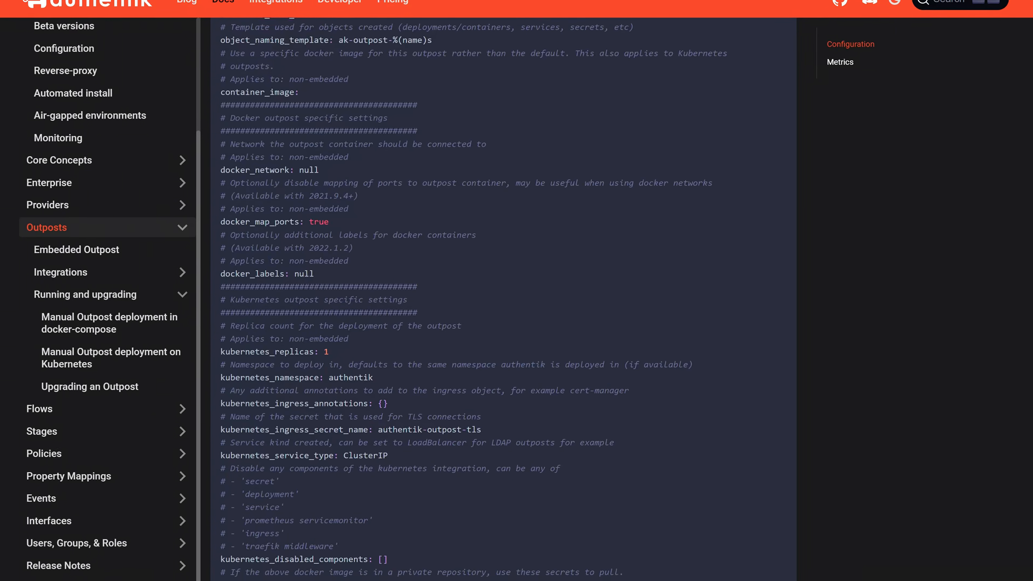
Scroll through the outpost docs, then highlight the Tenants sentence about influencing flows and branding.
{"action": "scroll", "coordinate": [504, 301], "scroll_direction": "down", "scroll_amount": 3}
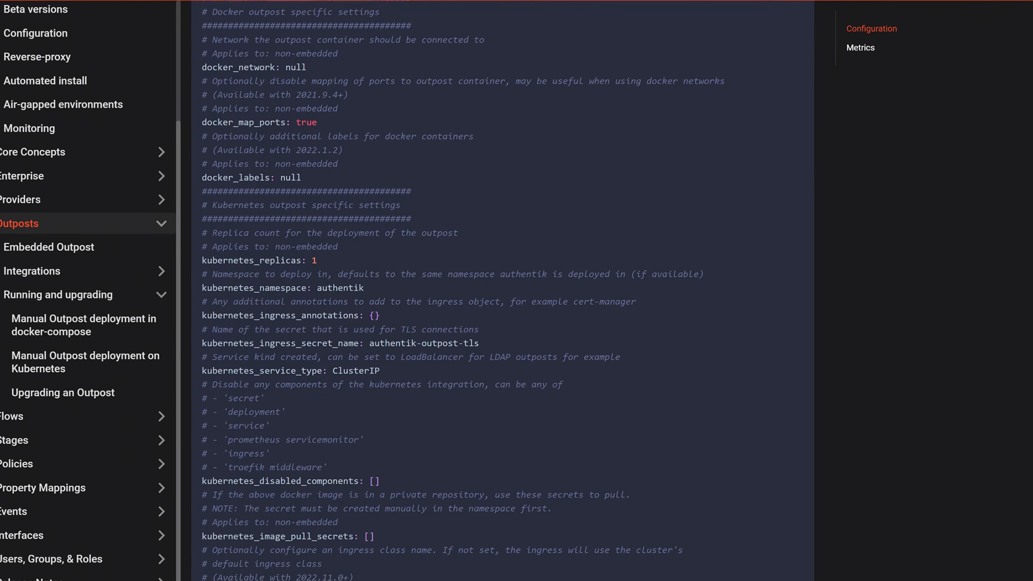
{"action": "scroll", "coordinate": [504, 301], "scroll_direction": "down", "scroll_amount": 3}
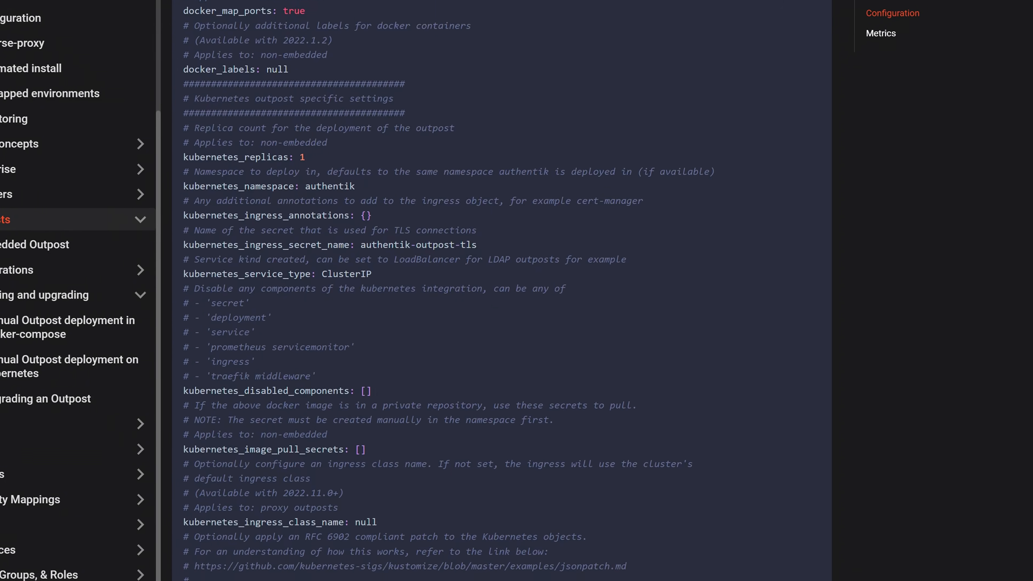
{"action": "scroll", "coordinate": [504, 301], "scroll_direction": "down", "scroll_amount": 3}
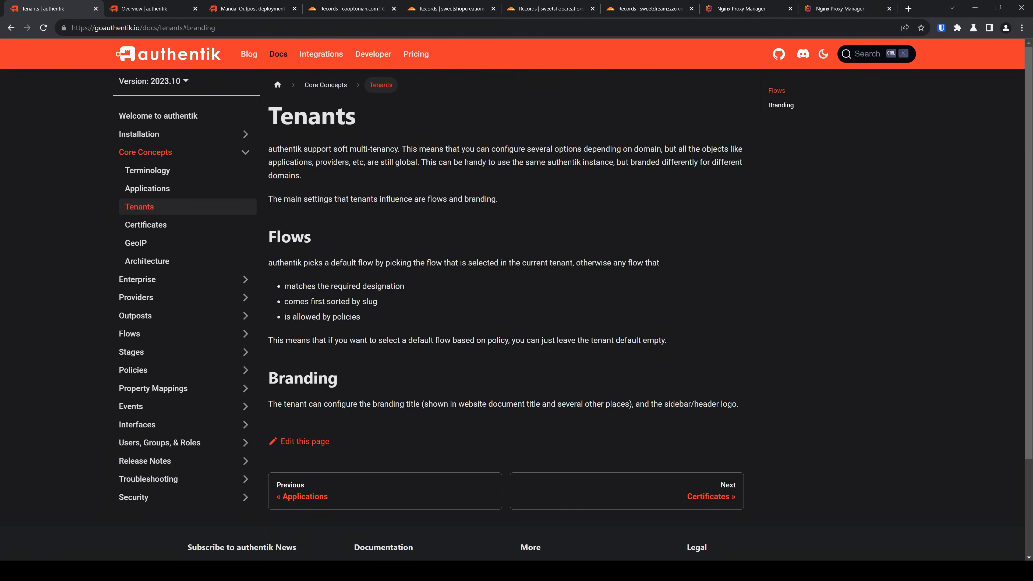
{"action": "left_click_drag", "start_coordinate": [268, 199], "coordinate": [502, 199]}
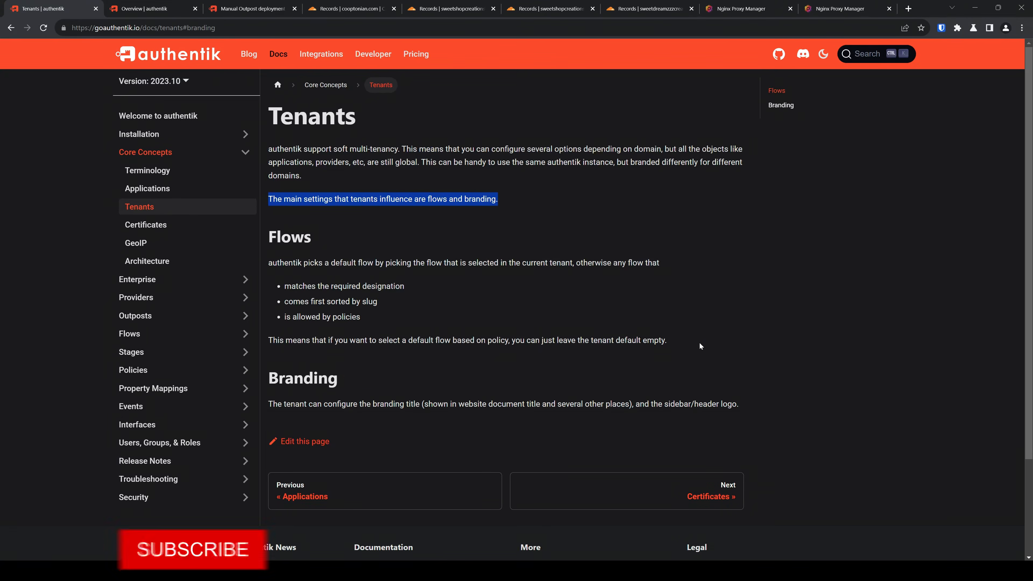
Highlight the branding title sentence, then browse the outposts docs to Manual Outpost deployment in docker-compose.
{"action": "left_click_drag", "start_coordinate": [269, 404], "coordinate": [728, 404]}
{"action": "left_click", "coordinate": [724, 394]}
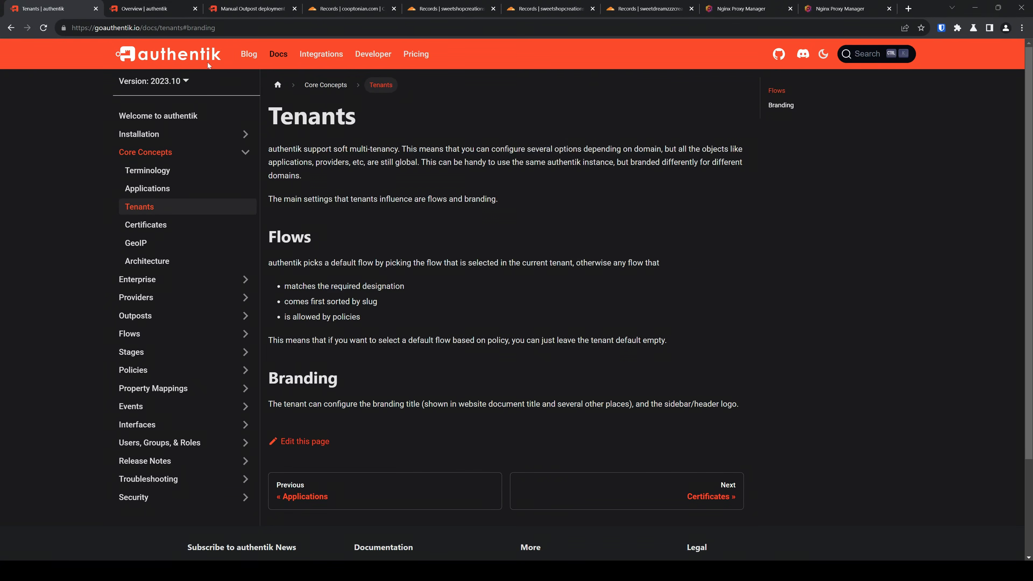
{"action": "left_click", "coordinate": [166, 11]}
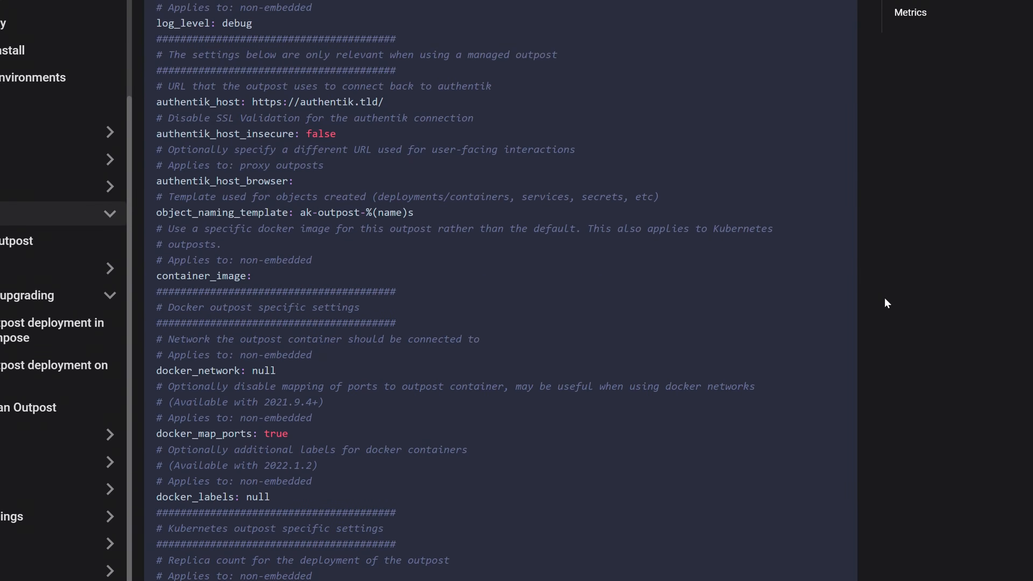
{"action": "scroll", "coordinate": [885, 299], "scroll_direction": "down", "scroll_amount": 2}
{"action": "scroll", "coordinate": [885, 298], "scroll_direction": "down", "scroll_amount": 2}
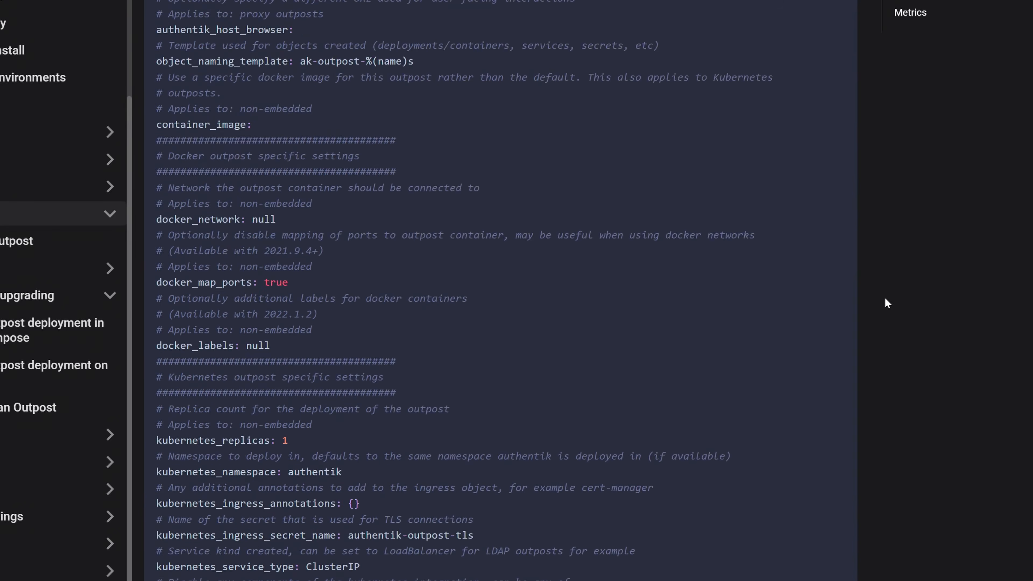
{"action": "left_click", "coordinate": [248, 9]}
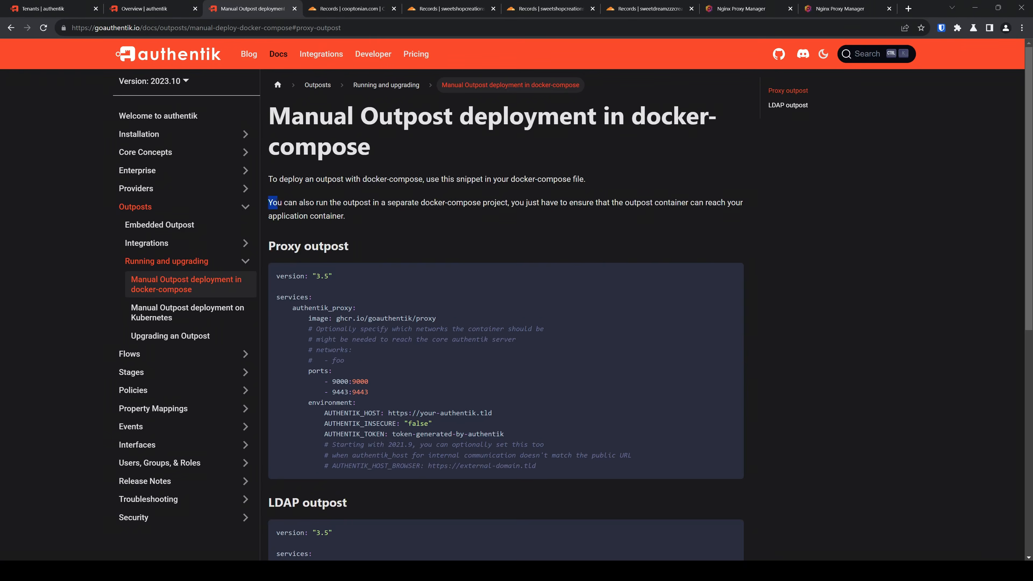
Highlight the paragraph about separate docker-compose projects, then move on to cooptonian.com's Cloudflare DNS records.
{"action": "left_click_drag", "start_coordinate": [269, 201], "coordinate": [350, 216]}
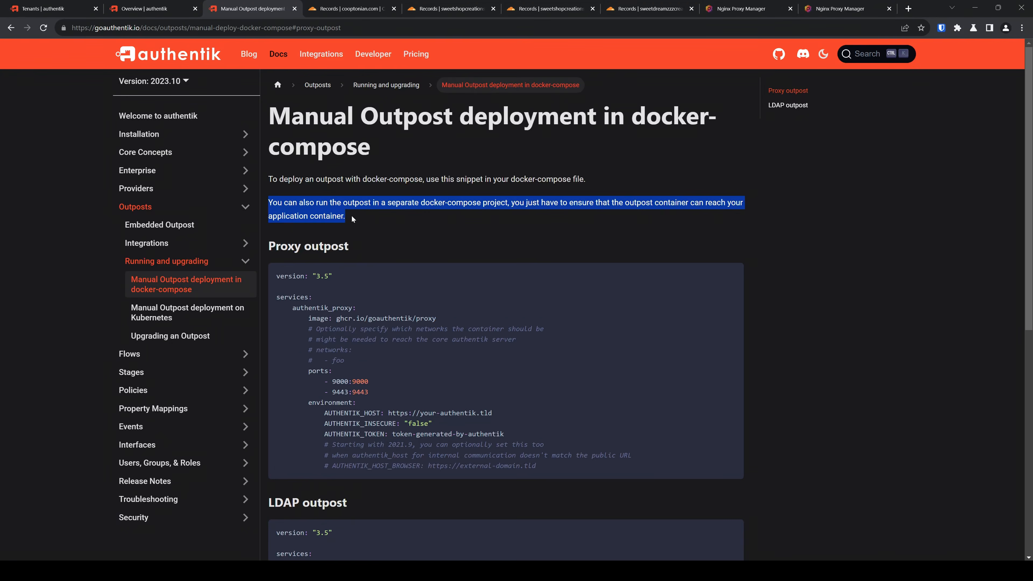
{"action": "left_click", "coordinate": [352, 218]}
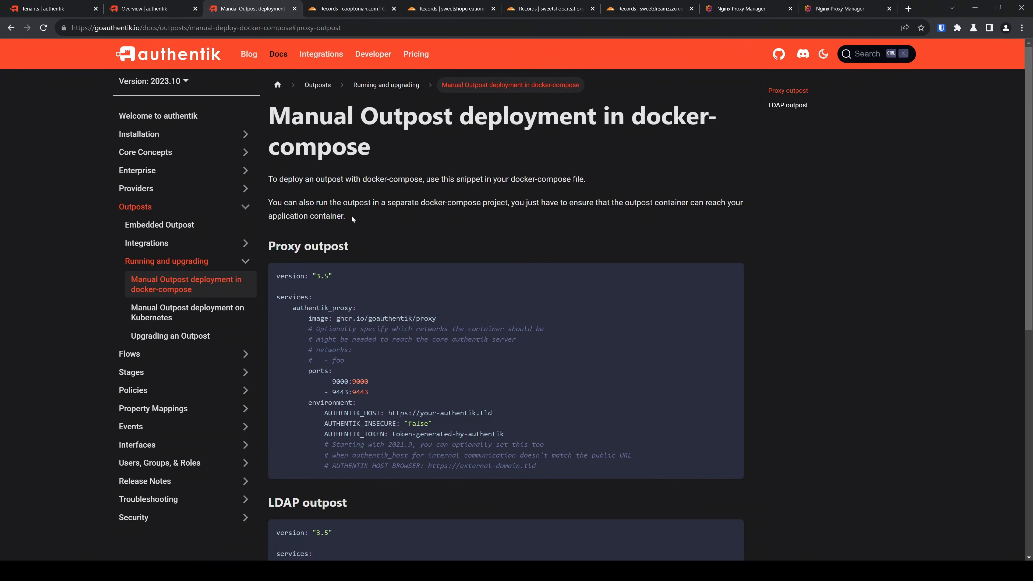
{"action": "key", "text": "ctrl+Tab"}
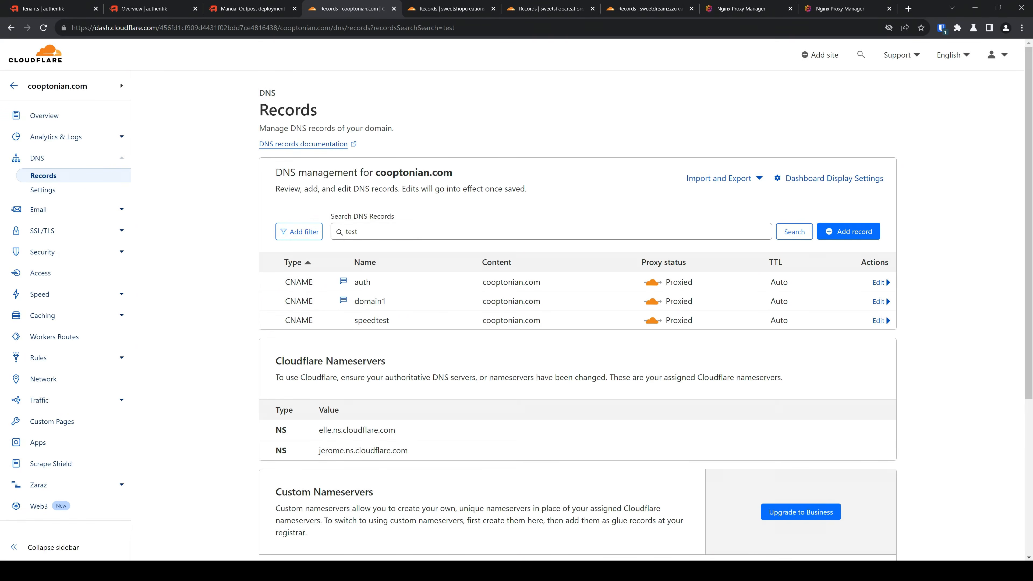
Review cooptonian.com's DNS records, highlighting the auth and domain1 record names.
{"action": "left_click_drag", "start_coordinate": [375, 172], "coordinate": [454, 174]}
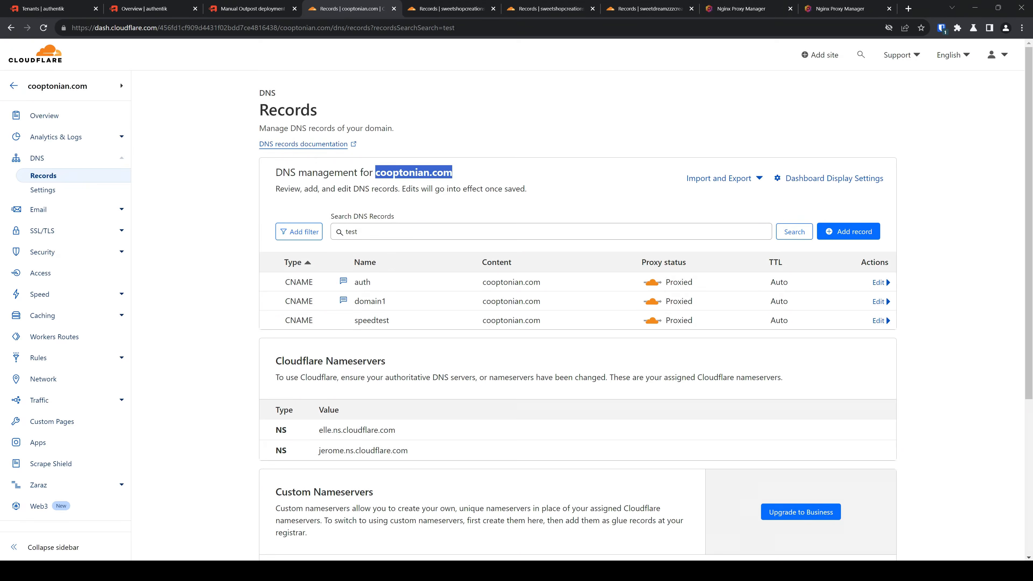
{"action": "double_click", "coordinate": [366, 283]}
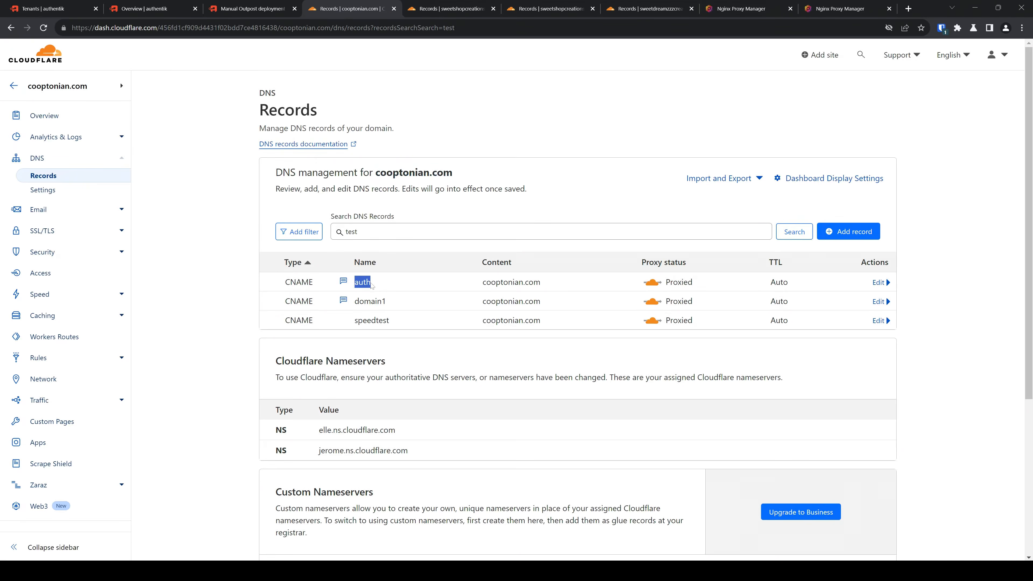
{"action": "left_click", "coordinate": [242, 284]}
{"action": "left_click_drag", "start_coordinate": [355, 302], "coordinate": [386, 301]}
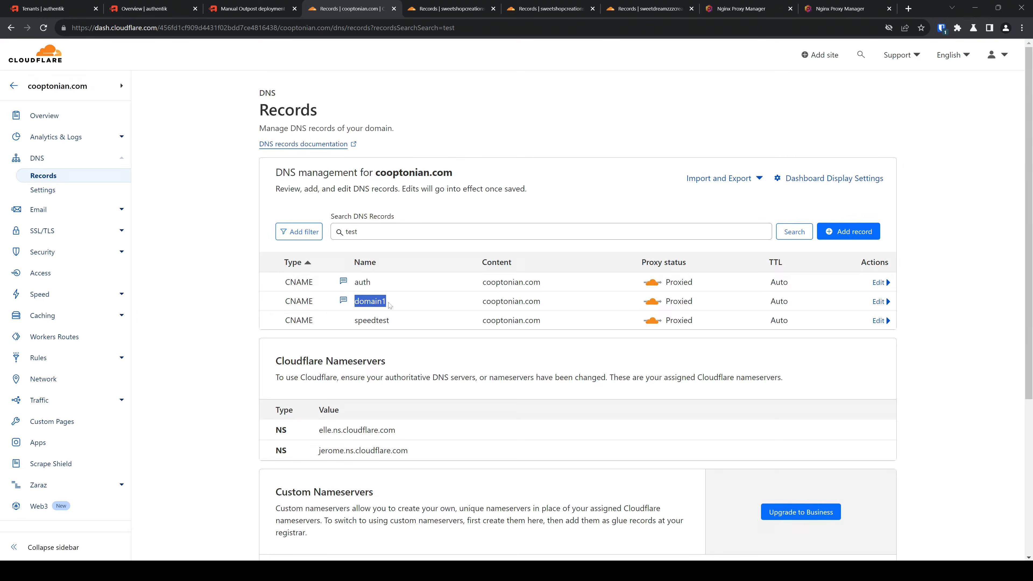
{"action": "left_click", "coordinate": [232, 290]}
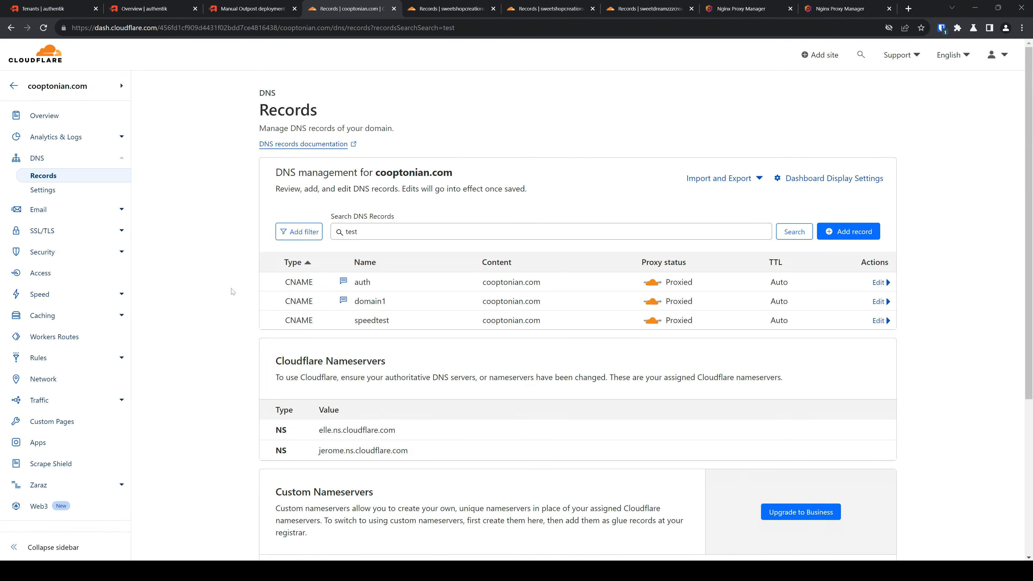
Check the DNS records for sweetshopcreations.com, sweetshopcreations.net and sweetdreamzzzcreations.com, then go to Nginx Proxy Manager.
{"action": "left_click", "coordinate": [442, 11]}
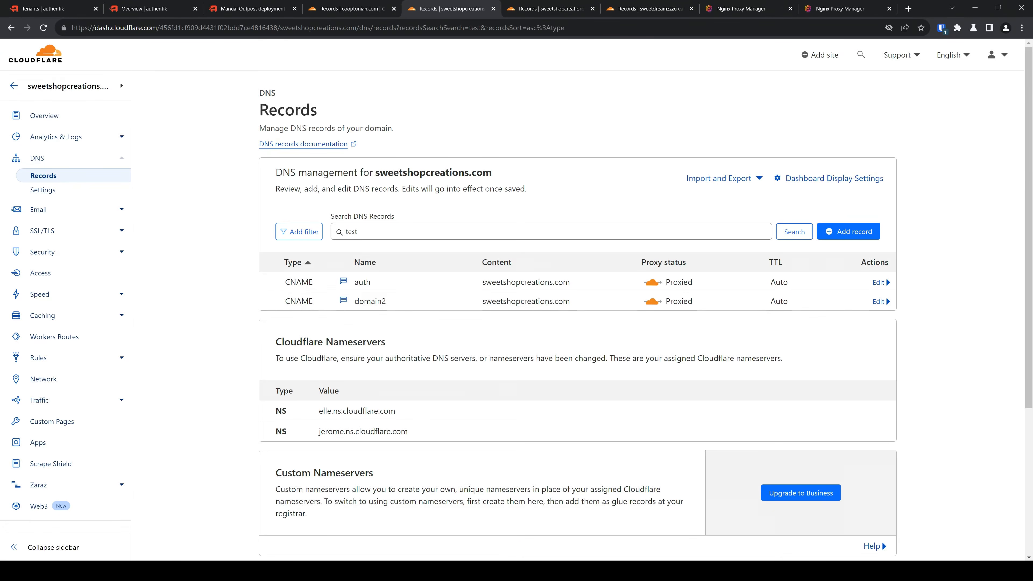
{"action": "left_click_drag", "start_coordinate": [375, 172], "coordinate": [495, 173]}
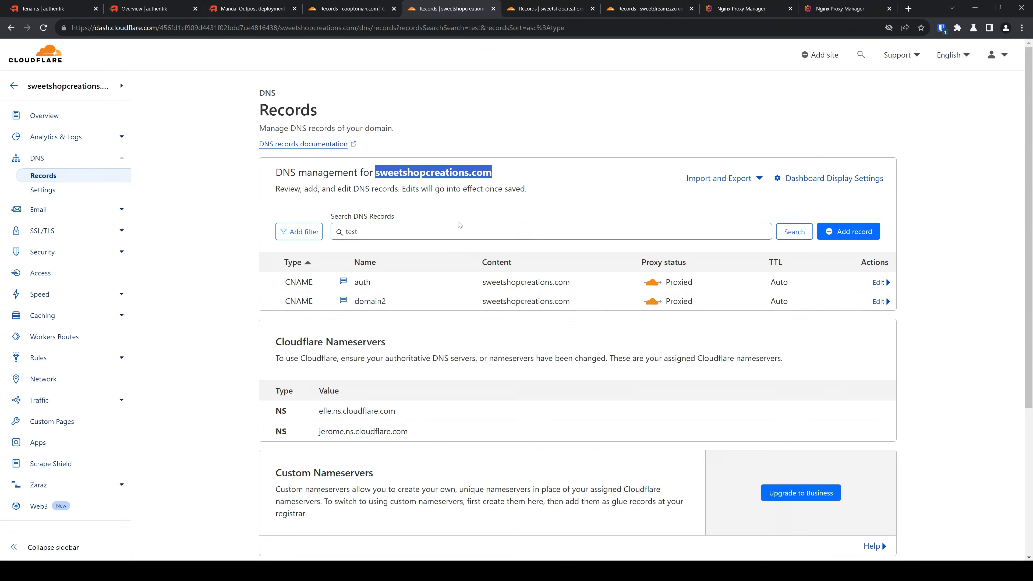
{"action": "left_click", "coordinate": [538, 10]}
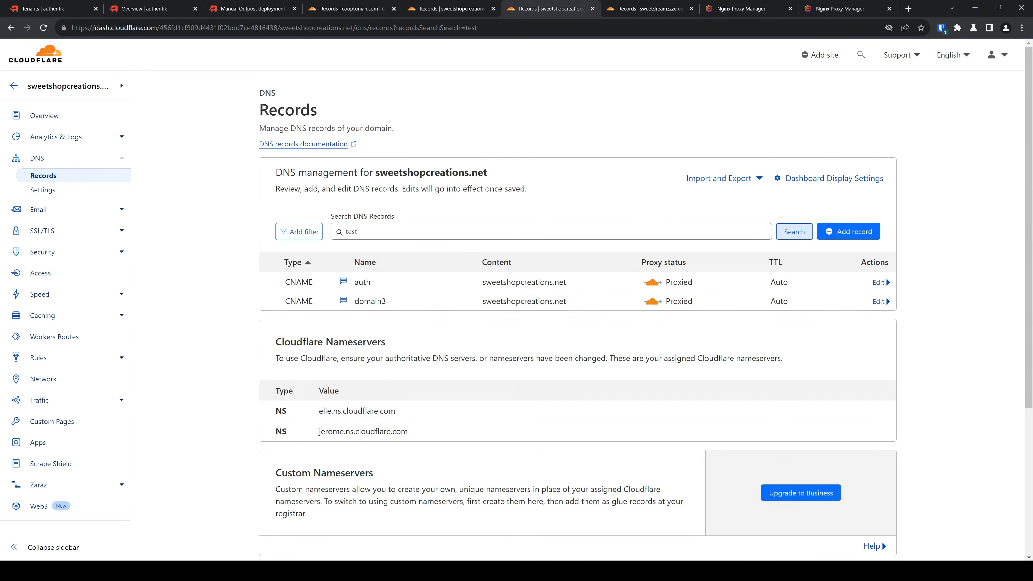
{"action": "left_click_drag", "start_coordinate": [375, 172], "coordinate": [488, 182]}
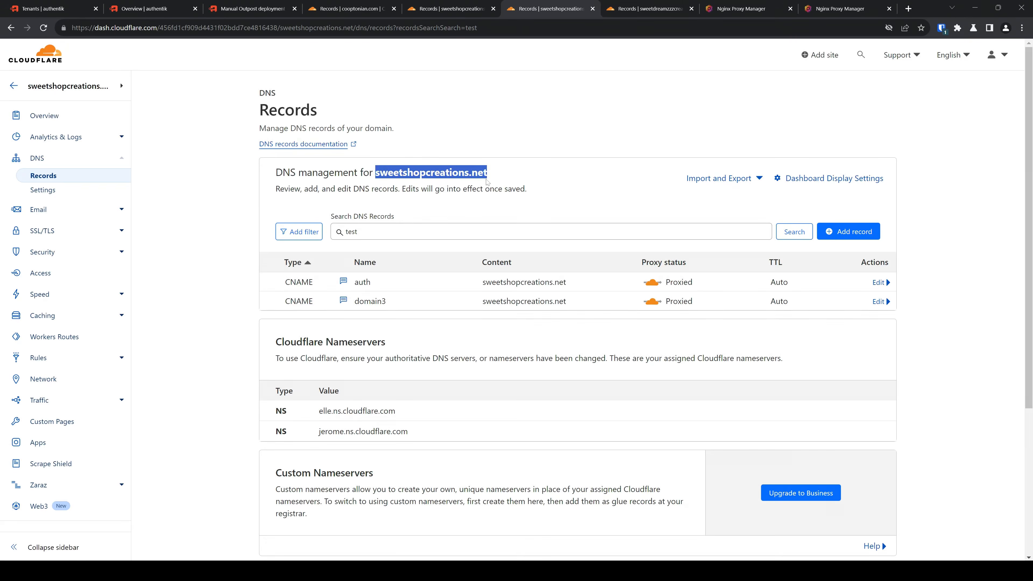
{"action": "left_click", "coordinate": [643, 11]}
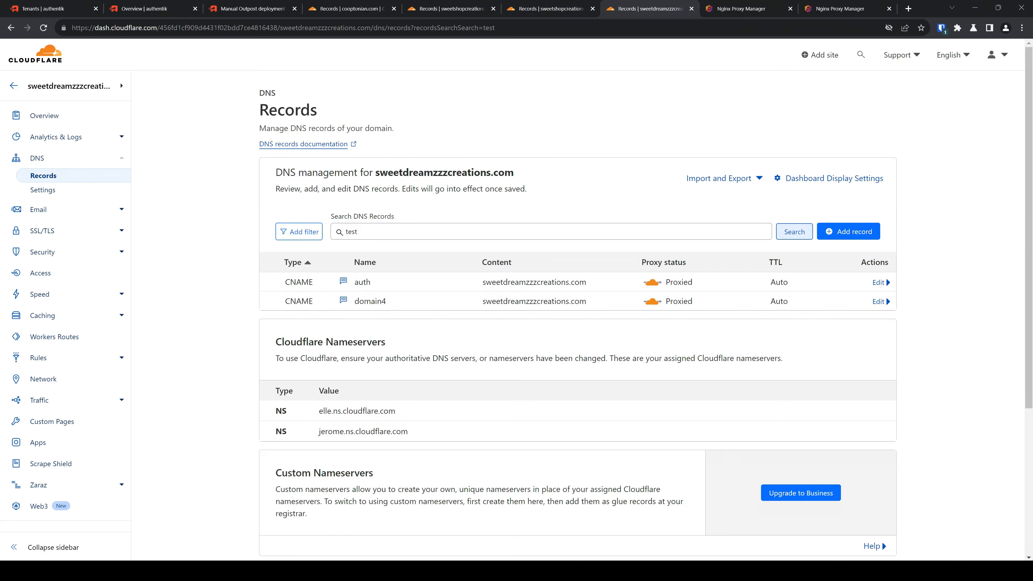
{"action": "left_click_drag", "start_coordinate": [375, 173], "coordinate": [516, 174]}
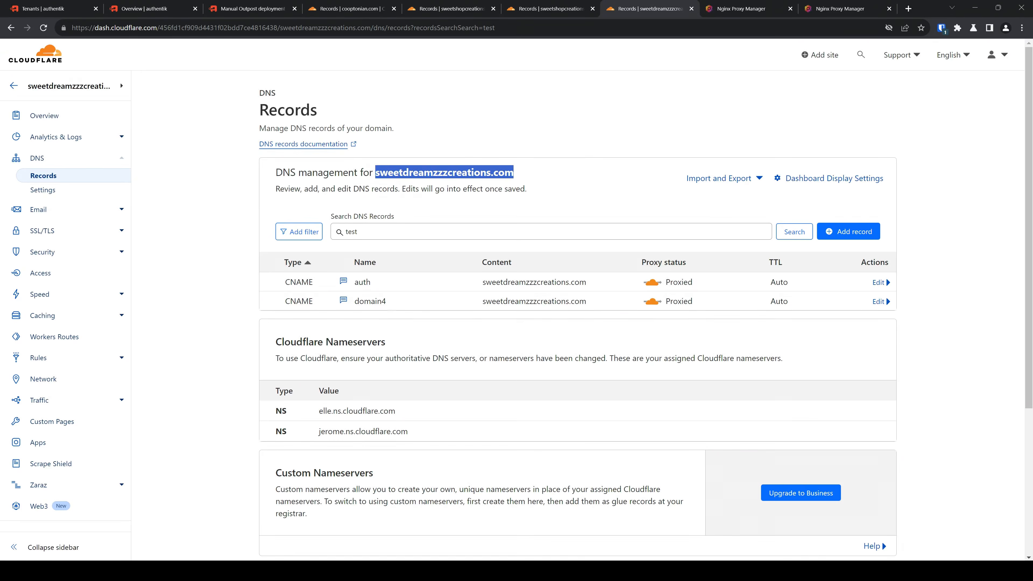
{"action": "key", "text": "ctrl+Tab"}
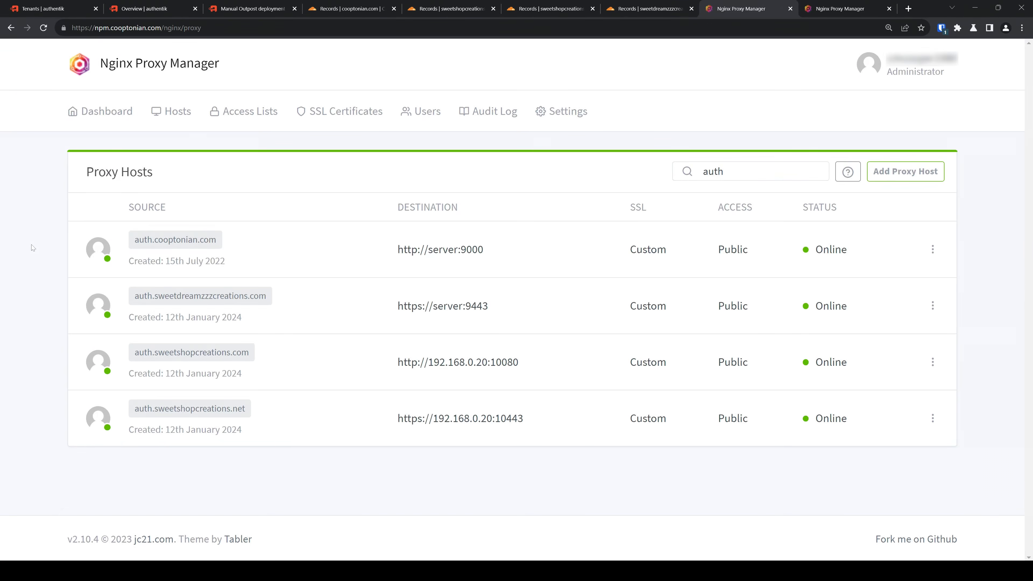
Open and verify the auth.cooptonian.com and auth.sweetdreamzzzcreations.com login pages, closing each afterwards.
{"action": "left_click", "coordinate": [175, 241]}
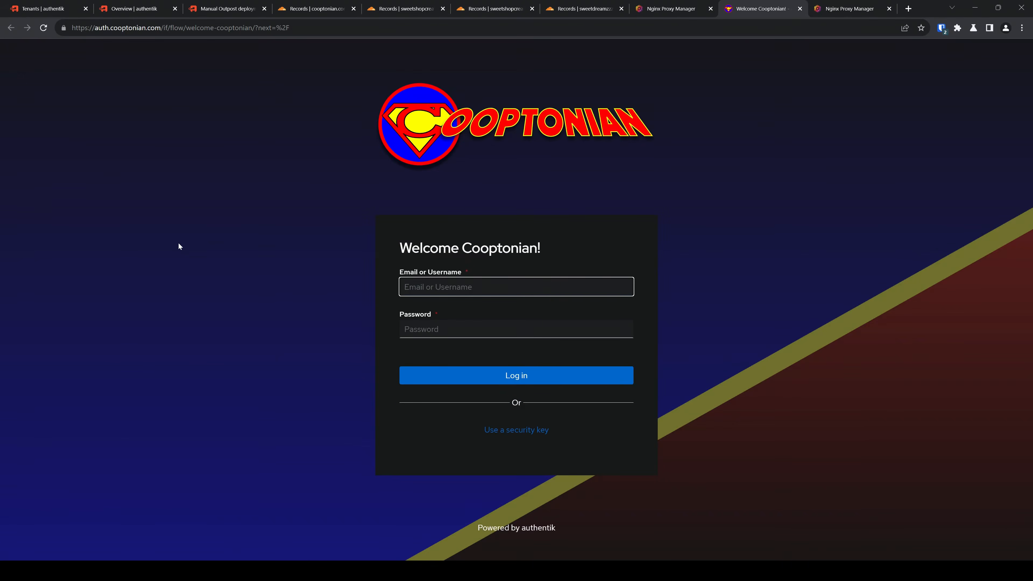
{"action": "left_click_drag", "start_coordinate": [111, 28], "coordinate": [146, 27]}
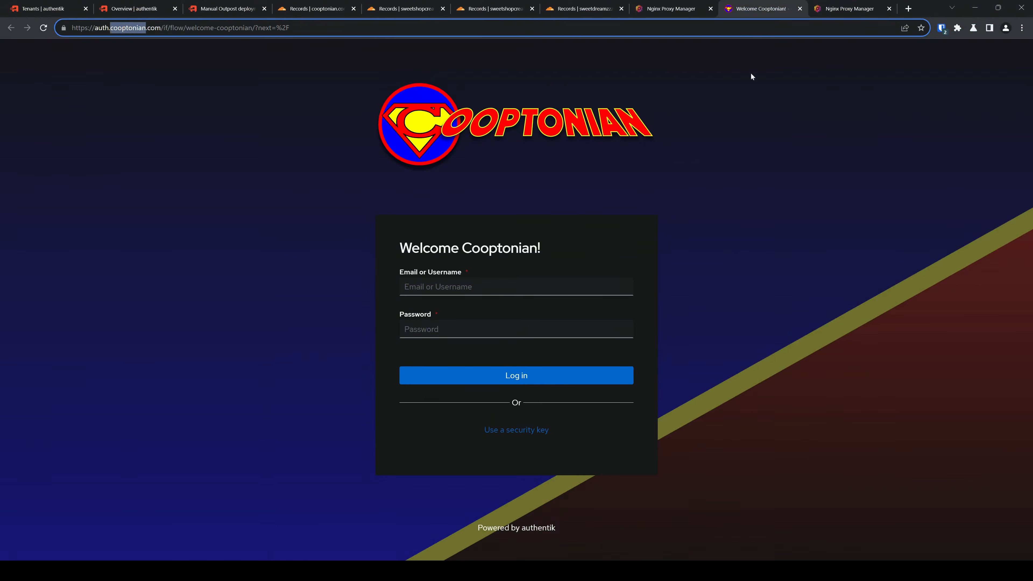
{"action": "left_click", "coordinate": [801, 8]}
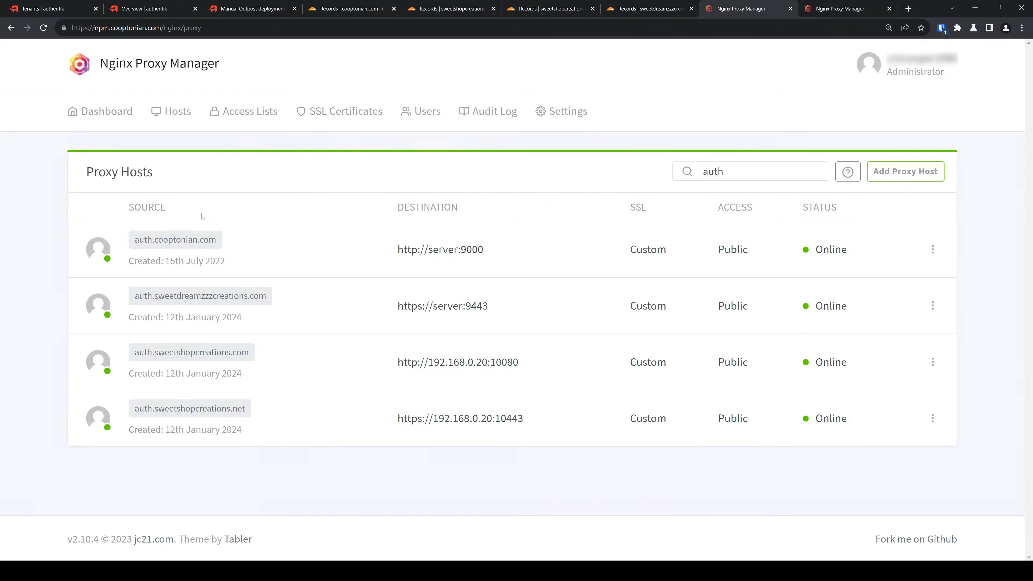
{"action": "left_click", "coordinate": [164, 296]}
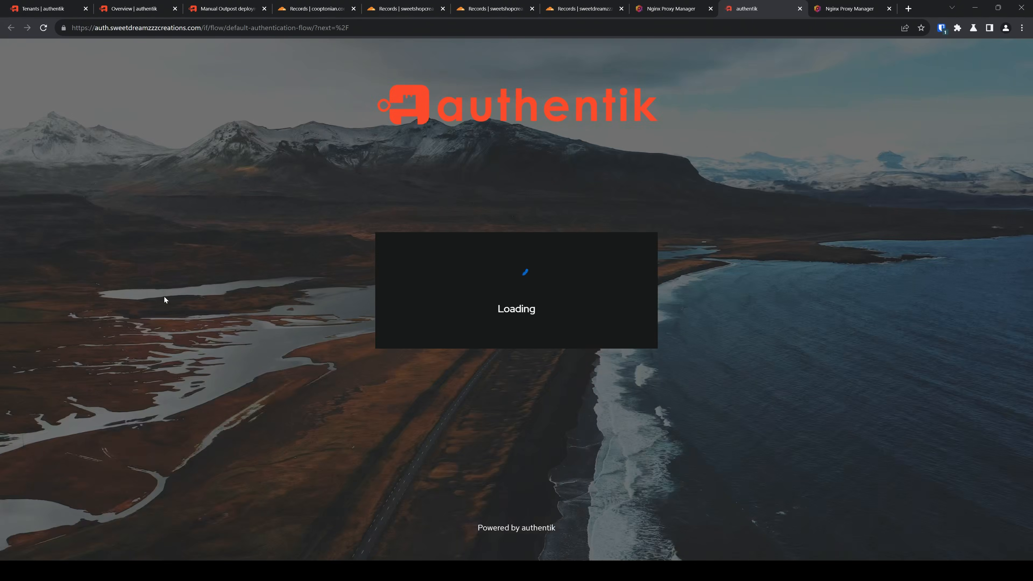
{"action": "left_click_drag", "start_coordinate": [110, 28], "coordinate": [139, 28]}
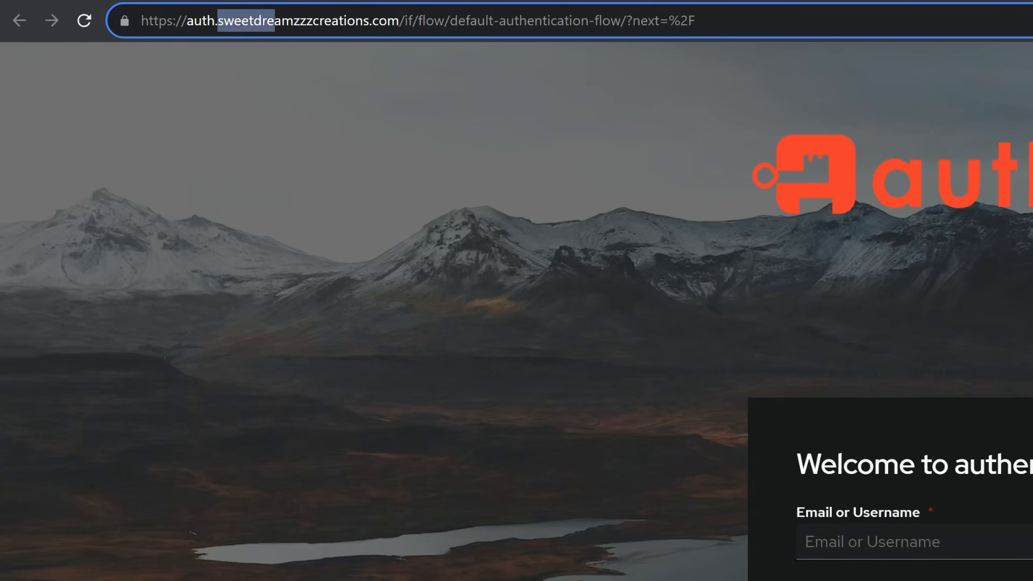
{"action": "left_click_drag", "start_coordinate": [275, 20], "coordinate": [369, 21]}
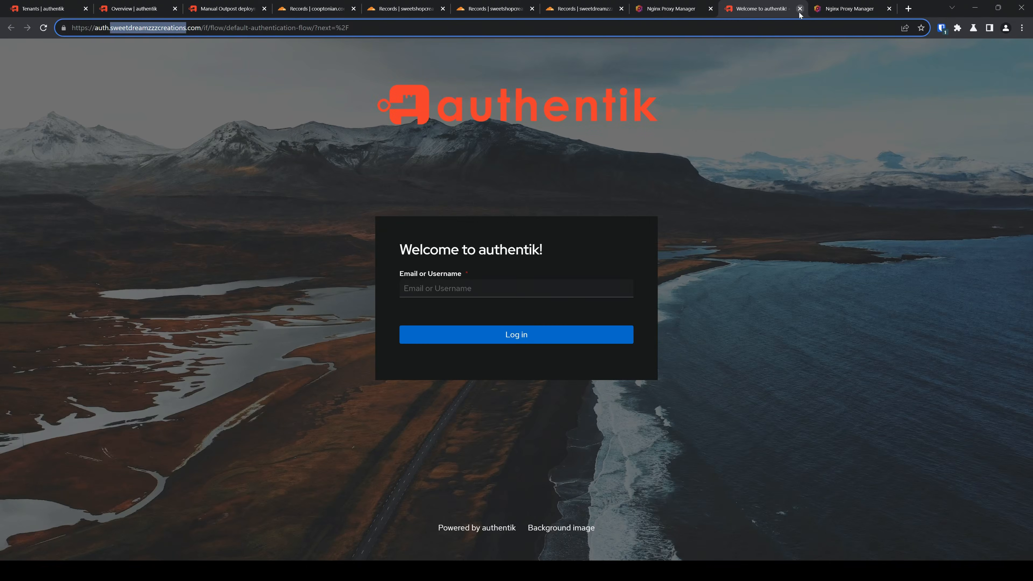
{"action": "left_click", "coordinate": [800, 8]}
Open and verify the auth.sweetshopcreations.com and auth.sweetshopcreations.net login pages, closing each afterwards.
{"action": "left_click", "coordinate": [232, 355]}
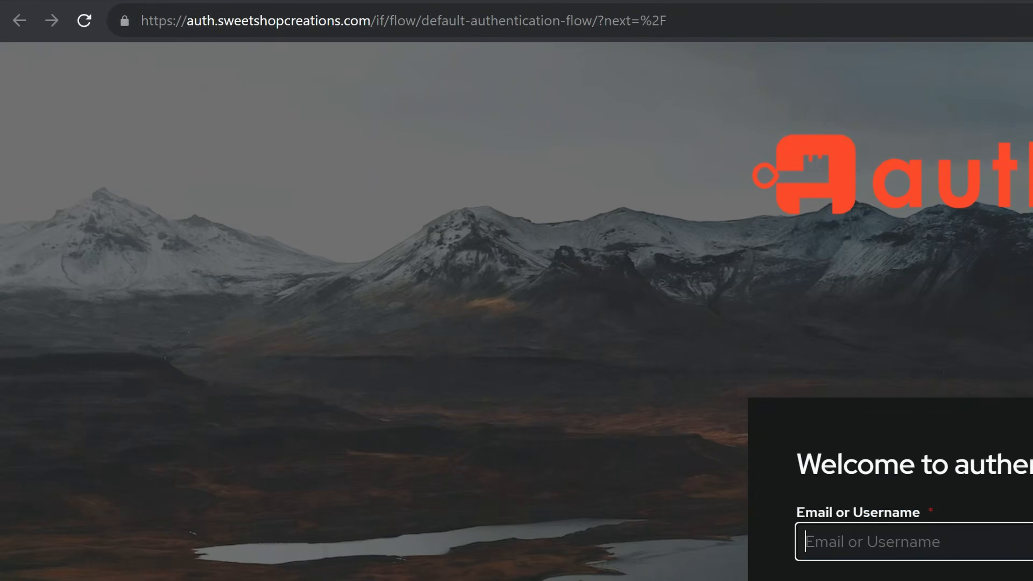
{"action": "left_click_drag", "start_coordinate": [220, 20], "coordinate": [369, 20]}
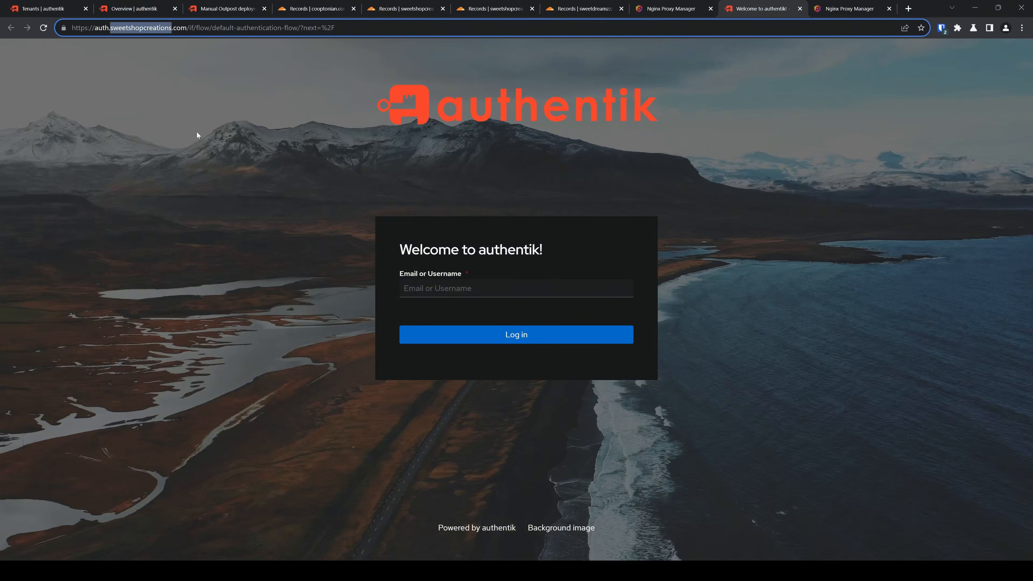
{"action": "left_click", "coordinate": [800, 9]}
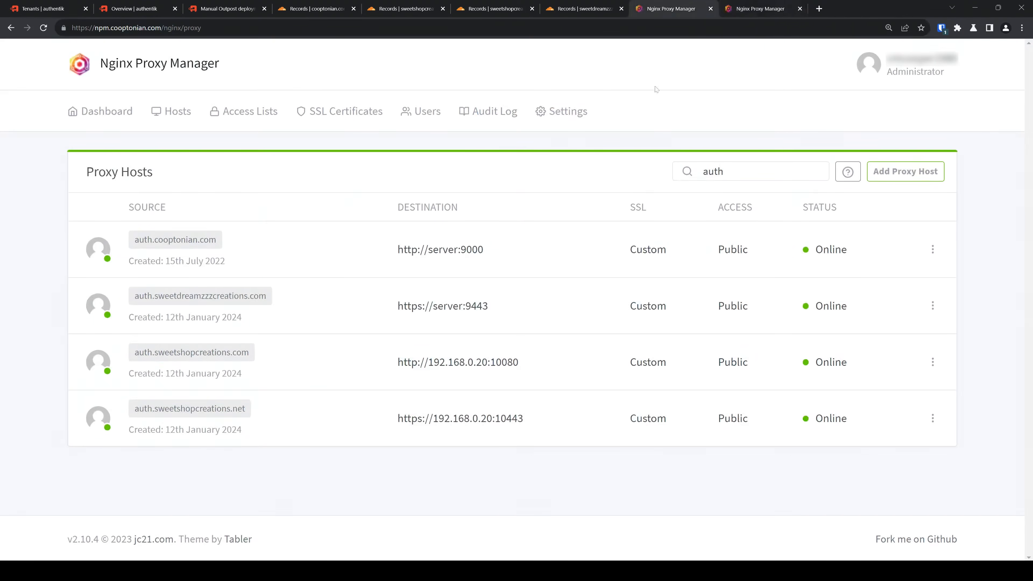
{"action": "left_click", "coordinate": [198, 409]}
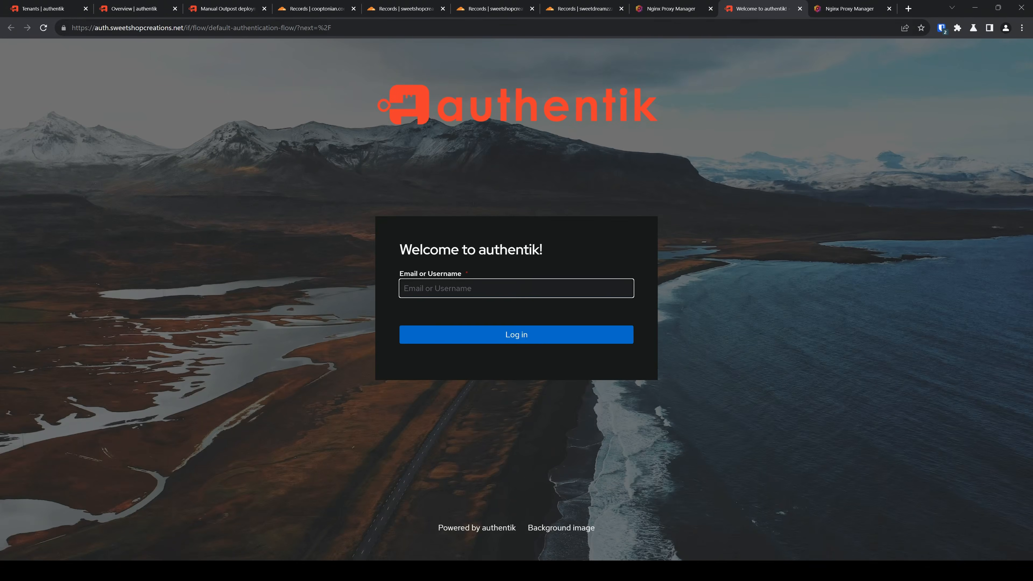
{"action": "left_click_drag", "start_coordinate": [109, 28], "coordinate": [184, 27]}
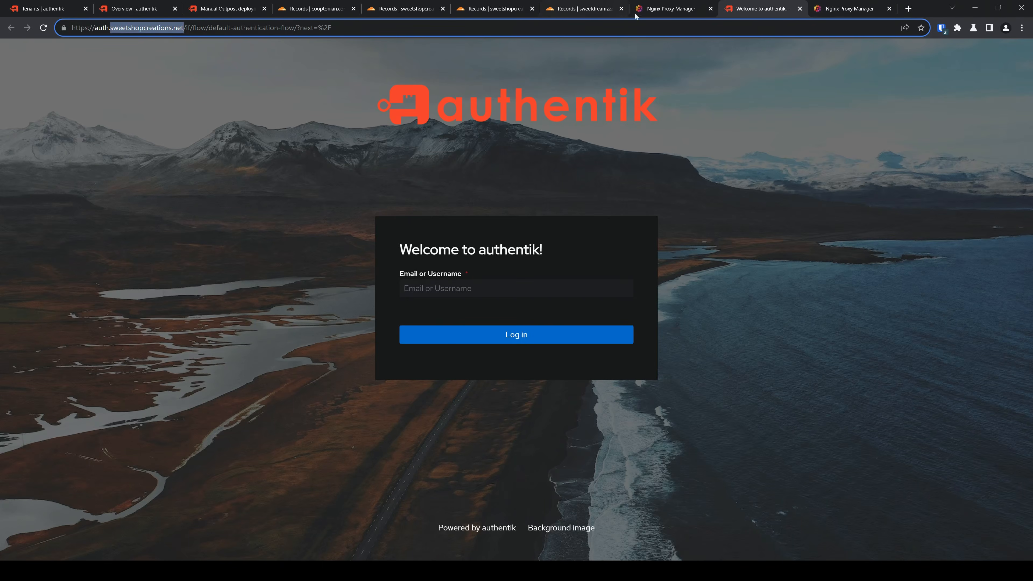
{"action": "left_click", "coordinate": [800, 9]}
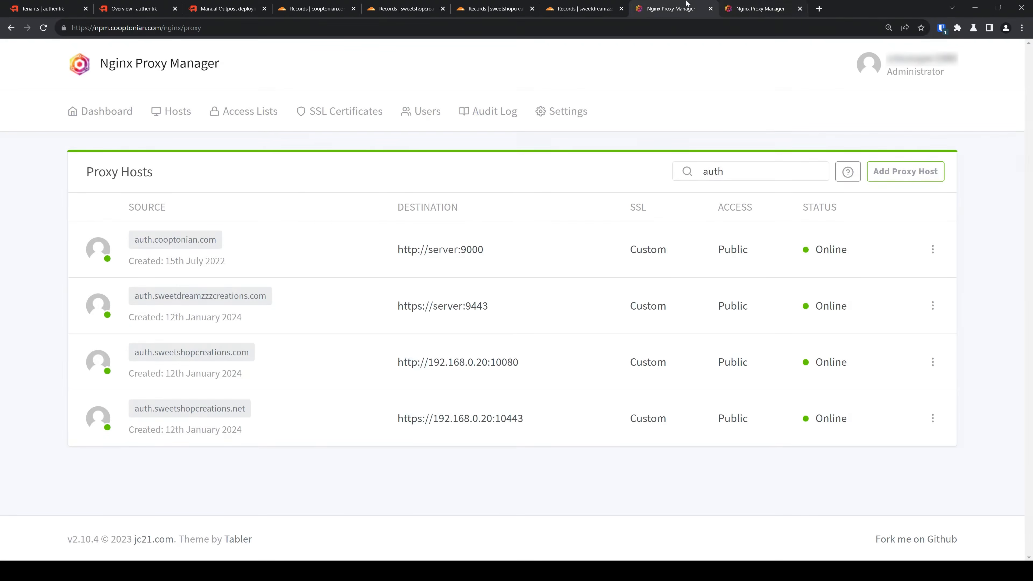
{"action": "left_click", "coordinate": [838, 8]}
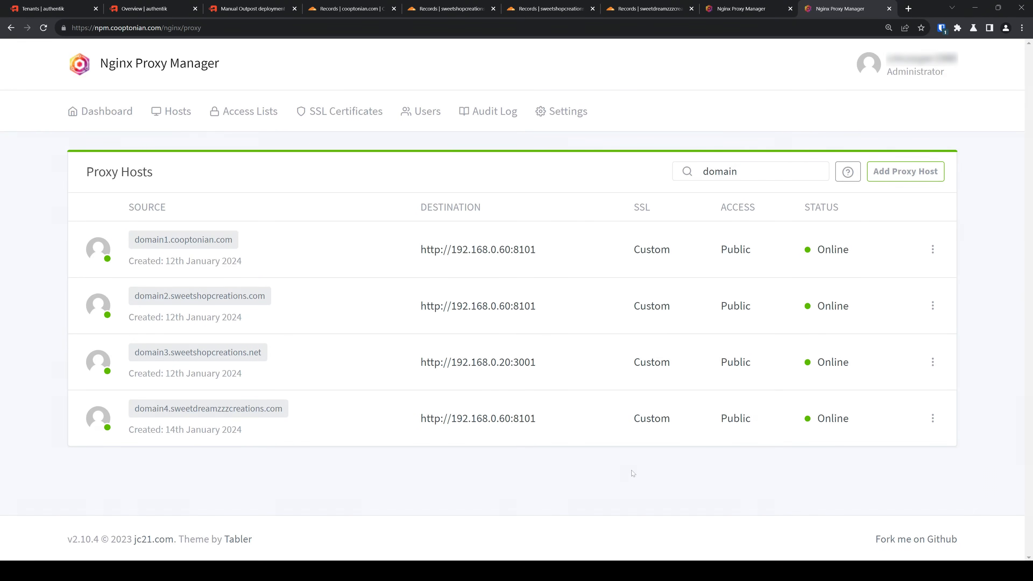
{"action": "left_click", "coordinate": [737, 14]}
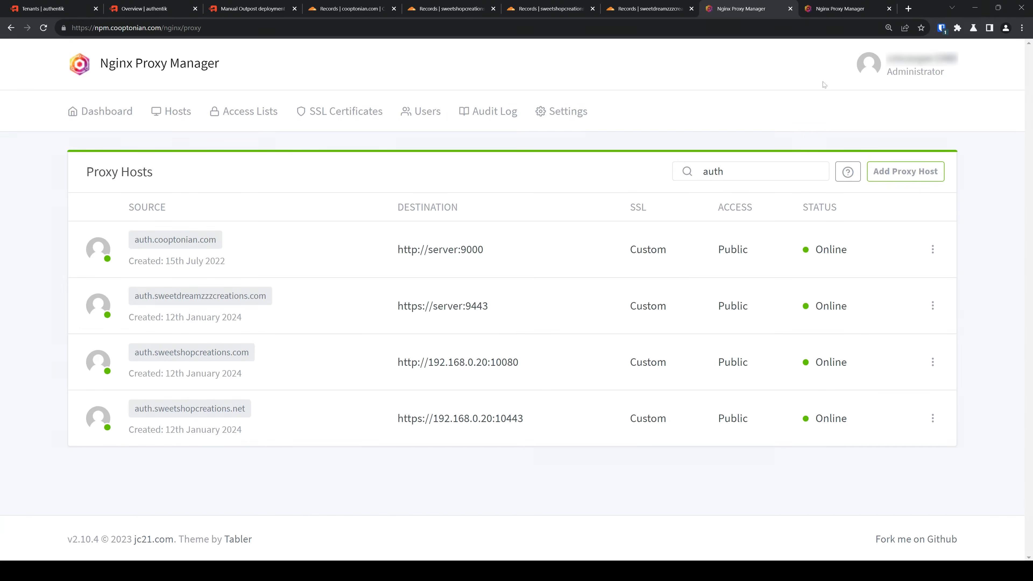
{"action": "key", "text": "ctrl+t"}
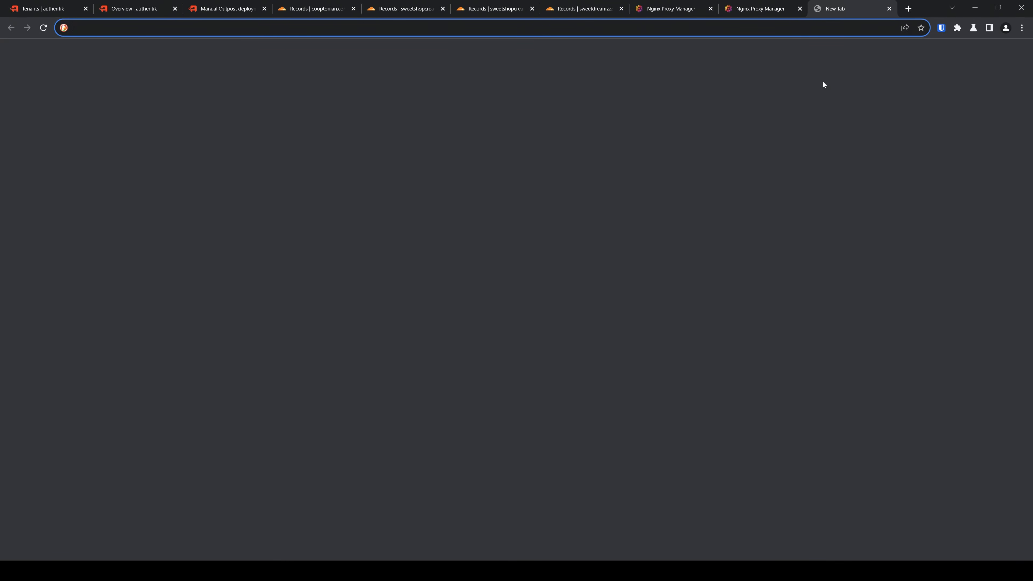
Log in to auth.cooptonian.com with the saved credentials and enter the admin interface.
{"action": "type", "text": "auth.cooptonian.com/"}
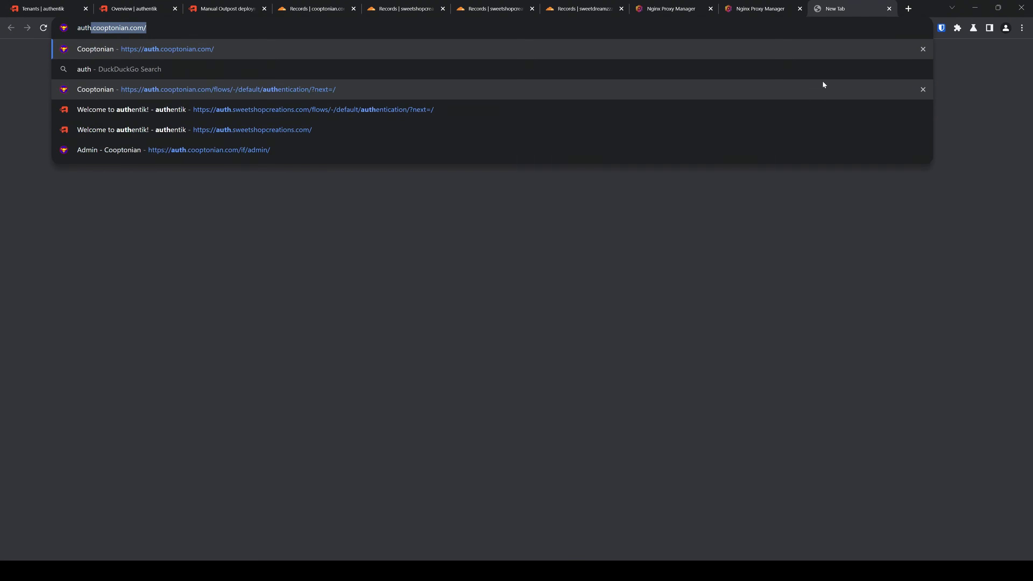
{"action": "key", "text": "Return"}
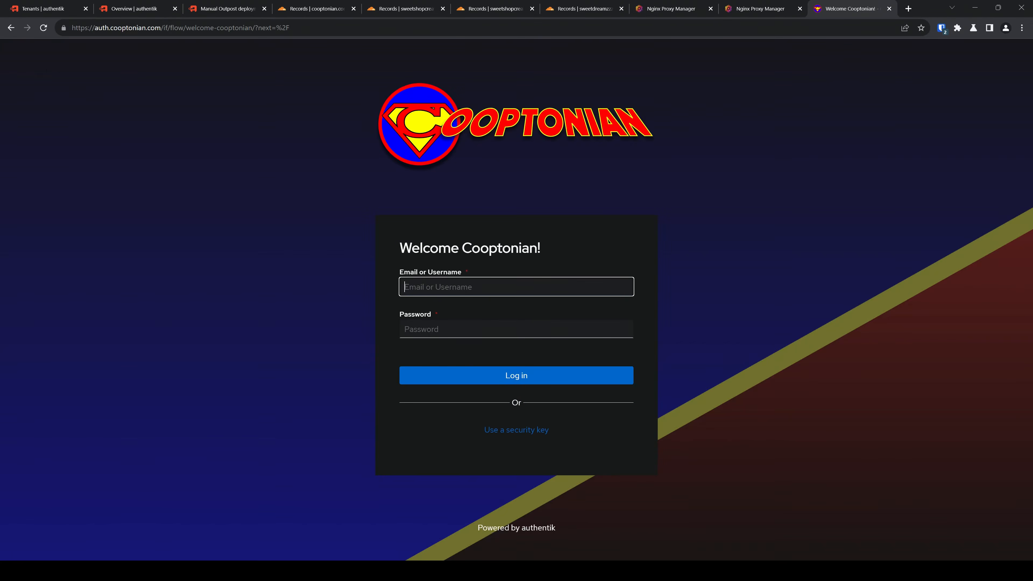
{"action": "key", "text": "ctrl+shift+l"}
{"action": "key", "text": "Return"}
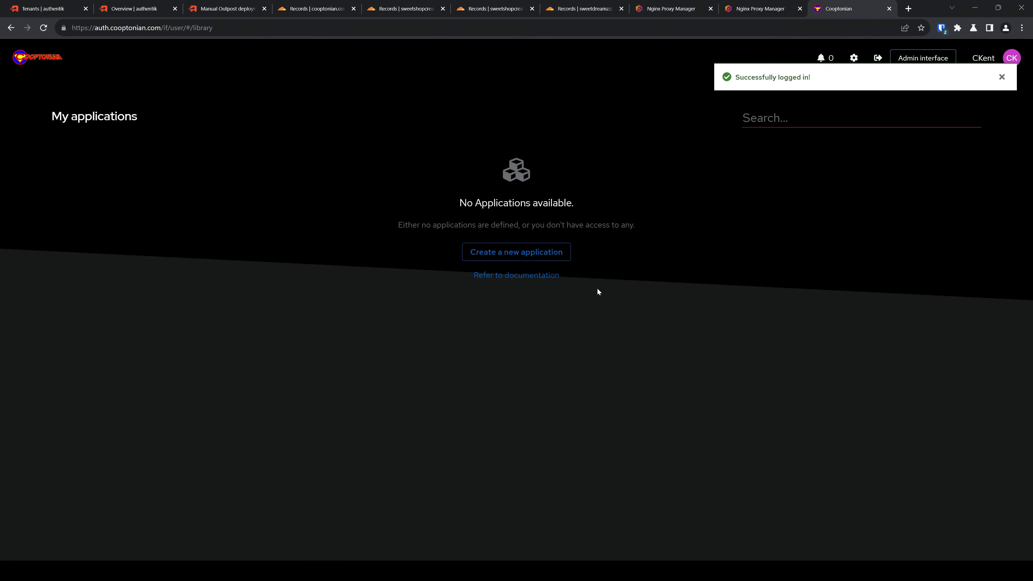
{"action": "left_click", "coordinate": [927, 58]}
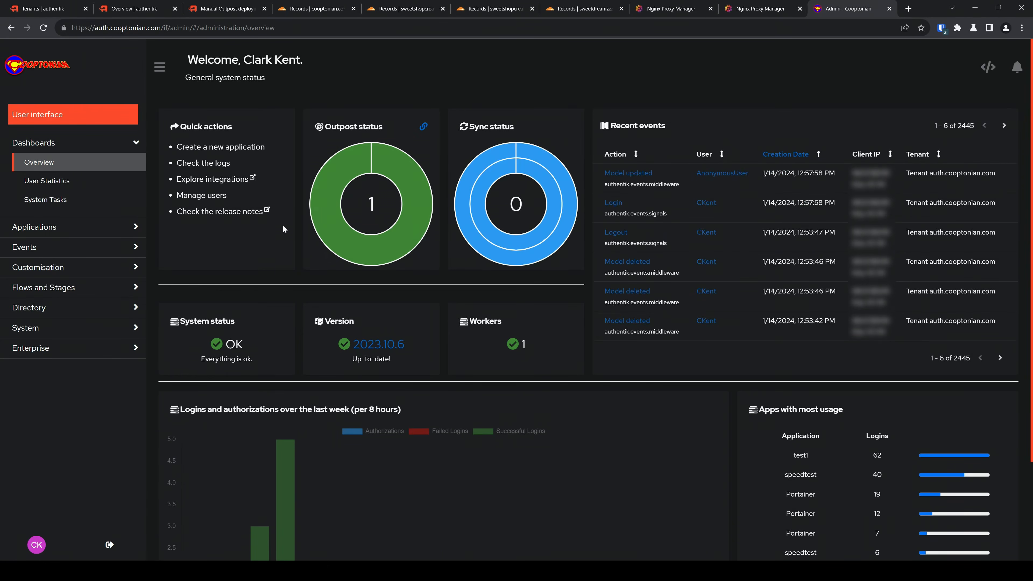
Glance at the tenants list, then start creating a new Proxy Provider from Providers.
{"action": "left_click", "coordinate": [45, 328]}
{"action": "left_click", "coordinate": [36, 350]}
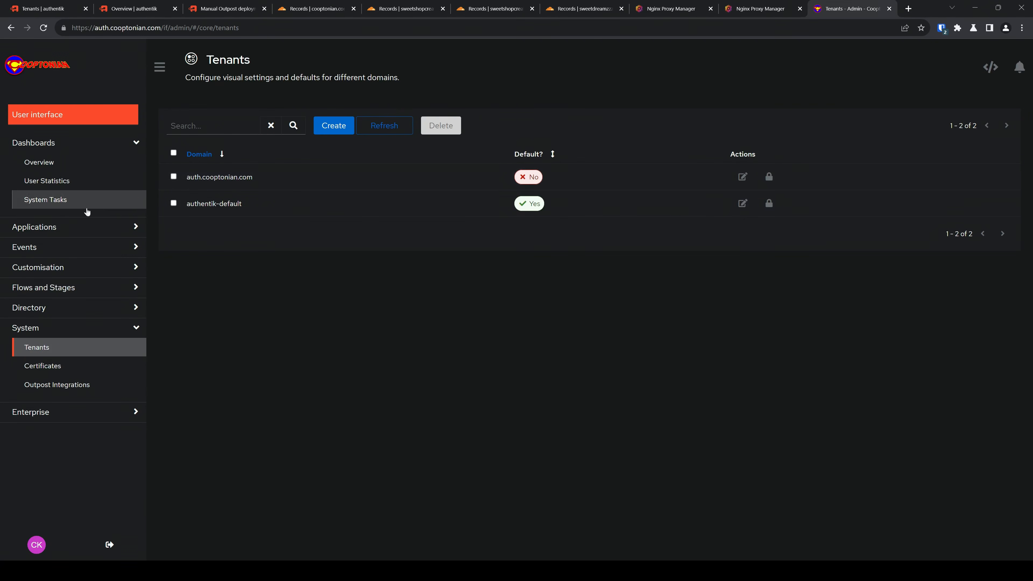
{"action": "left_click", "coordinate": [41, 227]}
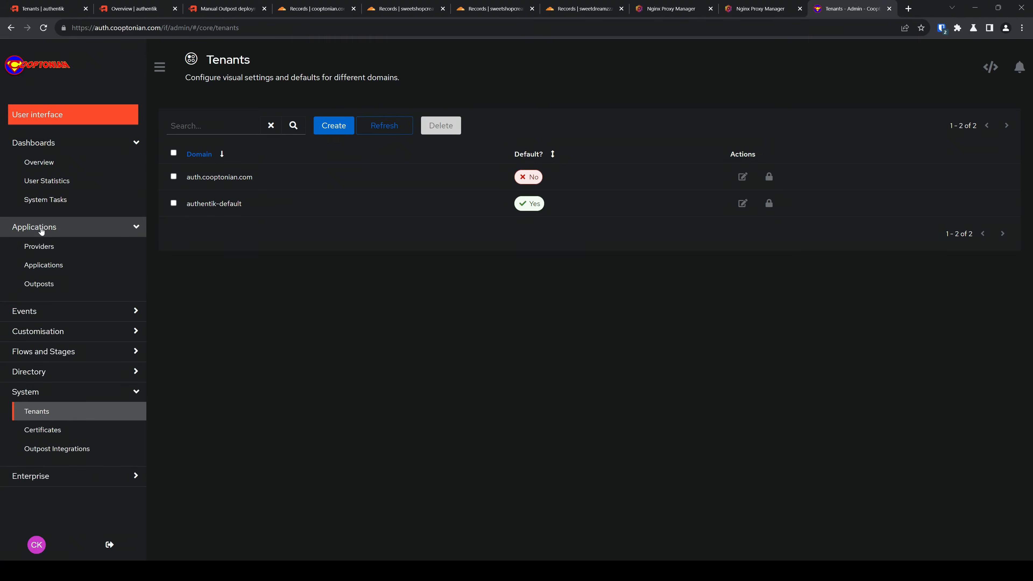
{"action": "left_click", "coordinate": [39, 249]}
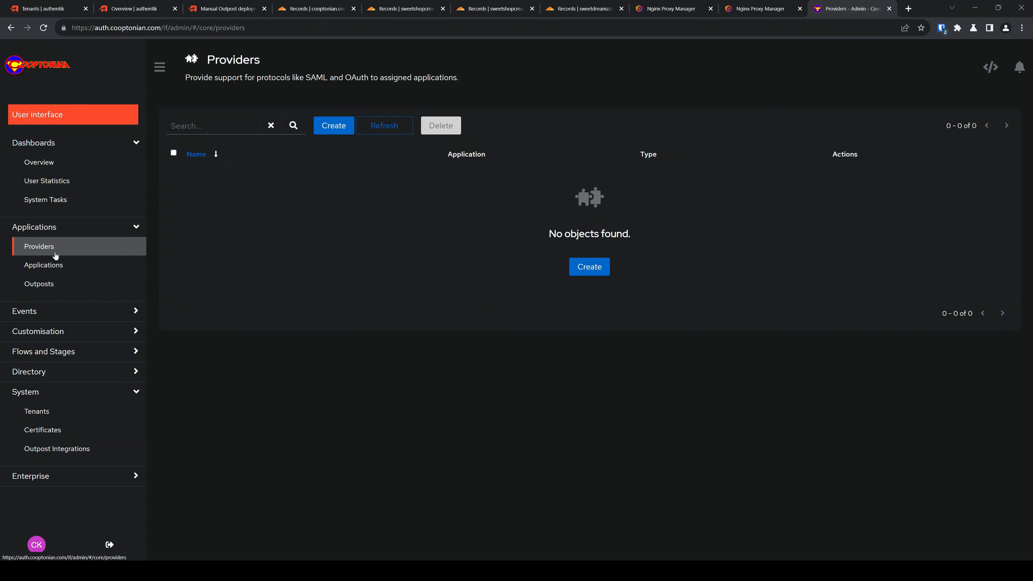
{"action": "left_click", "coordinate": [337, 128]}
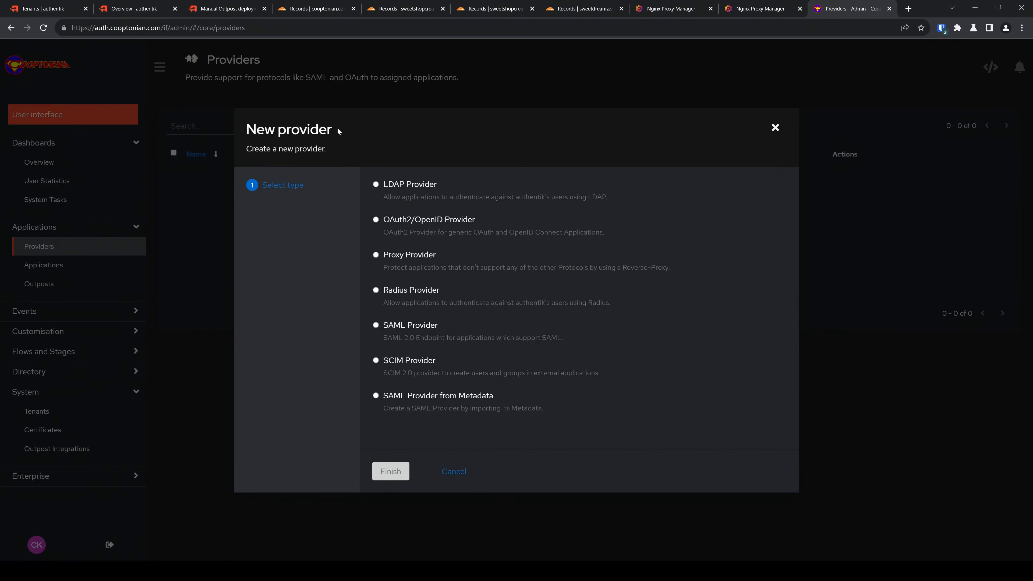
{"action": "left_click", "coordinate": [375, 258]}
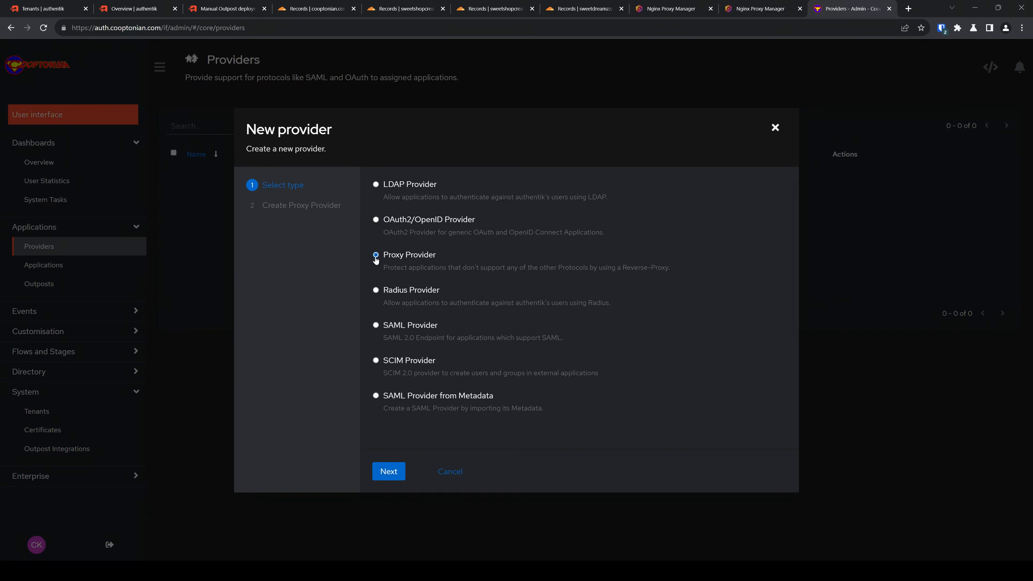
{"action": "left_click", "coordinate": [383, 477]}
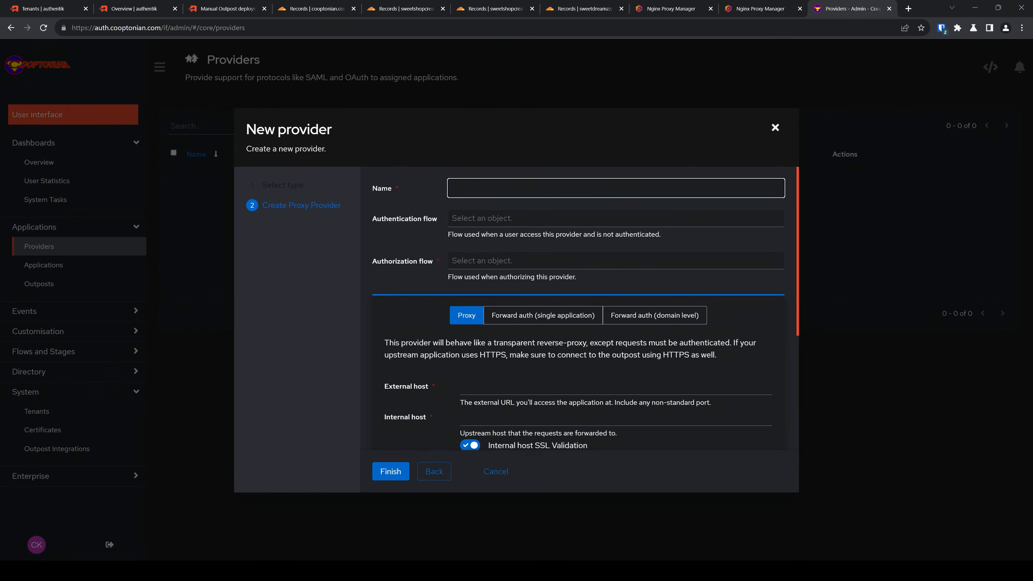
{"action": "type", "text": "domain1"}
{"action": "left_click", "coordinate": [610, 218]}
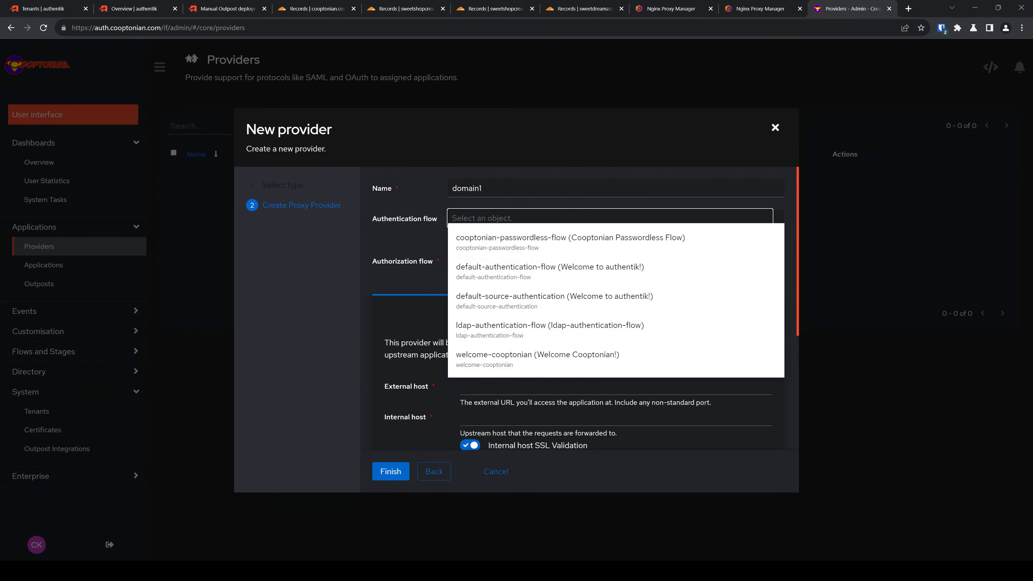
{"action": "left_click", "coordinate": [491, 272]}
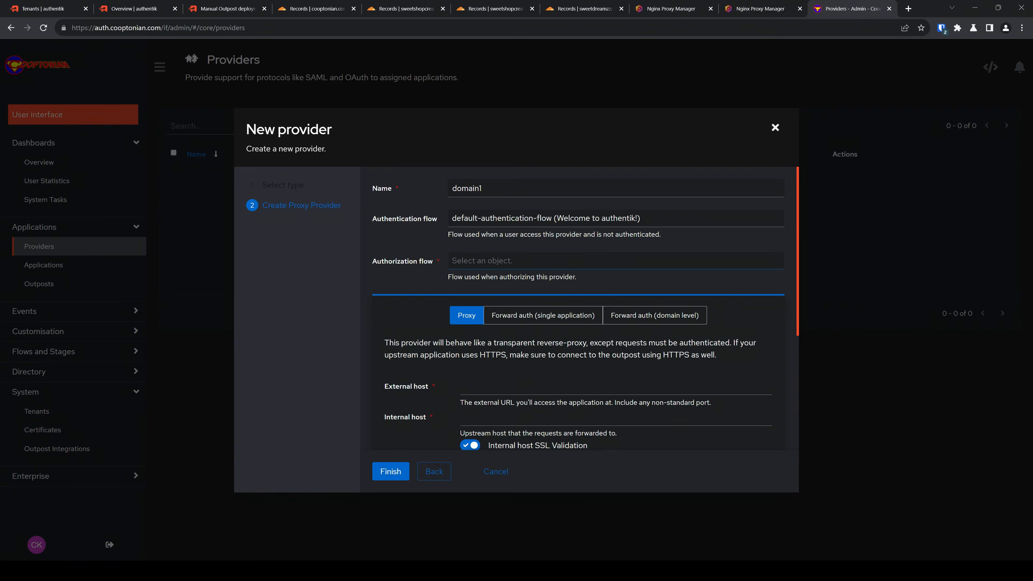
{"action": "left_click", "coordinate": [501, 261]}
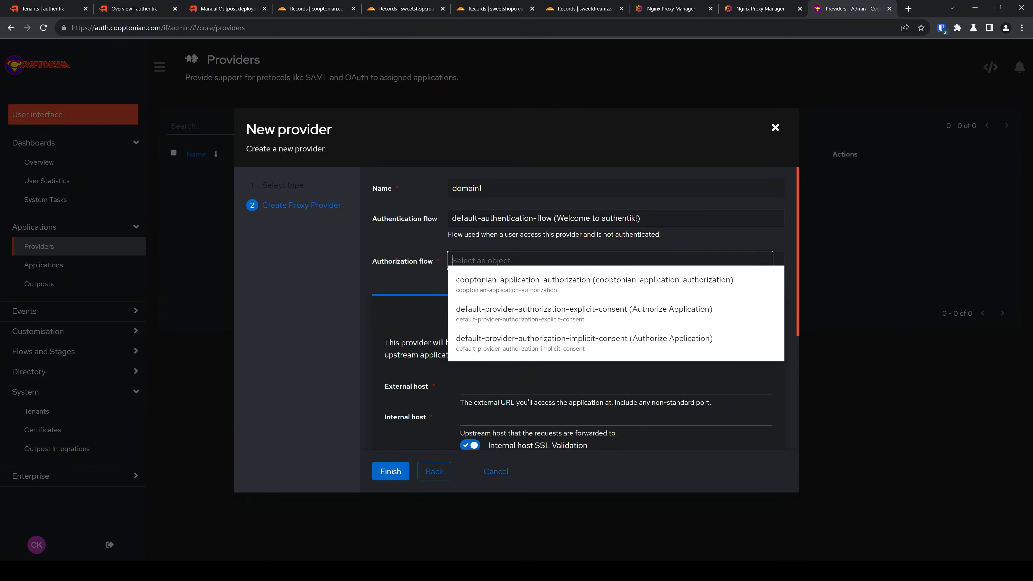
{"action": "left_click", "coordinate": [507, 343]}
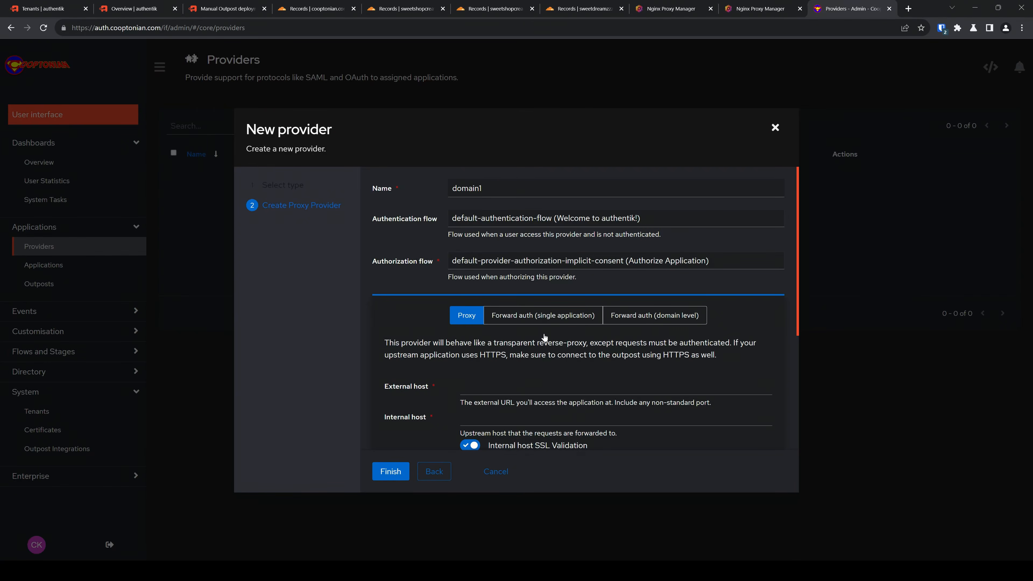
{"action": "left_click", "coordinate": [528, 319]}
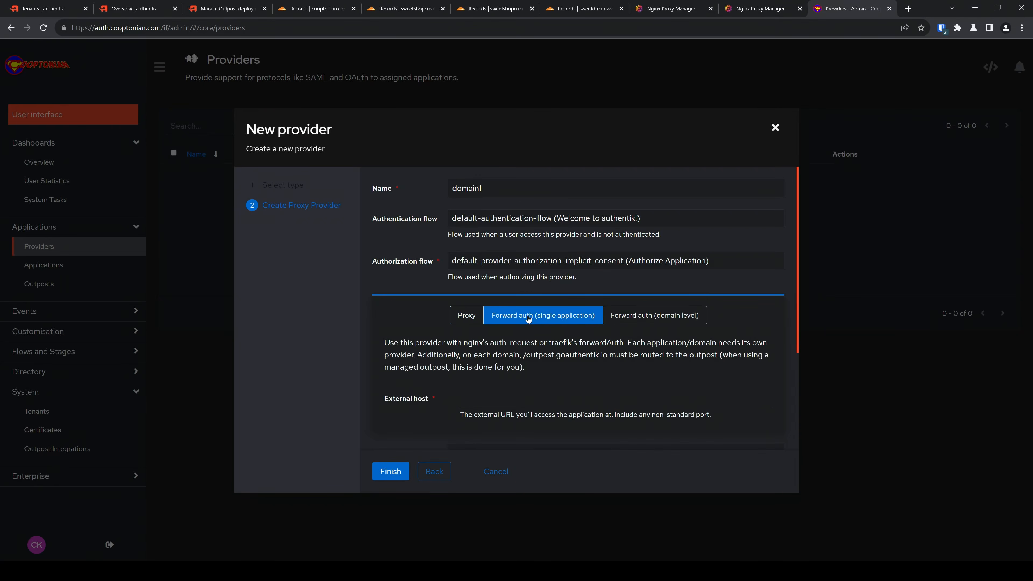
{"action": "left_click", "coordinate": [500, 398]}
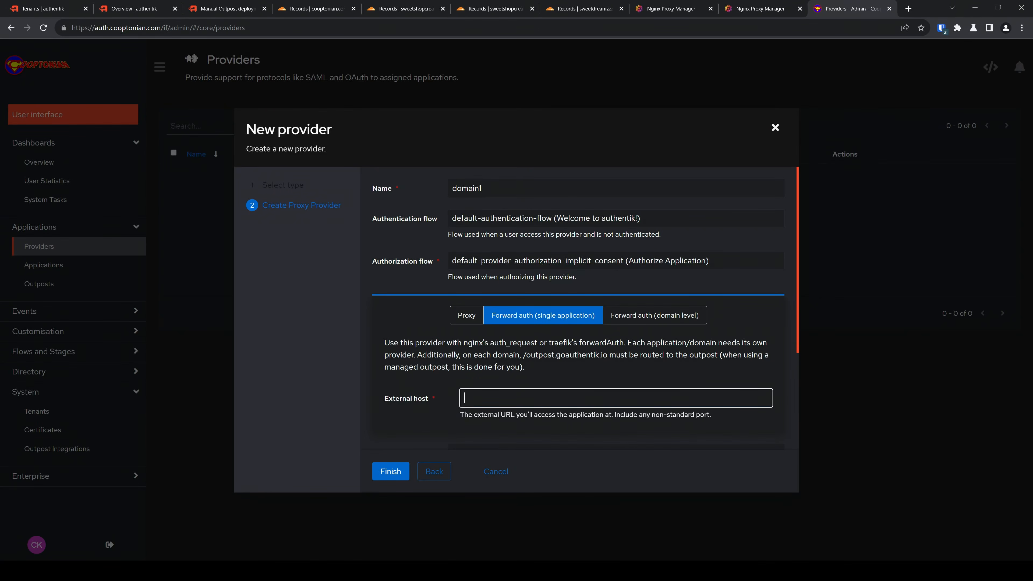
{"action": "type", "text": "https"}
{"action": "type", "text": ":;"}
{"action": "type", "text": "//"}
{"action": "type", "text": "domain1.coopton"}
{"action": "type", "text": "ian.com"}
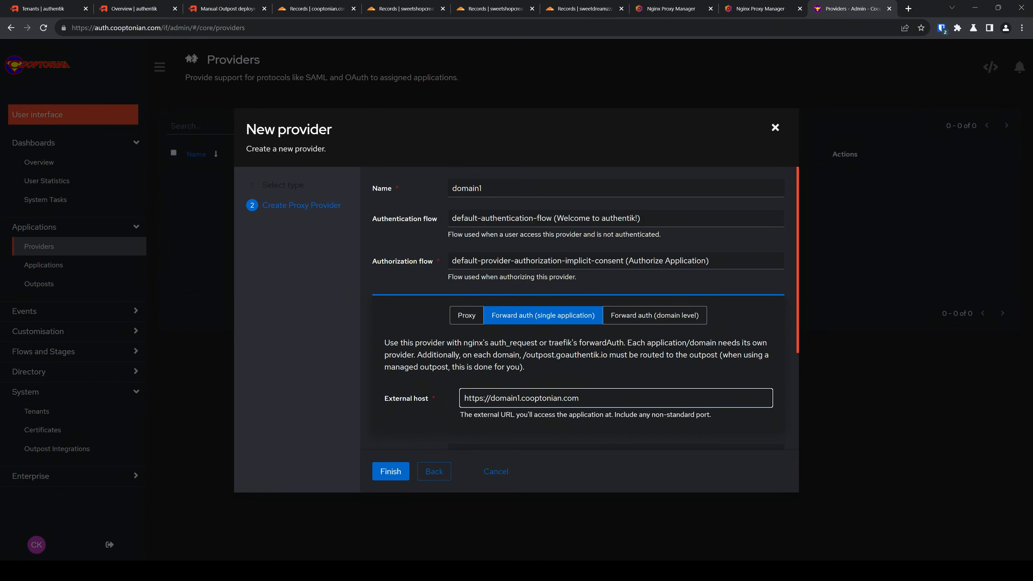
{"action": "scroll", "coordinate": [432, 407], "scroll_direction": "down", "scroll_amount": 5}
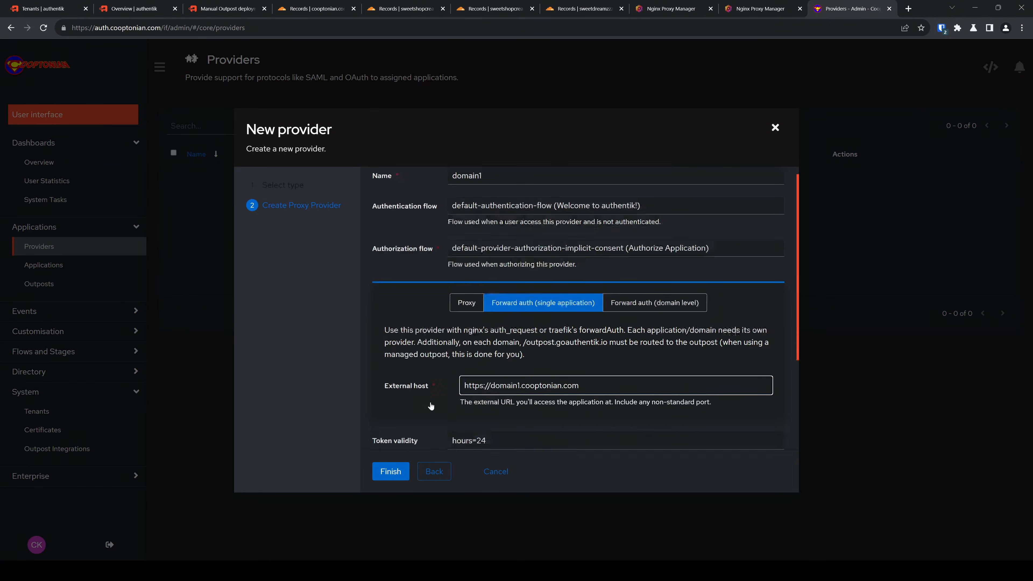
{"action": "left_click", "coordinate": [391, 472]}
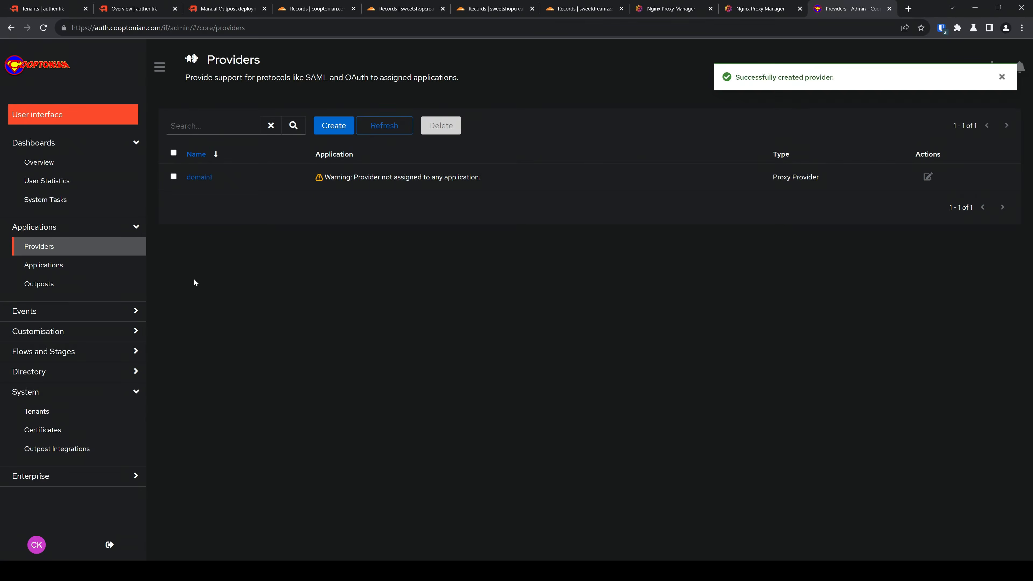
Create application domain1 with slug domain1, linked to the domain1 provider.
{"action": "left_click", "coordinate": [63, 269]}
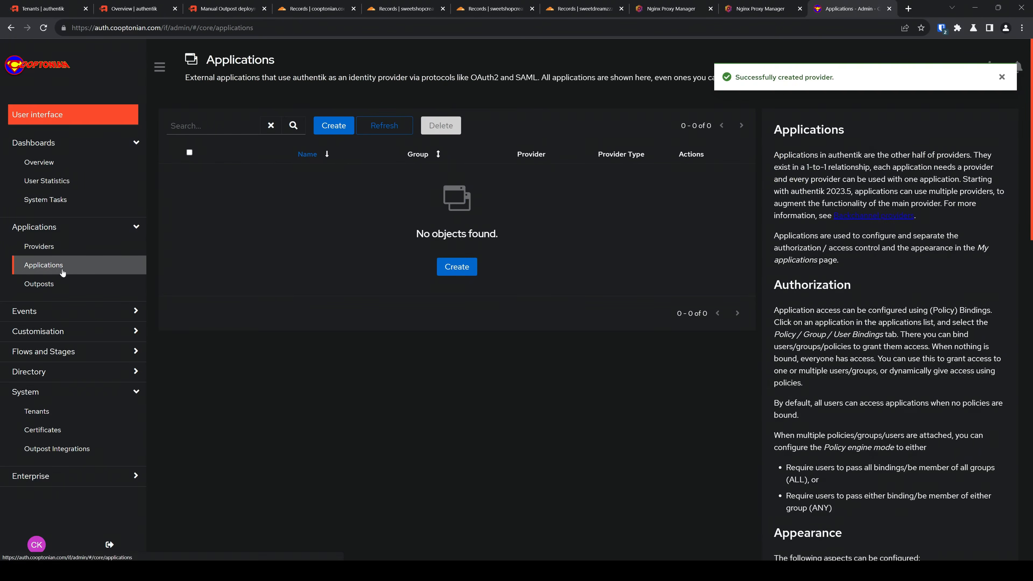
{"action": "left_click", "coordinate": [335, 127]}
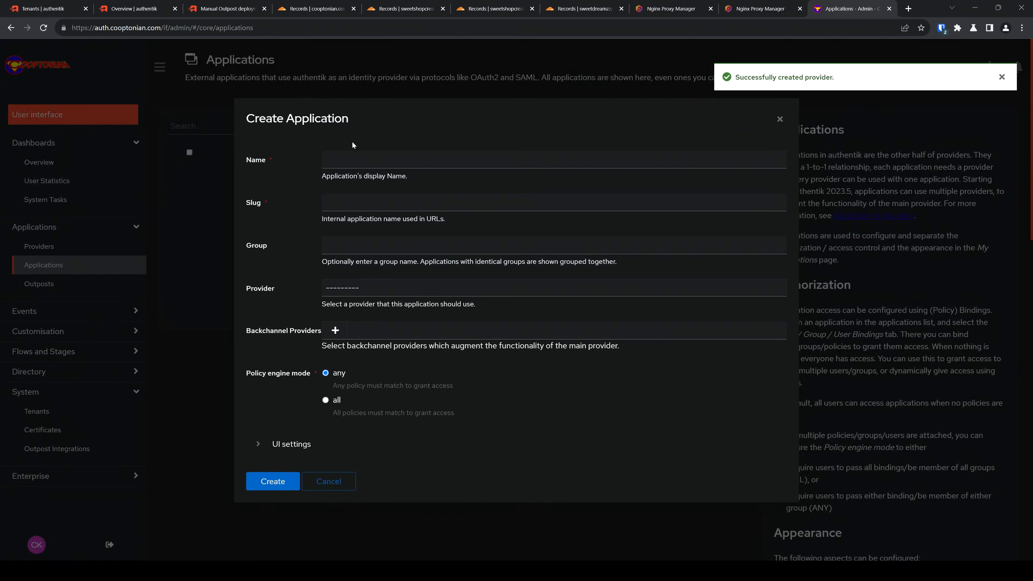
{"action": "left_click", "coordinate": [353, 159]}
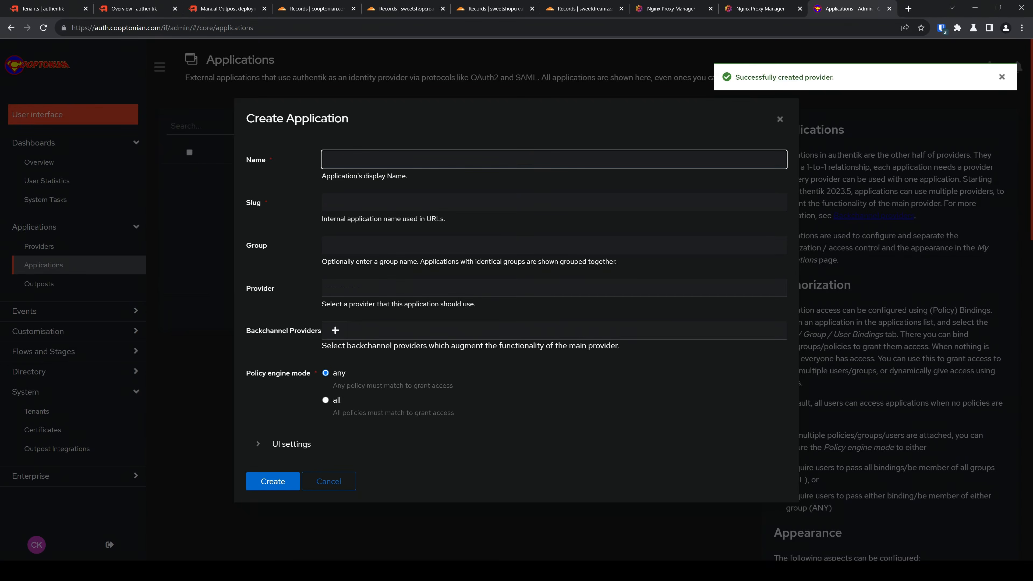
{"action": "type", "text": "domain1"}
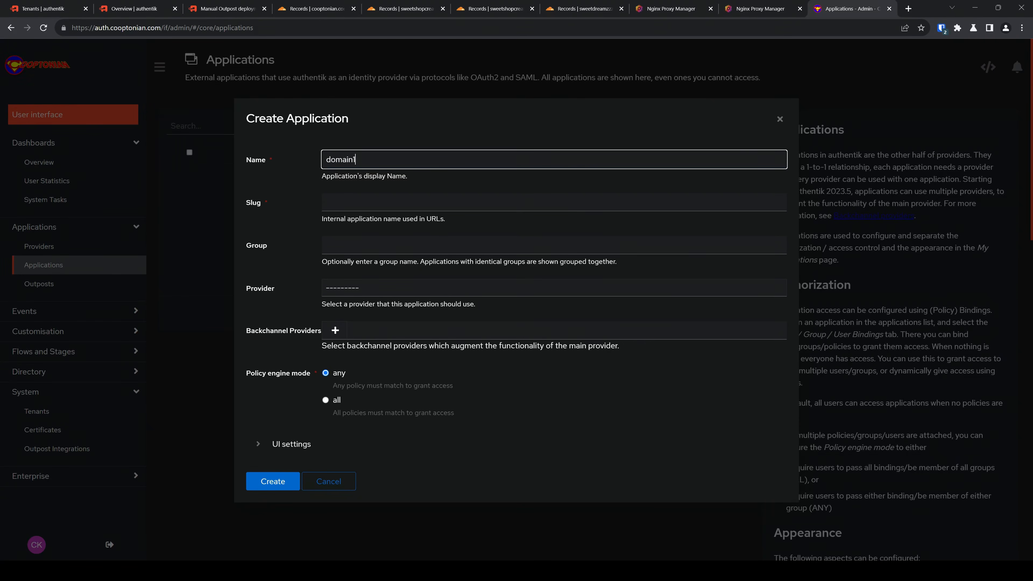
{"action": "key", "text": "Tab"}
{"action": "type", "text": "domain1"}
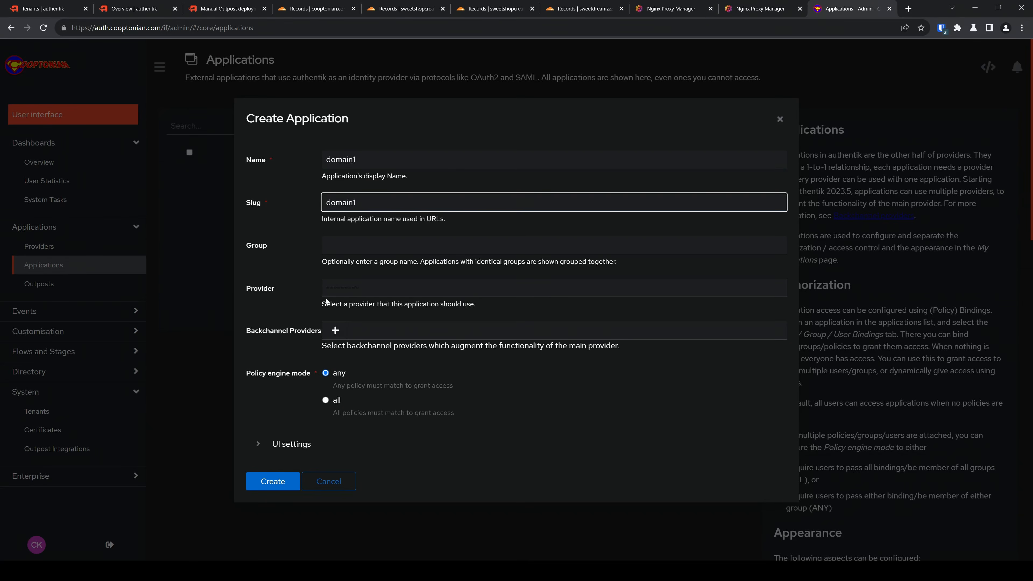
{"action": "key", "text": "Tab"}
{"action": "key", "text": "Tab"}
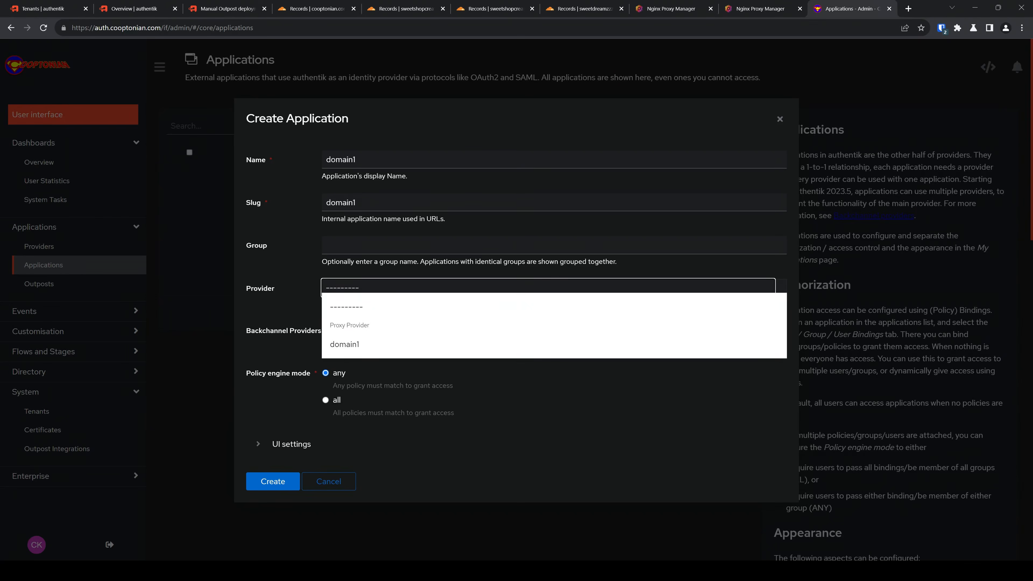
{"action": "left_click", "coordinate": [360, 348]}
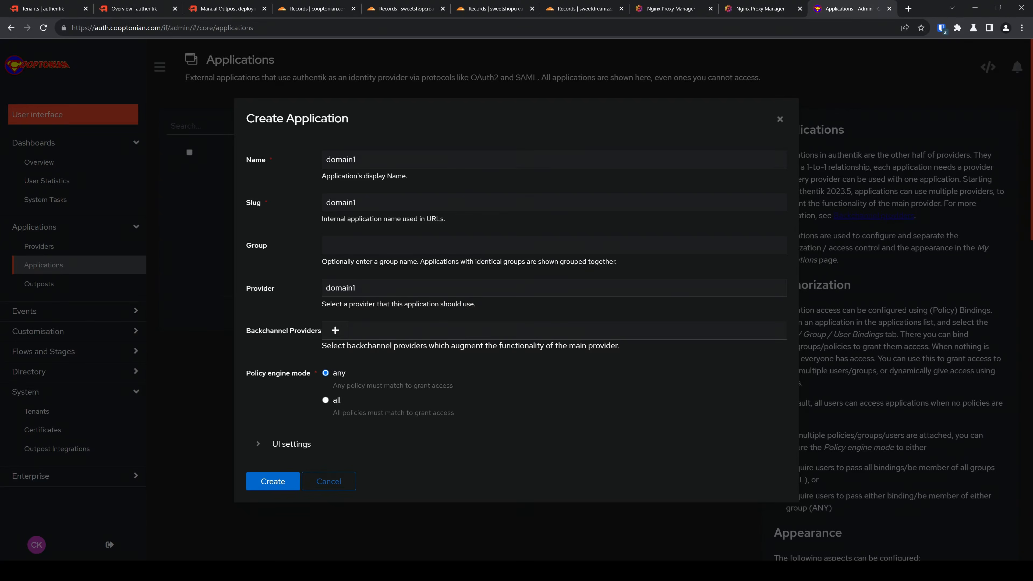
{"action": "left_click", "coordinate": [277, 484]}
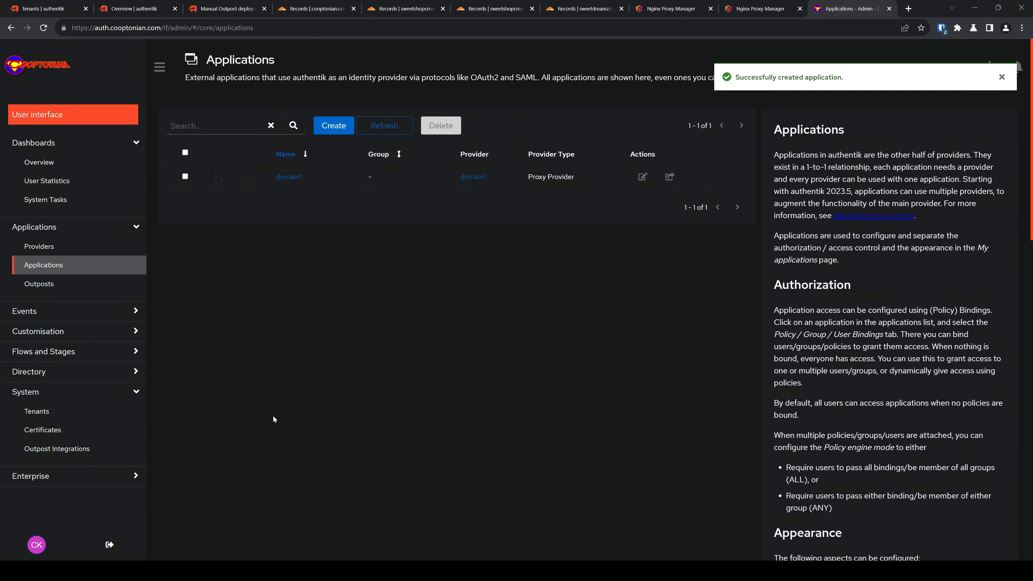
Add the domain1 application to the authentik Embedded Outpost and save the change.
{"action": "left_click", "coordinate": [47, 286]}
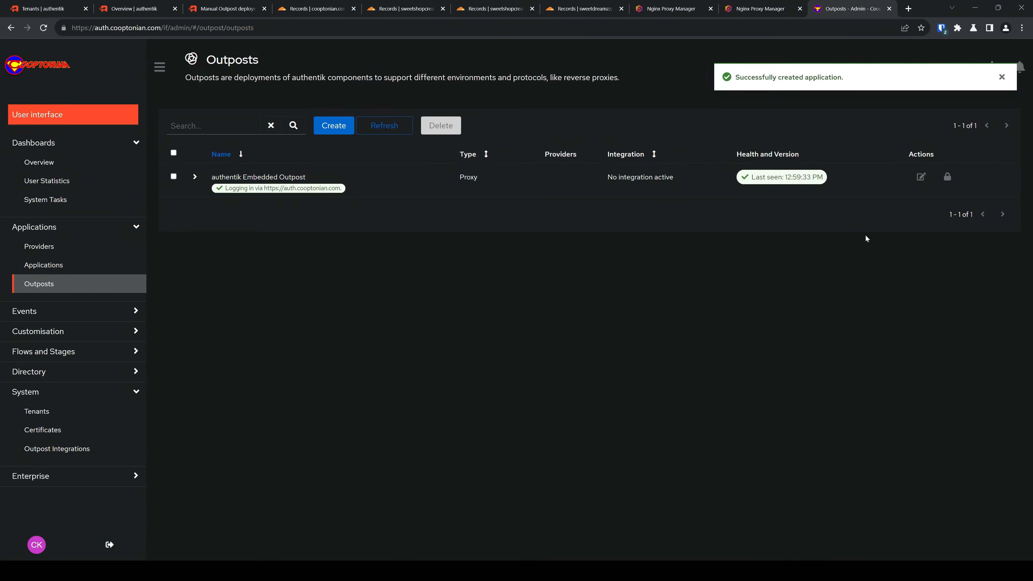
{"action": "left_click", "coordinate": [921, 178]}
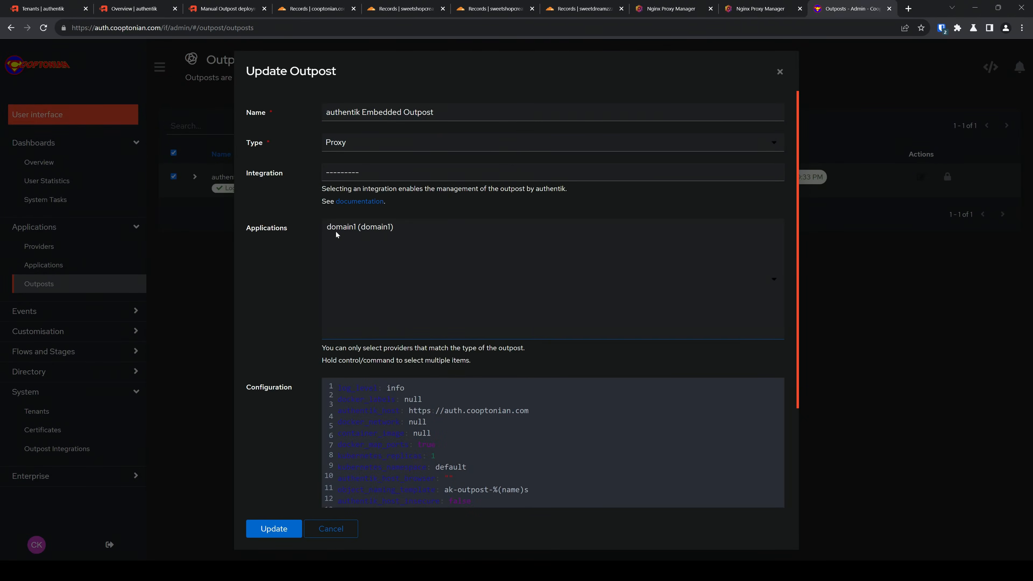
{"action": "left_click", "coordinate": [364, 228]}
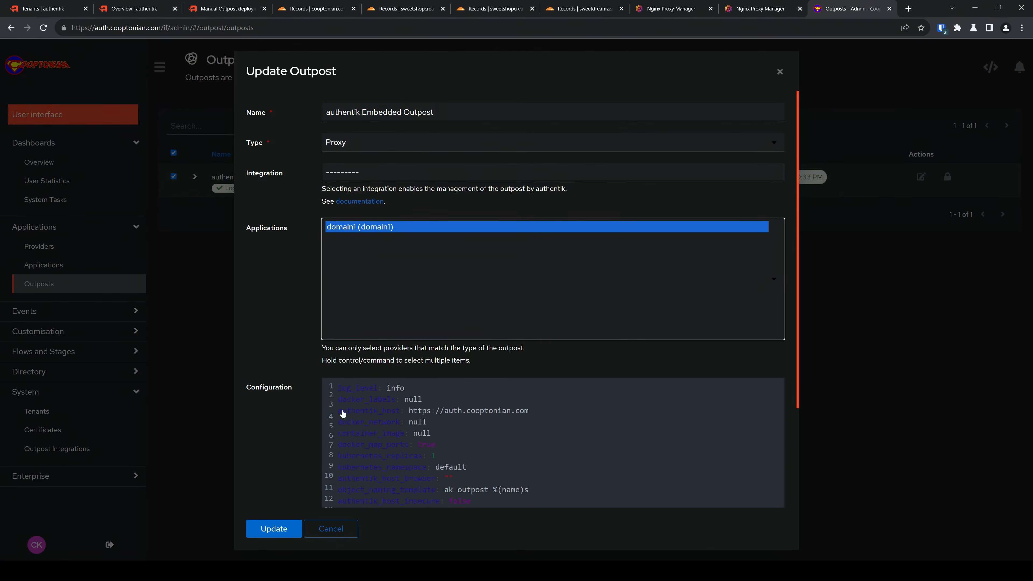
{"action": "left_click_drag", "start_coordinate": [338, 411], "coordinate": [536, 413]}
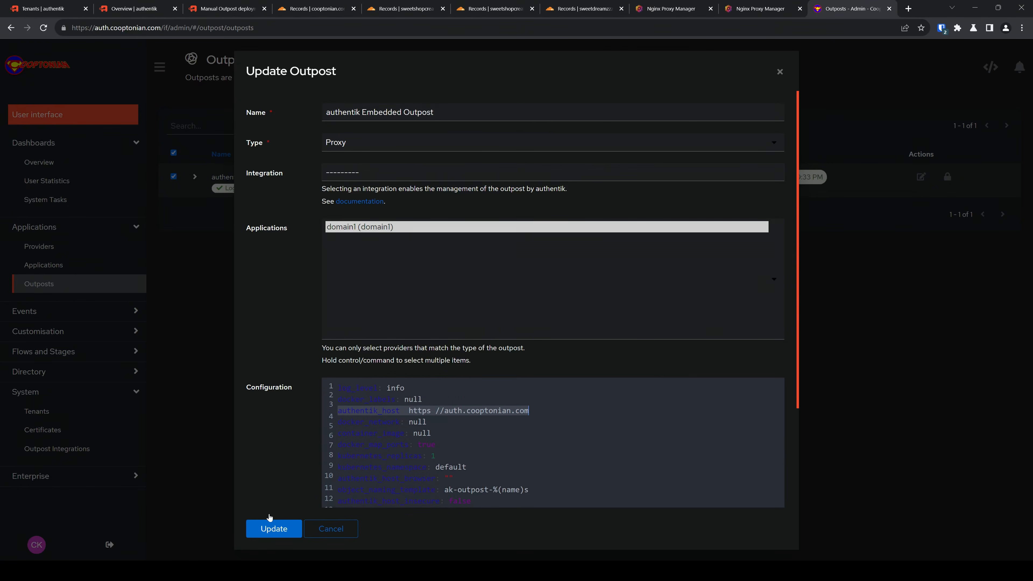
{"action": "left_click", "coordinate": [274, 529]}
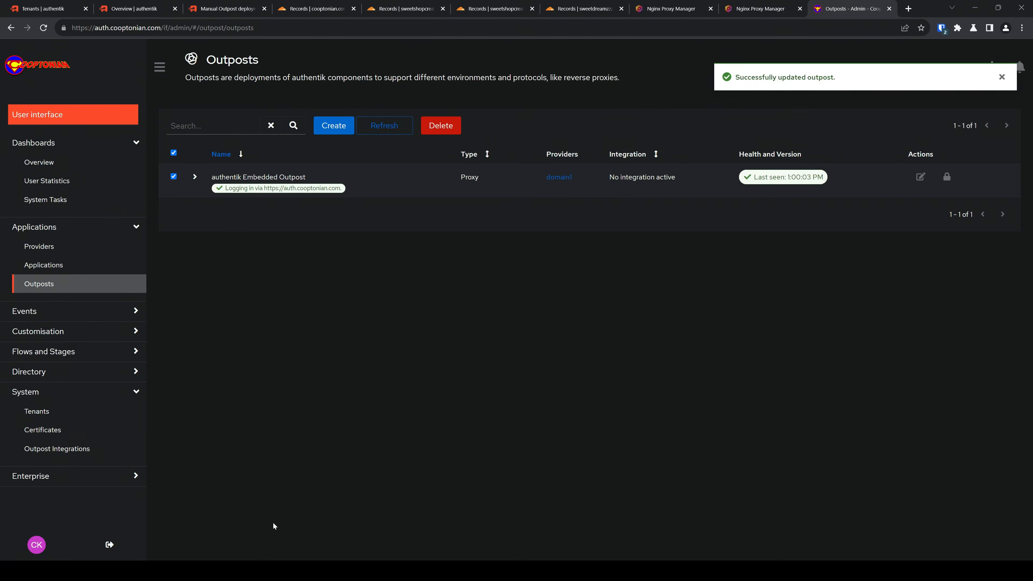
{"action": "left_click", "coordinate": [40, 251]}
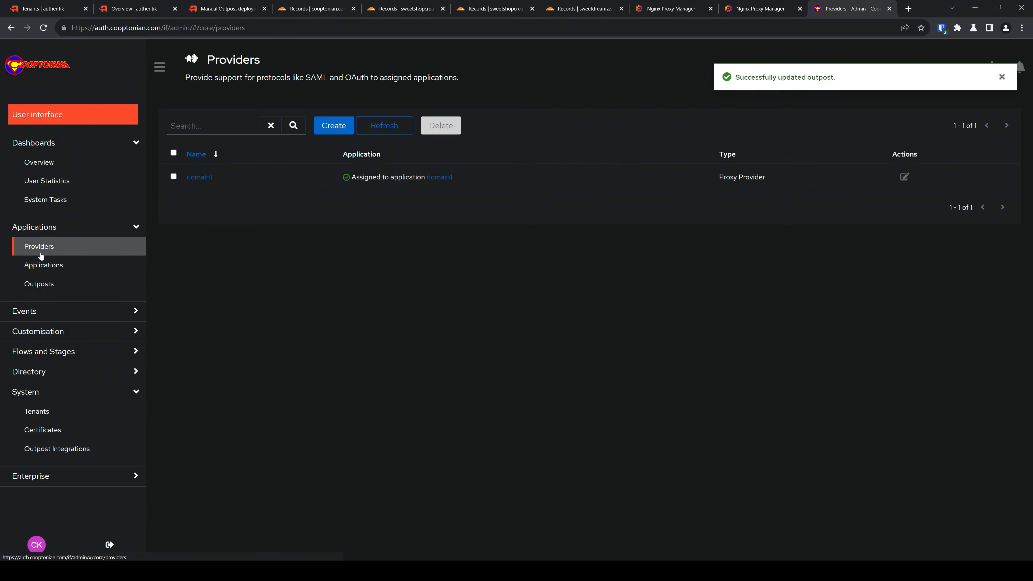
Copy the domain1 provider's Nginx (Proxy Manager) setup snippet and return to Nginx Proxy Manager.
{"action": "left_click", "coordinate": [199, 178]}
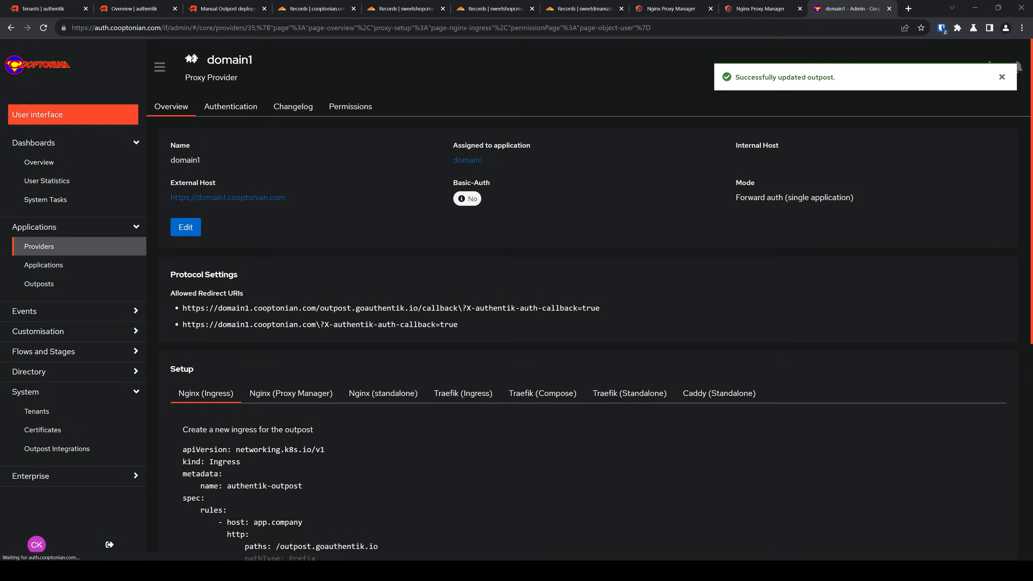
{"action": "scroll", "coordinate": [281, 269], "scroll_direction": "down", "scroll_amount": 7}
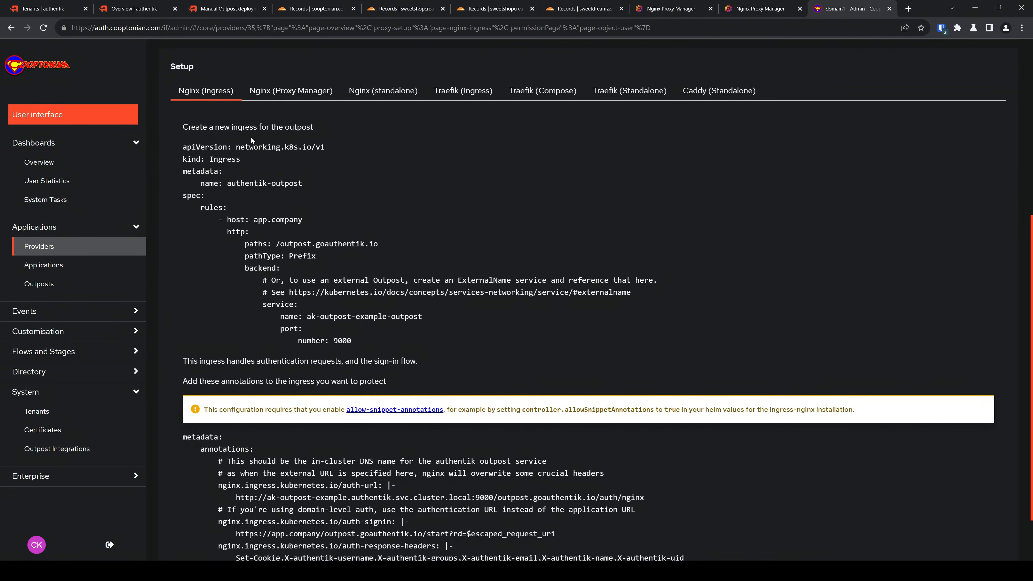
{"action": "left_click", "coordinate": [265, 93]}
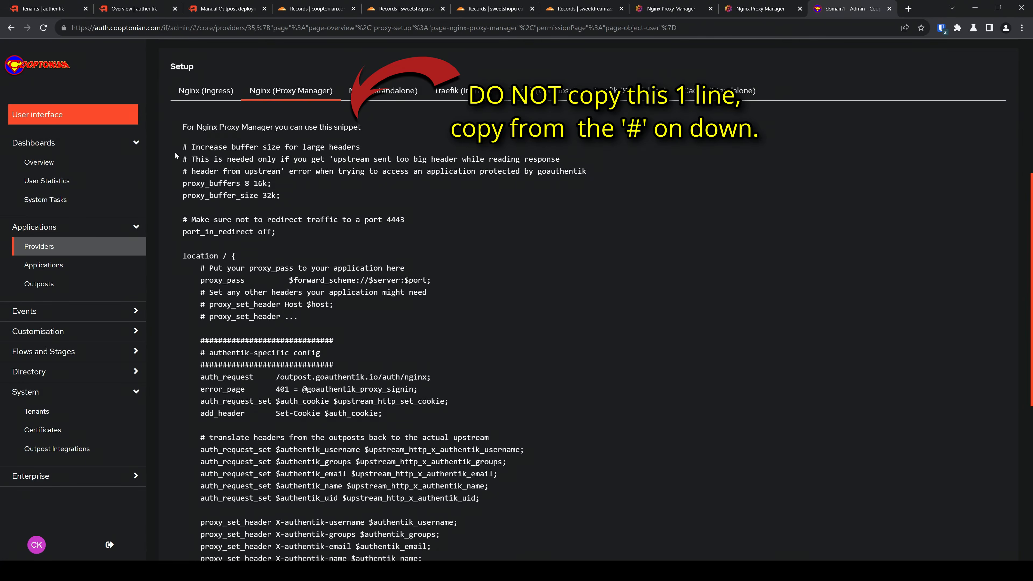
{"action": "left_click_drag", "start_coordinate": [182, 150], "coordinate": [272, 518]}
{"action": "scroll", "coordinate": [458, 295], "scroll_direction": "down", "scroll_amount": 6}
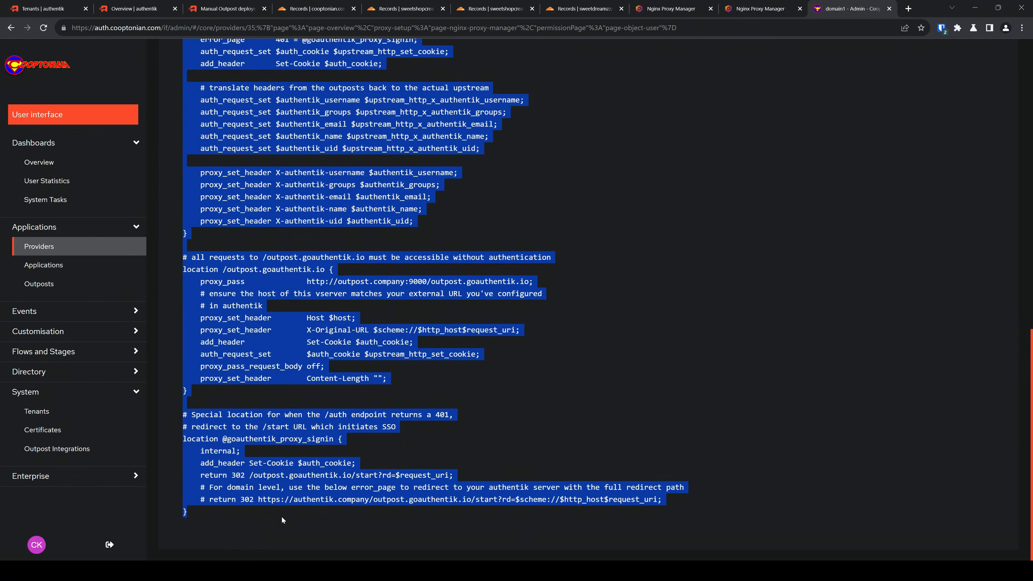
{"action": "left_click", "coordinate": [754, 11]}
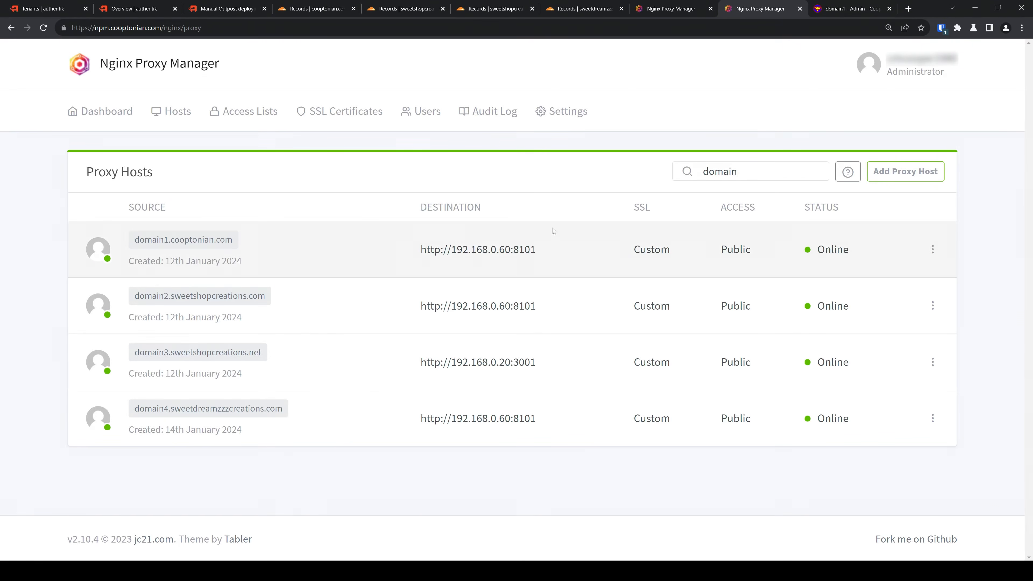
Paste the authentik snippet into the domain1.cooptonian.com proxy host's Advanced custom Nginx configuration.
{"action": "left_click", "coordinate": [933, 250]}
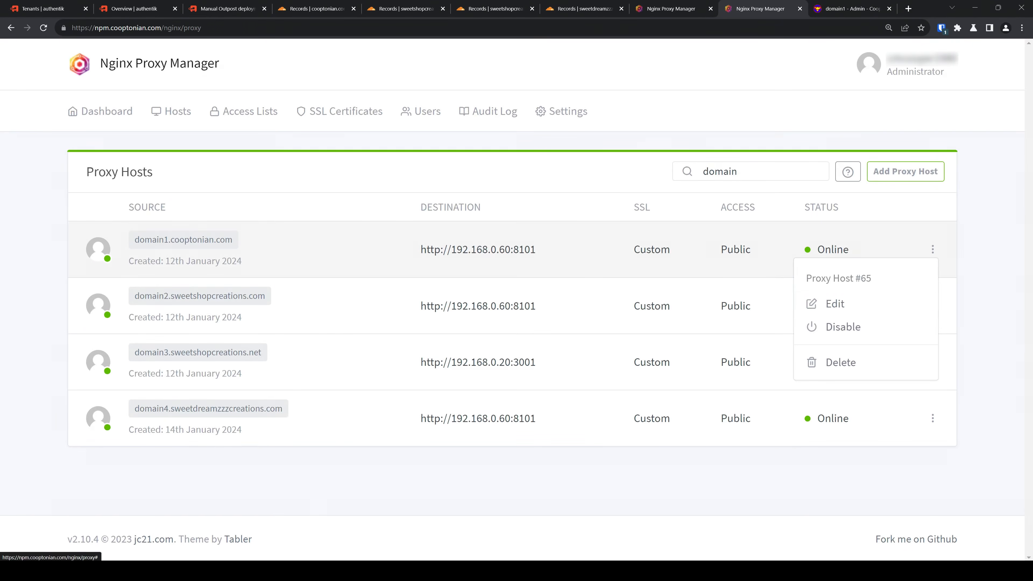
{"action": "left_click", "coordinate": [834, 305]}
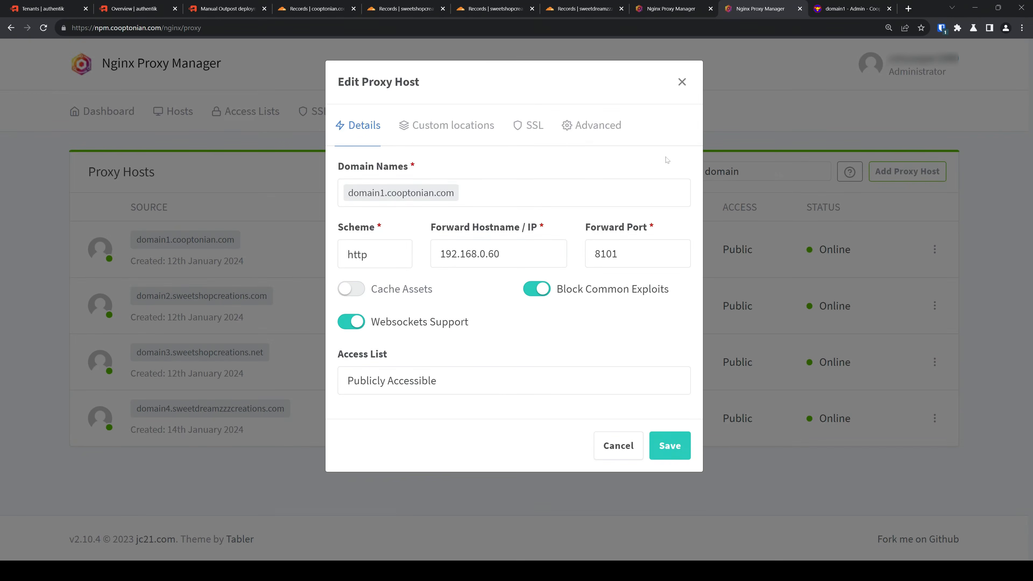
{"action": "left_click", "coordinate": [604, 127]}
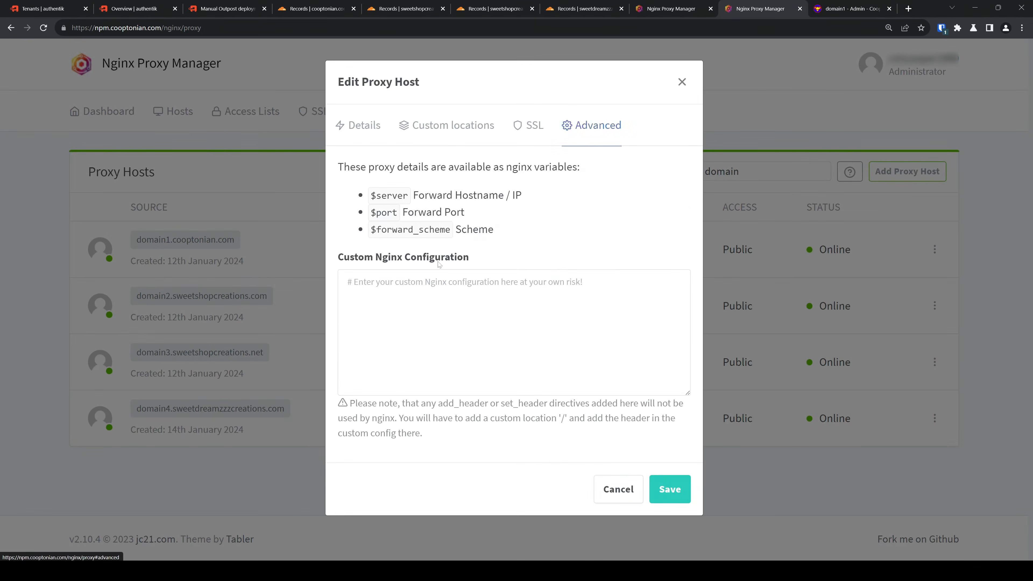
{"action": "left_click", "coordinate": [439, 278]}
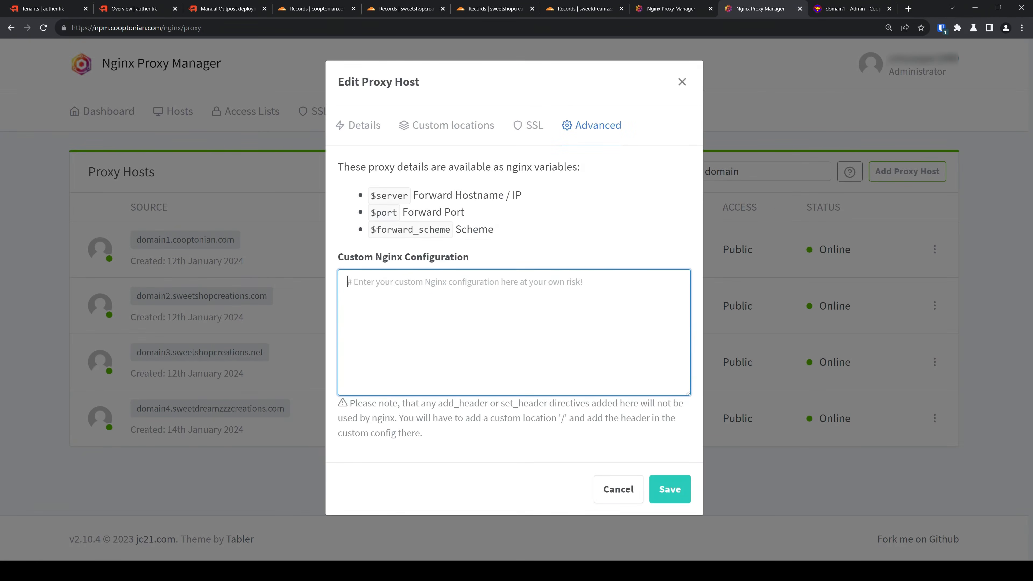
{"action": "key", "text": "ctrl+v"}
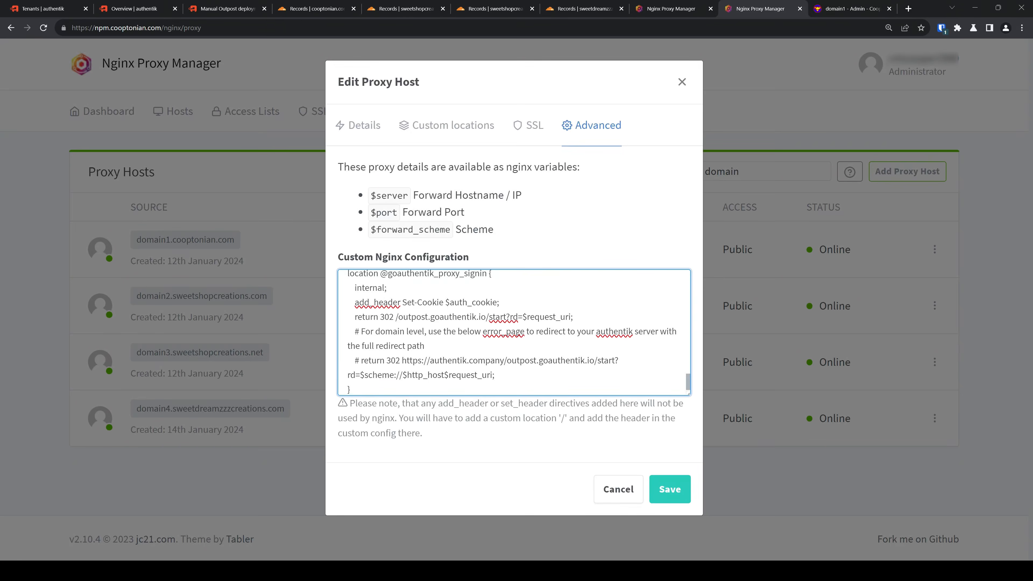
{"action": "scroll", "coordinate": [514, 333], "scroll_direction": "up", "scroll_amount": 8}
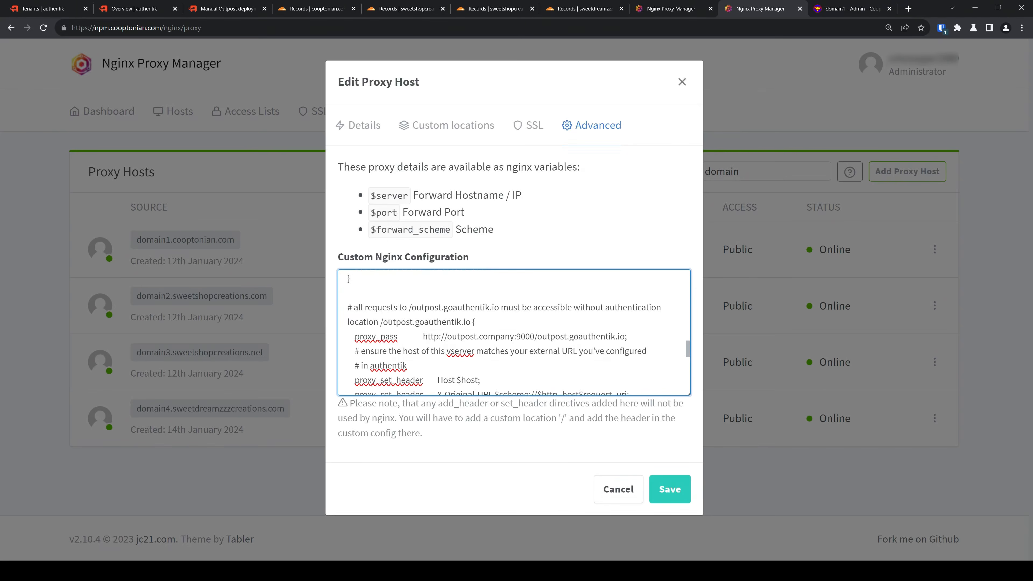
{"action": "left_click_drag", "start_coordinate": [447, 336], "coordinate": [514, 336]}
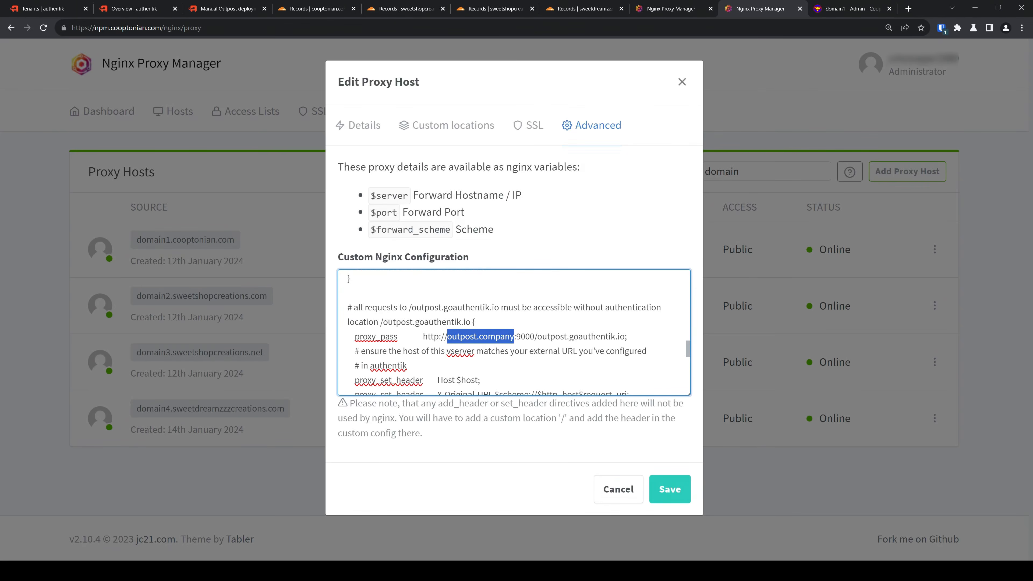
{"action": "type", "text": "192.168."}
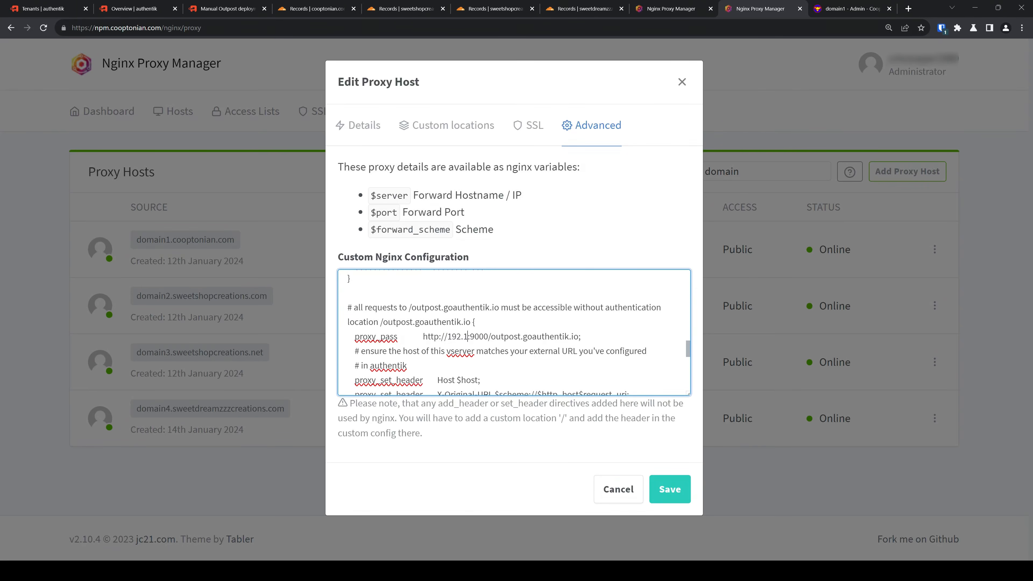
{"action": "type", "text": "0.20"}
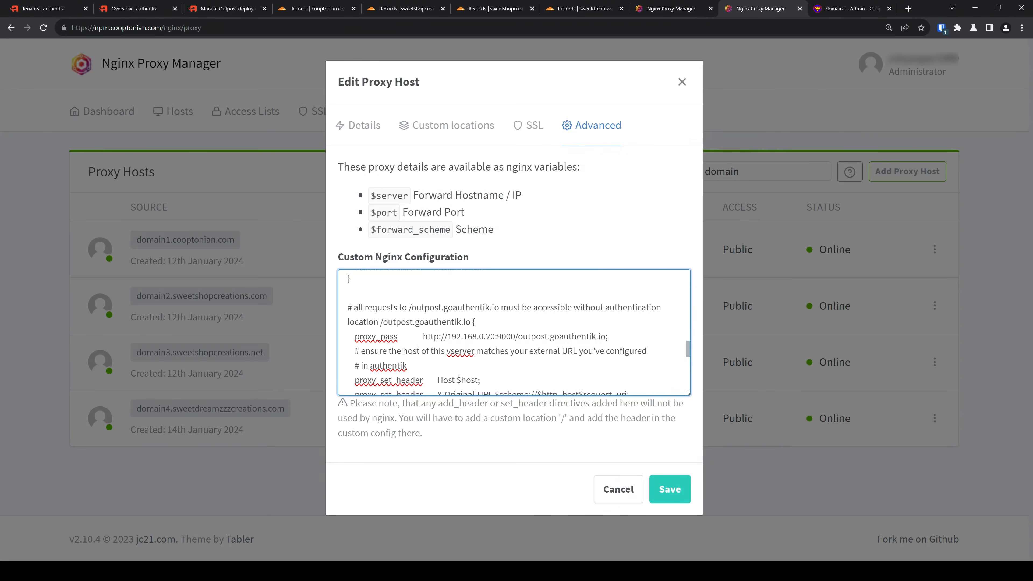
{"action": "key", "text": "BackSpace"}
{"action": "key", "text": "BackSpace"}
{"action": "key", "text": "BackSpace"}
{"action": "key", "text": "BackSpace"}
{"action": "type", "text": "10443/outpos"}
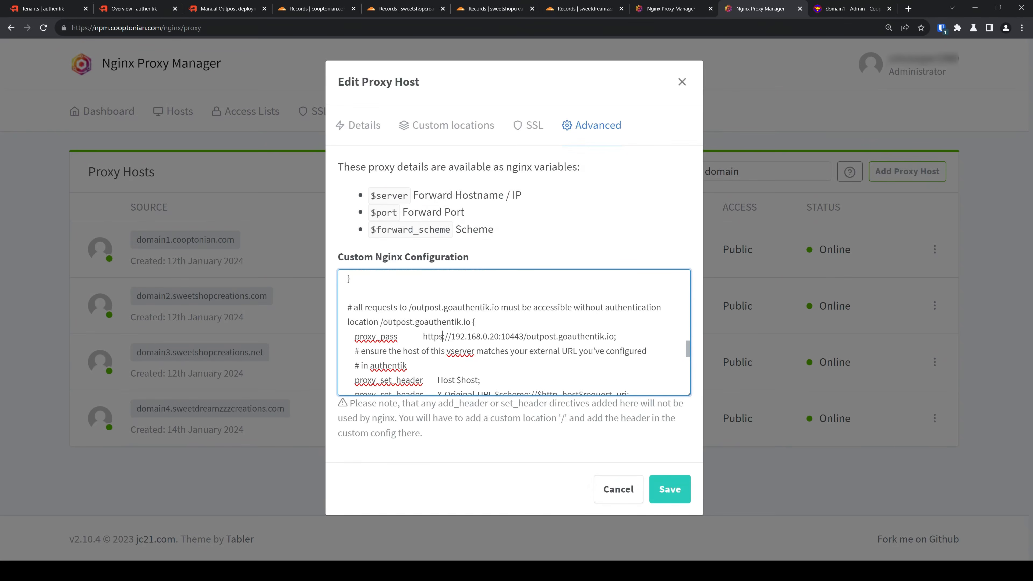
{"action": "scroll", "coordinate": [514, 332], "scroll_direction": "up", "scroll_amount": 8}
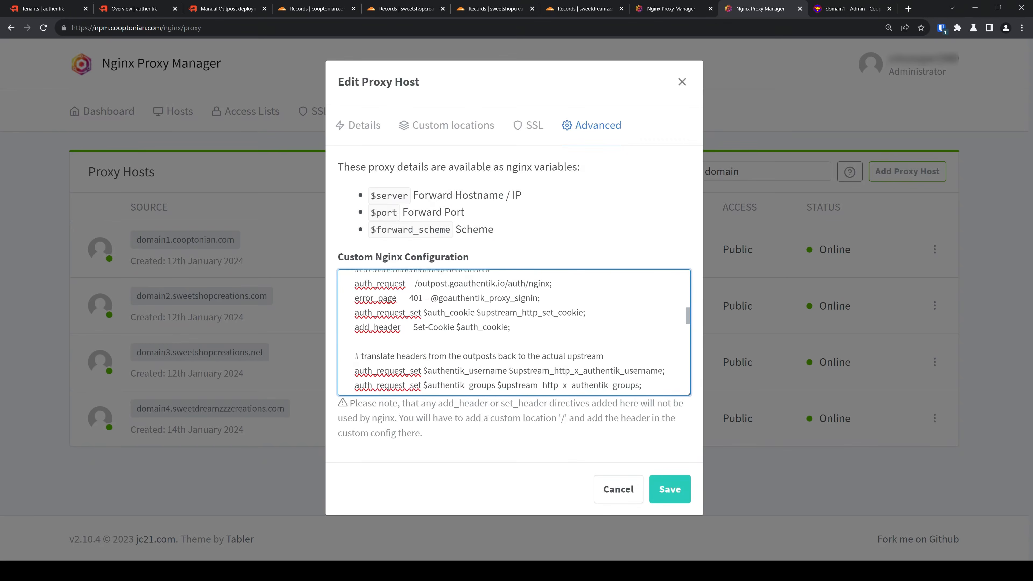
{"action": "scroll", "coordinate": [514, 332], "scroll_direction": "down", "scroll_amount": 3}
{"action": "scroll", "coordinate": [514, 333], "scroll_direction": "up", "scroll_amount": 3}
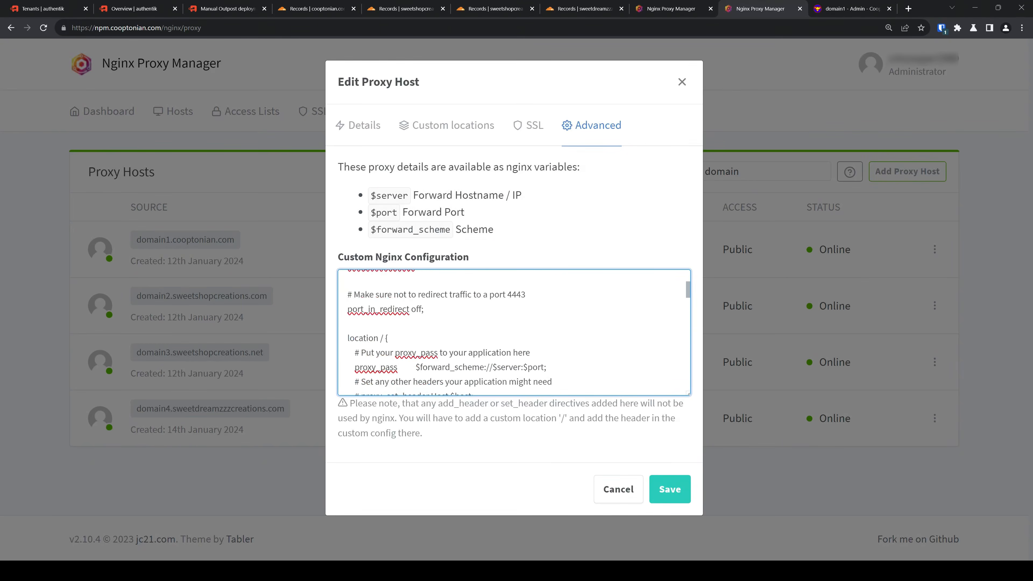
{"action": "scroll", "coordinate": [515, 332], "scroll_direction": "down", "scroll_amount": 2}
{"action": "left_click_drag", "start_coordinate": [354, 305], "coordinate": [547, 305]}
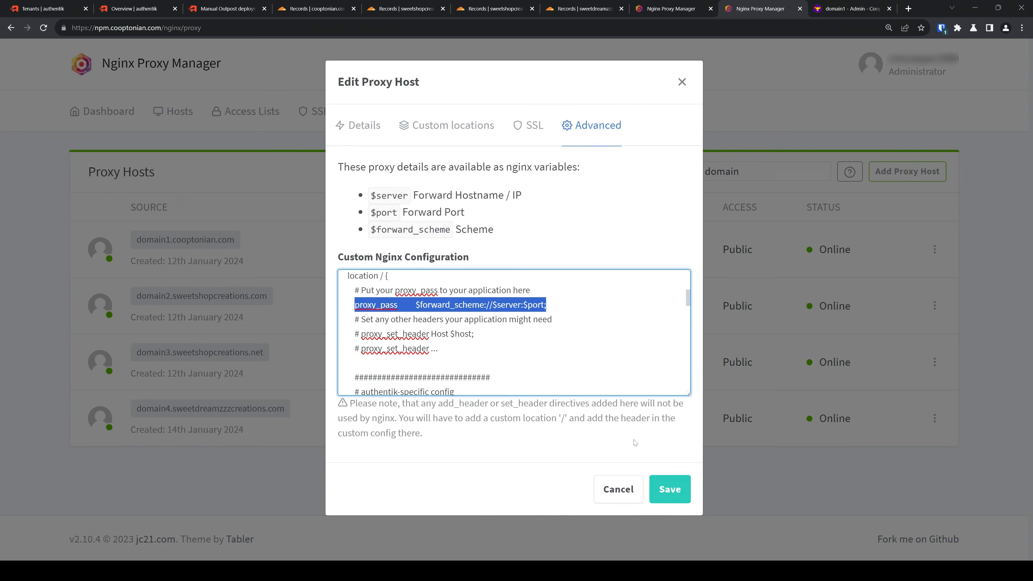
{"action": "left_click", "coordinate": [671, 490]}
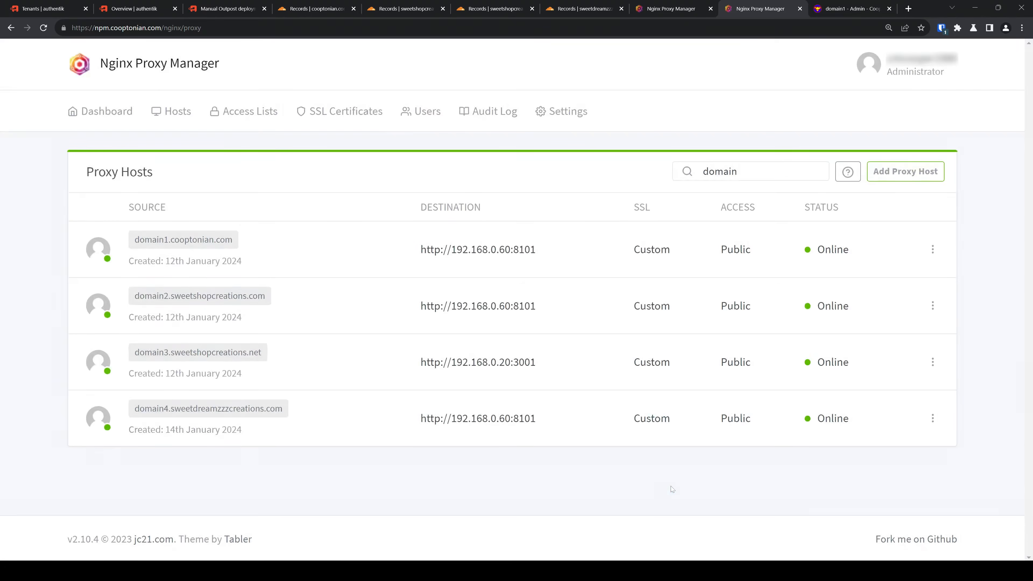
Browse to domain1.cooptonian.com in a new private browsing window.
{"action": "key", "text": "ctrl+shift+n"}
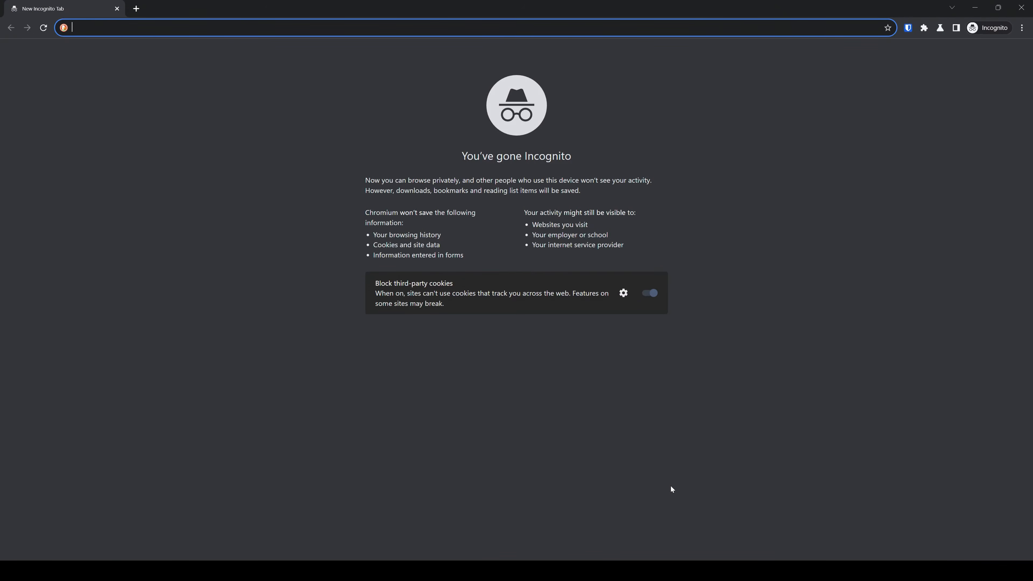
{"action": "type", "text": "domain"}
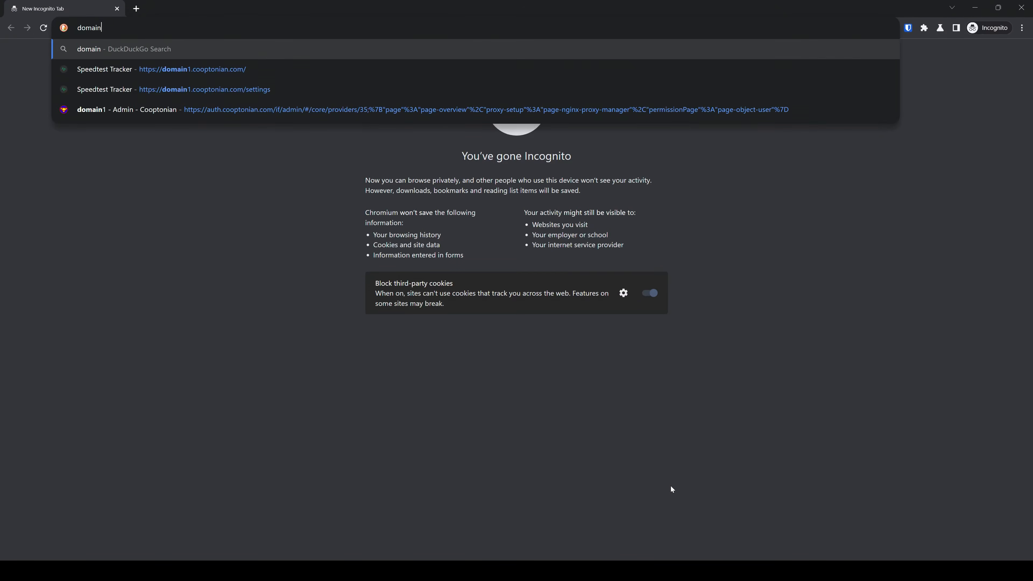
{"action": "type", "text": "1.cooptonian"}
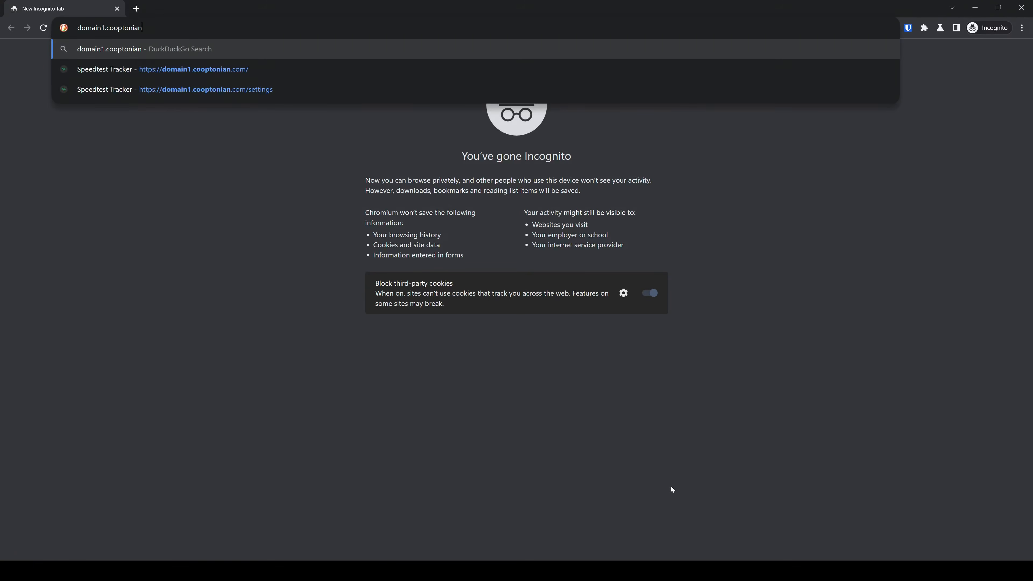
{"action": "type", "text": ".com"}
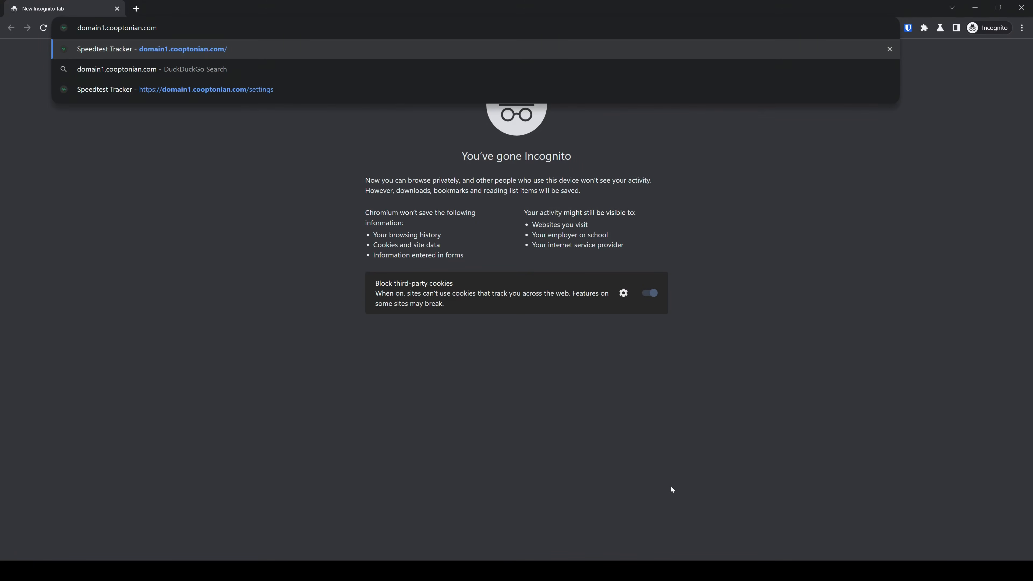
{"action": "key", "text": "Return"}
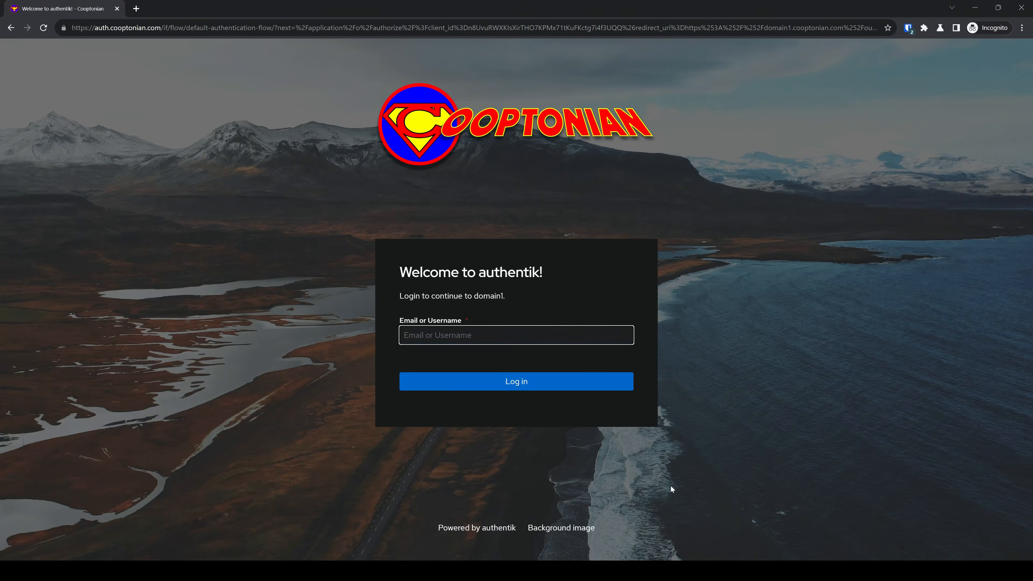
Sign in to authentik with the username and an authenticator code to reach Speedtest Tracker.
{"action": "type", "text": "CKent"}
{"action": "key", "text": "Return"}
{"action": "left_click", "coordinate": [517, 385]}
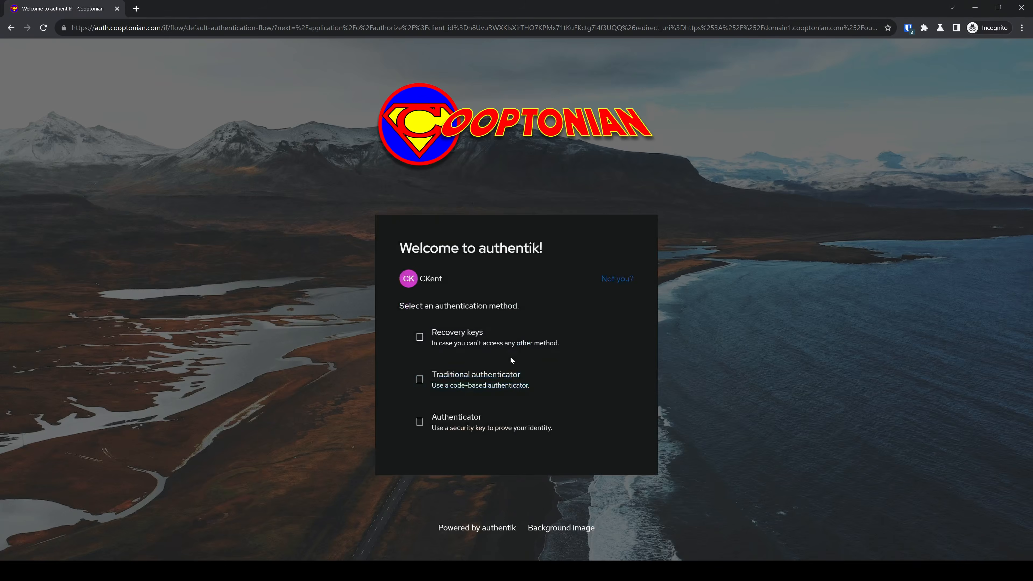
{"action": "left_click", "coordinate": [461, 375]}
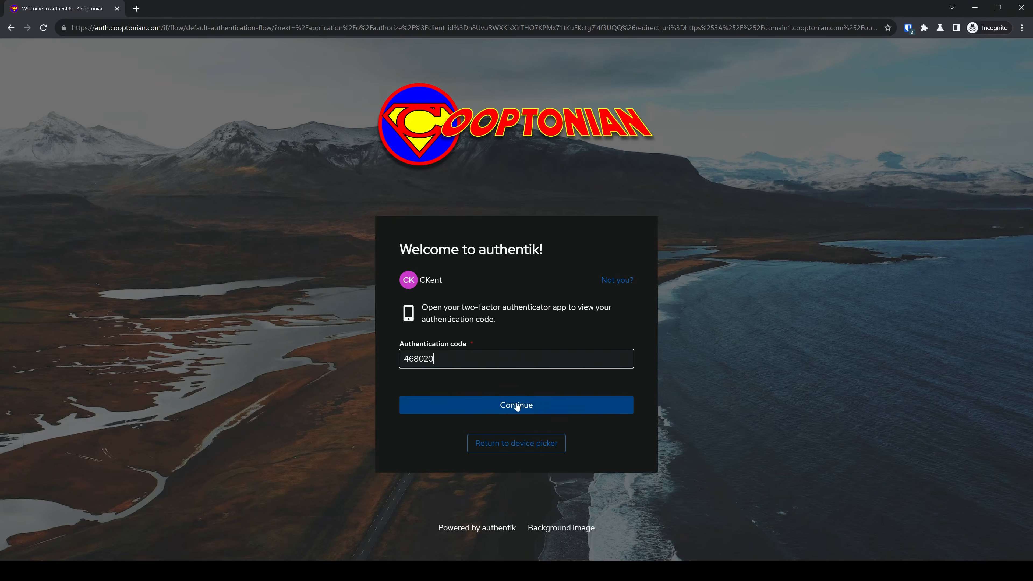
{"action": "left_click", "coordinate": [517, 405]}
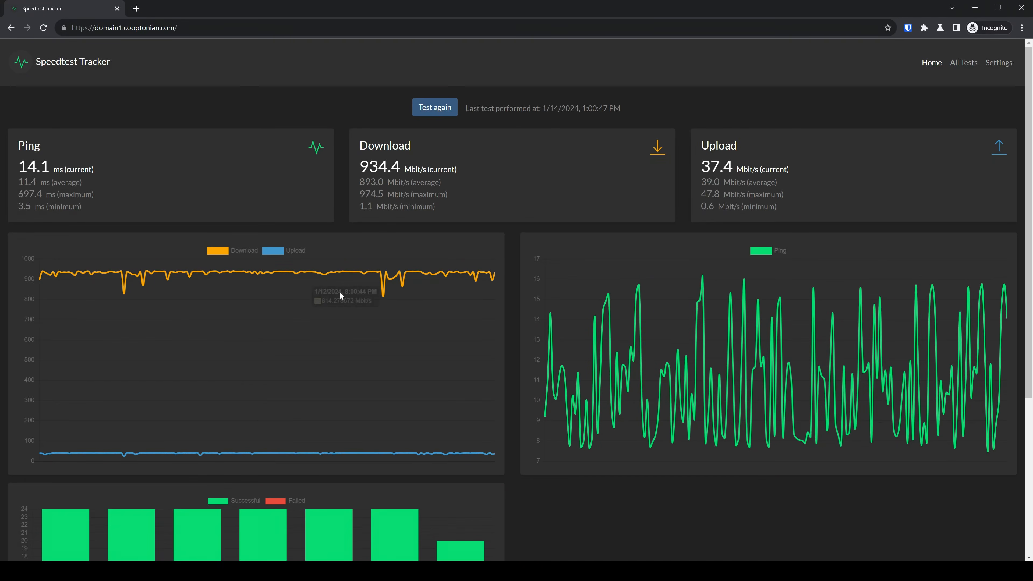
Replace the private window with a fresh one showing the auth.cooptonian.com login page.
{"action": "left_click", "coordinate": [1021, 7]}
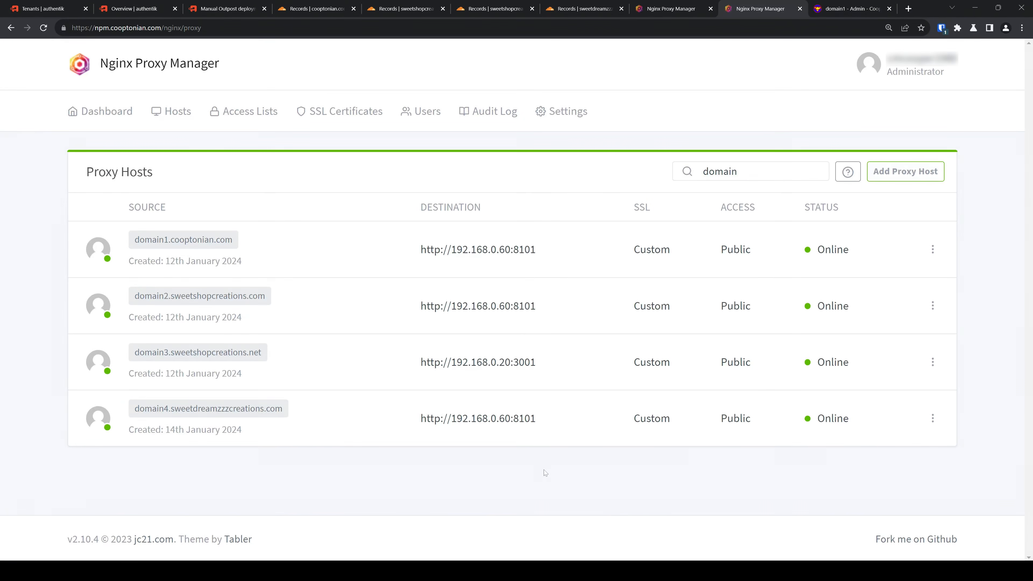
{"action": "key", "text": "ctrl+shift+n"}
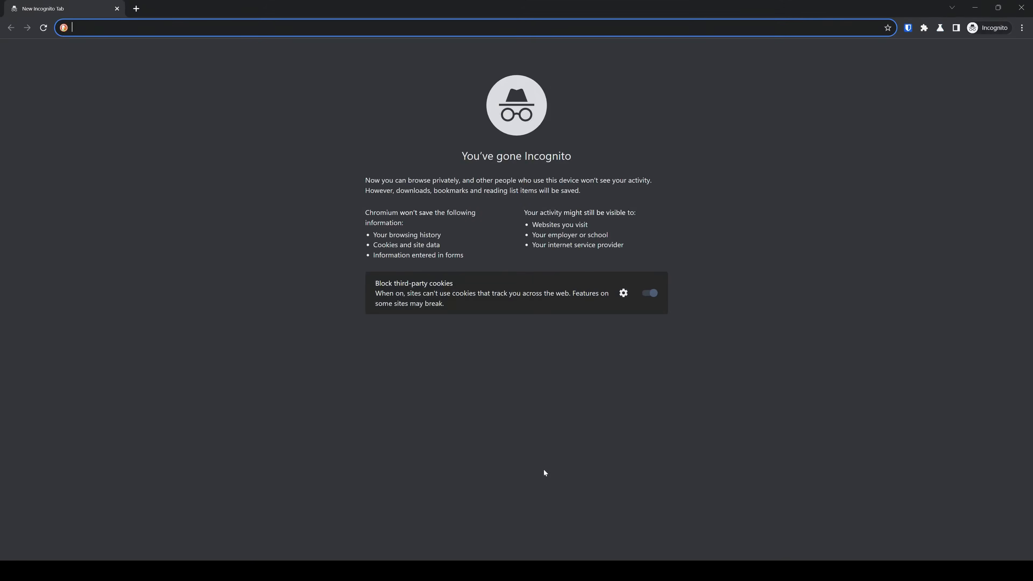
{"action": "type", "text": "auth.cooptonian.com/"}
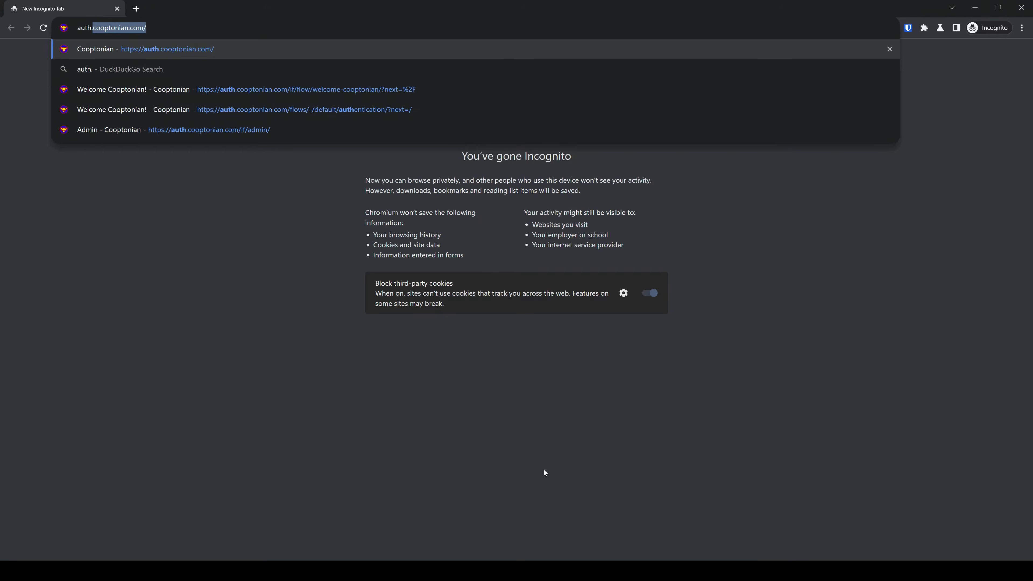
{"action": "key", "text": "Down"}
{"action": "key", "text": "Down"}
{"action": "key", "text": "Return"}
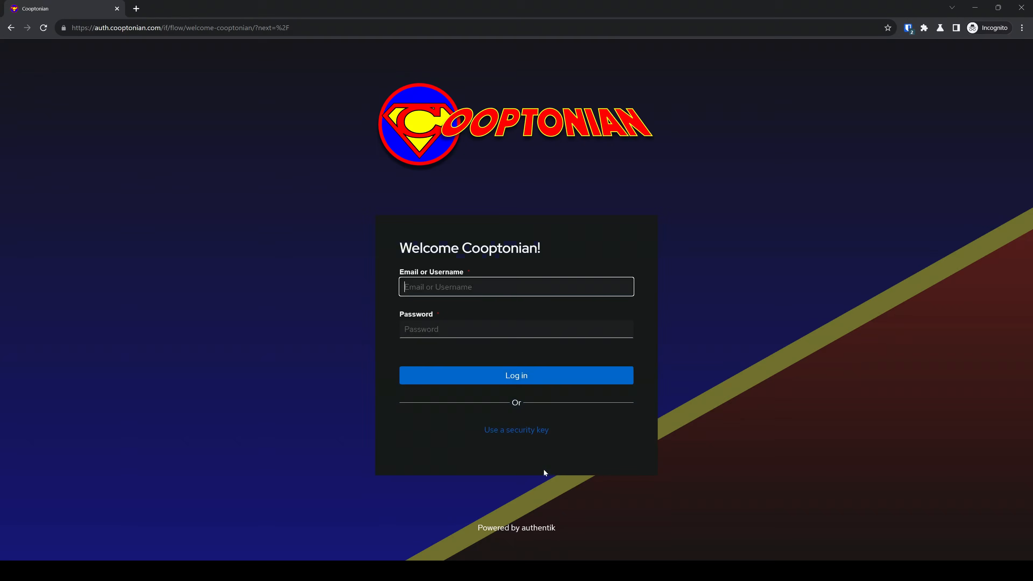
Log in with the saved credentials and launch the domain1 application.
{"action": "key", "text": "ctrl+shift+l"}
{"action": "key", "text": "Return"}
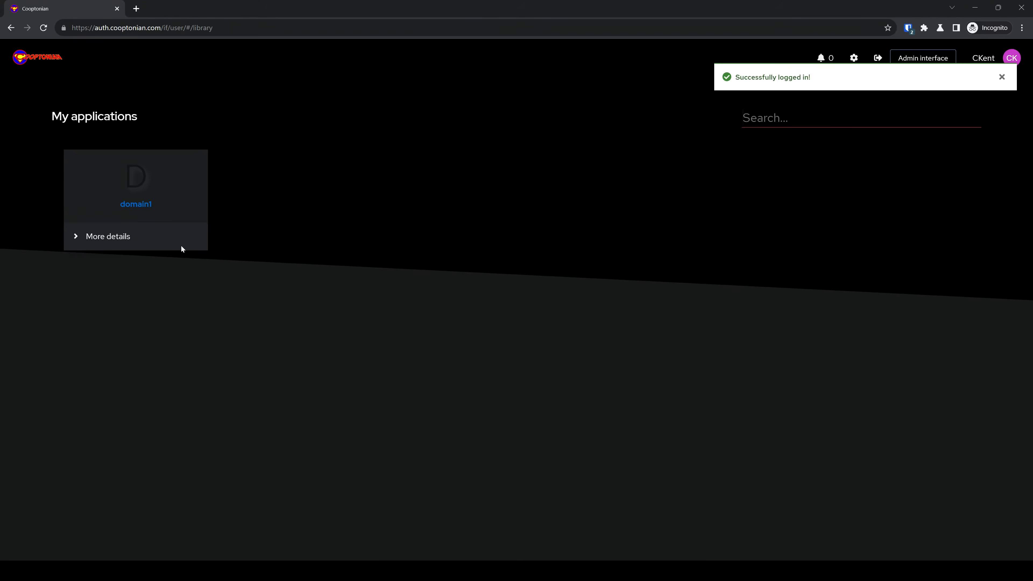
{"action": "left_click", "coordinate": [144, 208]}
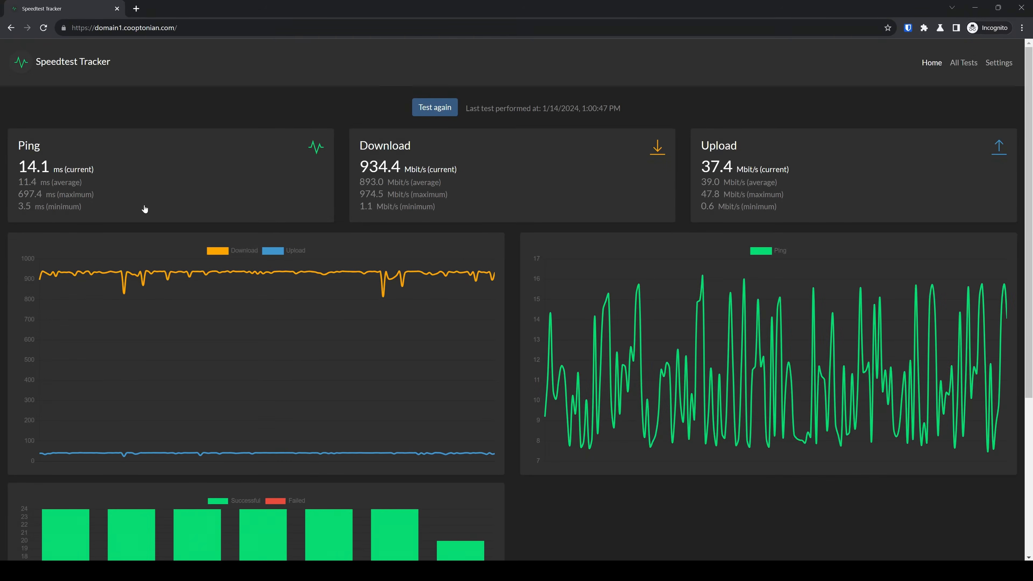
Start a new tenant in the authentik admin with domain auth.sweetshopcreations.com.
{"action": "left_click", "coordinate": [1020, 9]}
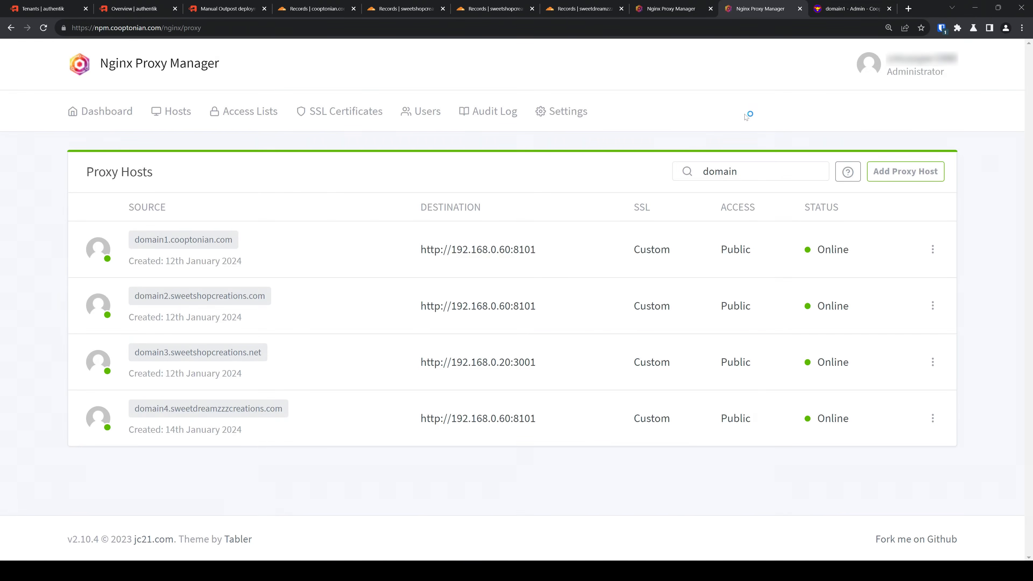
{"action": "left_click", "coordinate": [846, 9]}
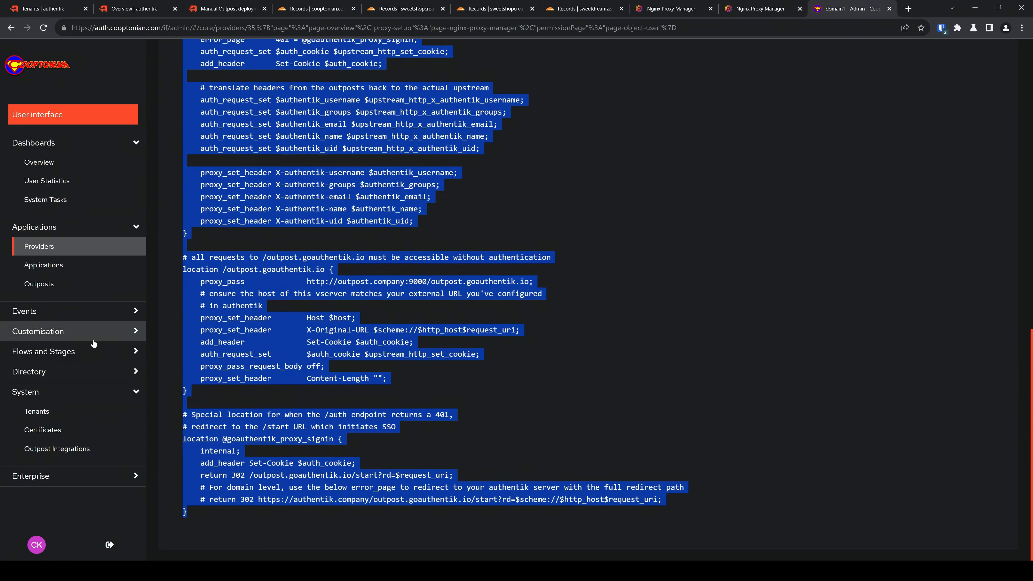
{"action": "left_click", "coordinate": [64, 414]}
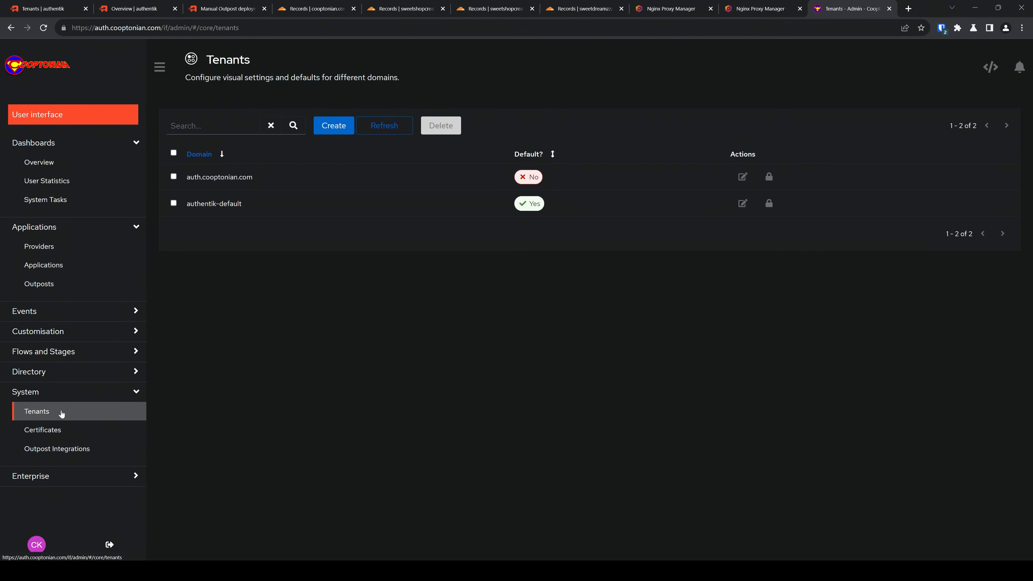
{"action": "left_click", "coordinate": [335, 126]}
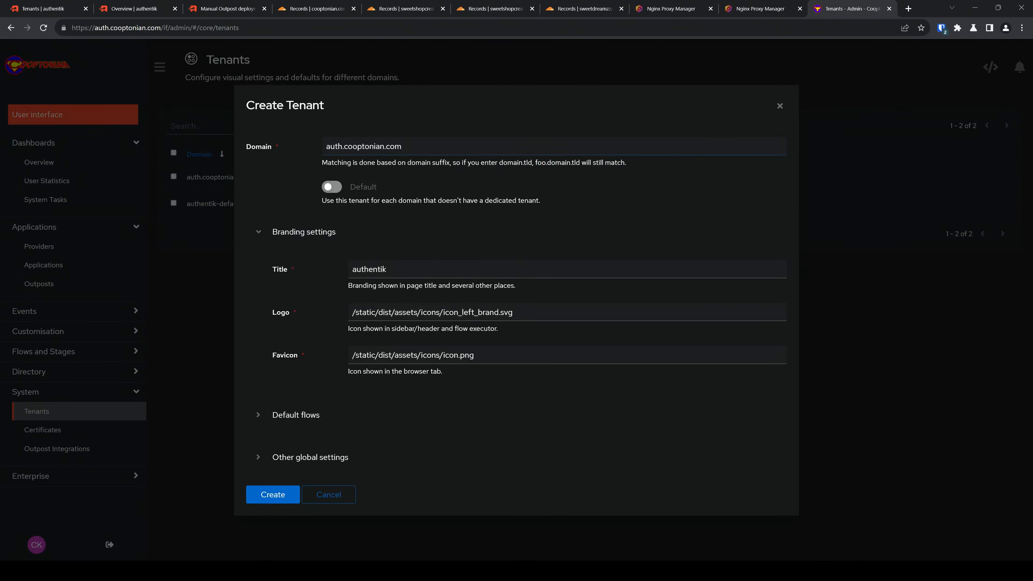
{"action": "left_click", "coordinate": [327, 146]}
{"action": "left_click_drag", "start_coordinate": [353, 147], "coordinate": [403, 146]}
{"action": "type", "text": "sweetsh"}
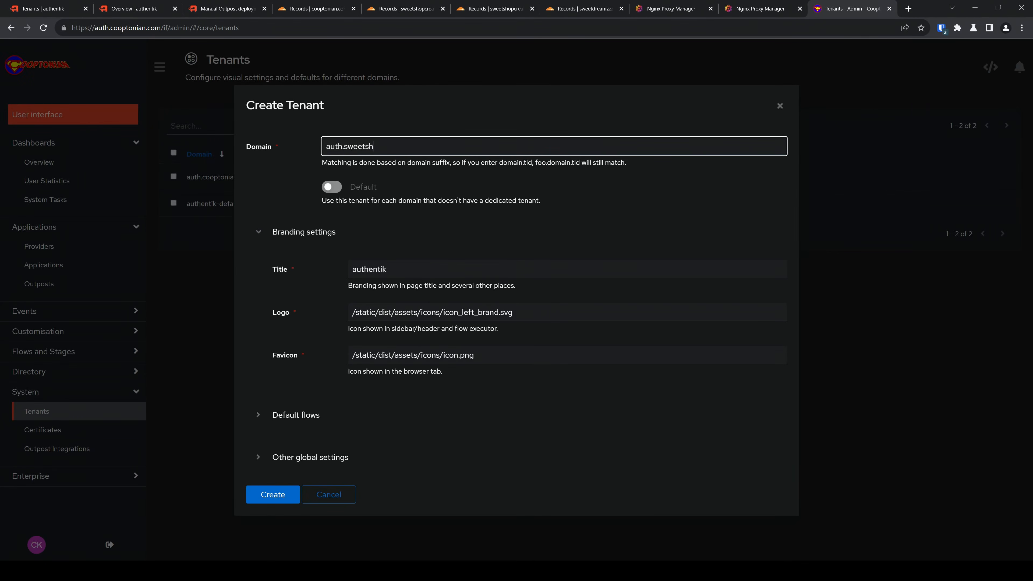
{"action": "type", "text": "opcreations.com"}
Give the tenant default authentication, invalidation and user settings flows, and create it.
{"action": "left_click", "coordinate": [259, 415]}
{"action": "scroll", "coordinate": [256, 413], "scroll_direction": "down", "scroll_amount": 5}
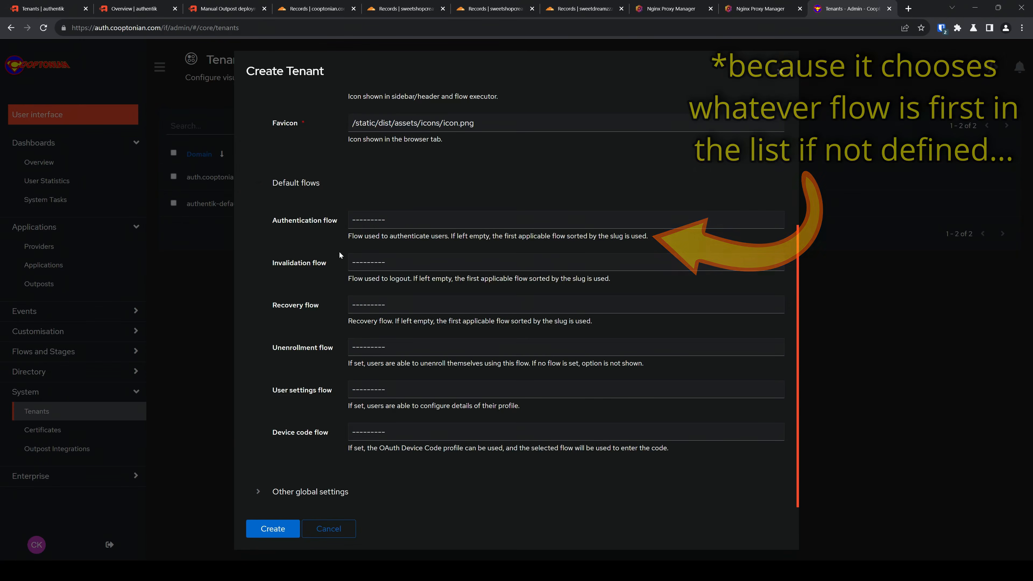
{"action": "left_click", "coordinate": [377, 220]}
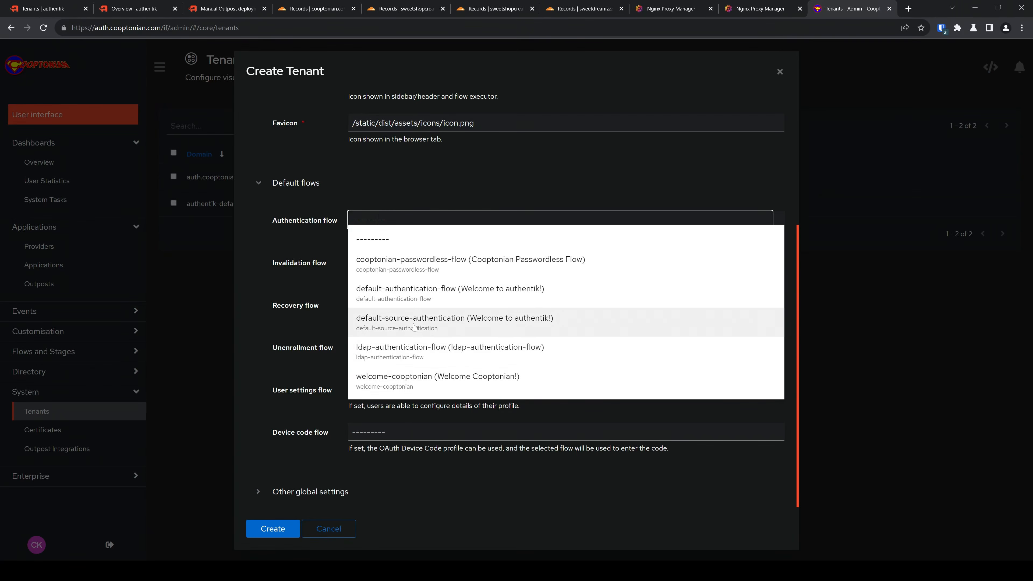
{"action": "left_click", "coordinate": [417, 299]}
{"action": "left_click", "coordinate": [385, 261]}
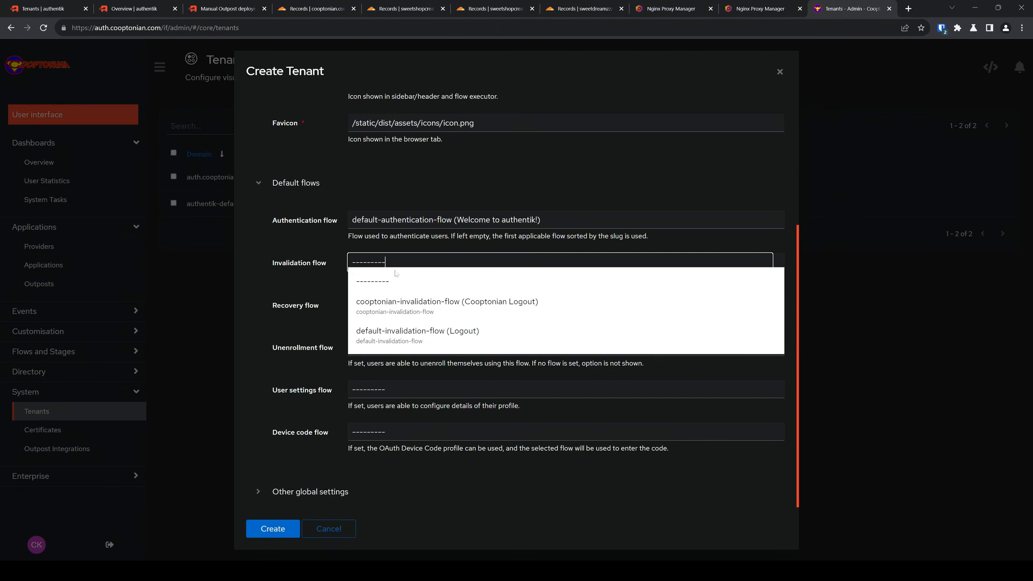
{"action": "left_click", "coordinate": [400, 336]}
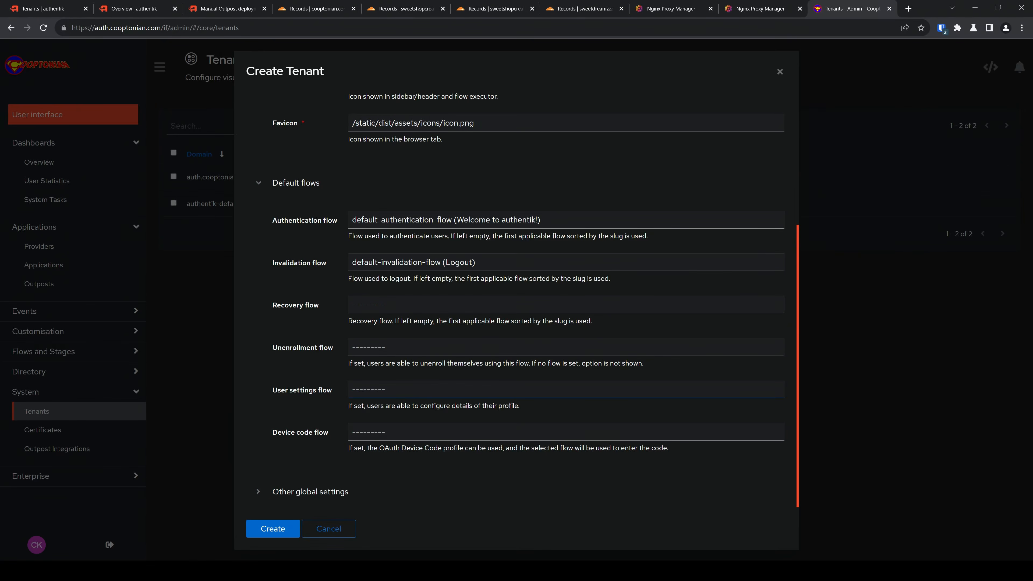
{"action": "left_click", "coordinate": [385, 389]}
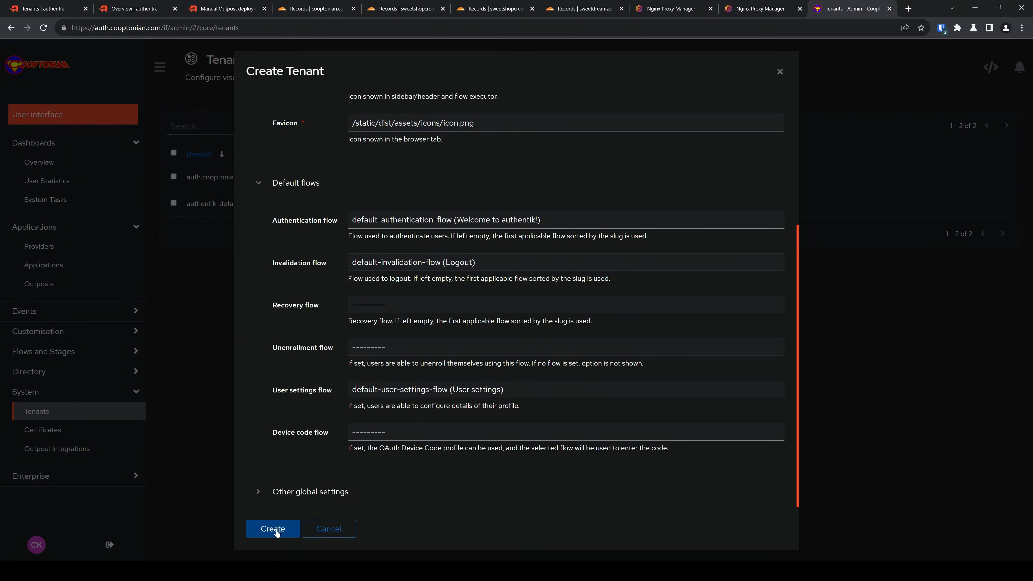
{"action": "left_click", "coordinate": [276, 531]}
Start a new Proxy Provider named domain2.
{"action": "left_click", "coordinate": [52, 252]}
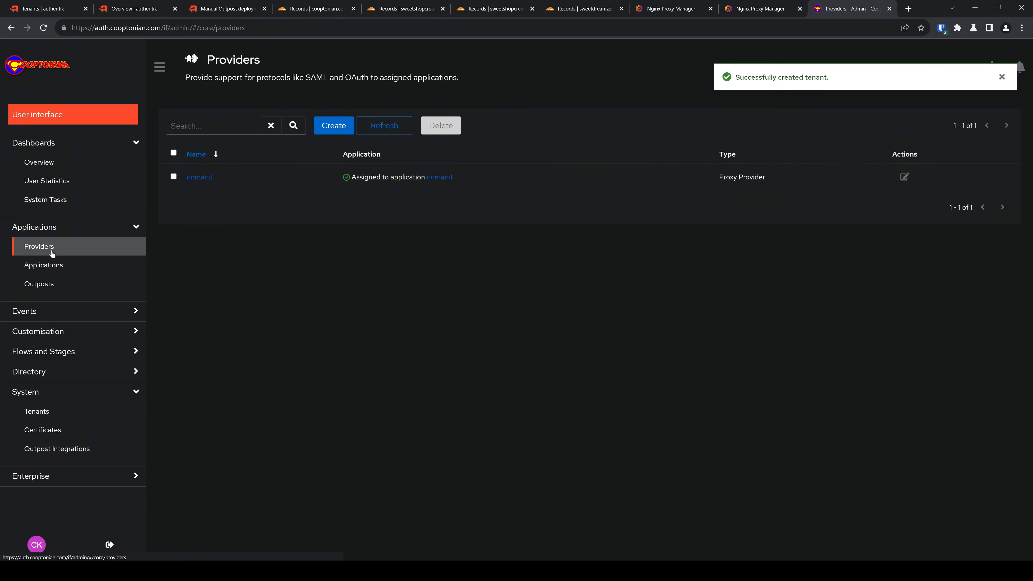
{"action": "left_click", "coordinate": [330, 128]}
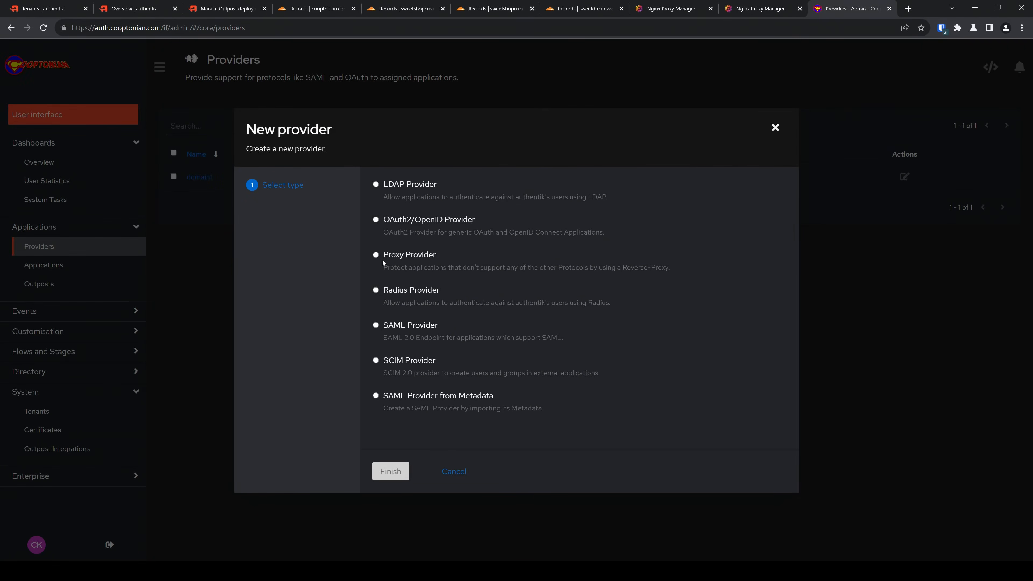
{"action": "left_click", "coordinate": [376, 255]}
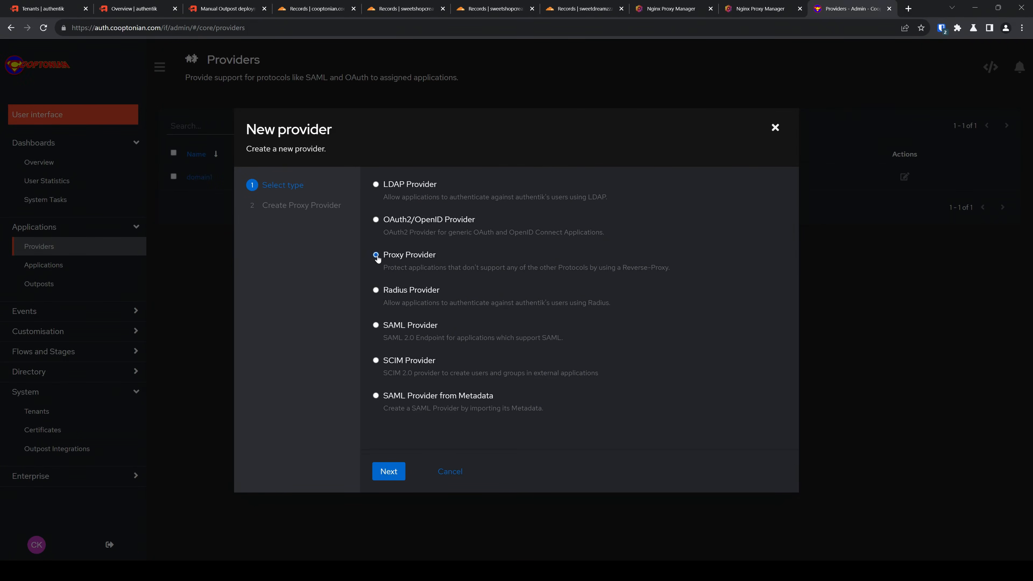
{"action": "left_click", "coordinate": [389, 472]}
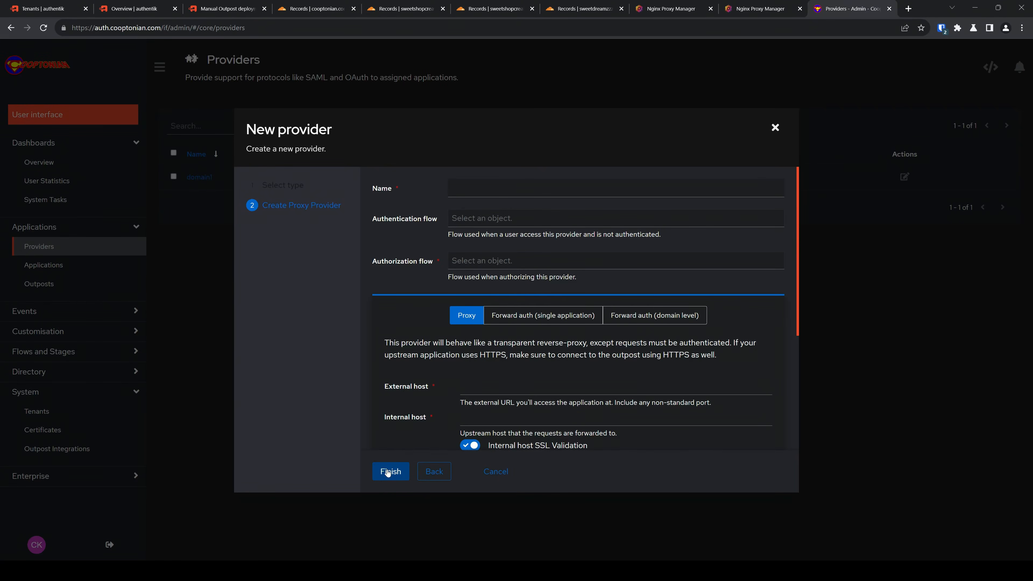
{"action": "left_click", "coordinate": [480, 188]}
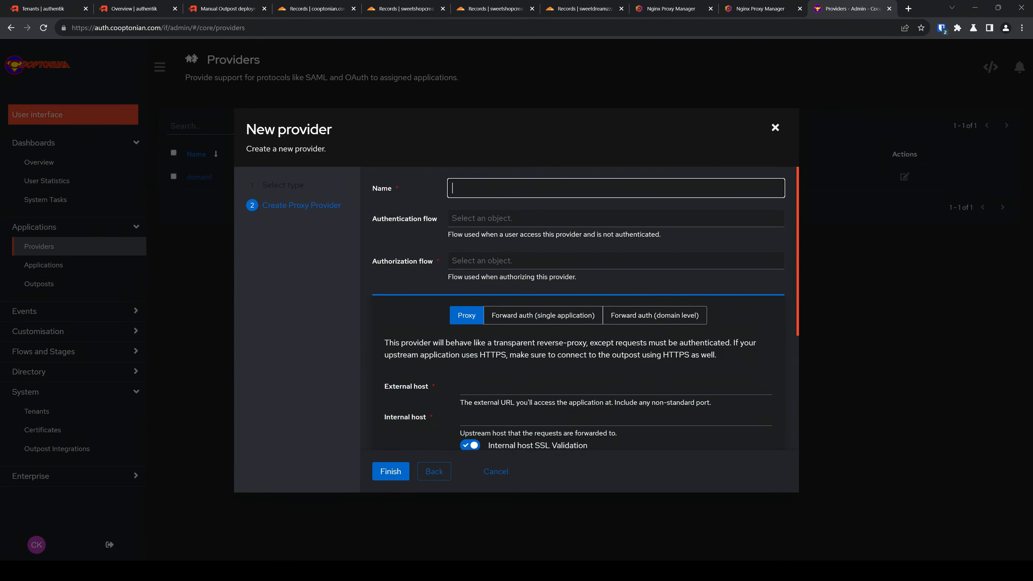
{"action": "type", "text": "domain2"}
{"action": "left_click", "coordinate": [483, 218]}
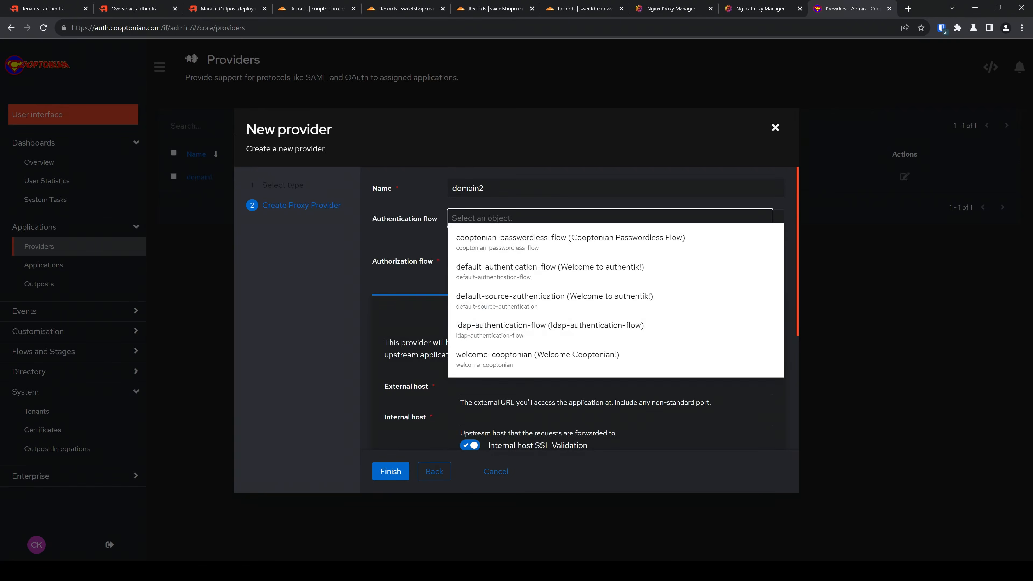
{"action": "left_click", "coordinate": [506, 272]}
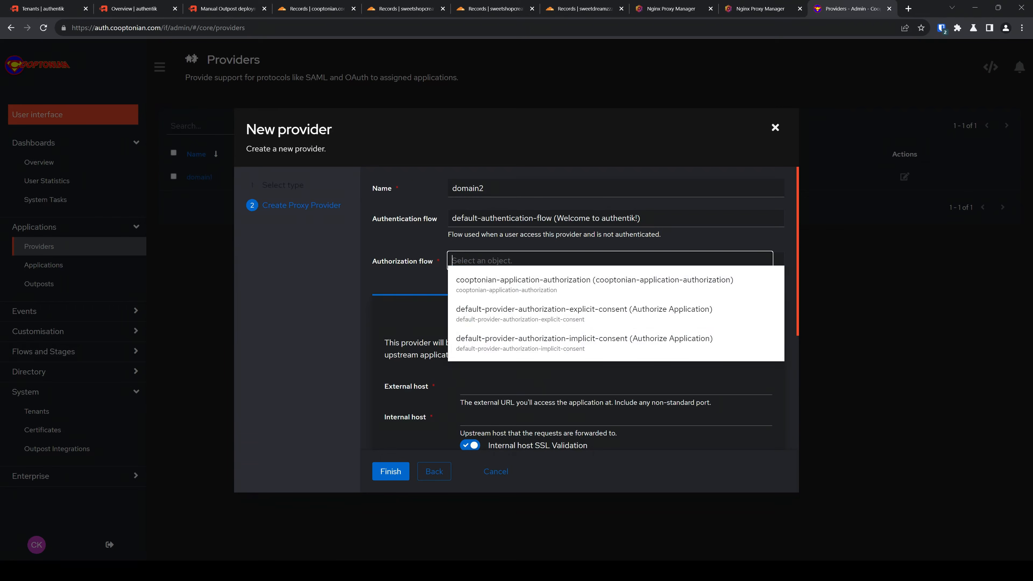
{"action": "left_click", "coordinate": [468, 261]}
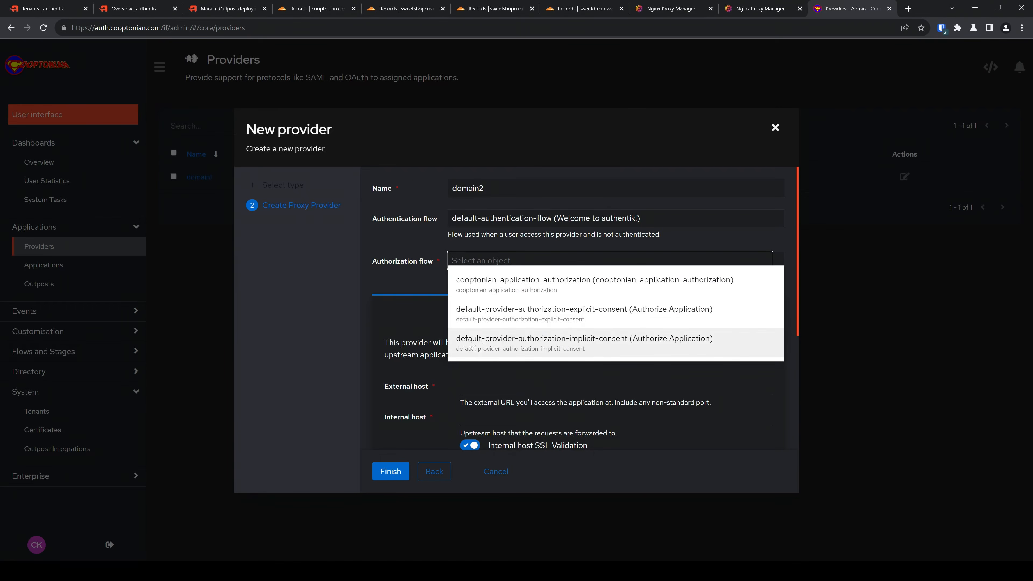
{"action": "left_click", "coordinate": [496, 343]}
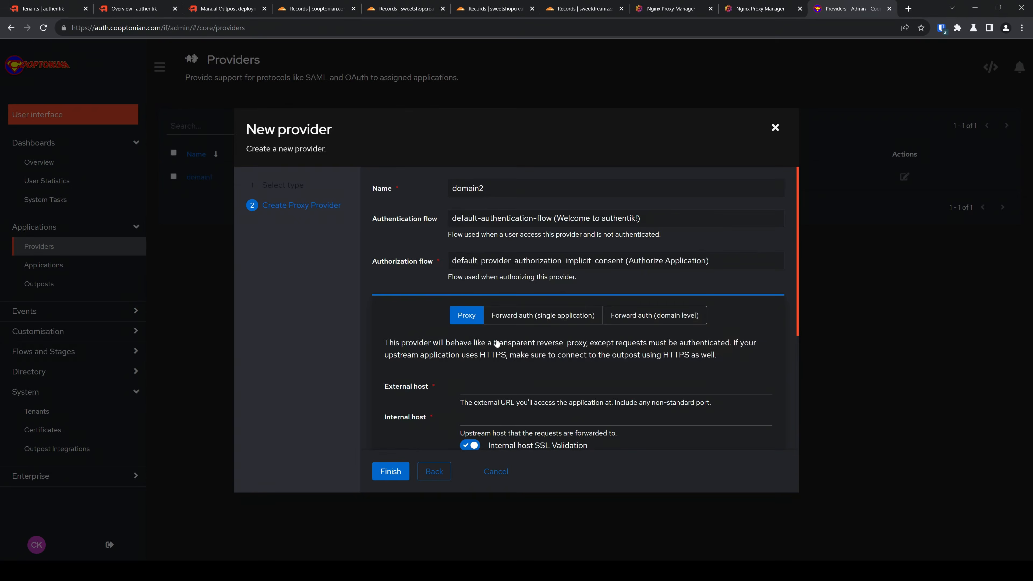
{"action": "left_click", "coordinate": [520, 318]}
{"action": "scroll", "coordinate": [456, 383], "scroll_direction": "down", "scroll_amount": 1}
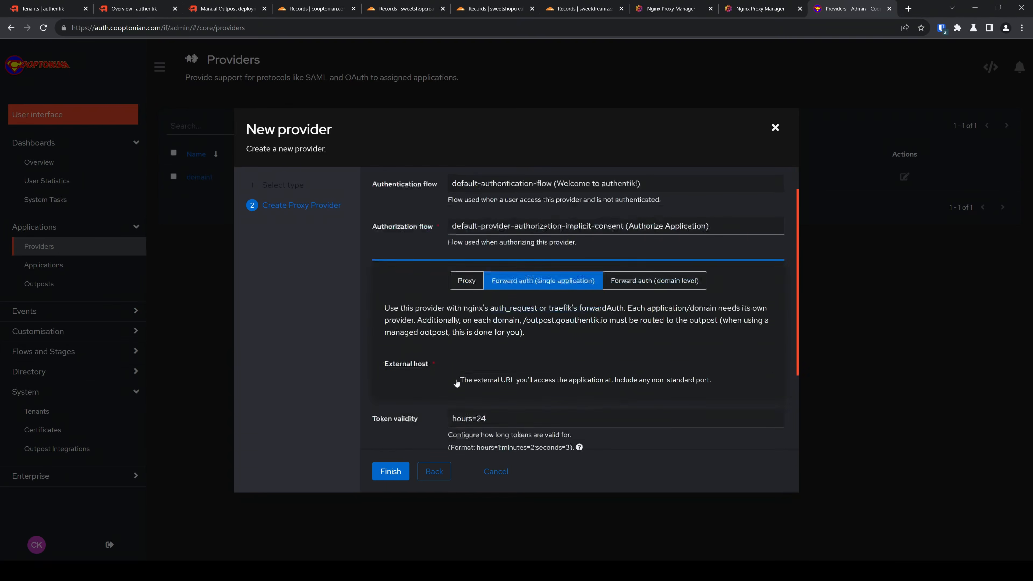
{"action": "scroll", "coordinate": [457, 383], "scroll_direction": "down", "scroll_amount": 2}
{"action": "left_click", "coordinate": [487, 297]}
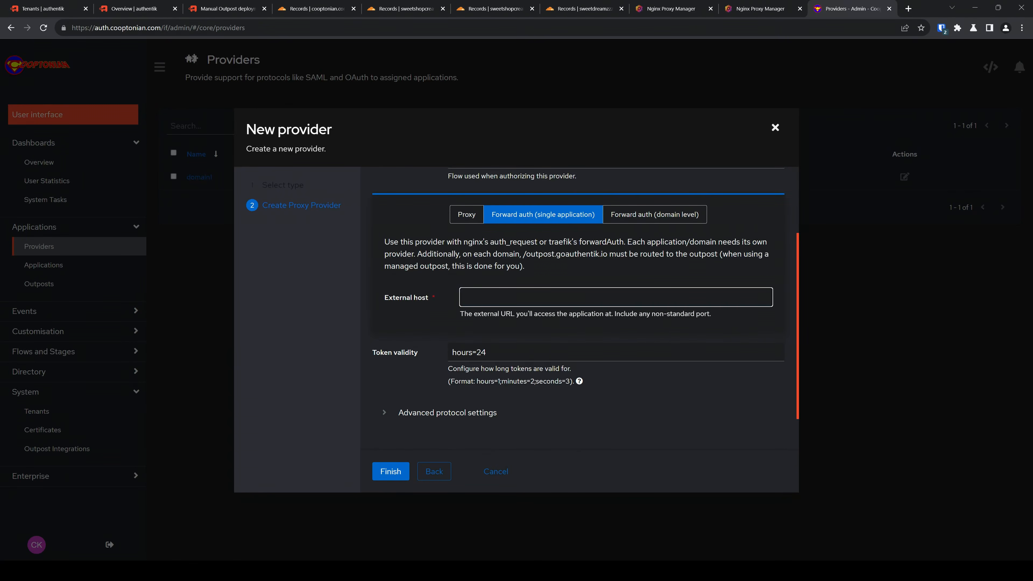
{"action": "type", "text": "https://domain2.sweetshopcreations.c"}
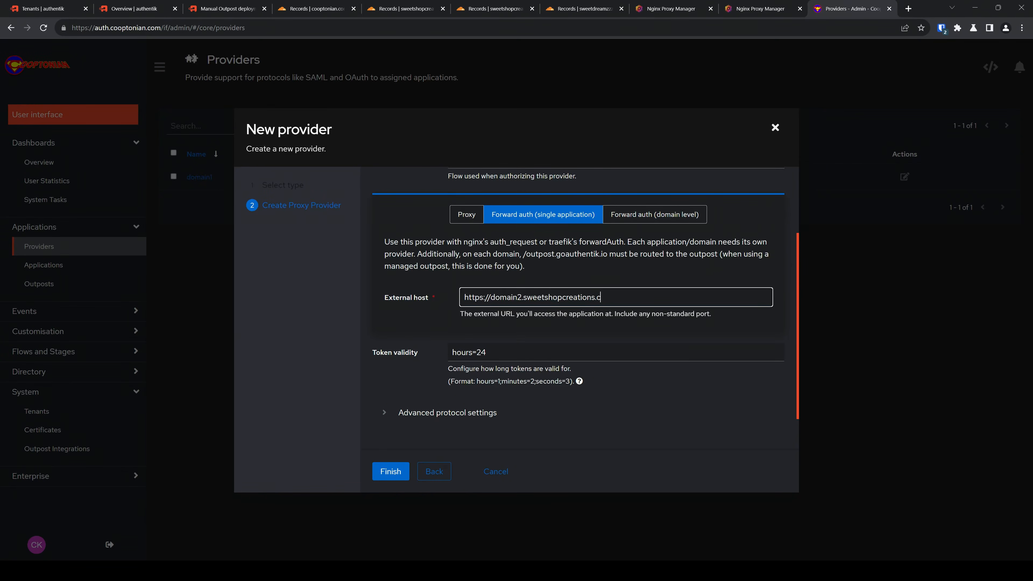
{"action": "type", "text": "om"}
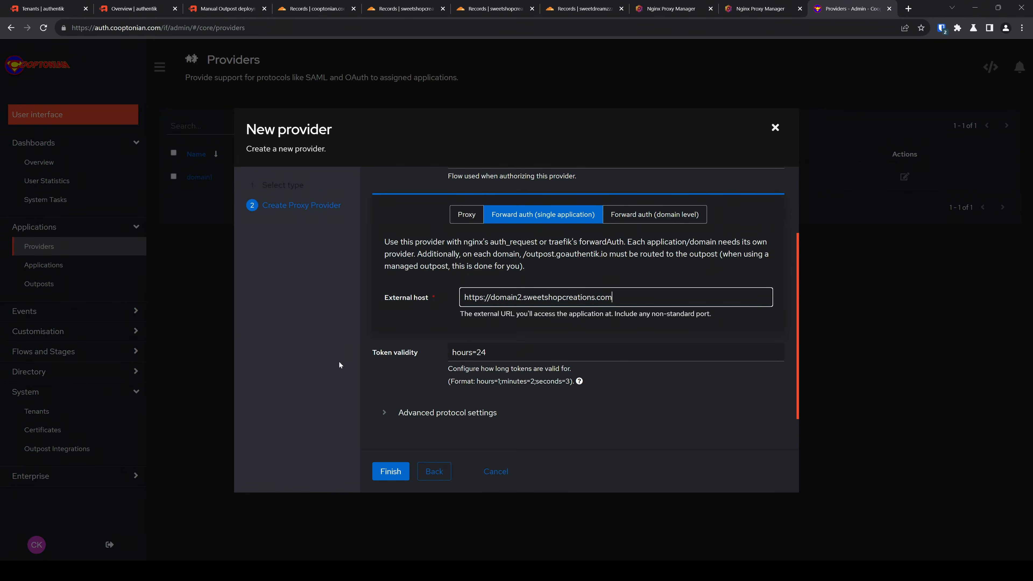
{"action": "left_click", "coordinate": [389, 474]}
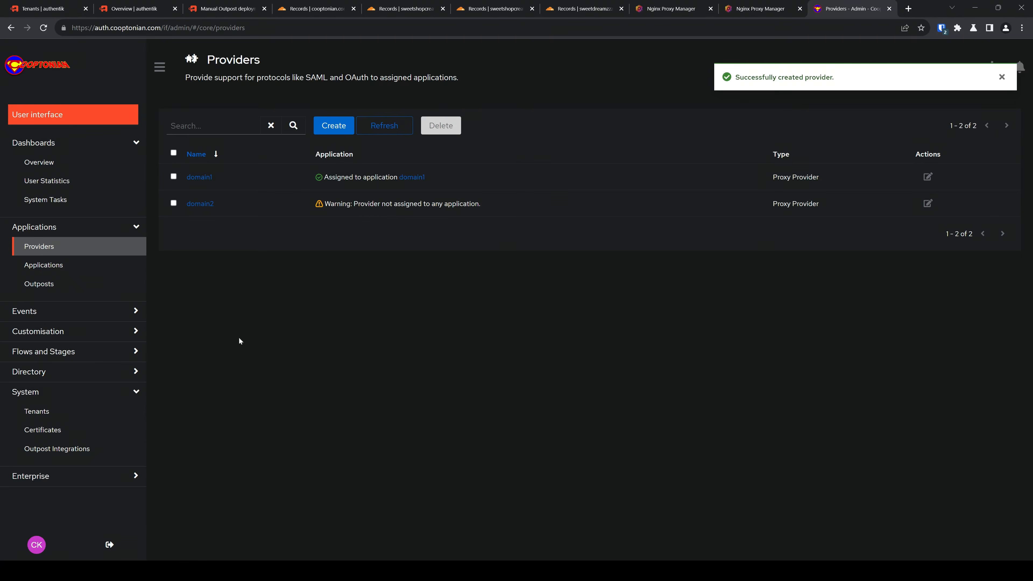
Create application domain2 with slug domain2 linked to the domain2 provider.
{"action": "left_click", "coordinate": [60, 268]}
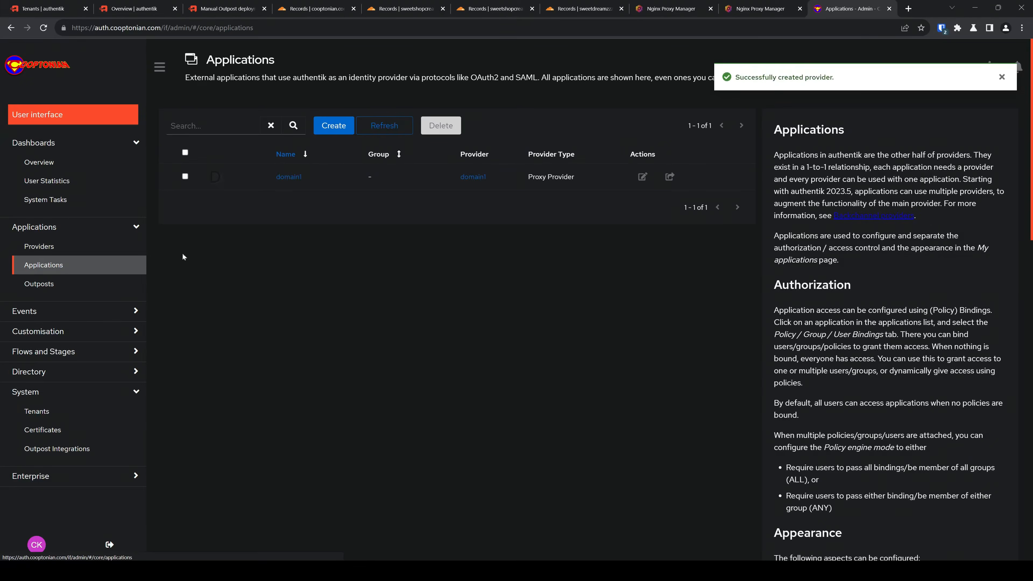
{"action": "left_click", "coordinate": [334, 126]}
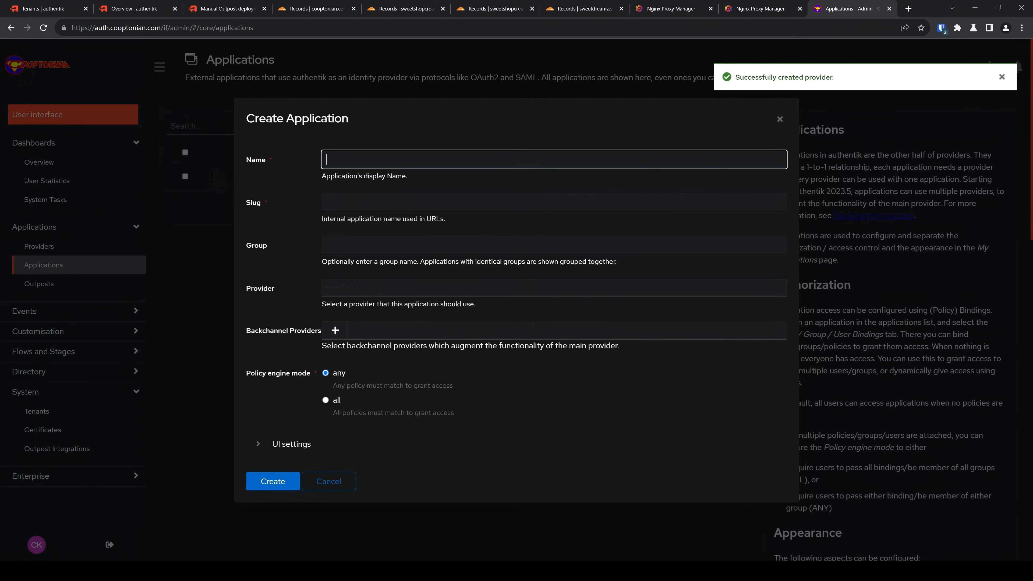
{"action": "type", "text": "domain2"}
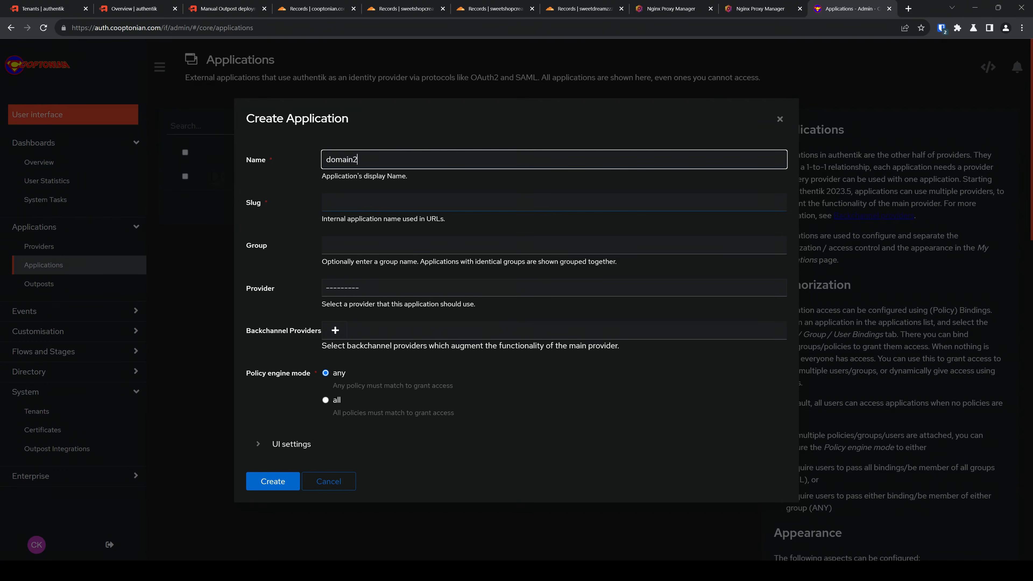
{"action": "key", "text": "Tab"}
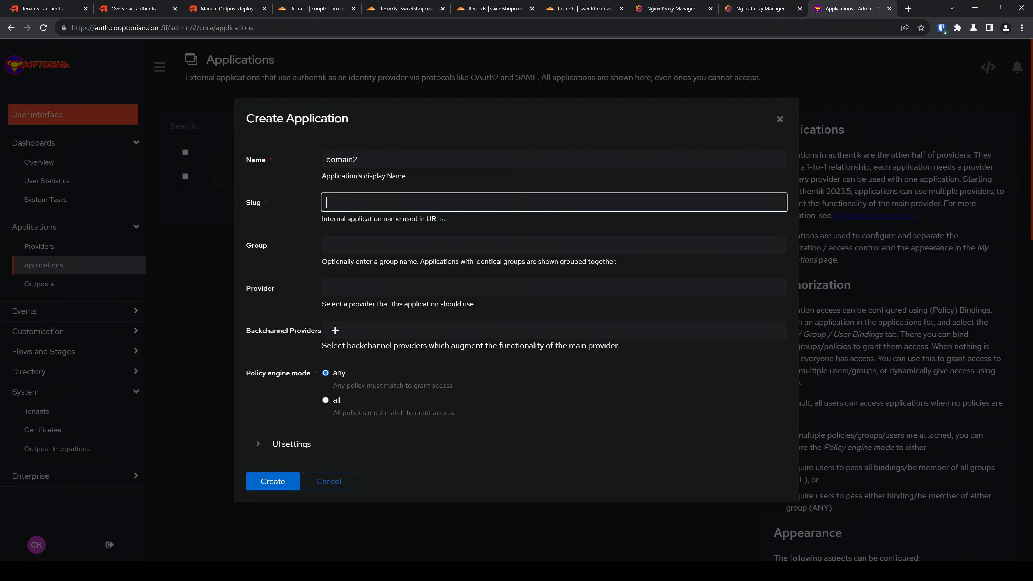
{"action": "type", "text": "domain2"}
{"action": "left_click", "coordinate": [334, 288]}
{"action": "left_click", "coordinate": [343, 367]}
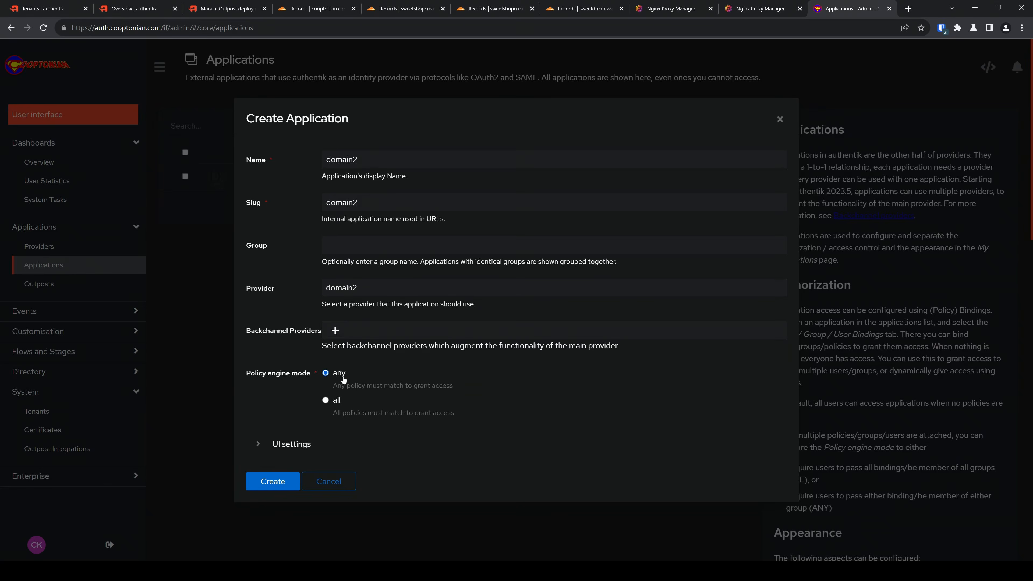
{"action": "left_click", "coordinate": [275, 481]}
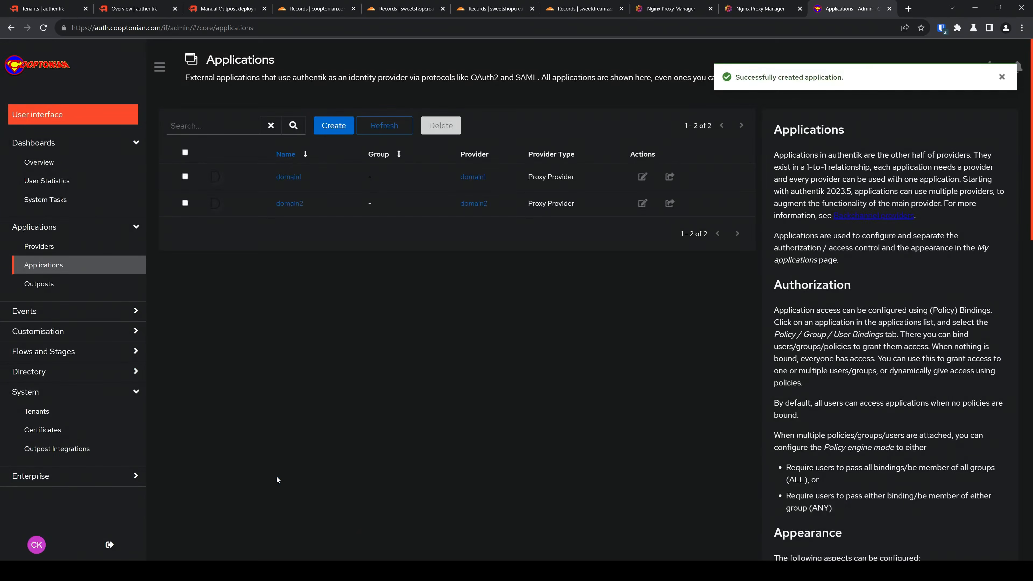
Begin outpost domain2 of type Proxy on the Local Docker connection, serving the domain2 application.
{"action": "left_click", "coordinate": [53, 286]}
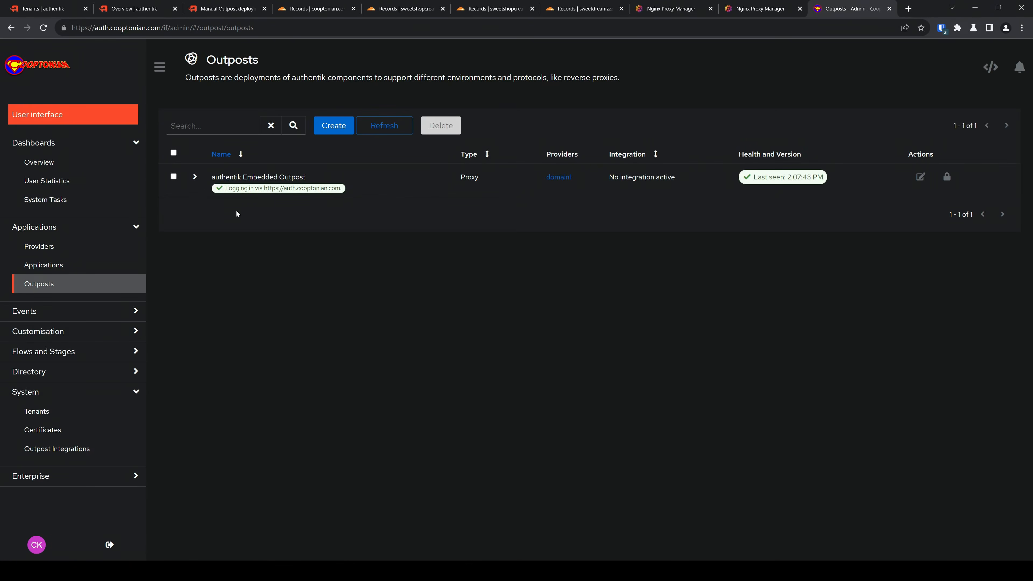
{"action": "left_click", "coordinate": [339, 126]}
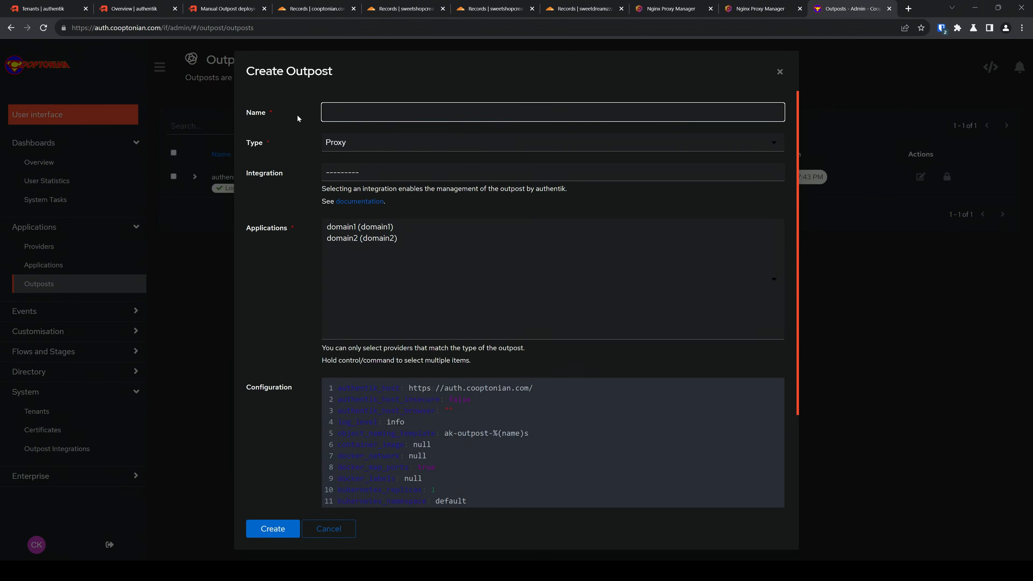
{"action": "type", "text": "domain2"}
{"action": "left_click", "coordinate": [355, 146]}
{"action": "left_click", "coordinate": [345, 159]}
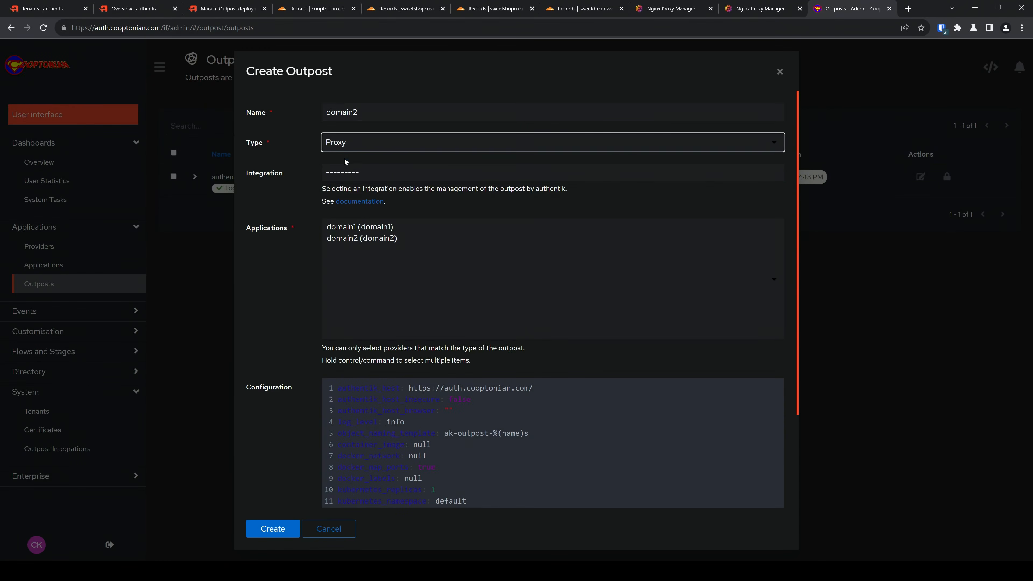
{"action": "left_click", "coordinate": [356, 173]}
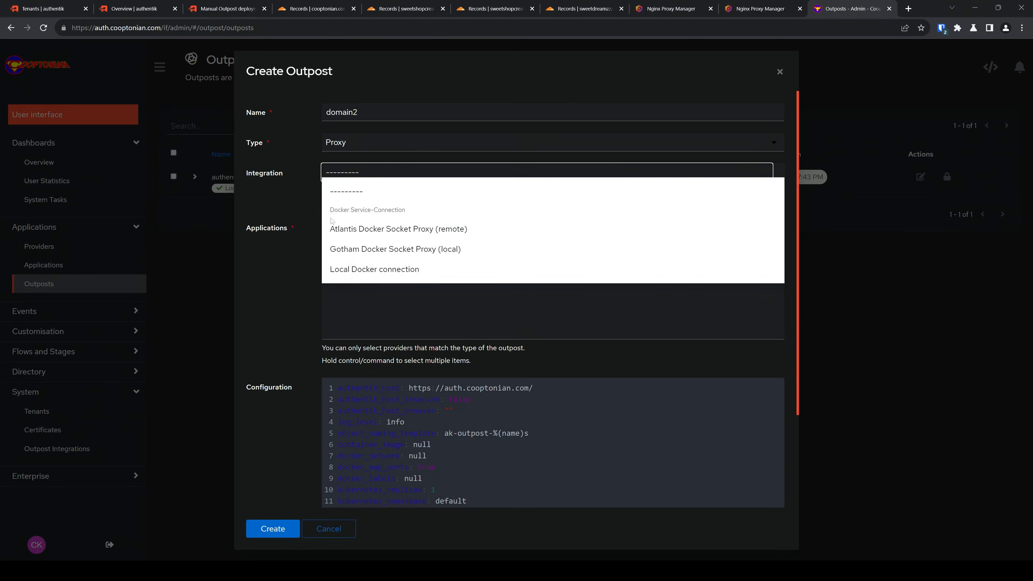
{"action": "left_click", "coordinate": [376, 272]}
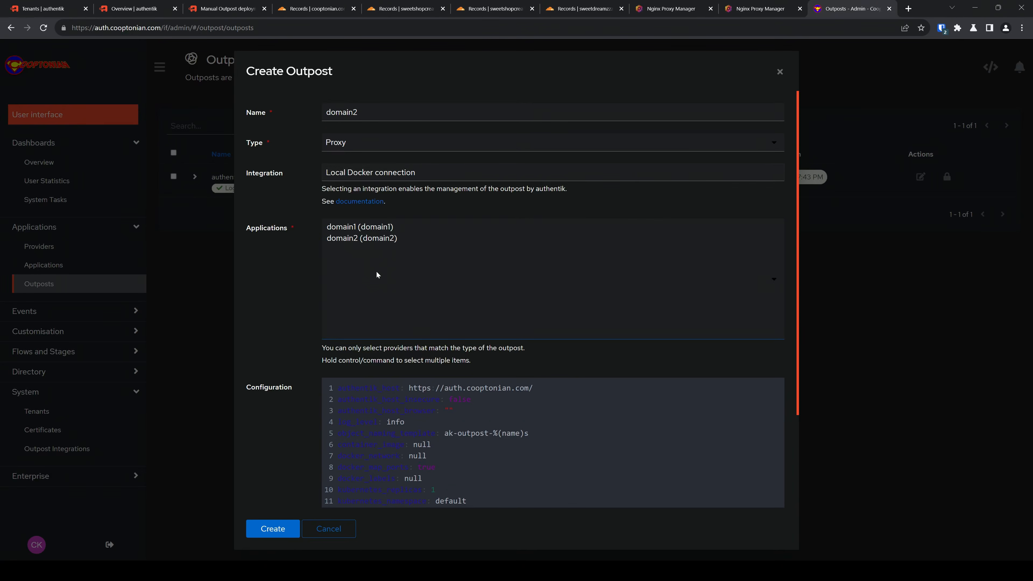
{"action": "left_click", "coordinate": [376, 271]}
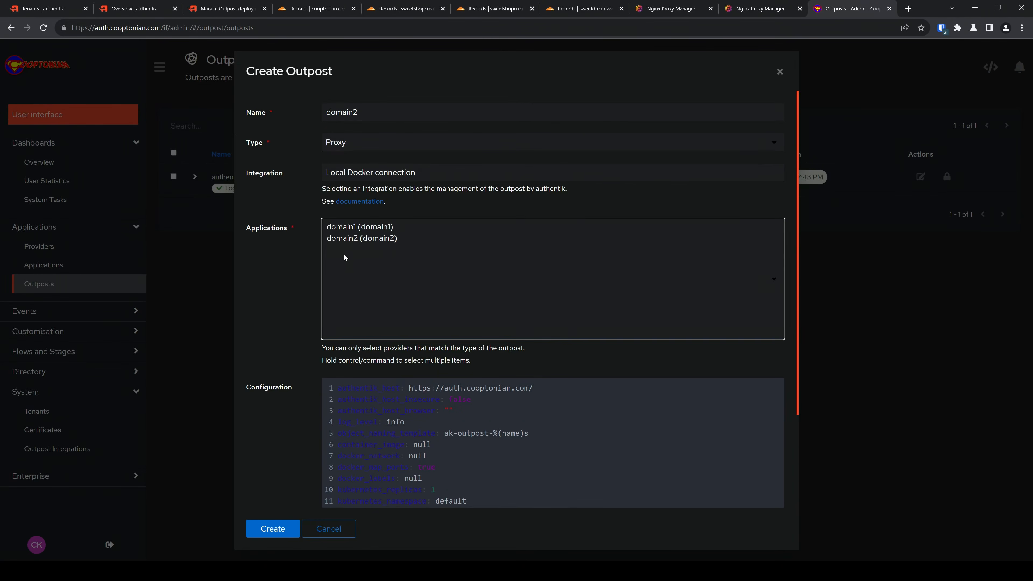
{"action": "left_click", "coordinate": [348, 239]}
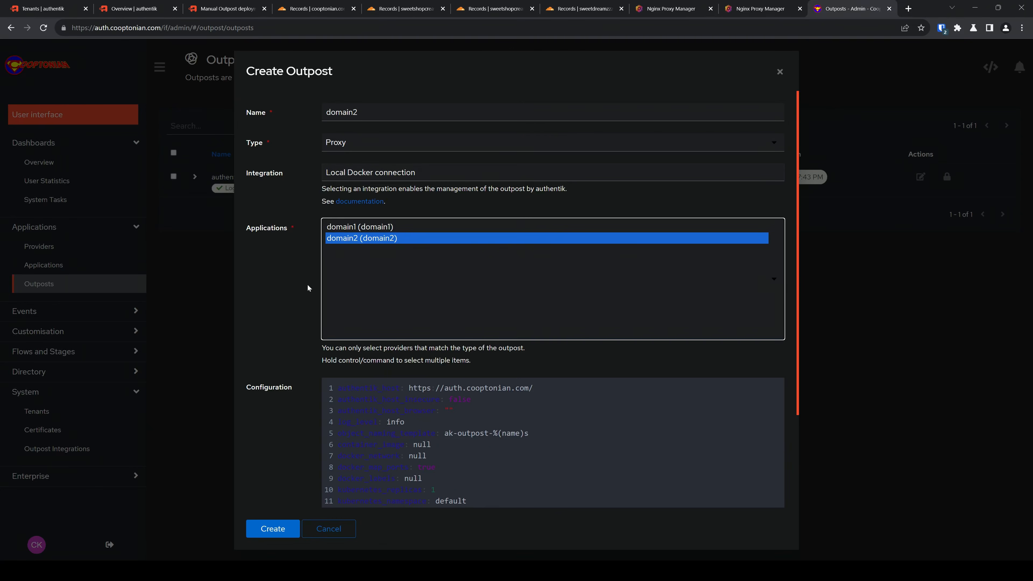
{"action": "scroll", "coordinate": [306, 371], "scroll_direction": "down", "scroll_amount": 2}
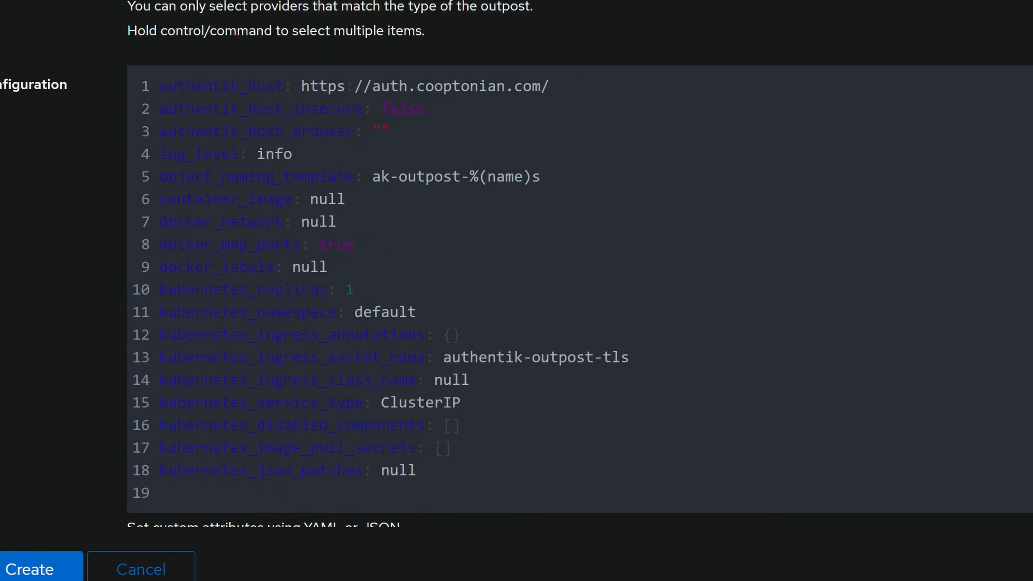
{"action": "left_click", "coordinate": [337, 287]}
{"action": "left_click_drag", "start_coordinate": [159, 87], "coordinate": [550, 86]}
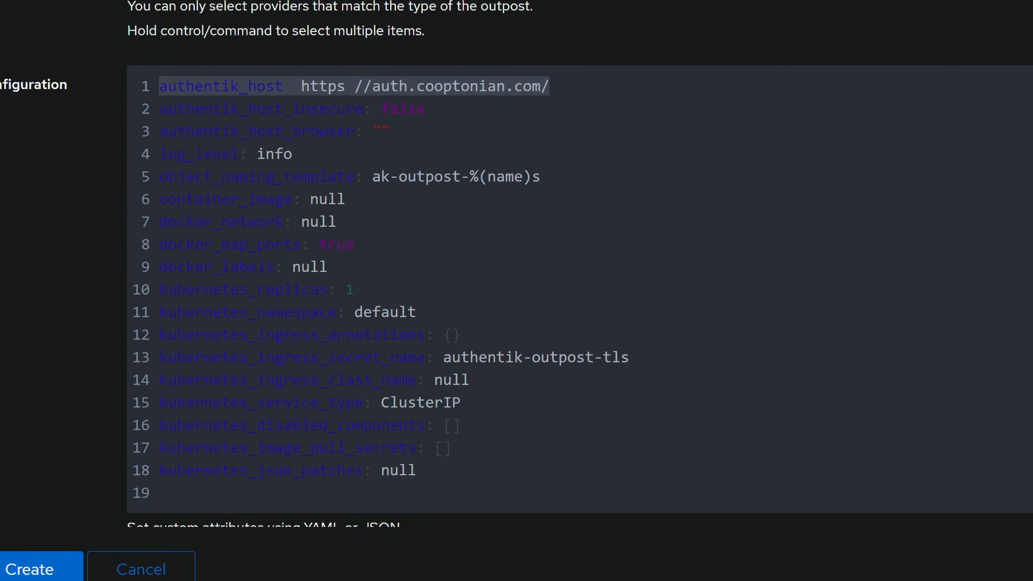
{"action": "left_click_drag", "start_coordinate": [416, 87], "coordinate": [550, 87]}
{"action": "type", "text": "sweetshopc"}
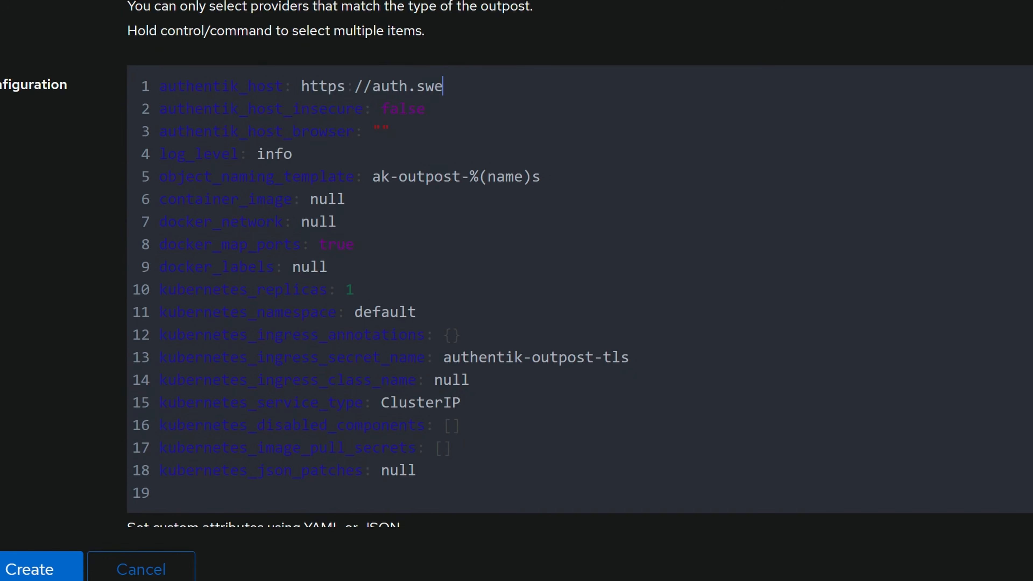
{"action": "type", "text": "reations.com"}
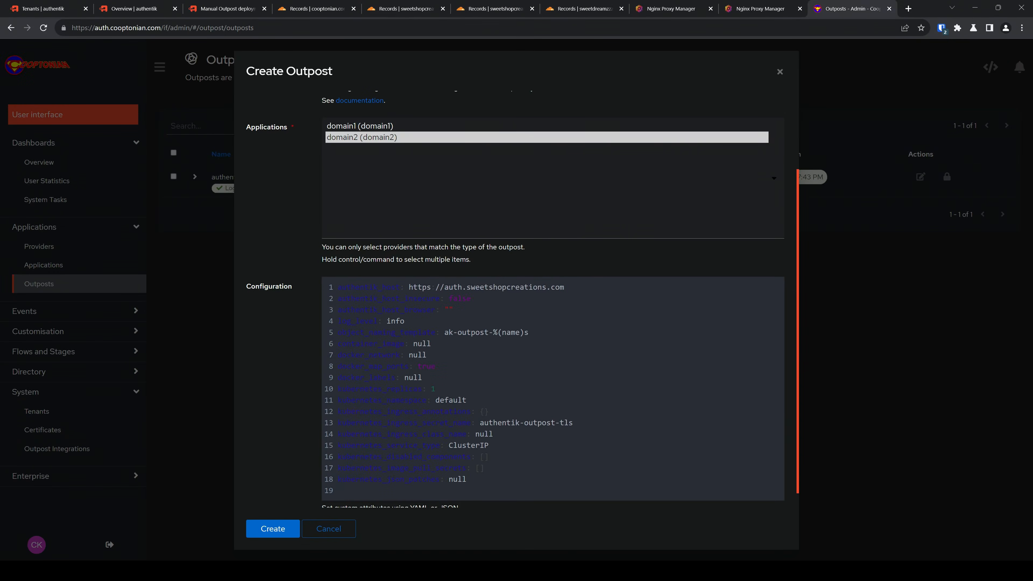
Check the ak-outpost naming template and the name domain2, then create the outpost.
{"action": "left_click_drag", "start_coordinate": [445, 333], "coordinate": [529, 333]}
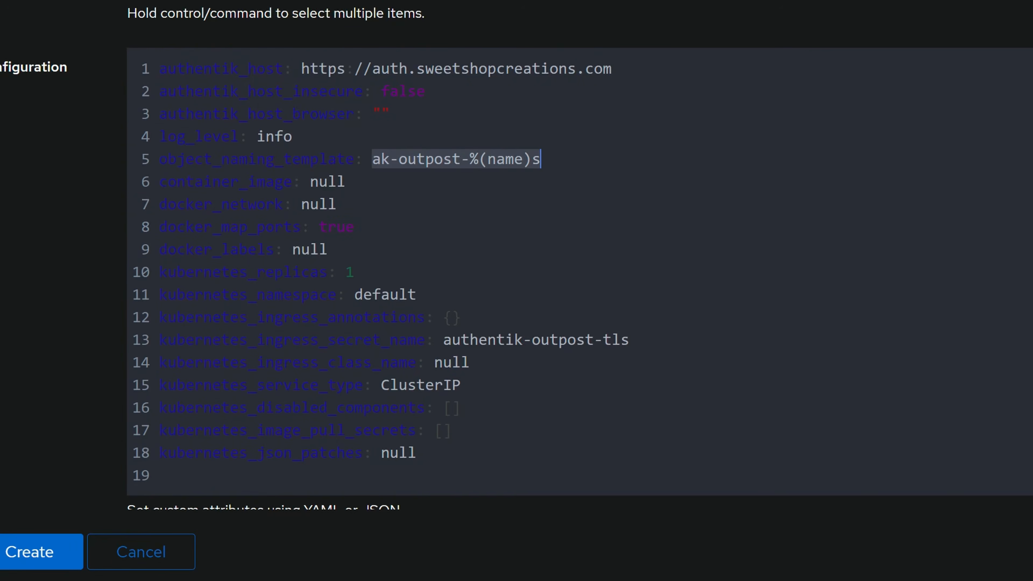
{"action": "left_click", "coordinate": [416, 159]}
{"action": "left_click_drag", "start_coordinate": [373, 159], "coordinate": [461, 159]}
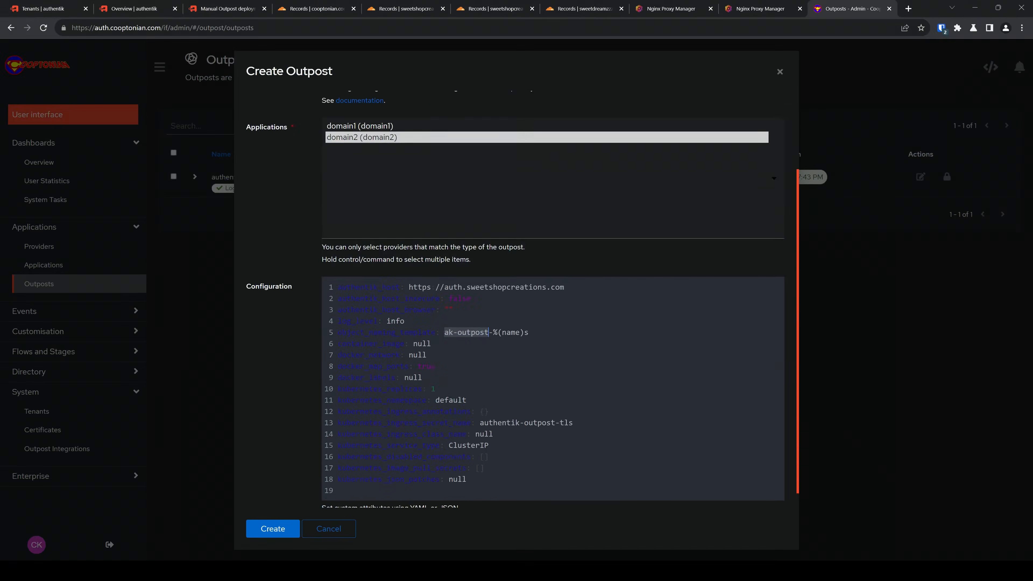
{"action": "scroll", "coordinate": [482, 256], "scroll_direction": "up", "scroll_amount": 3}
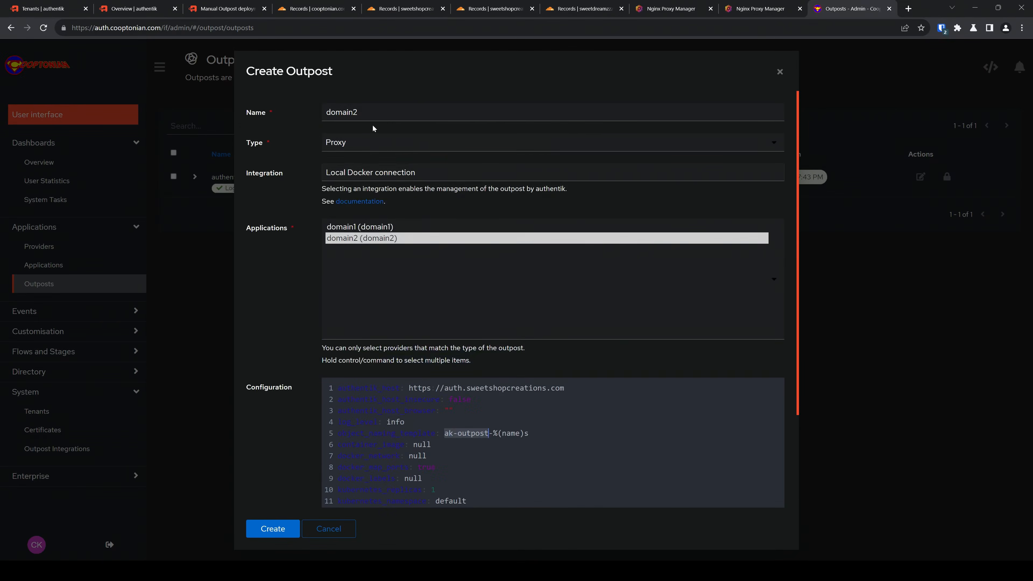
{"action": "left_click", "coordinate": [374, 116]}
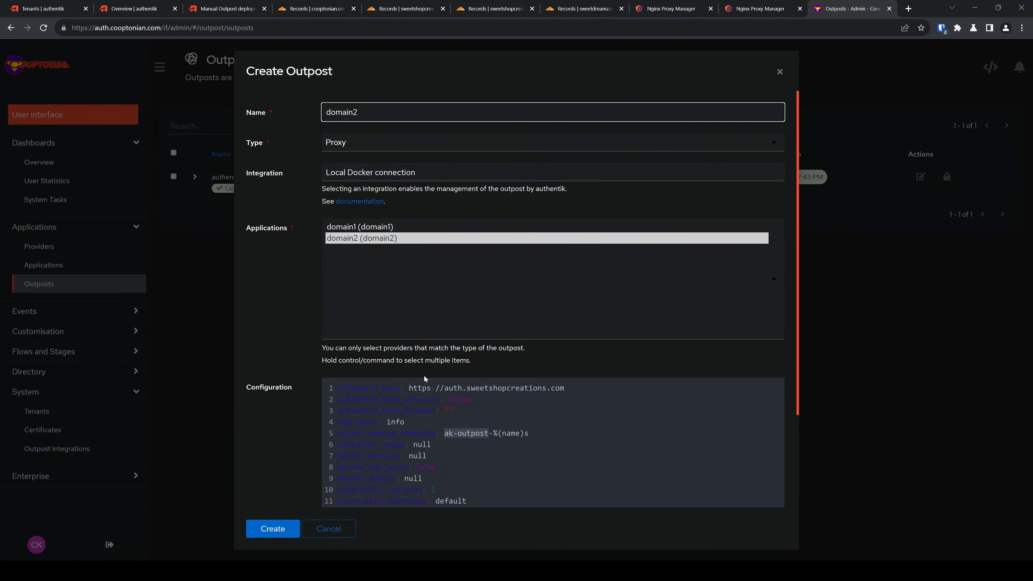
{"action": "scroll", "coordinate": [424, 374], "scroll_direction": "down", "scroll_amount": 3}
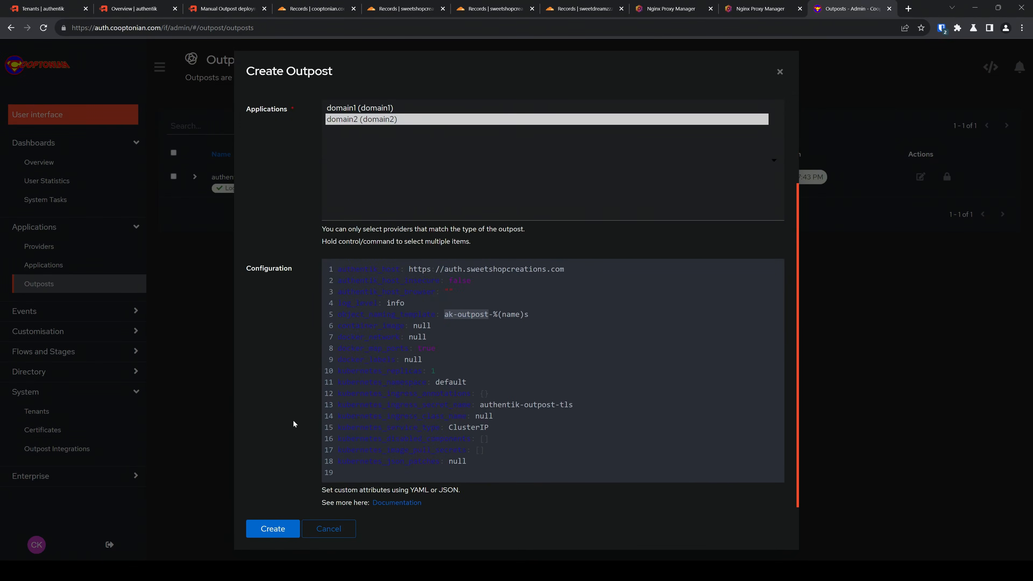
{"action": "left_click", "coordinate": [268, 529]}
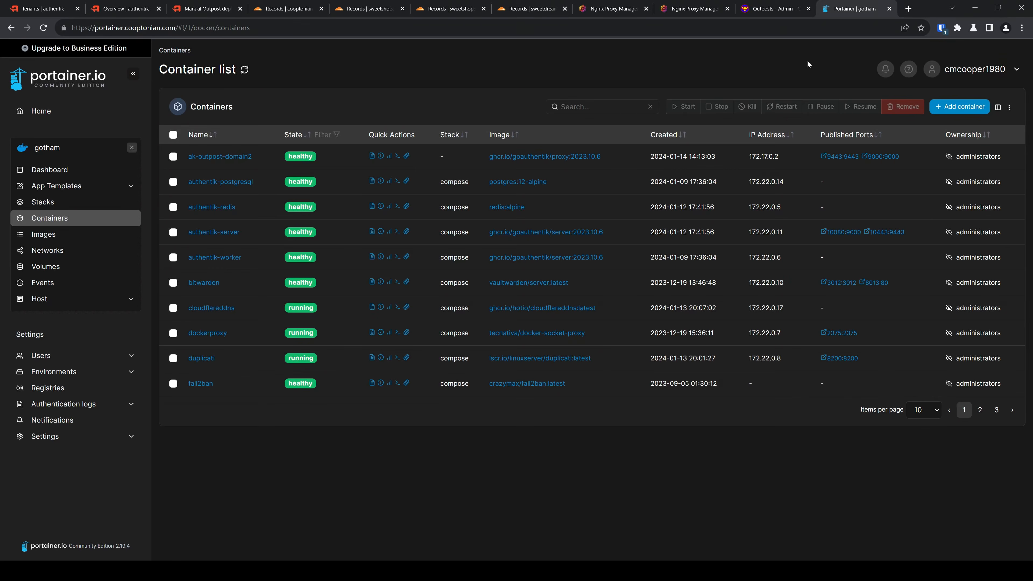
Refresh the outposts' status, then copy the domain2 provider's Nginx Proxy Manager snippet.
{"action": "left_click", "coordinate": [772, 15]}
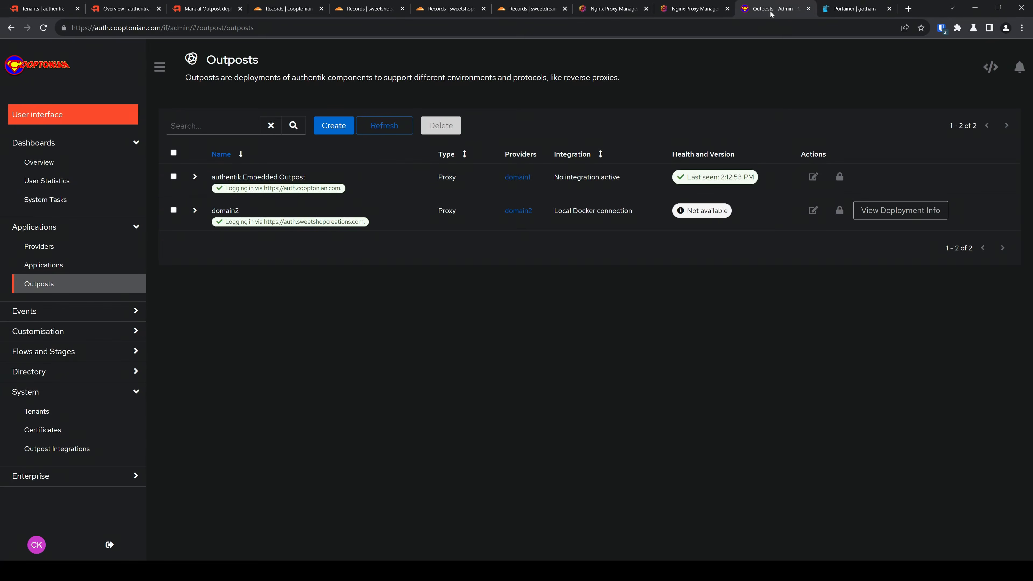
{"action": "left_click", "coordinate": [43, 32]}
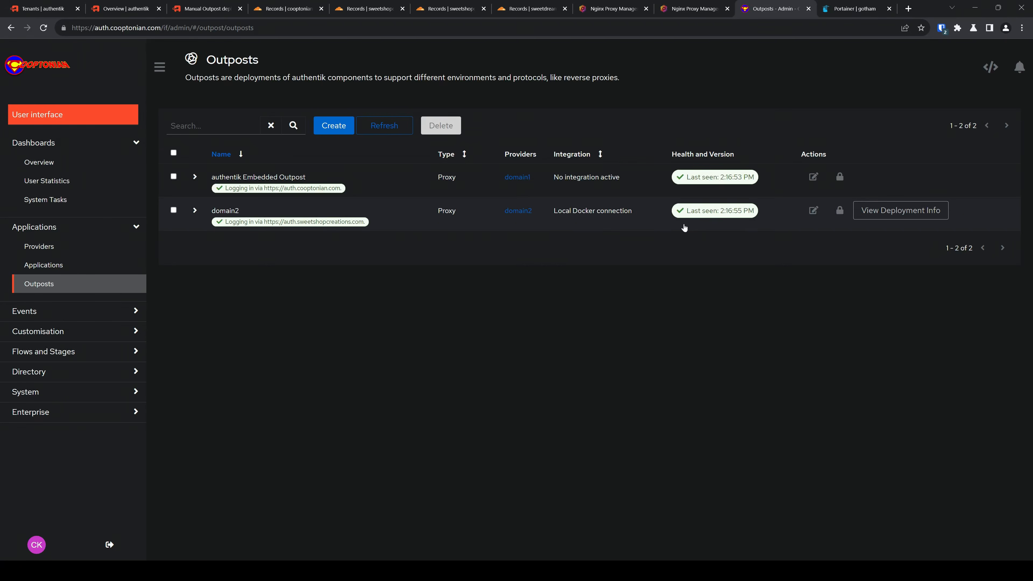
{"action": "left_click", "coordinate": [46, 253]}
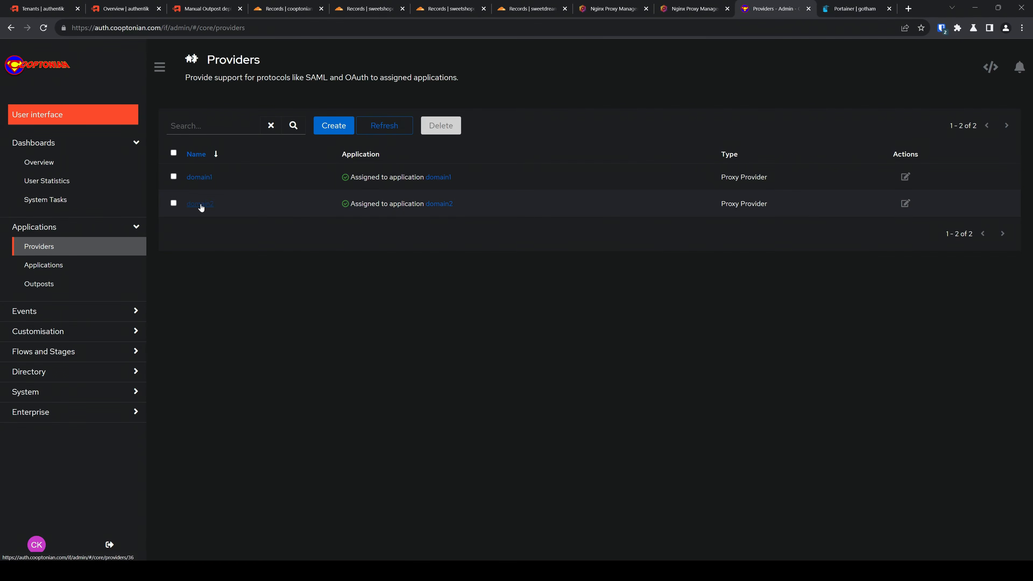
{"action": "left_click", "coordinate": [200, 204]}
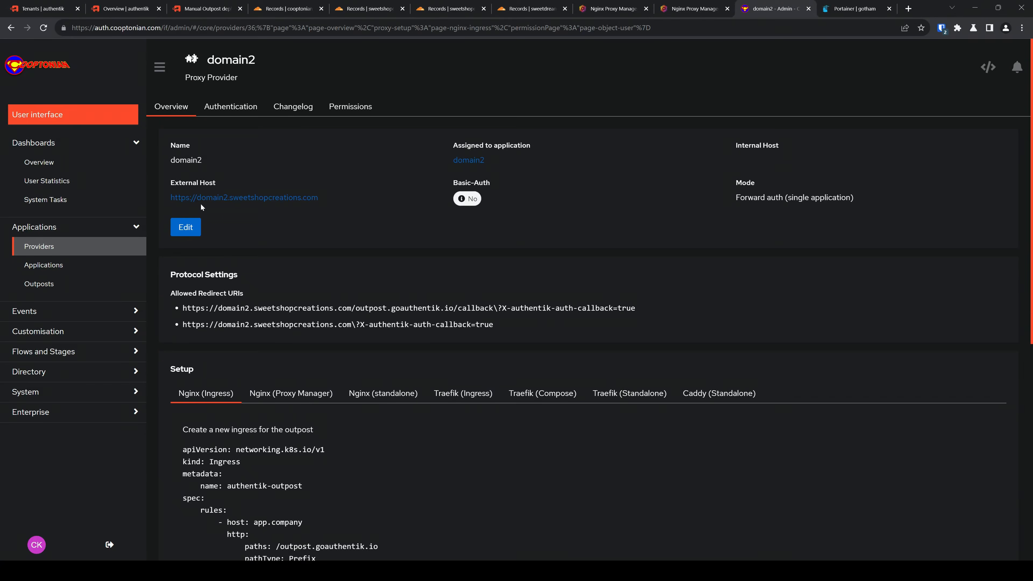
{"action": "left_click", "coordinate": [292, 393]}
{"action": "scroll", "coordinate": [296, 382], "scroll_direction": "down", "scroll_amount": 6}
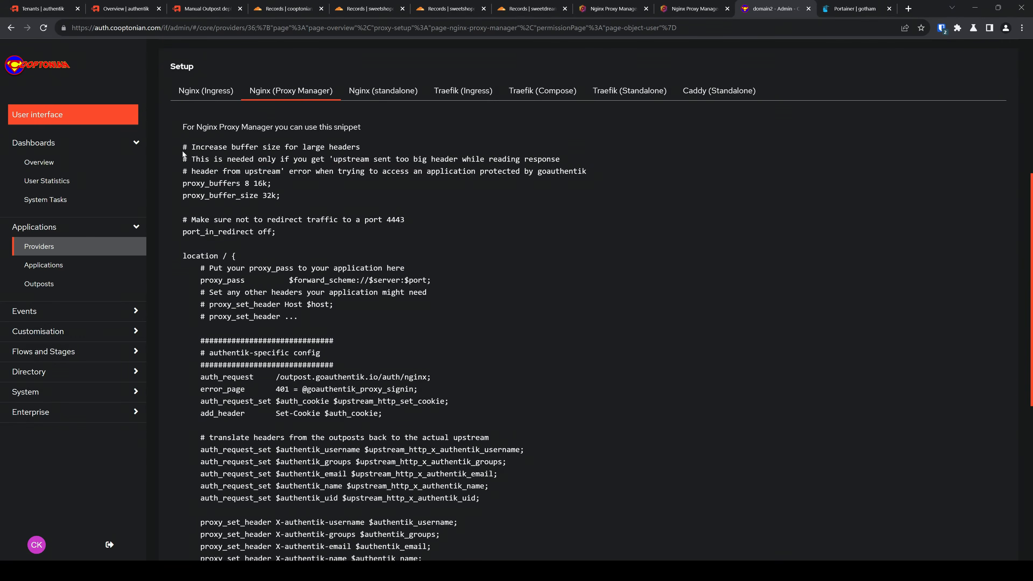
{"action": "left_click_drag", "start_coordinate": [183, 148], "coordinate": [236, 518]}
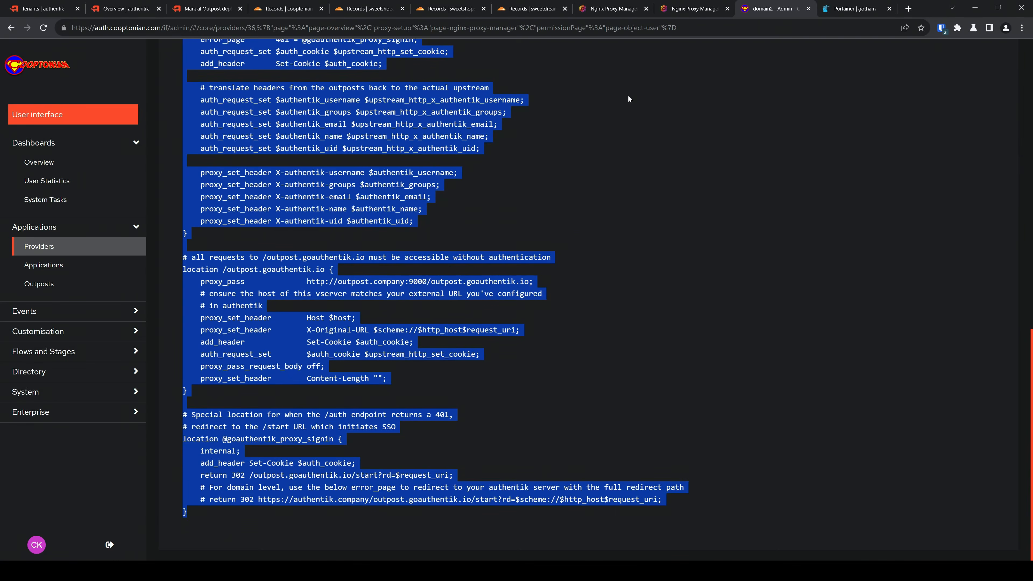
{"action": "left_click", "coordinate": [690, 9]}
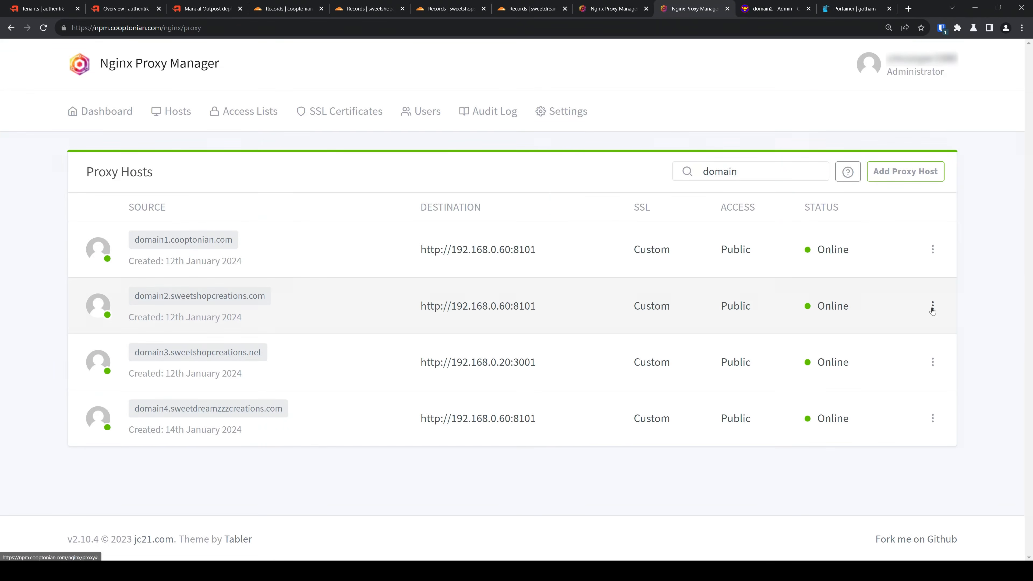
Paste the authentik snippet into the domain2.sweetshopcreations.com host's custom Nginx configuration.
{"action": "left_click", "coordinate": [933, 308]}
{"action": "left_click", "coordinate": [838, 361]}
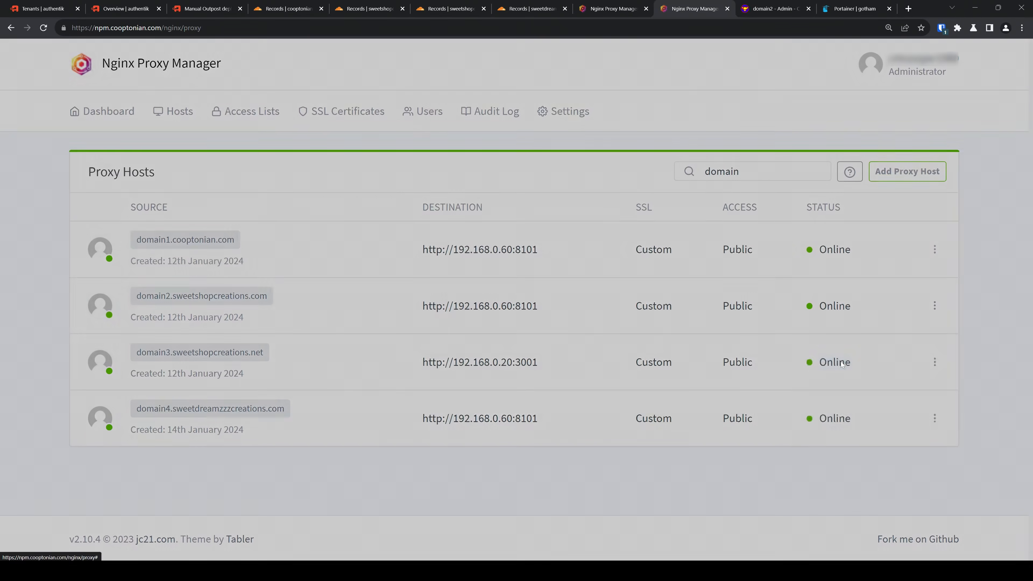
{"action": "left_click", "coordinate": [595, 130]}
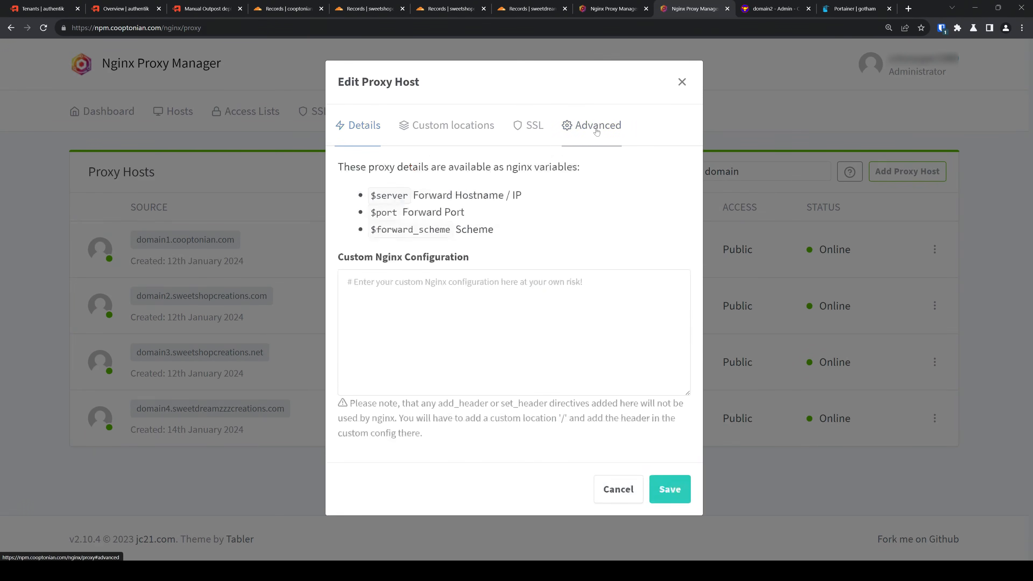
{"action": "left_click", "coordinate": [515, 330]}
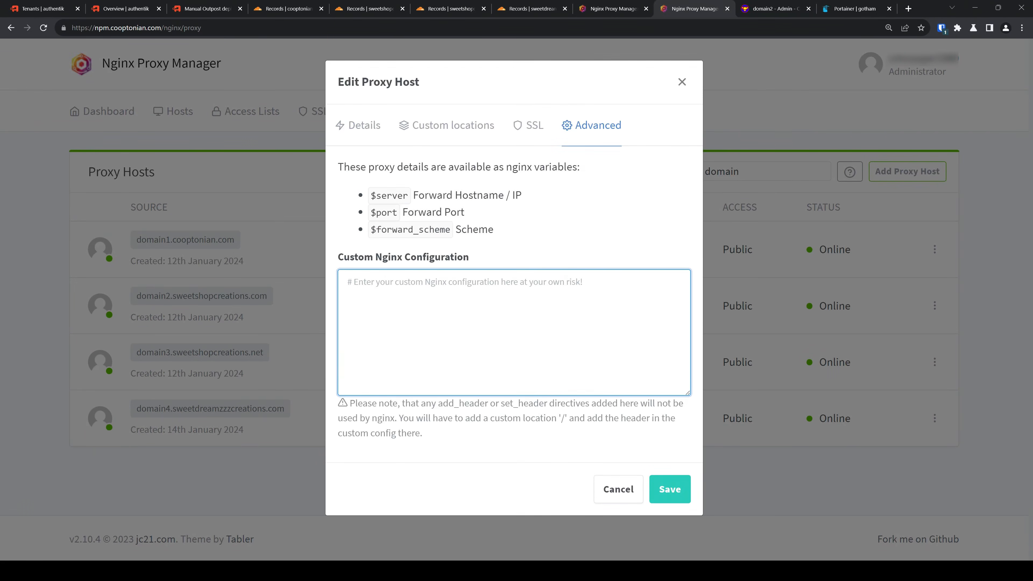
{"action": "key", "text": "ctrl+v"}
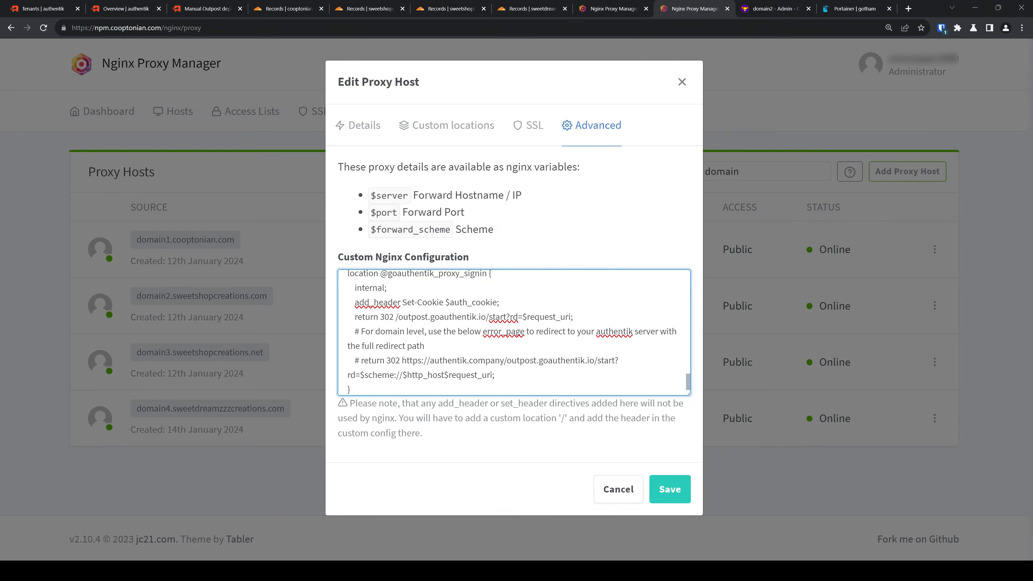
Replace outpost.company with 192.168.0.20 in proxy_pass and save the host.
{"action": "scroll", "coordinate": [514, 332], "scroll_direction": "up", "scroll_amount": 5}
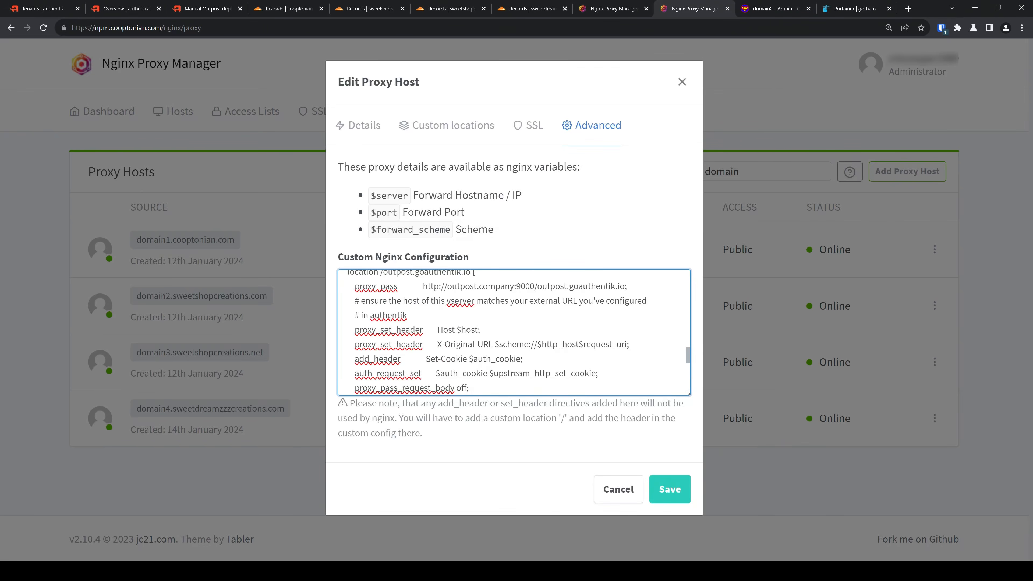
{"action": "double_click", "coordinate": [480, 286]}
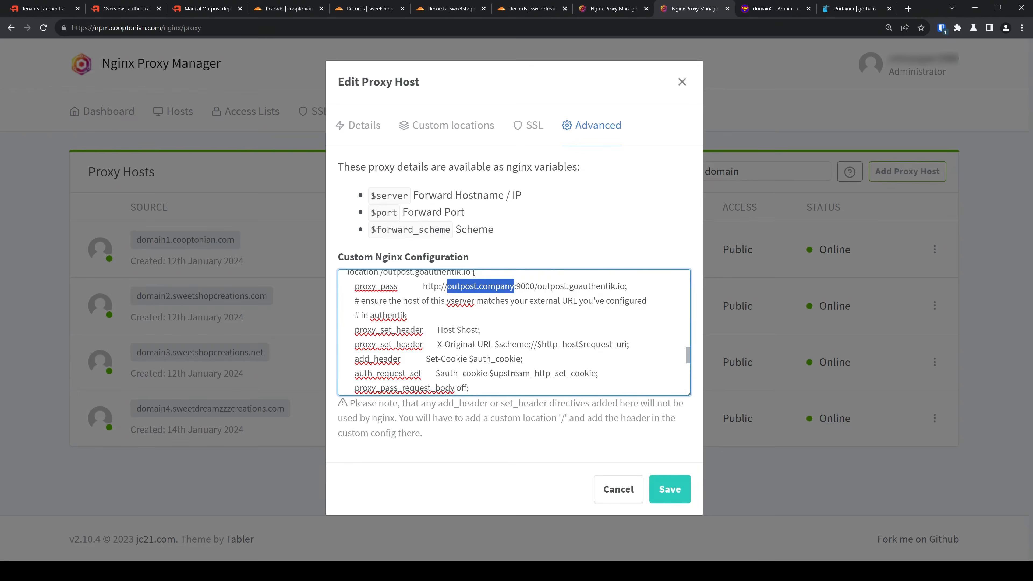
{"action": "type", "text": "192.1"}
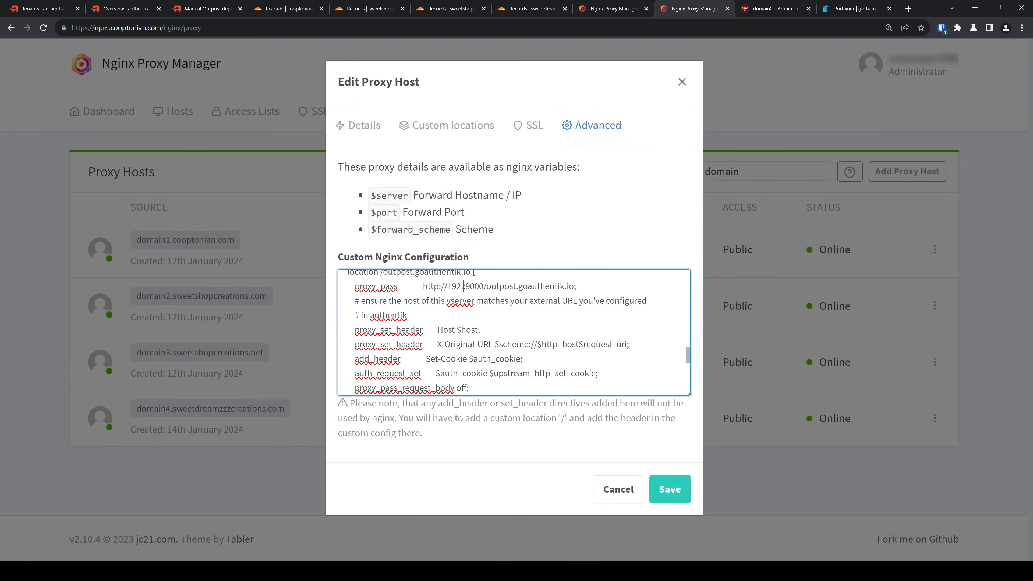
{"action": "type", "text": "68.0.20"}
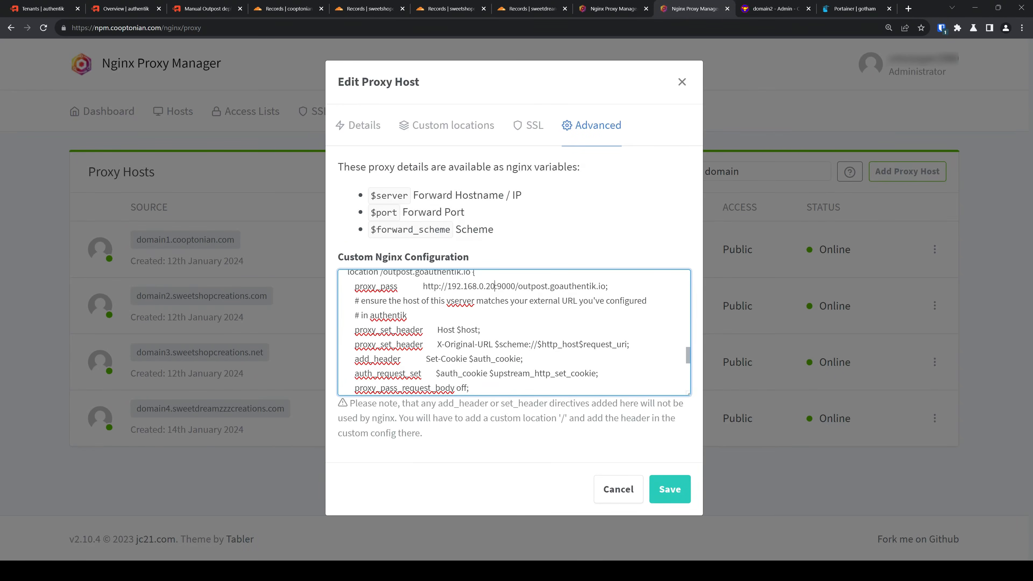
{"action": "left_click", "coordinate": [675, 496]}
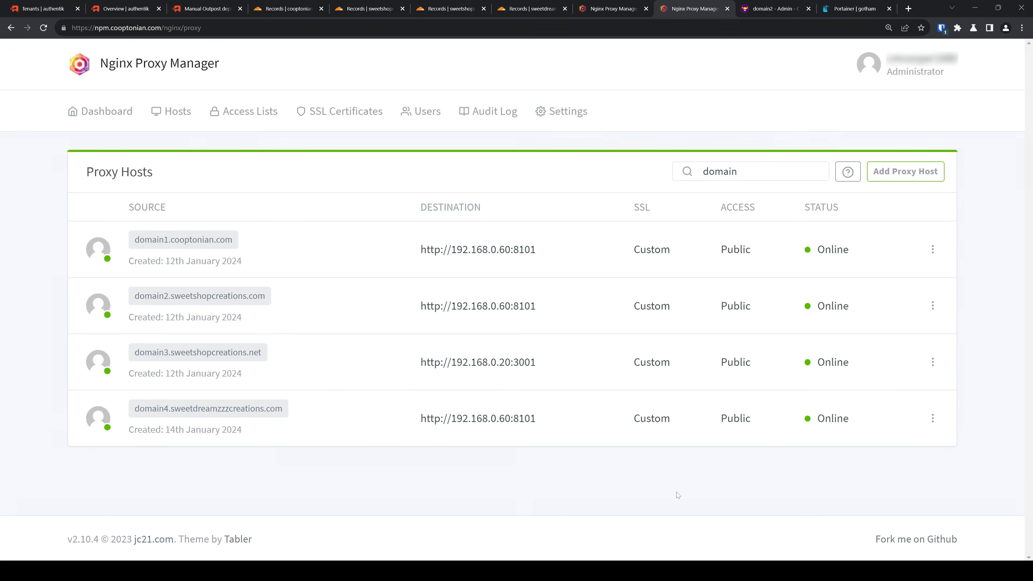
{"action": "key", "text": "ctrl+shift+n"}
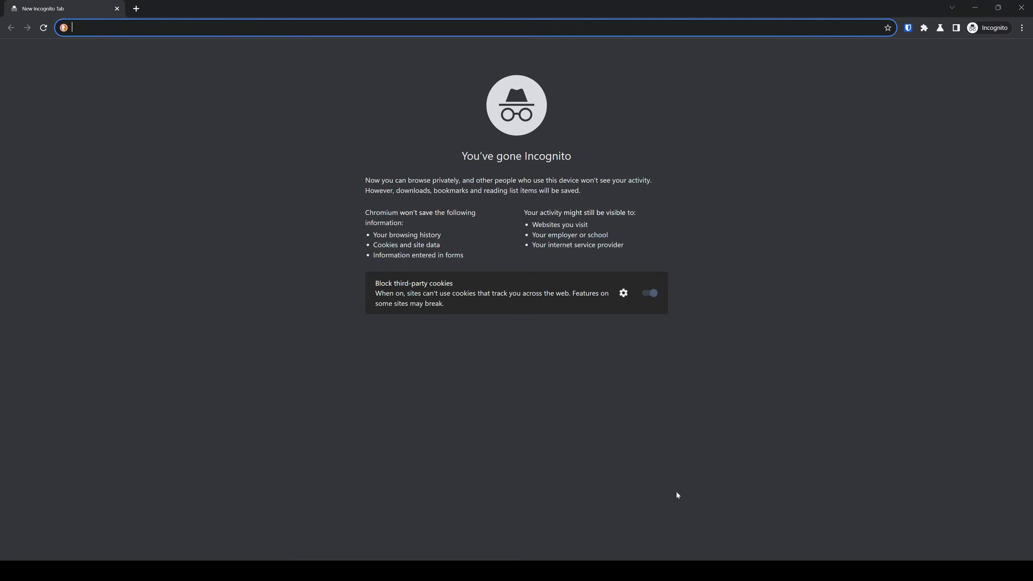
{"action": "type", "text": "domain2."}
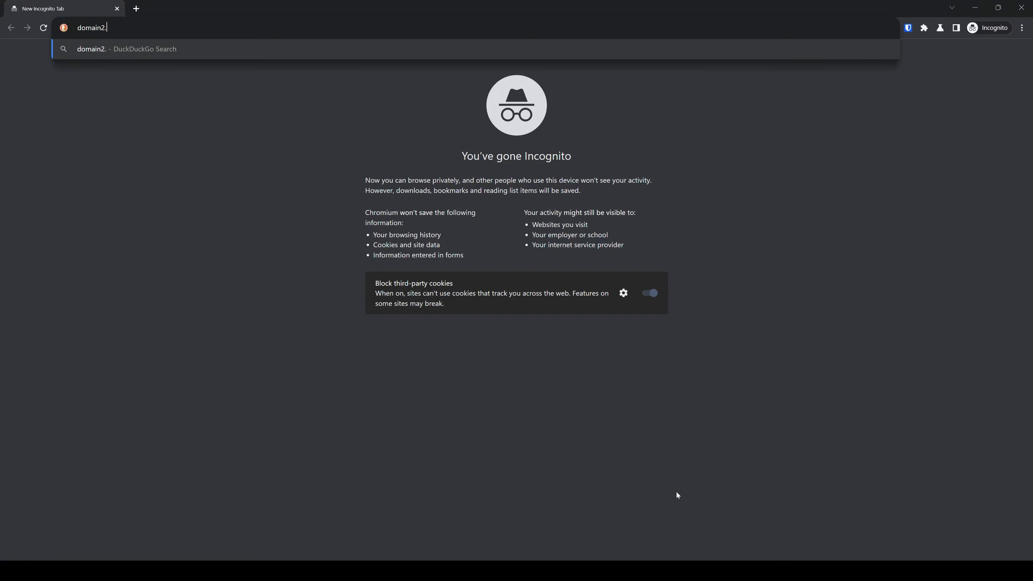
{"action": "type", "text": "sweetshopcre"}
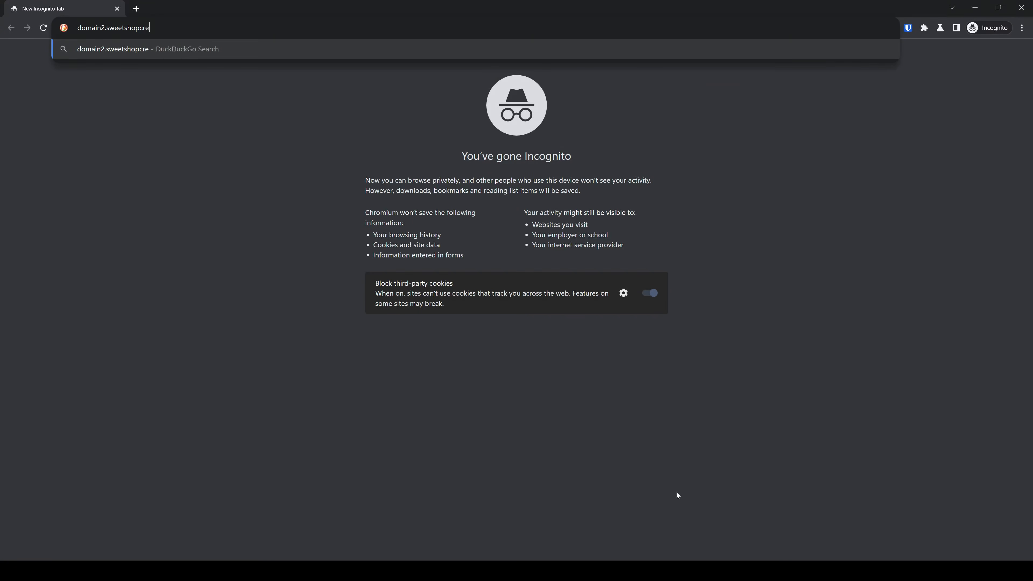
{"action": "type", "text": "ations.com"}
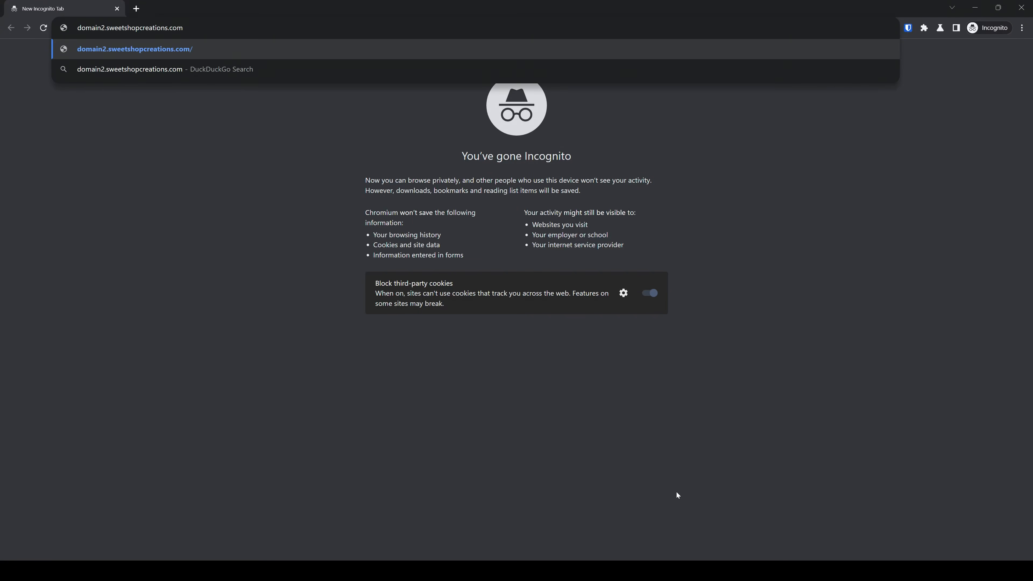
{"action": "key", "text": "Return"}
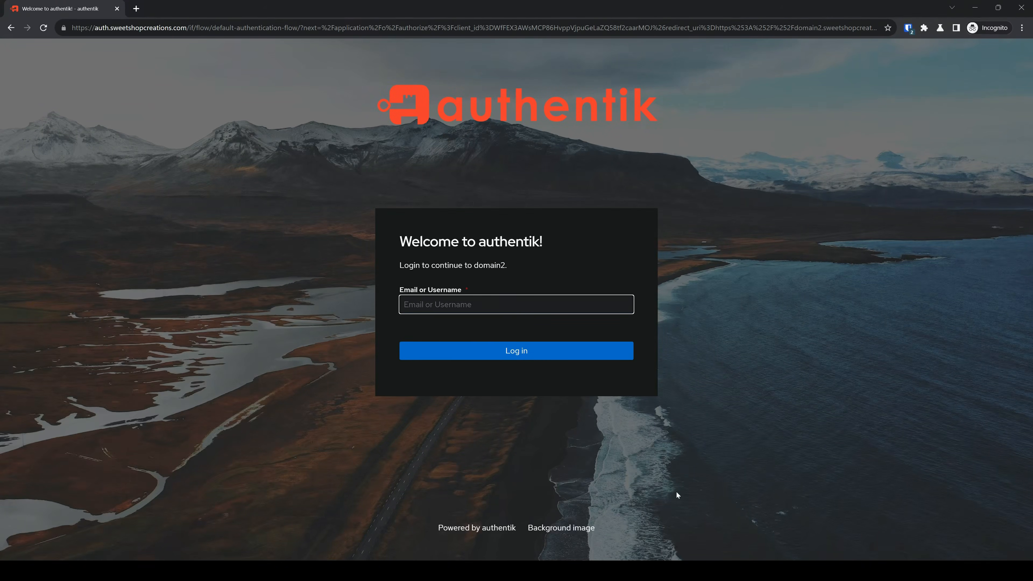
{"action": "type", "text": "CKent"}
{"action": "left_click", "coordinate": [523, 354]}
{"action": "key", "text": "ctrl+v"}
{"action": "left_click", "coordinate": [514, 362]}
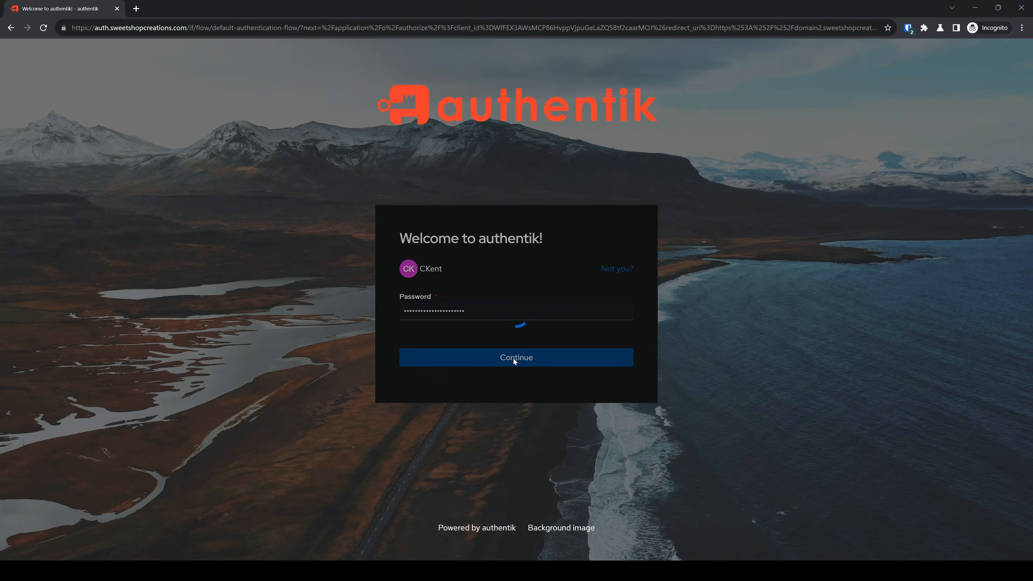
{"action": "left_click", "coordinate": [493, 352]}
{"action": "key", "text": "ctrl+v"}
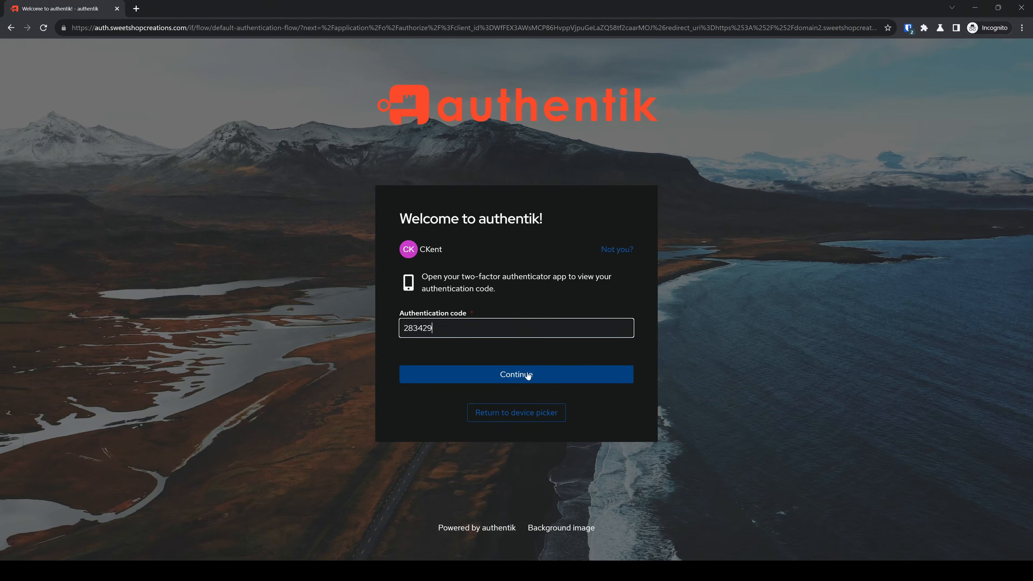
{"action": "left_click", "coordinate": [521, 374]}
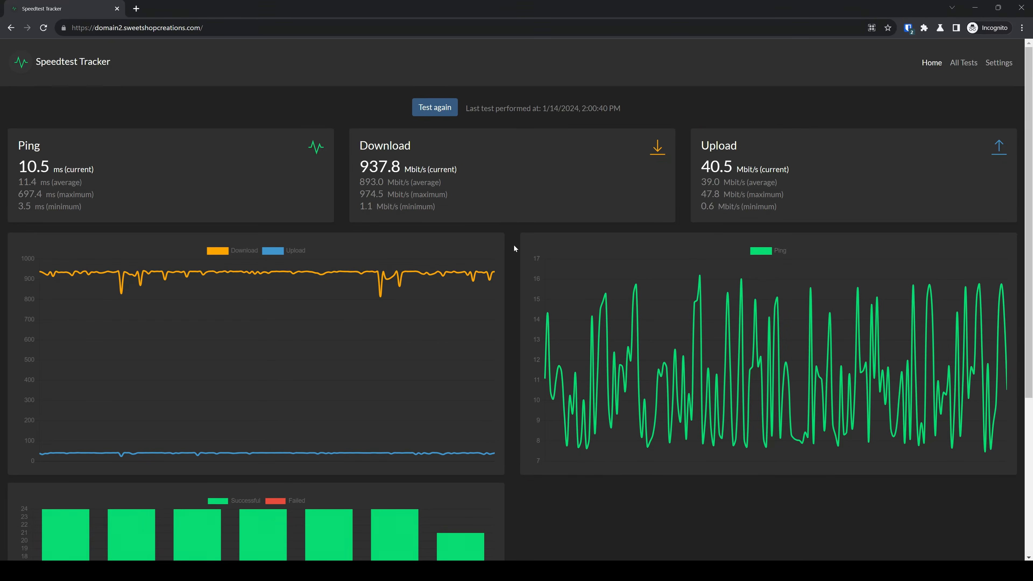
{"action": "left_click_drag", "start_coordinate": [124, 27], "coordinate": [183, 27]}
{"action": "left_click", "coordinate": [276, 83]}
{"action": "left_click", "coordinate": [1022, 10]}
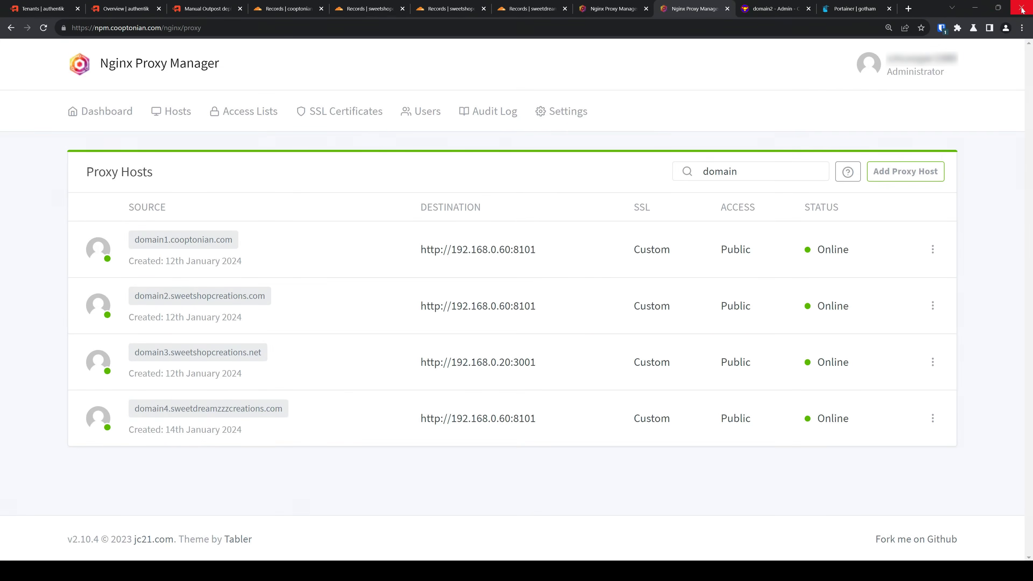
Open a private browsing window at auth.sweetshopcreations.com.
{"action": "key", "text": "ctrl+shift+n"}
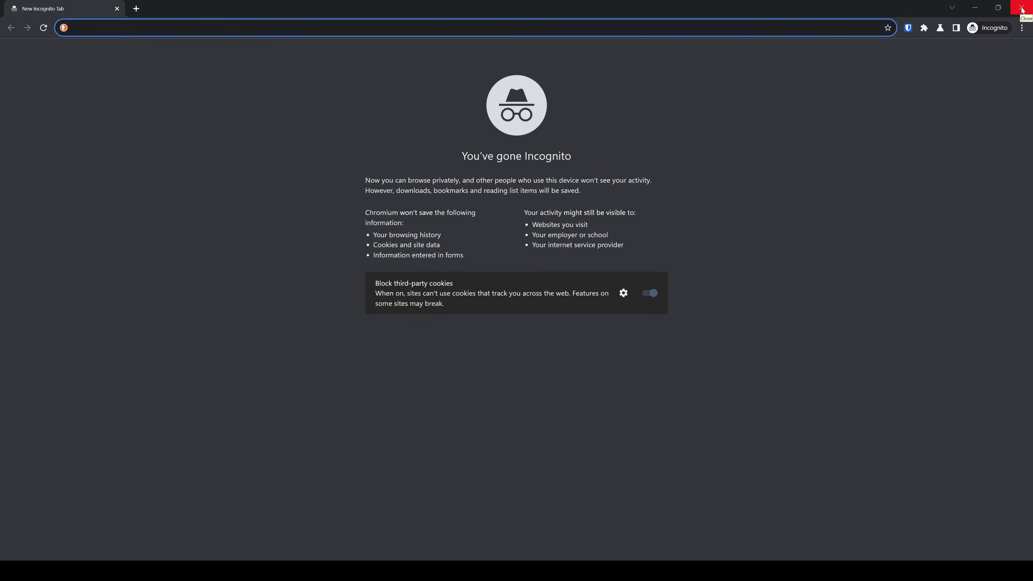
{"action": "type", "text": "auth.sweetsh"}
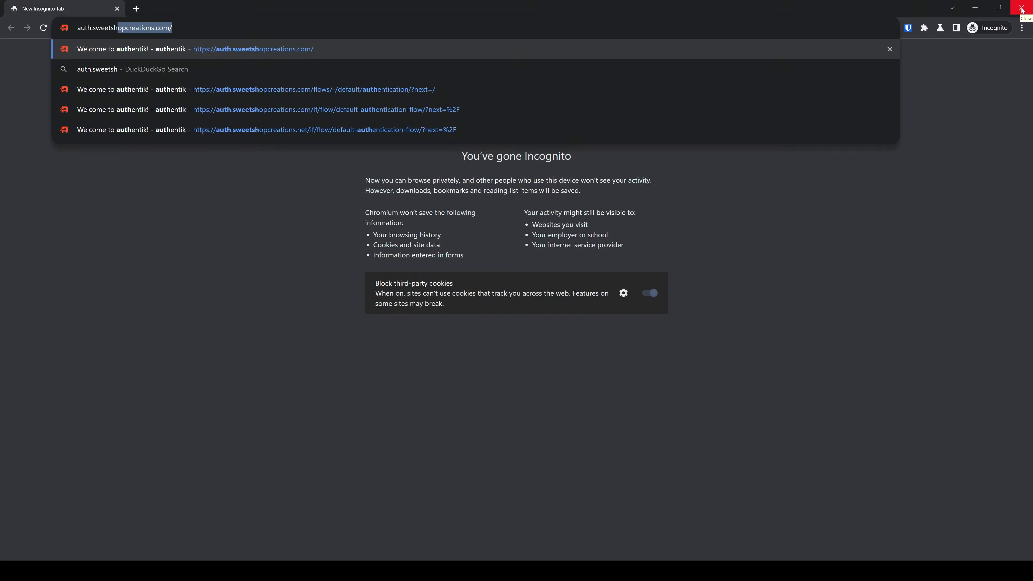
{"action": "type", "text": "opcreations.com"}
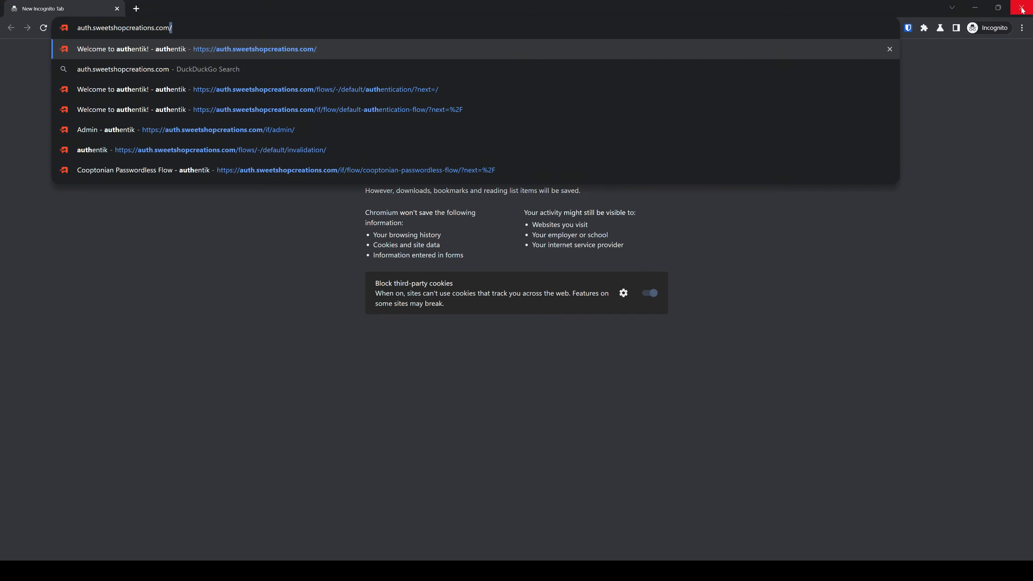
{"action": "key", "text": "Return"}
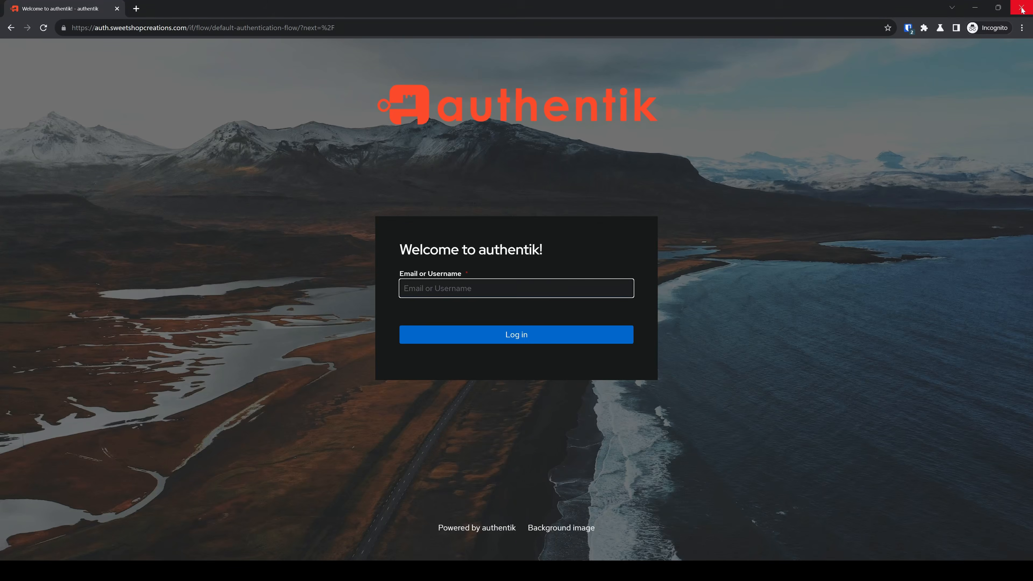
Sign in with the account's username, password and authenticator code, then launch the domain2 app.
{"action": "type", "text": "CKent"}
{"action": "key", "text": "Return"}
{"action": "key", "text": "ctrl+v"}
{"action": "left_click", "coordinate": [528, 358]}
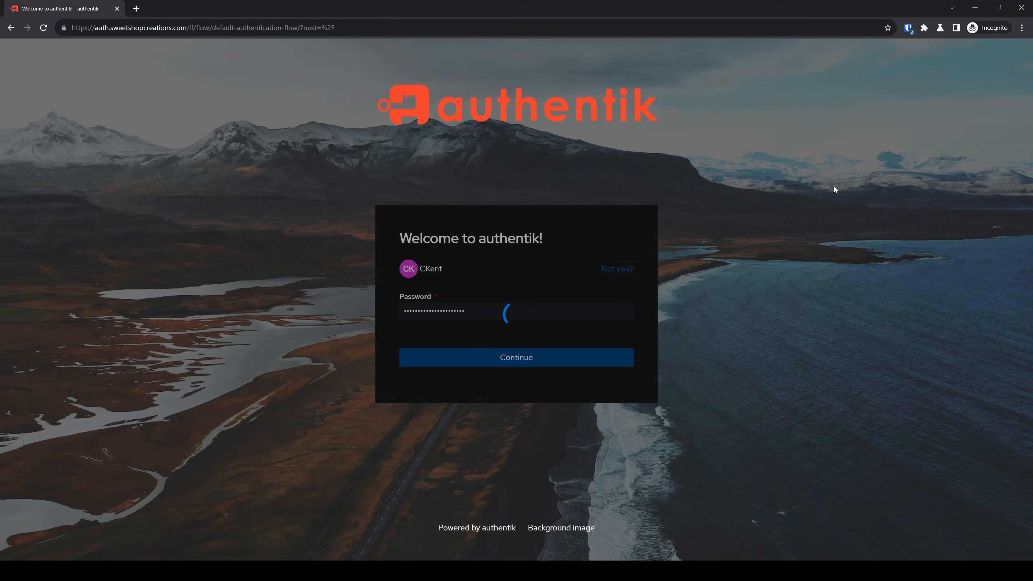
{"action": "left_click", "coordinate": [475, 354]}
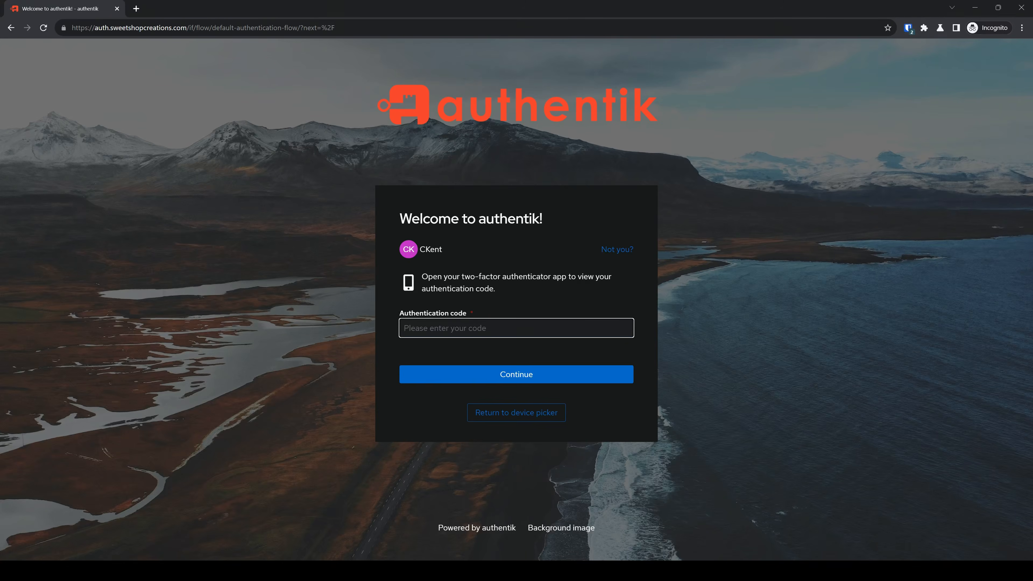
{"action": "left_click", "coordinate": [515, 374]}
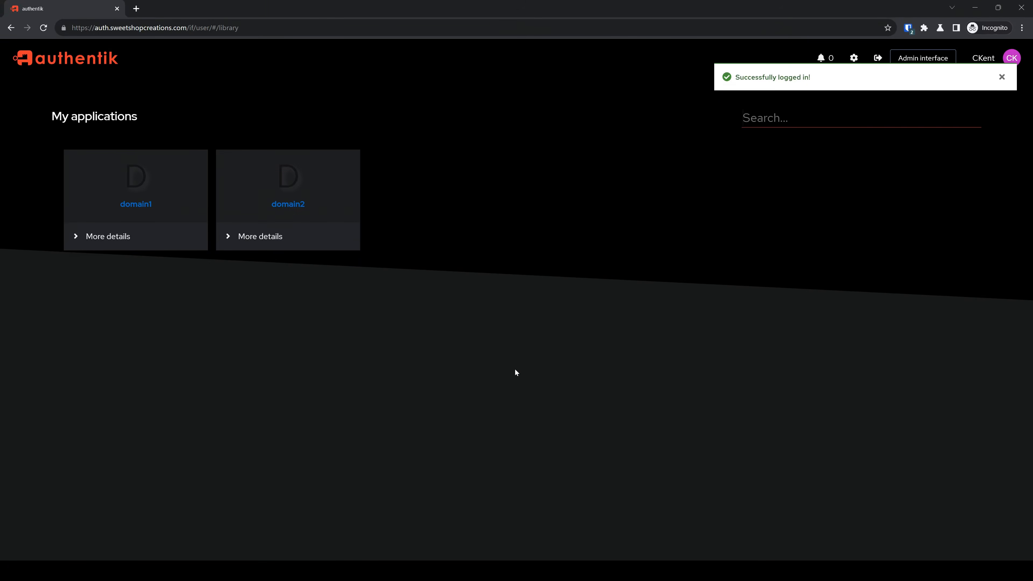
{"action": "left_click", "coordinate": [292, 205]}
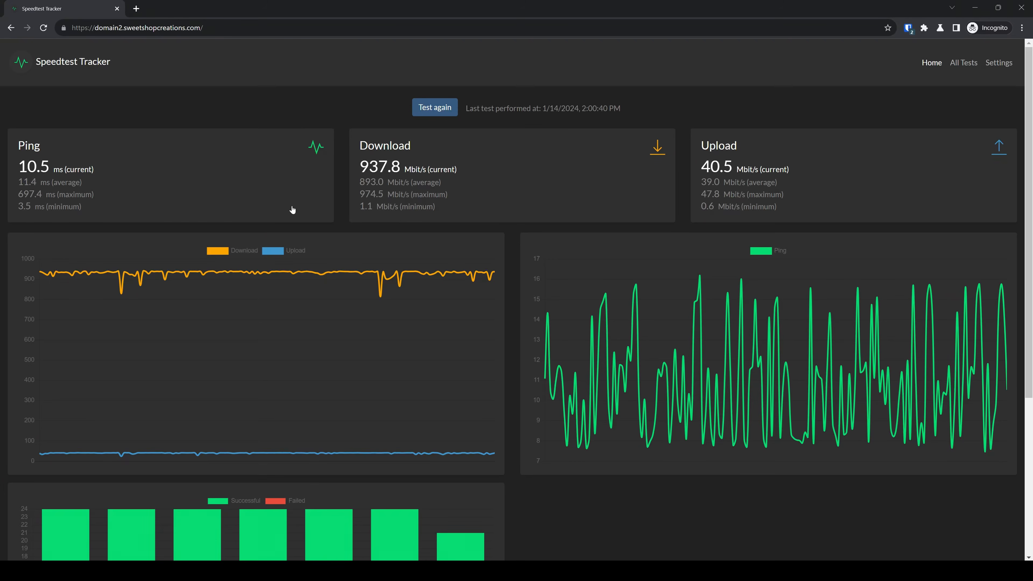
{"action": "left_click", "coordinate": [1022, 11]}
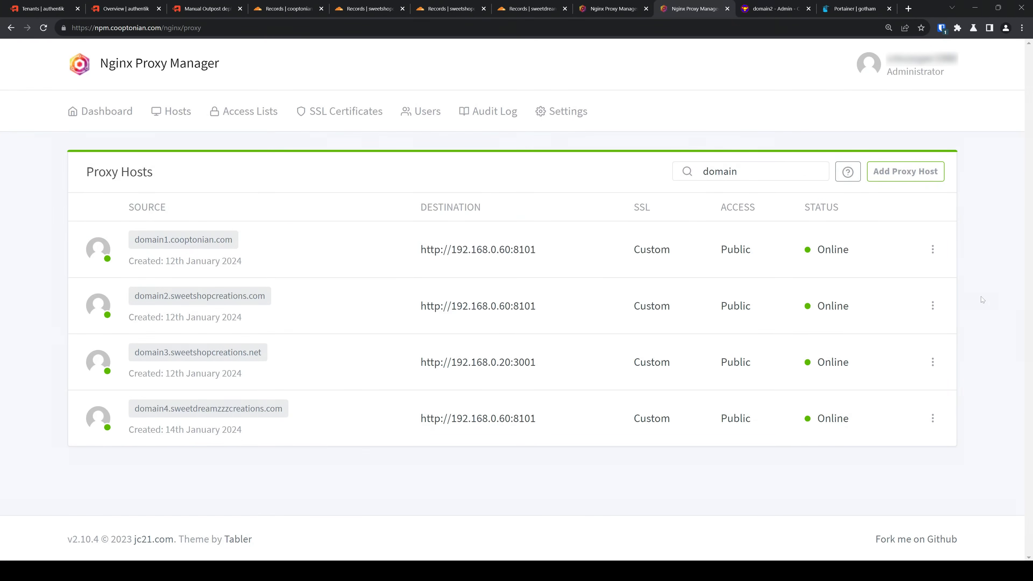
{"action": "left_click_drag", "start_coordinate": [421, 362], "coordinate": [544, 363]}
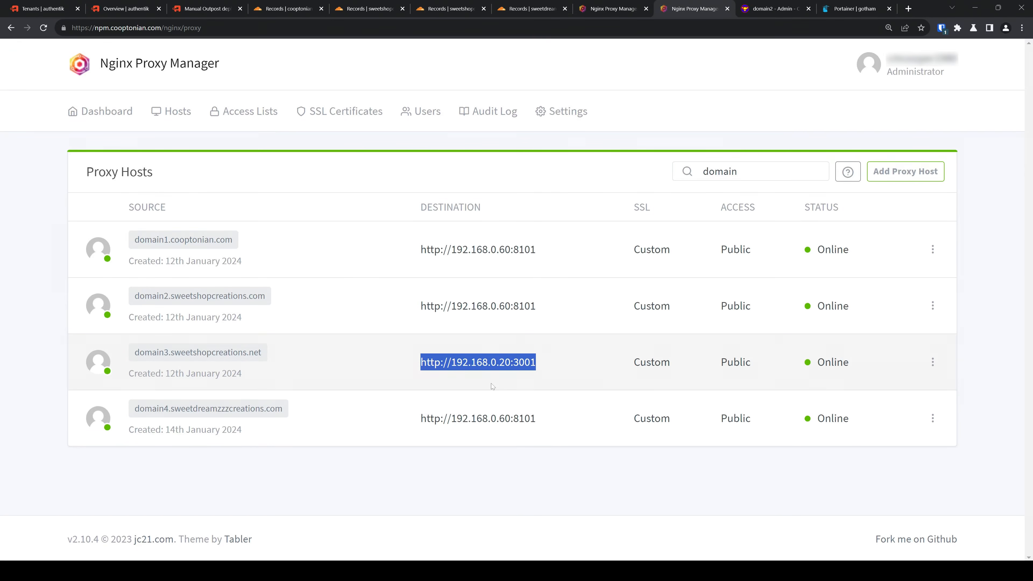
{"action": "left_click", "coordinate": [621, 16]}
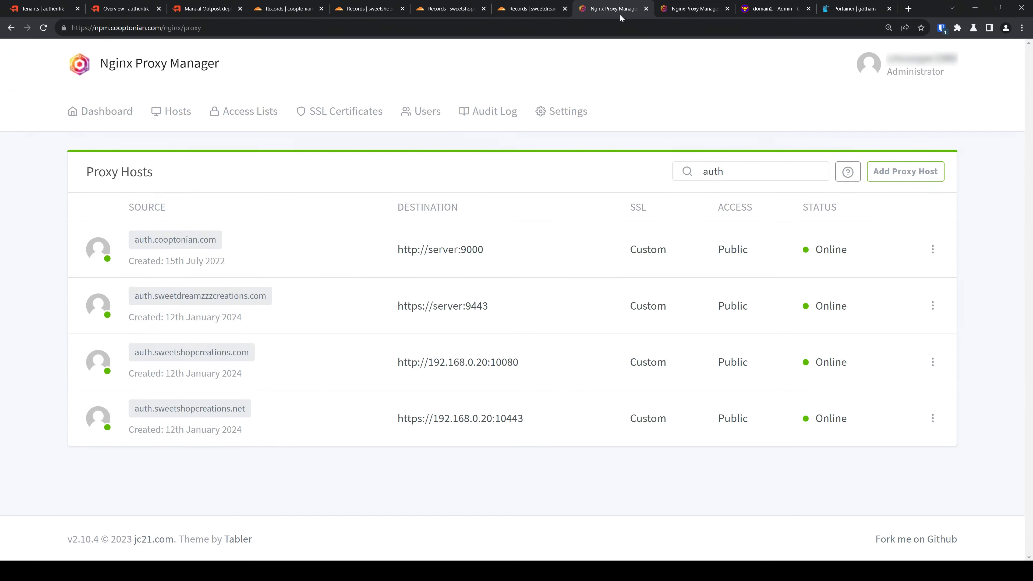
{"action": "left_click_drag", "start_coordinate": [398, 363], "coordinate": [521, 364]}
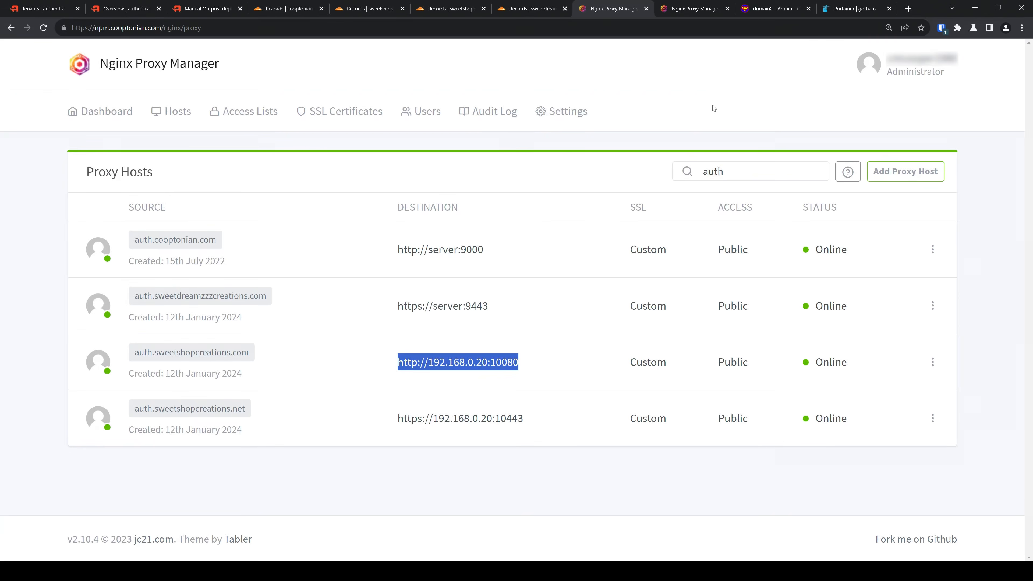
{"action": "left_click", "coordinate": [773, 13]}
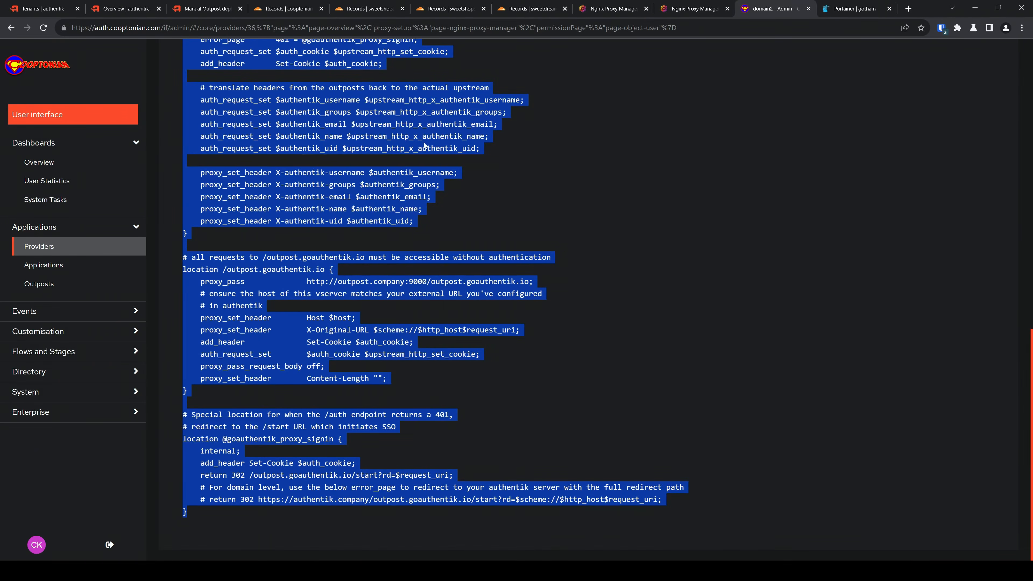
{"action": "left_click", "coordinate": [40, 399]}
Start a new tenant with domain auth.sweetshopcreations.net.
{"action": "left_click", "coordinate": [40, 413]}
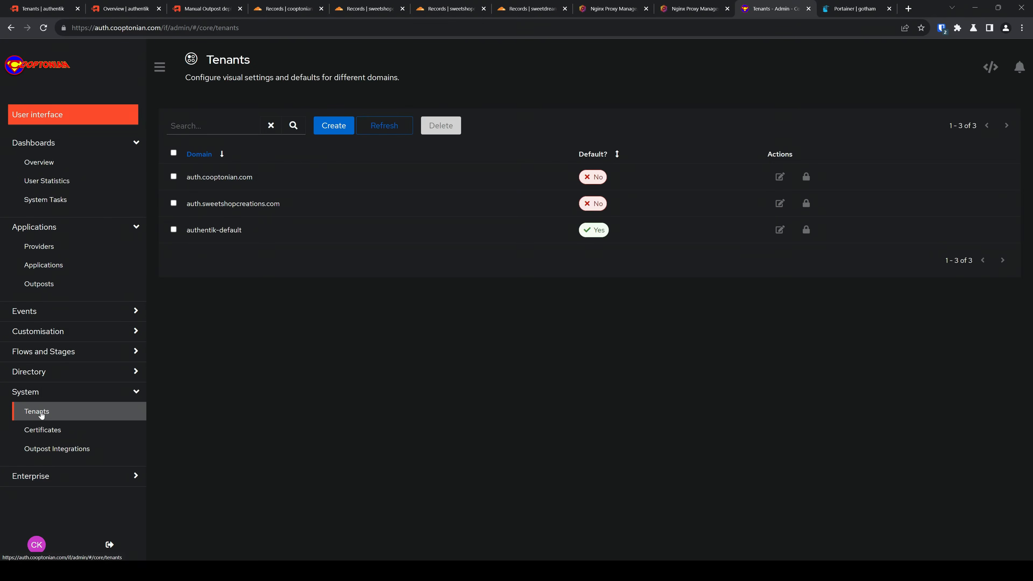
{"action": "left_click", "coordinate": [337, 127]}
{"action": "left_click_drag", "start_coordinate": [344, 146], "coordinate": [401, 147]}
{"action": "type", "text": "s"}
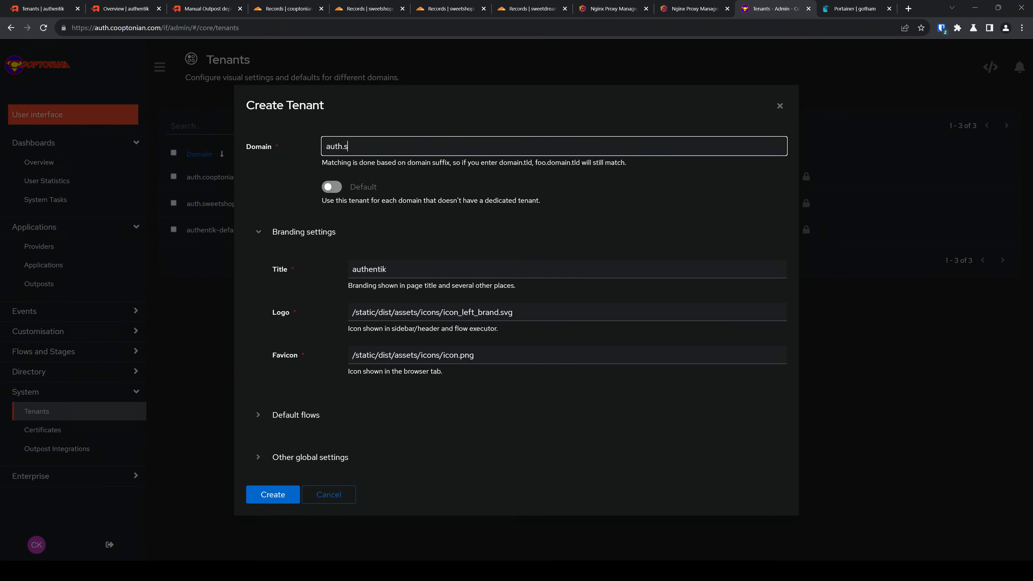
{"action": "type", "text": "weetshopcreations.net"}
Set default-authentication-flow, default-invalidation-flow and default-user-settings-flow, then create the tenant.
{"action": "left_click", "coordinate": [257, 416]}
{"action": "scroll", "coordinate": [263, 404], "scroll_direction": "down", "scroll_amount": 5}
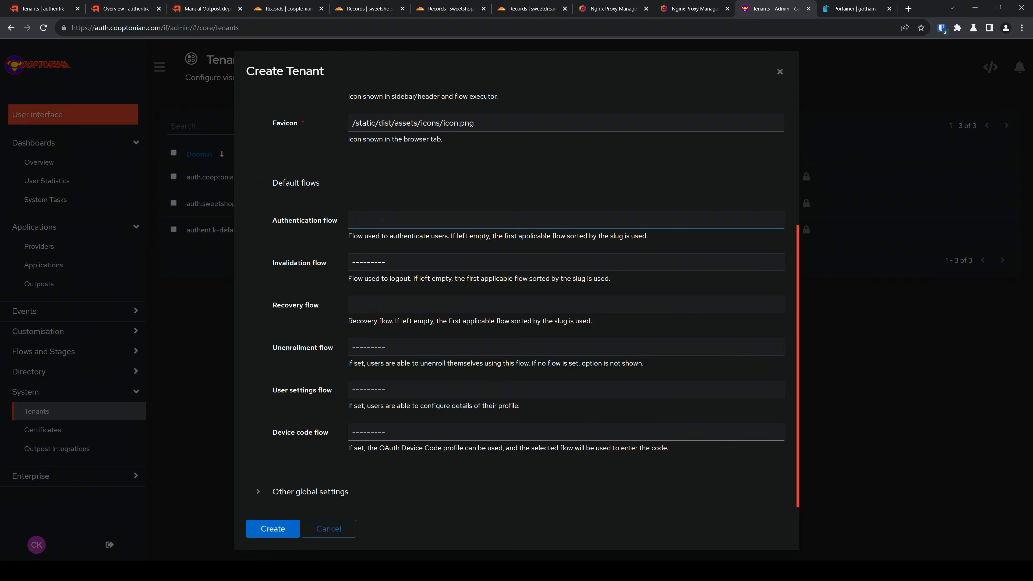
{"action": "left_click", "coordinate": [362, 222]}
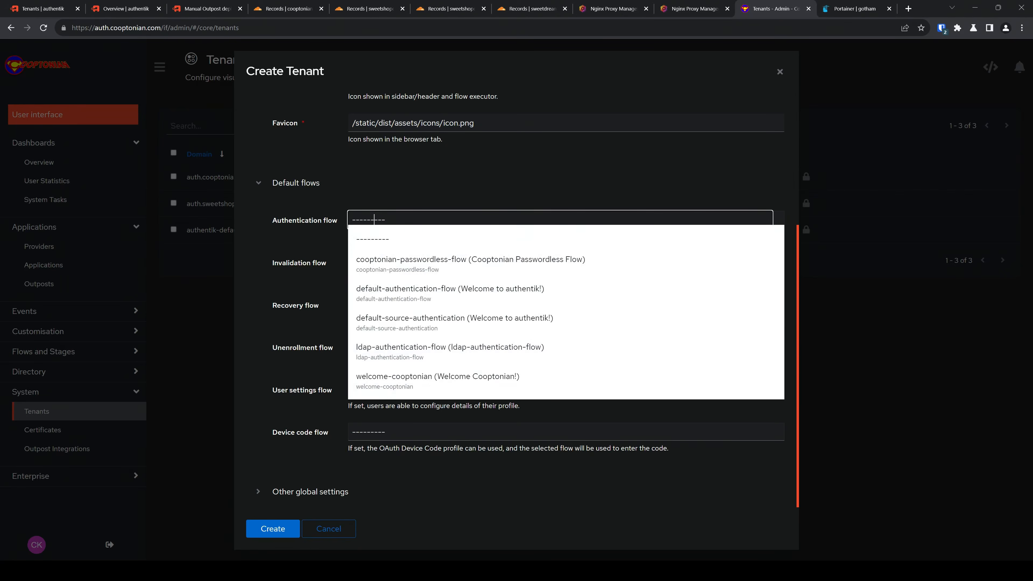
{"action": "left_click", "coordinate": [371, 298]}
{"action": "left_click", "coordinate": [368, 262]}
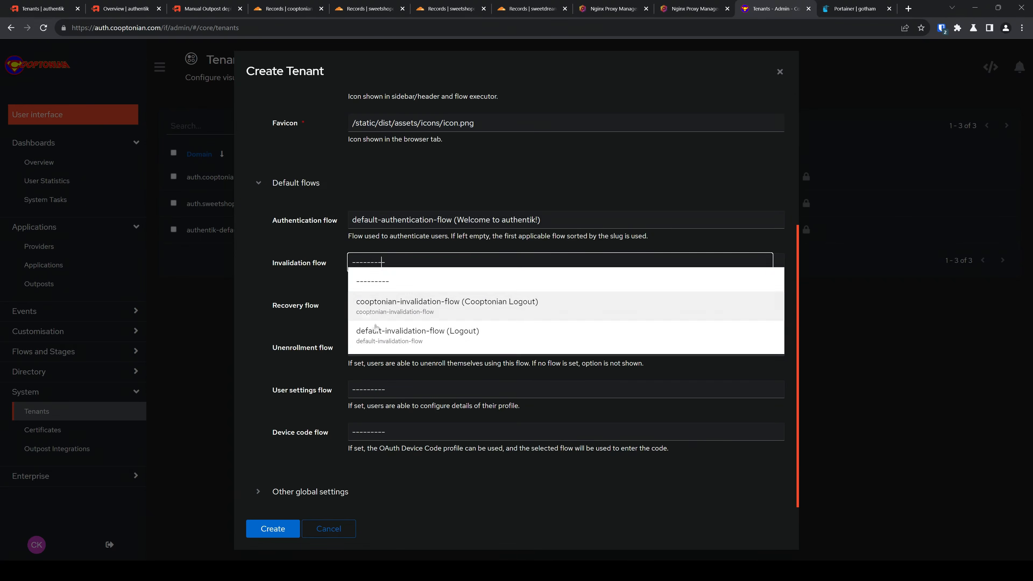
{"action": "left_click", "coordinate": [383, 338]}
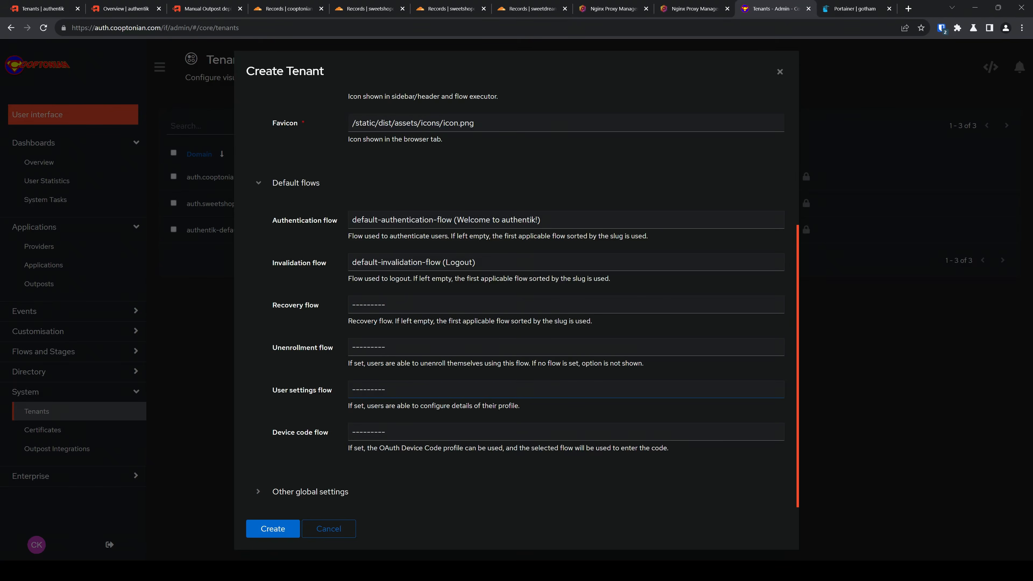
{"action": "left_click", "coordinate": [368, 390]}
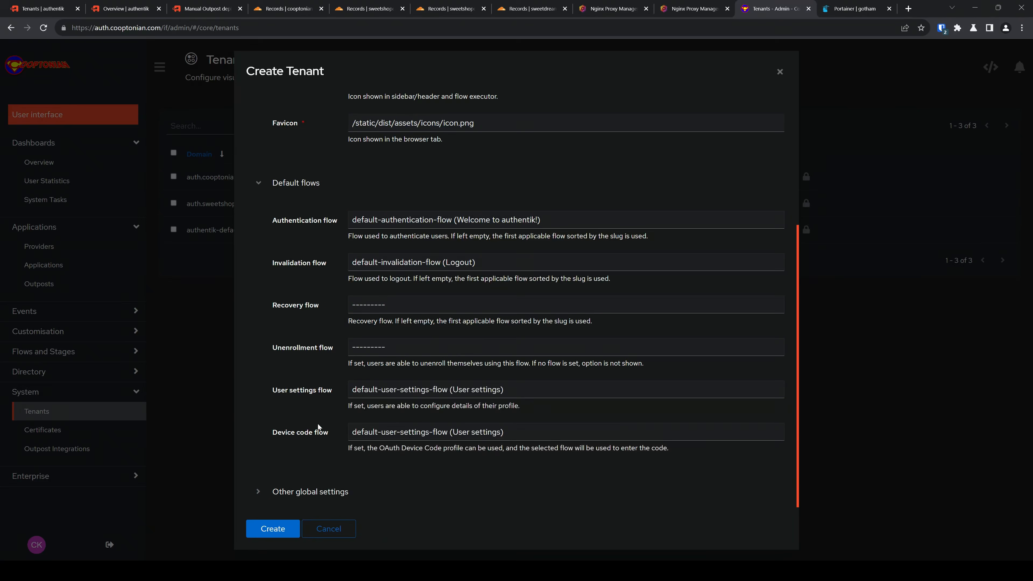
{"action": "left_click", "coordinate": [273, 529]}
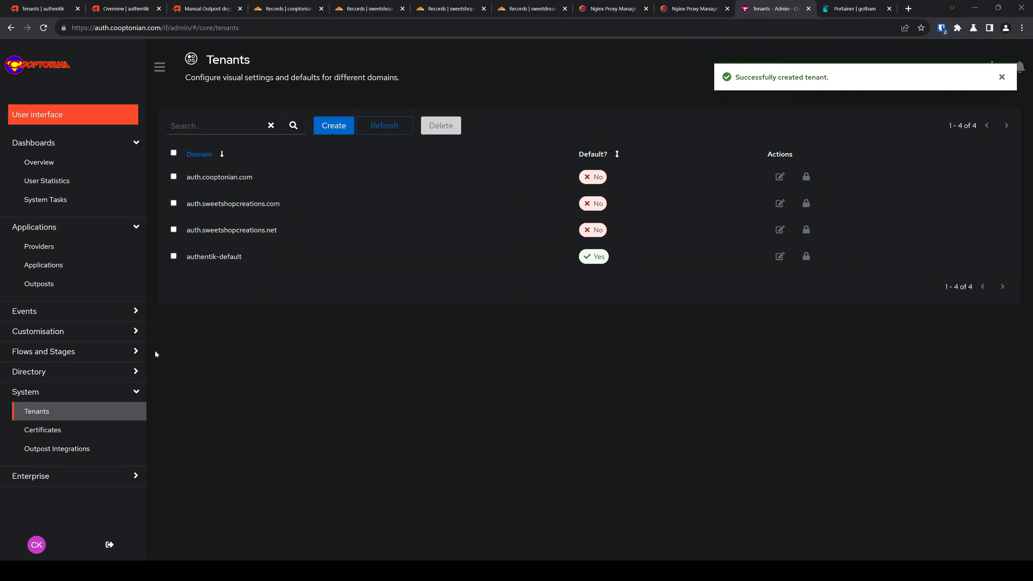
Start a Proxy Provider named domain3 with default authentication and implicit-consent authorization flows.
{"action": "left_click", "coordinate": [46, 252]}
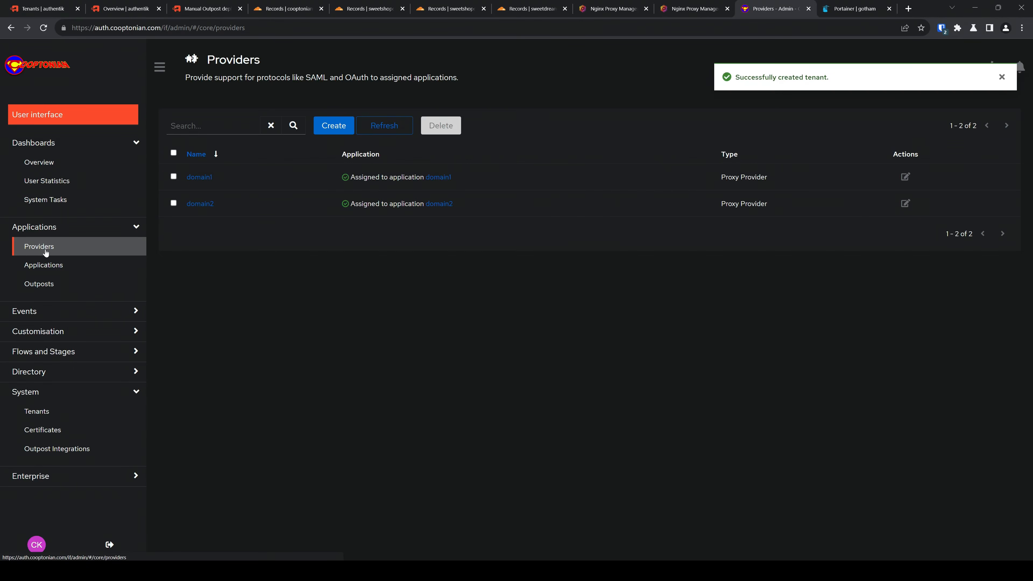
{"action": "left_click", "coordinate": [334, 126]}
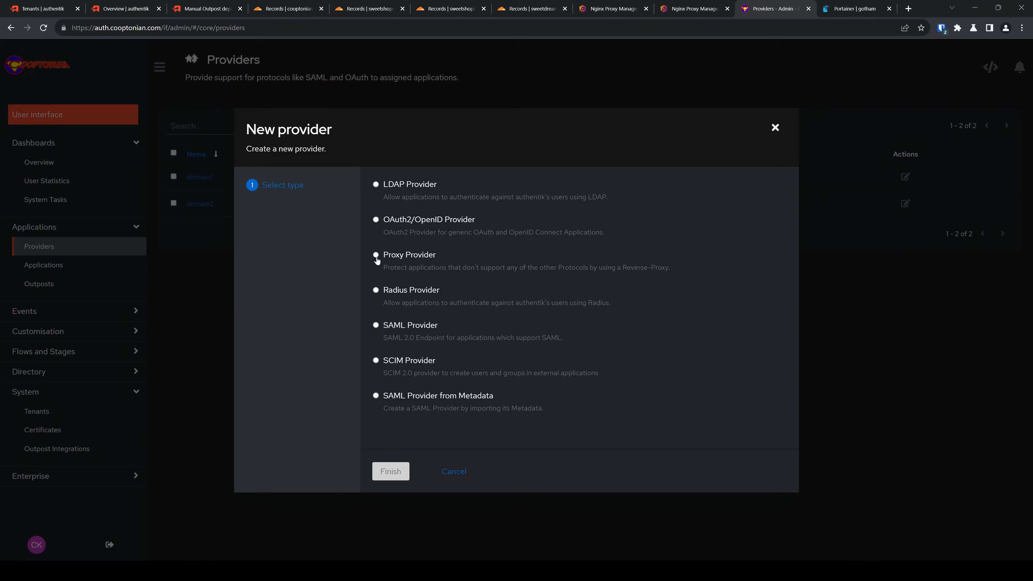
{"action": "left_click", "coordinate": [376, 259]}
{"action": "left_click", "coordinate": [388, 474]}
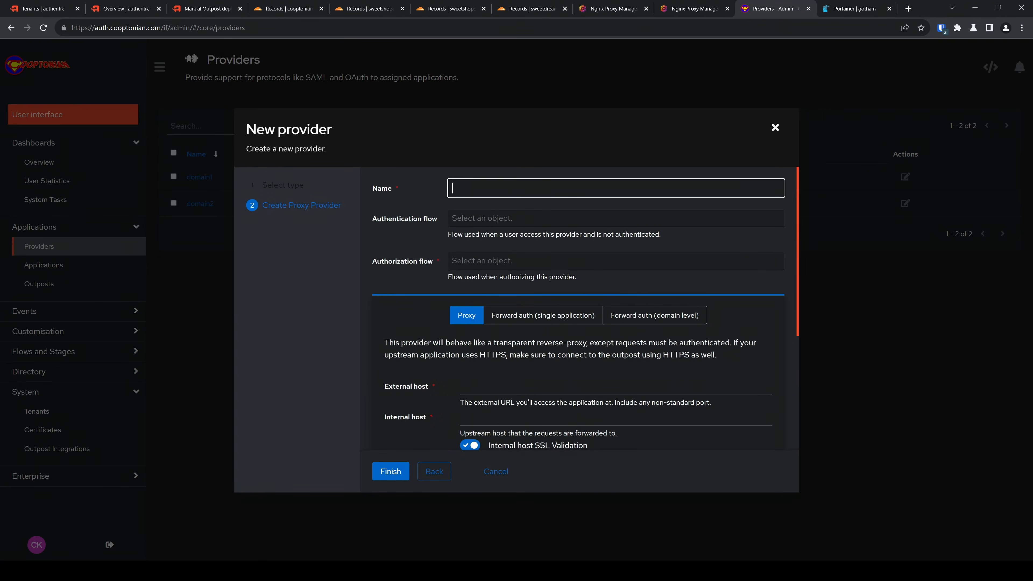
{"action": "type", "text": "domain3"}
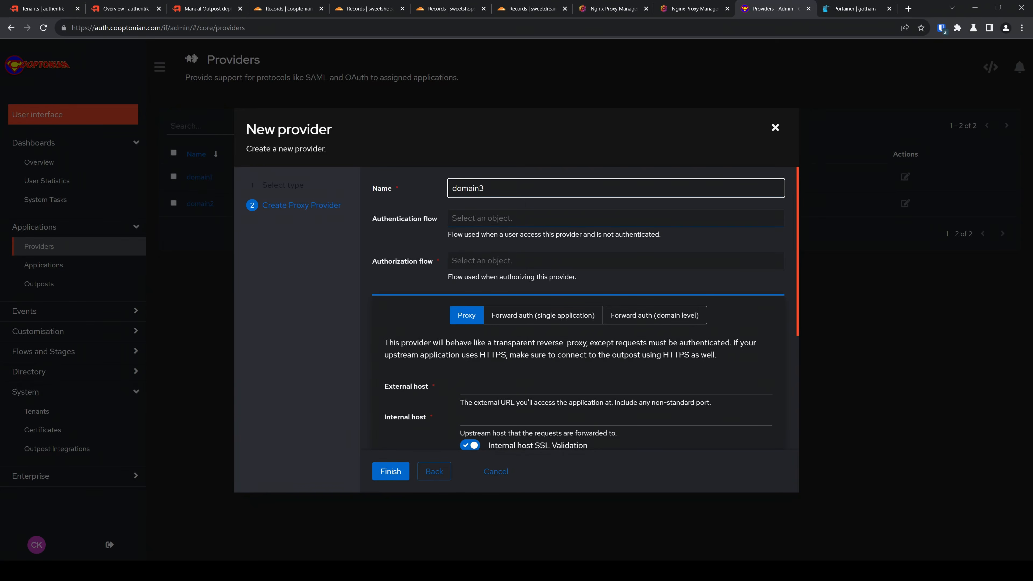
{"action": "key", "text": "Tab"}
{"action": "key", "text": "Down"}
{"action": "key", "text": "Down"}
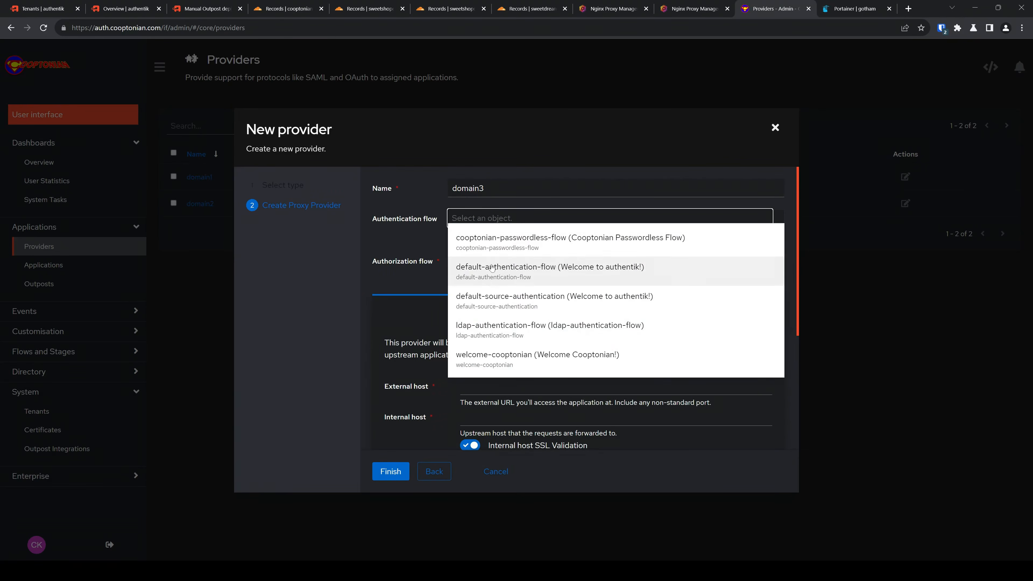
{"action": "key", "text": "Return"}
{"action": "key", "text": "Tab"}
{"action": "key", "text": "Down"}
{"action": "key", "text": "Down"}
{"action": "key", "text": "Down"}
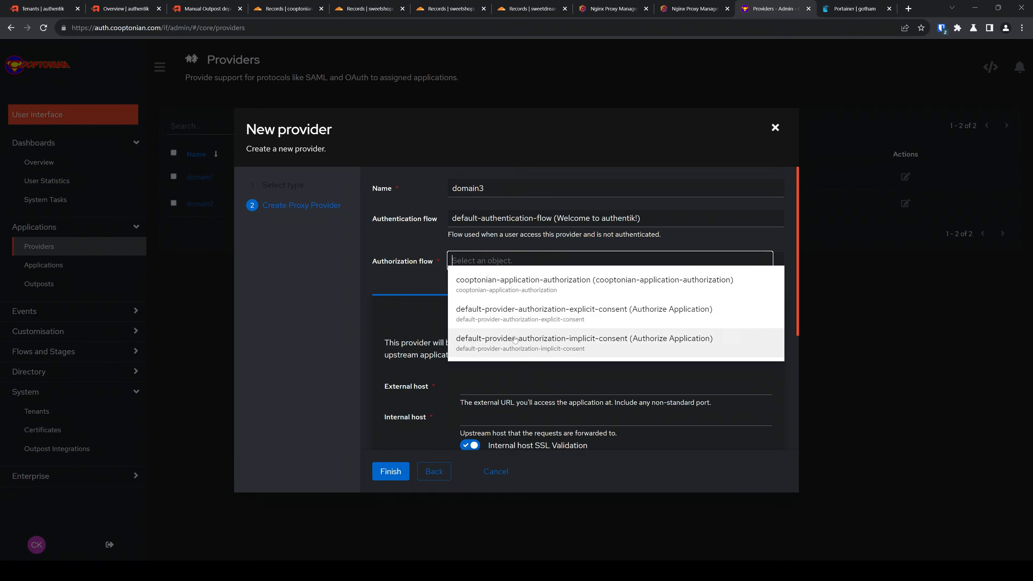
{"action": "key", "text": "Return"}
{"action": "left_click", "coordinate": [522, 320]}
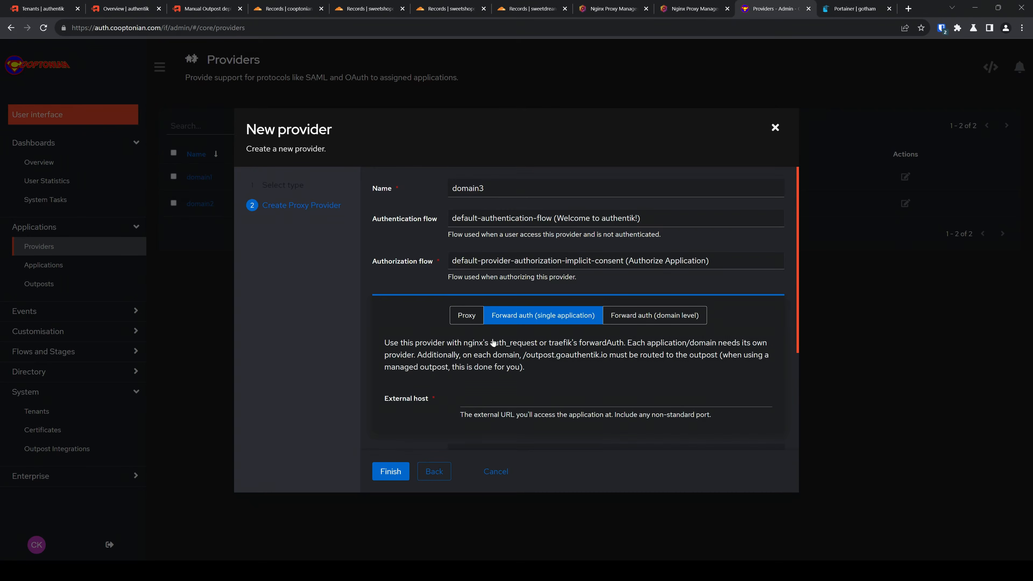
{"action": "key", "text": "Tab"}
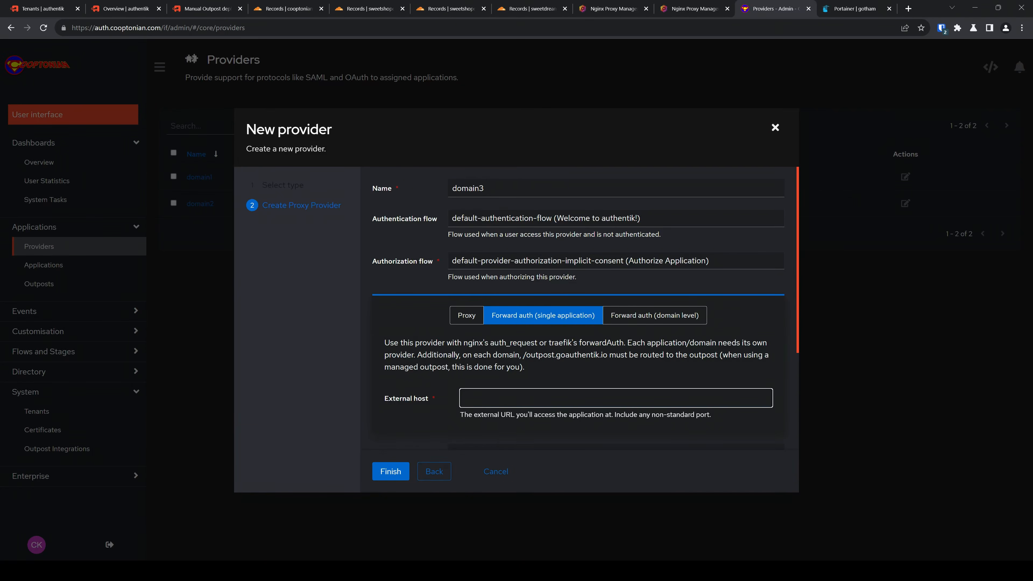
{"action": "type", "text": "https://domain3.sweetshopc"}
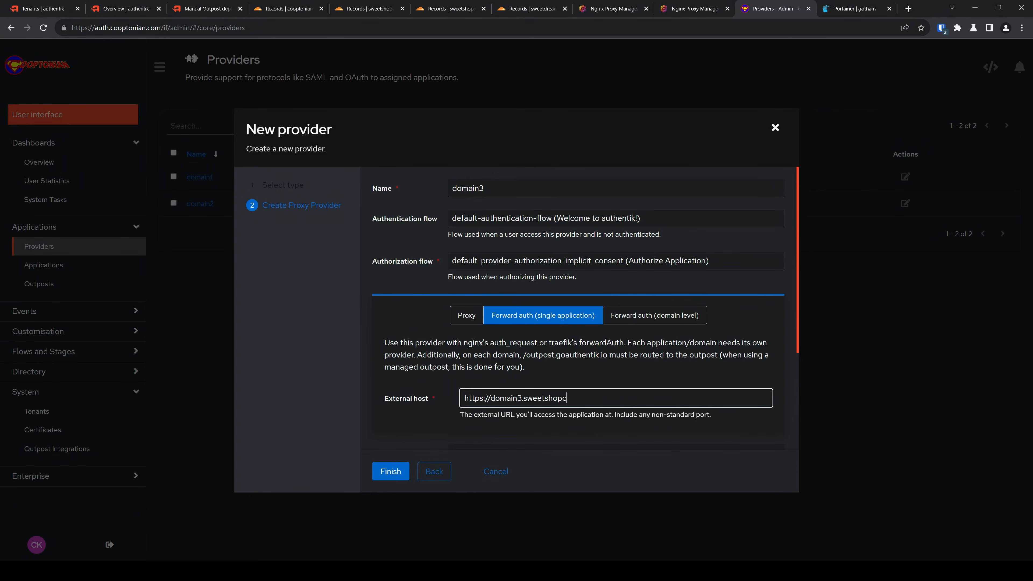
{"action": "type", "text": "reations.net"}
{"action": "scroll", "coordinate": [379, 422], "scroll_direction": "down", "scroll_amount": 1}
{"action": "scroll", "coordinate": [378, 422], "scroll_direction": "down", "scroll_amount": 3}
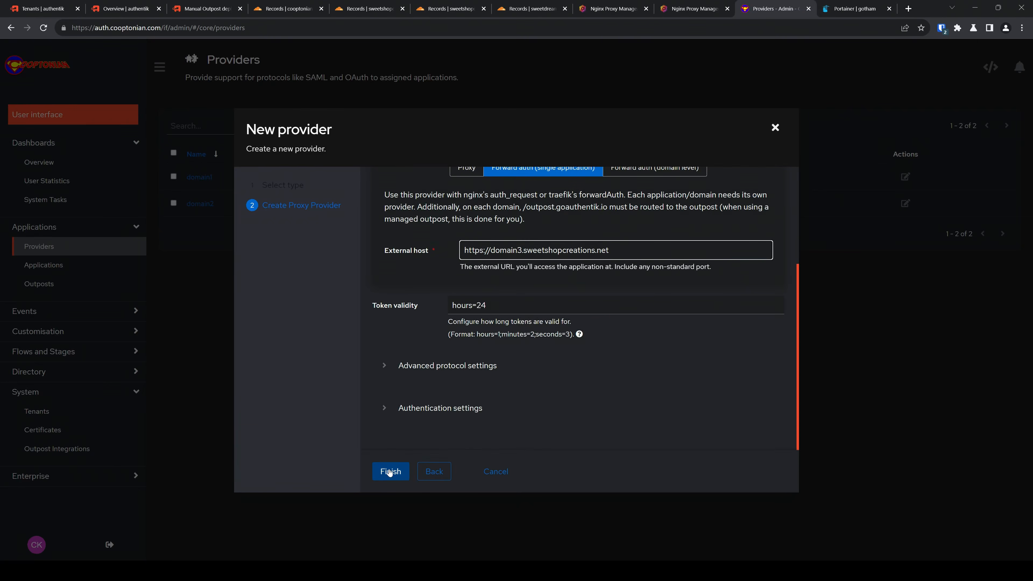
{"action": "left_click", "coordinate": [391, 471]}
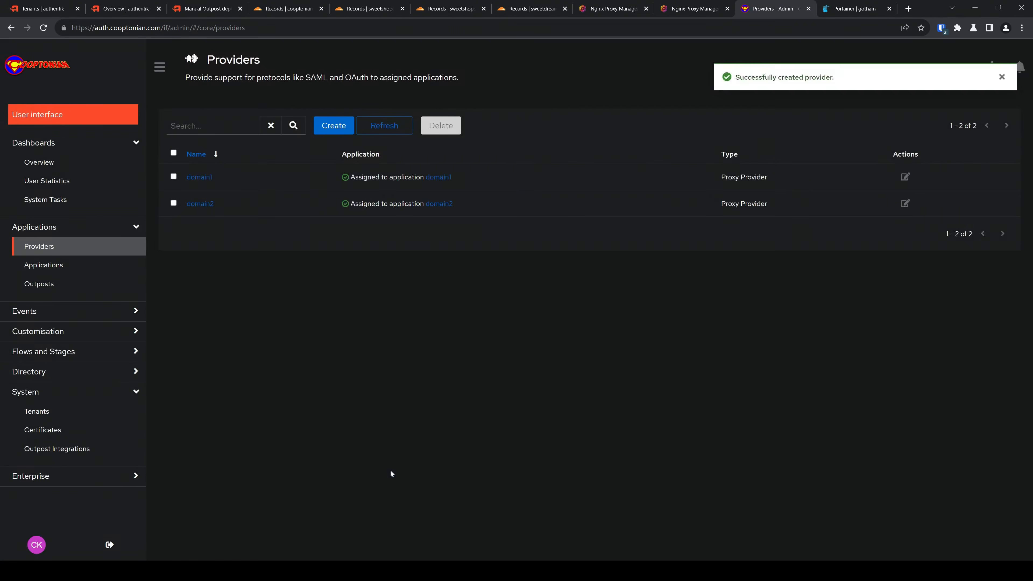
{"action": "left_click", "coordinate": [55, 269]}
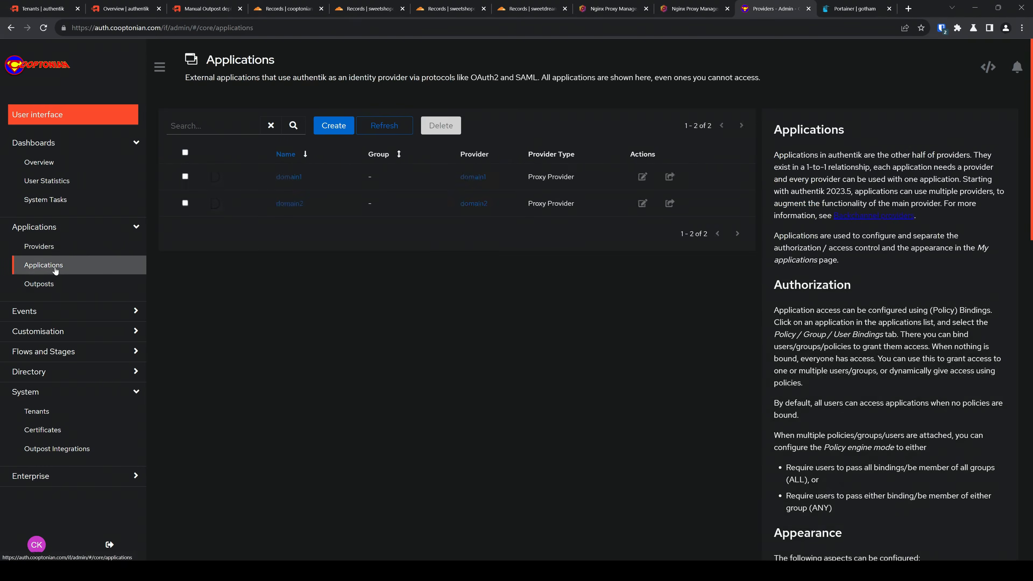
Create application domain3 with slug domain3, linked to the domain3 provider.
{"action": "left_click", "coordinate": [333, 127]}
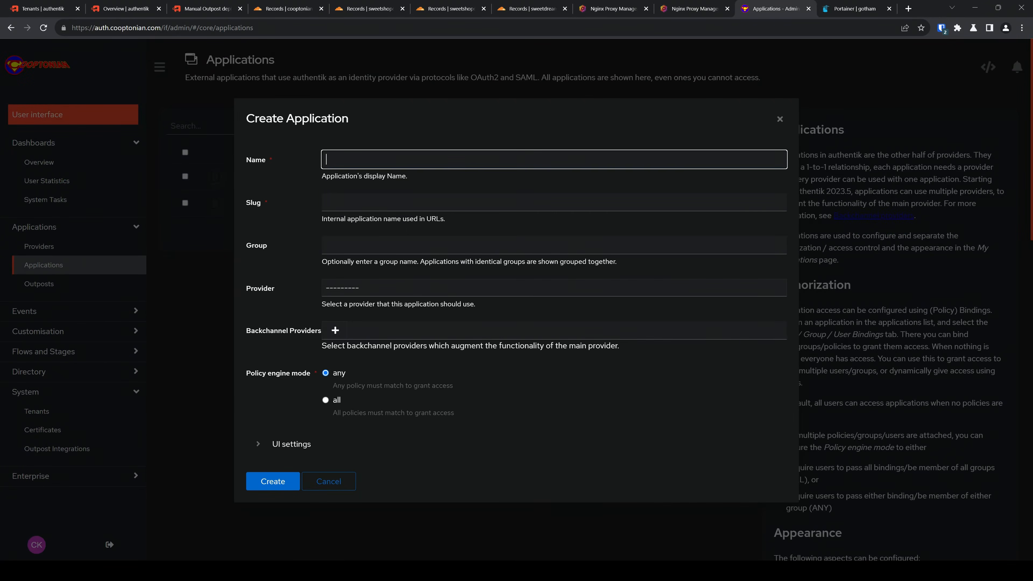
{"action": "type", "text": "domain3"}
{"action": "key", "text": "Tab"}
{"action": "type", "text": "domain3"}
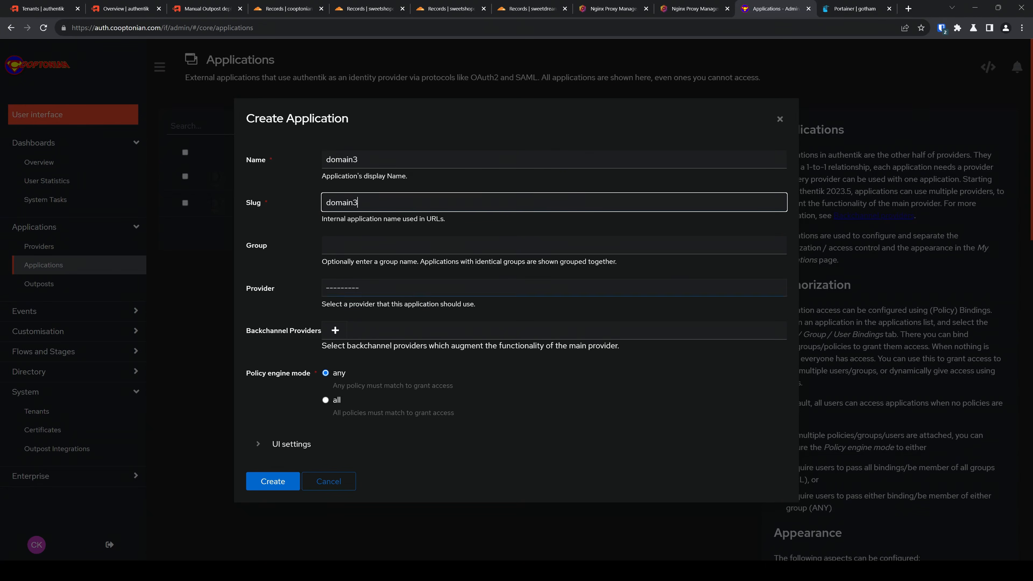
{"action": "left_click", "coordinate": [345, 287]}
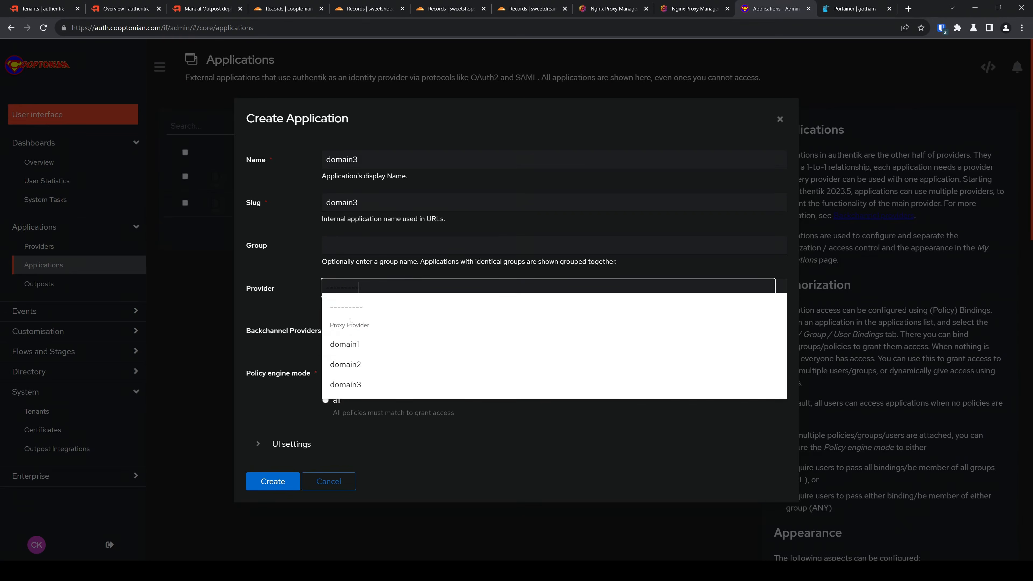
{"action": "left_click", "coordinate": [353, 385]}
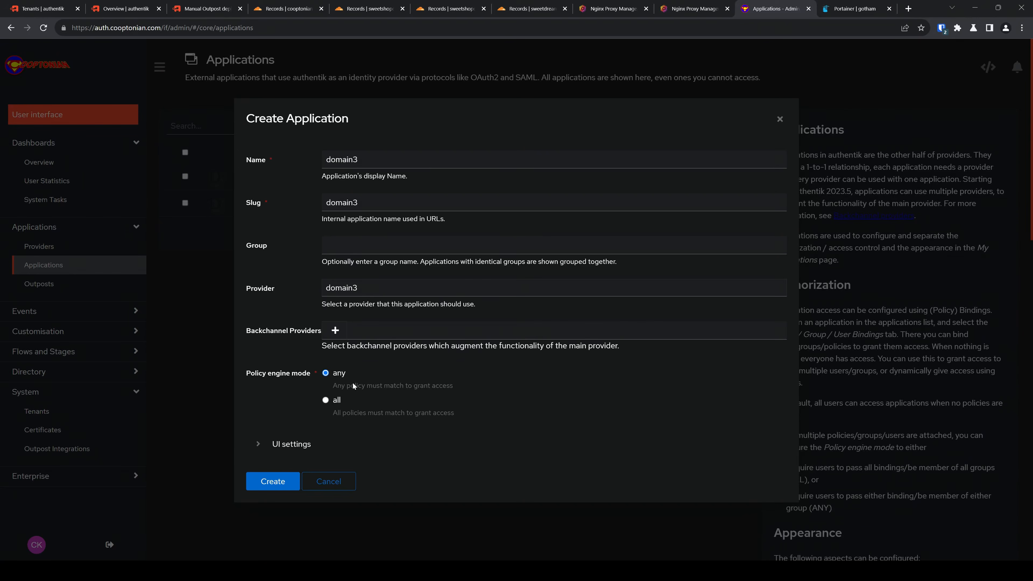
{"action": "left_click", "coordinate": [276, 483]}
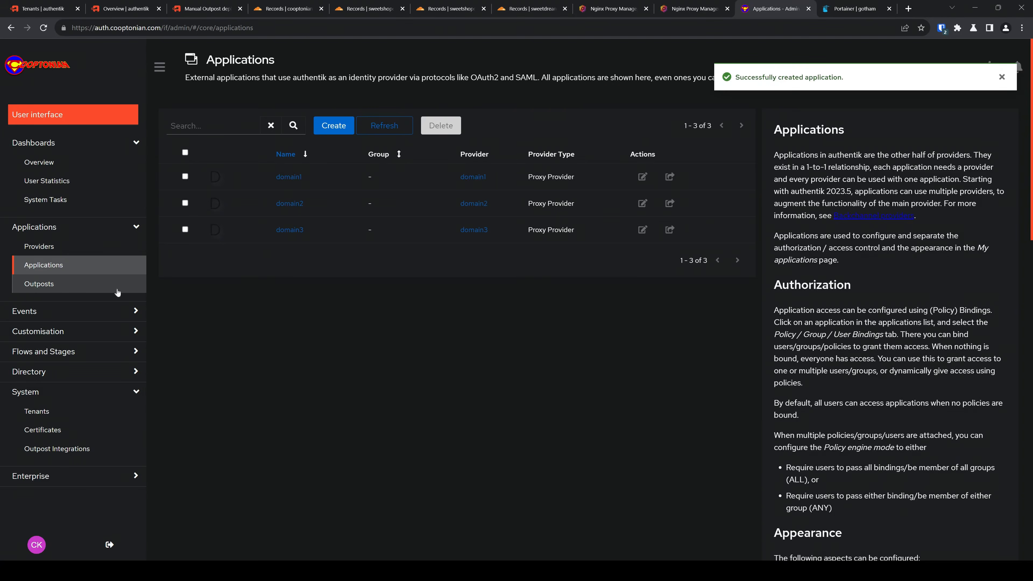
Start a new outpost named domain3 using the Local Docker connection integration.
{"action": "left_click", "coordinate": [48, 290]}
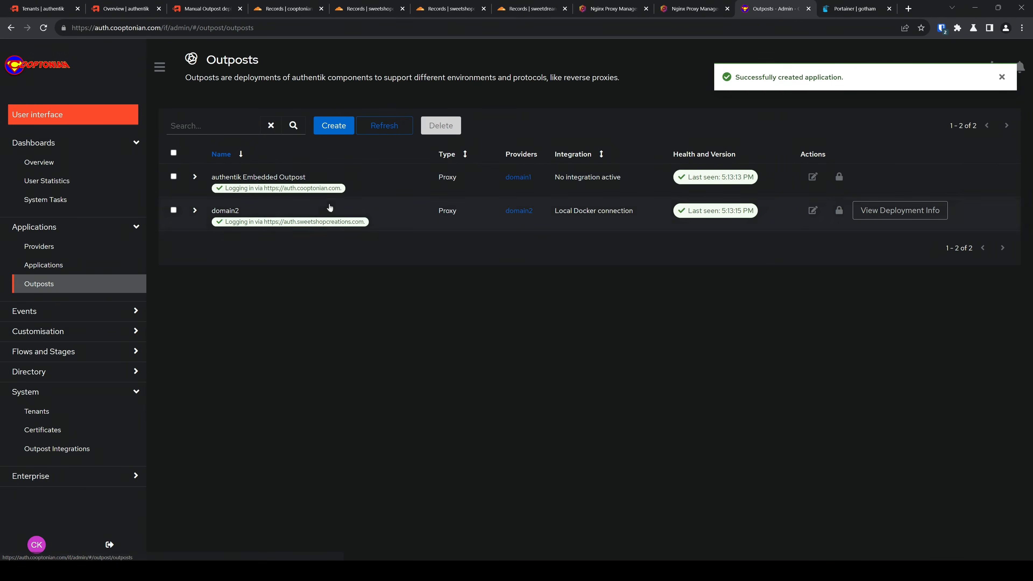
{"action": "left_click", "coordinate": [340, 125]}
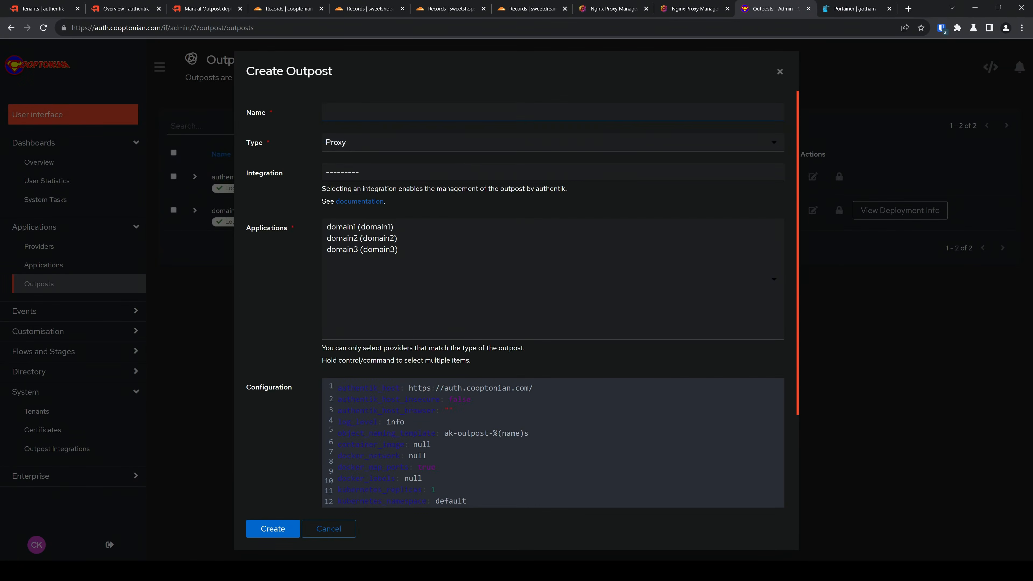
{"action": "type", "text": "domain3"}
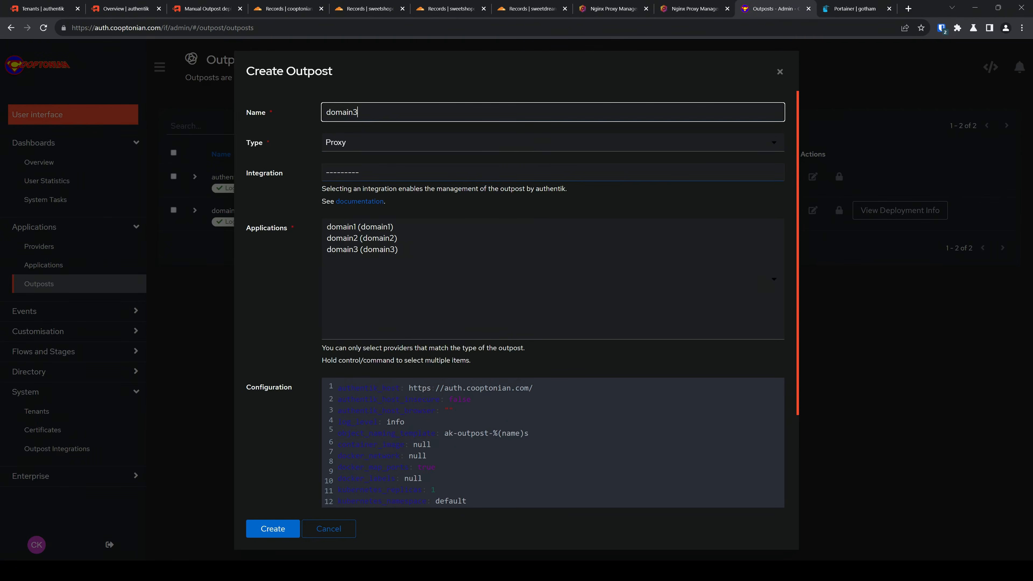
{"action": "left_click", "coordinate": [359, 172]}
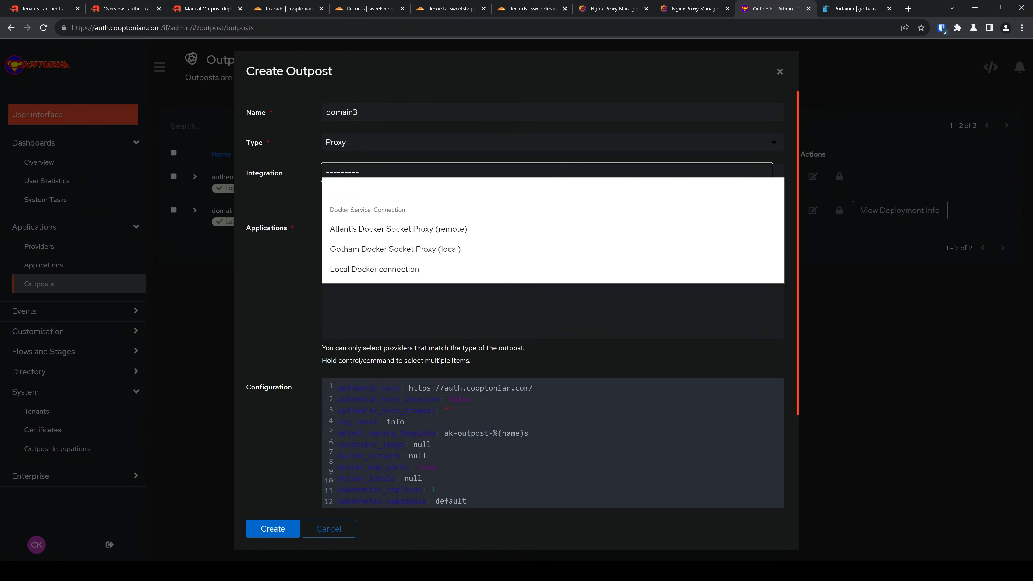
{"action": "left_click", "coordinate": [373, 269]}
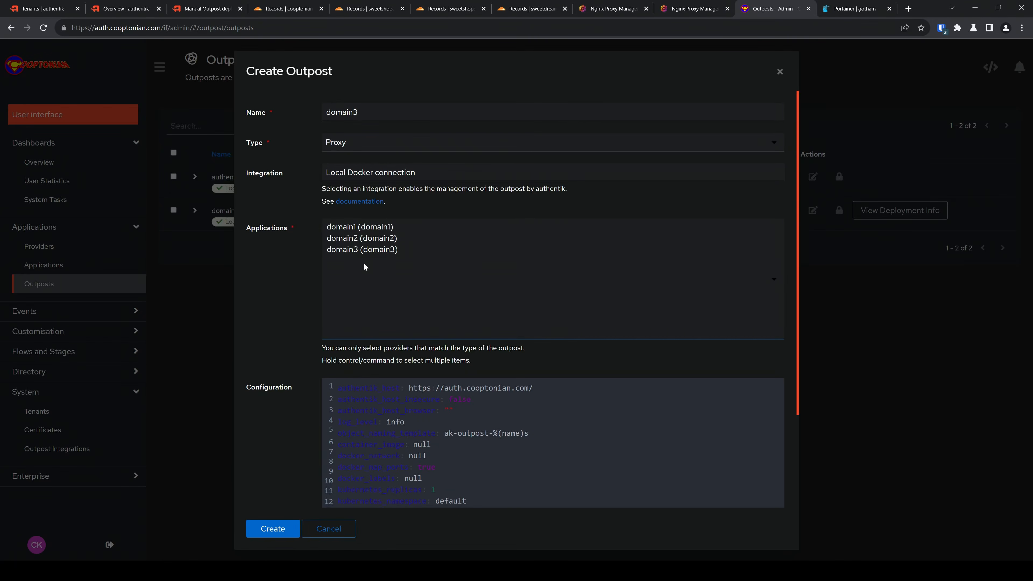
Add the domain3 application and change authentik_host's domain to sweetshopcreations.net.
{"action": "left_click", "coordinate": [345, 250]}
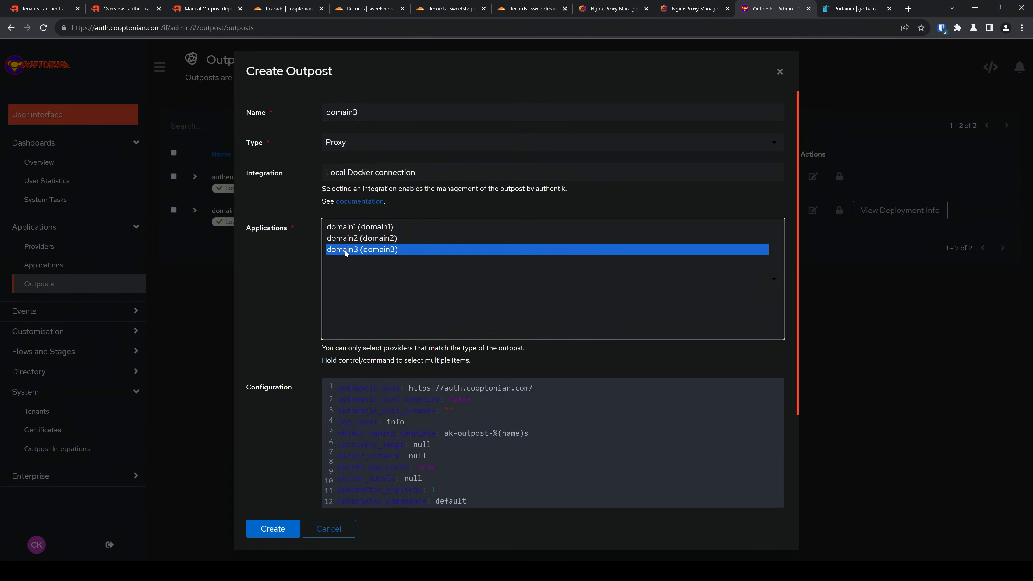
{"action": "scroll", "coordinate": [376, 319], "scroll_direction": "down", "scroll_amount": 3}
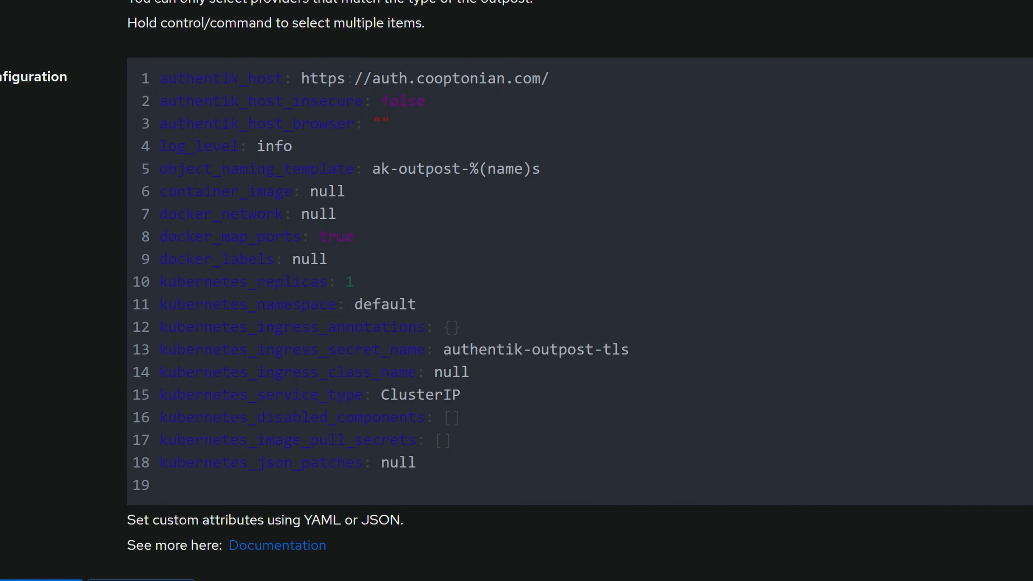
{"action": "left_click_drag", "start_coordinate": [417, 78], "coordinate": [549, 78]}
{"action": "type", "text": "sw"}
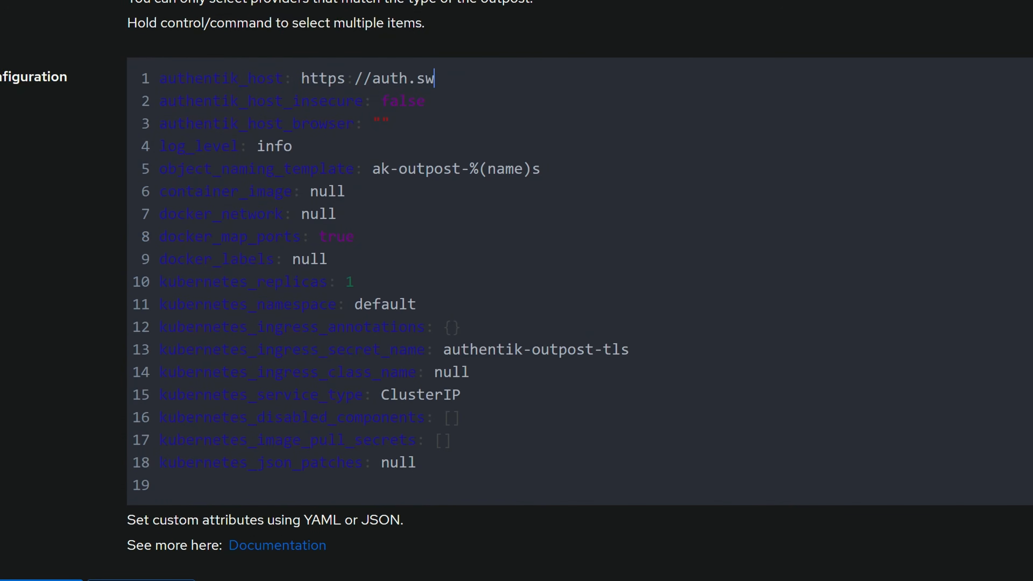
{"action": "type", "text": "eetshopcr"}
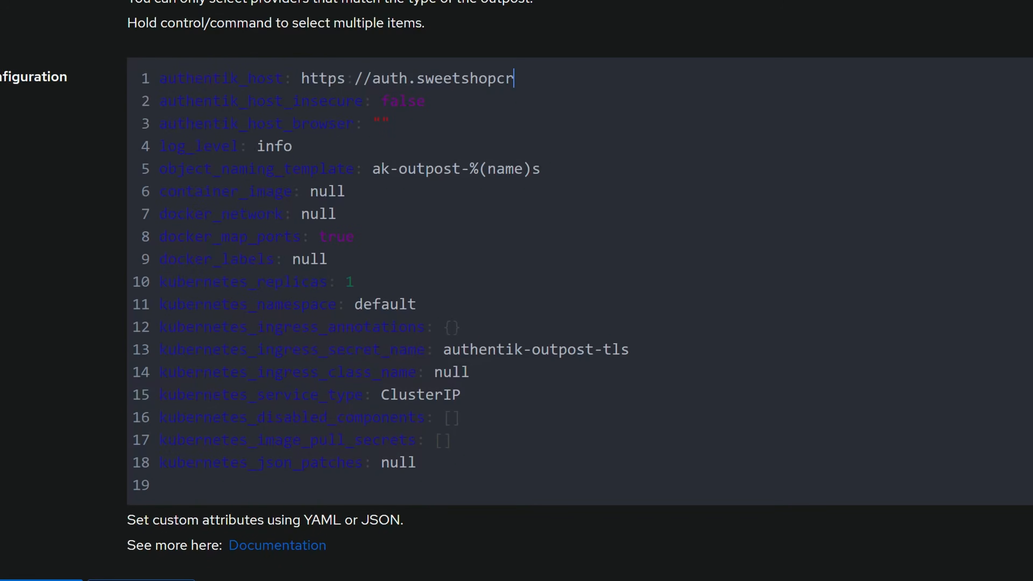
{"action": "type", "text": "eations.net"}
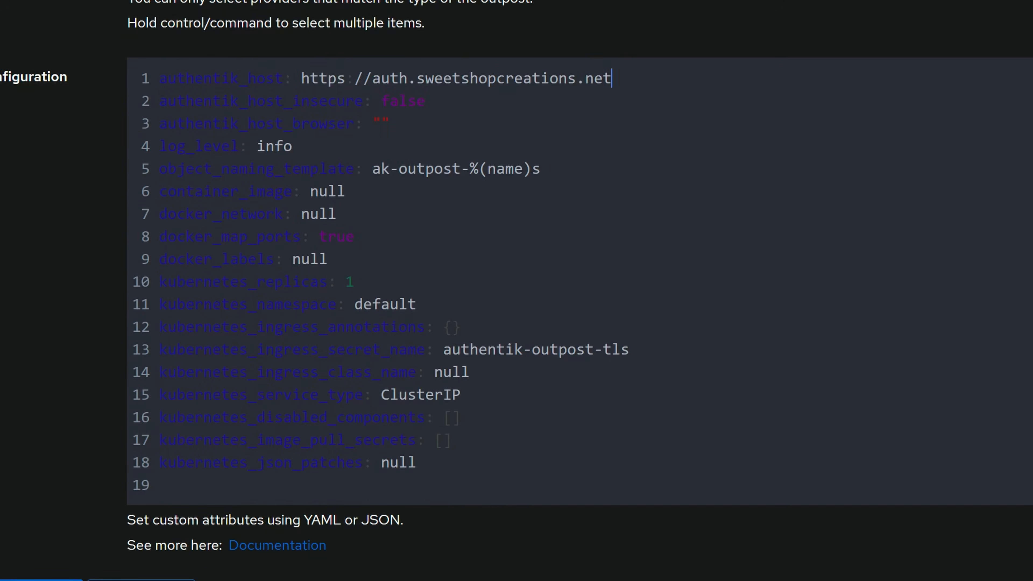
Select docker_network's null value, then bring up Portainer's container list.
{"action": "left_click_drag", "start_coordinate": [159, 214], "coordinate": [337, 215]}
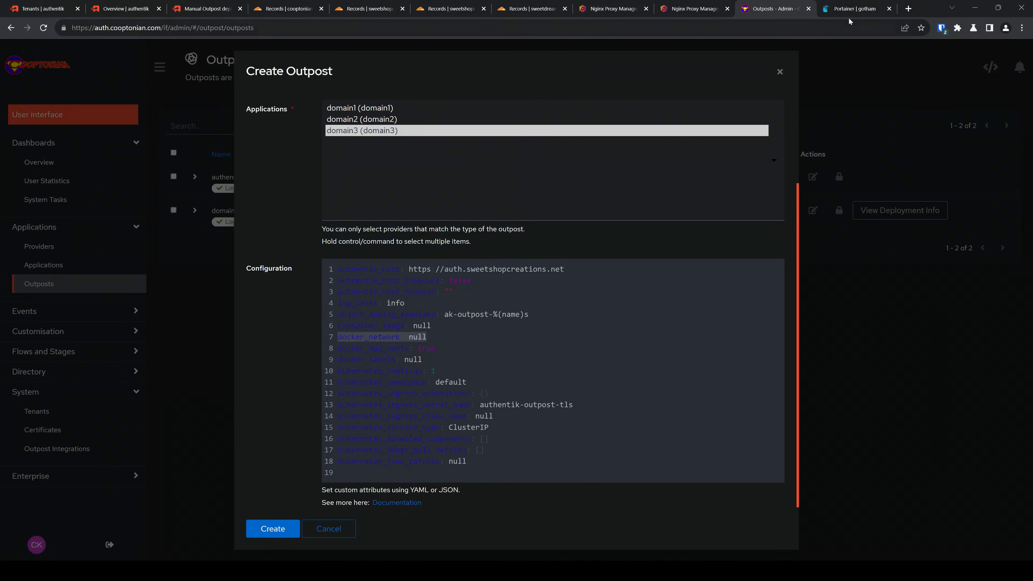
{"action": "left_click", "coordinate": [851, 9]}
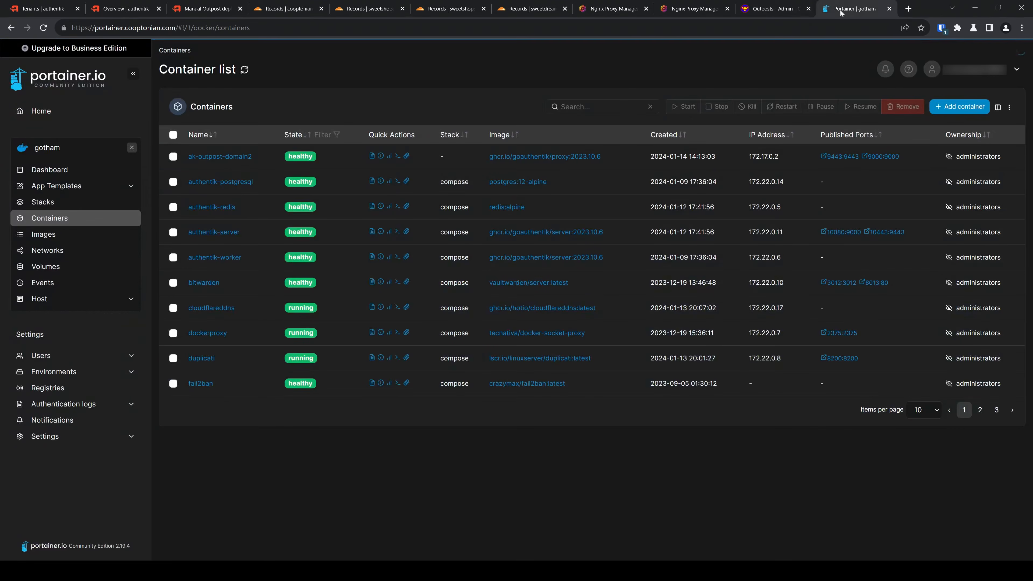
Look up authentik-server's connected network, compose_default, in Portainer and return to the outpost form.
{"action": "left_click", "coordinate": [213, 232]}
{"action": "scroll", "coordinate": [259, 266], "scroll_direction": "down", "scroll_amount": 15}
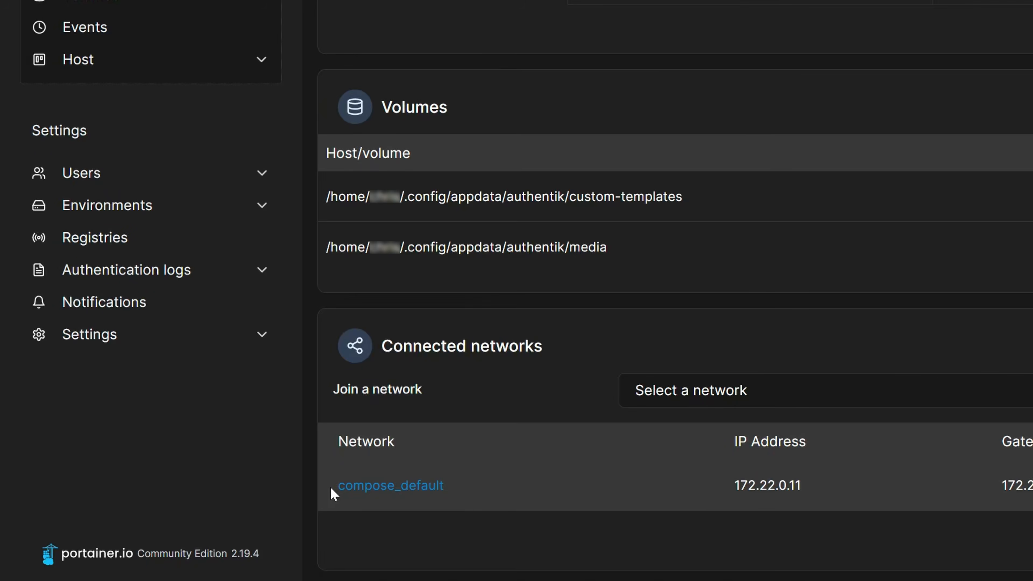
{"action": "left_click_drag", "start_coordinate": [331, 494], "coordinate": [486, 492]}
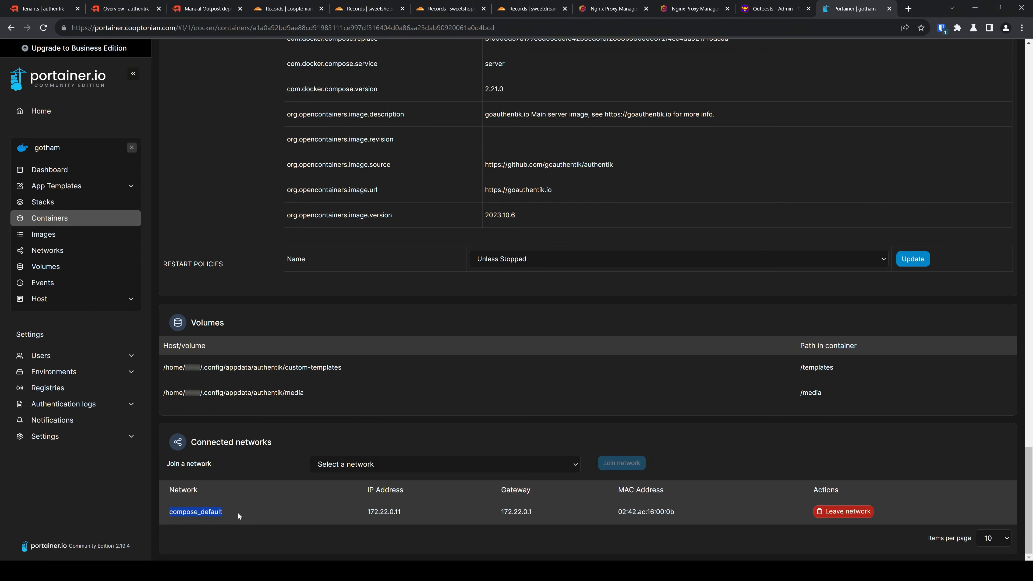
{"action": "left_click", "coordinate": [772, 9]}
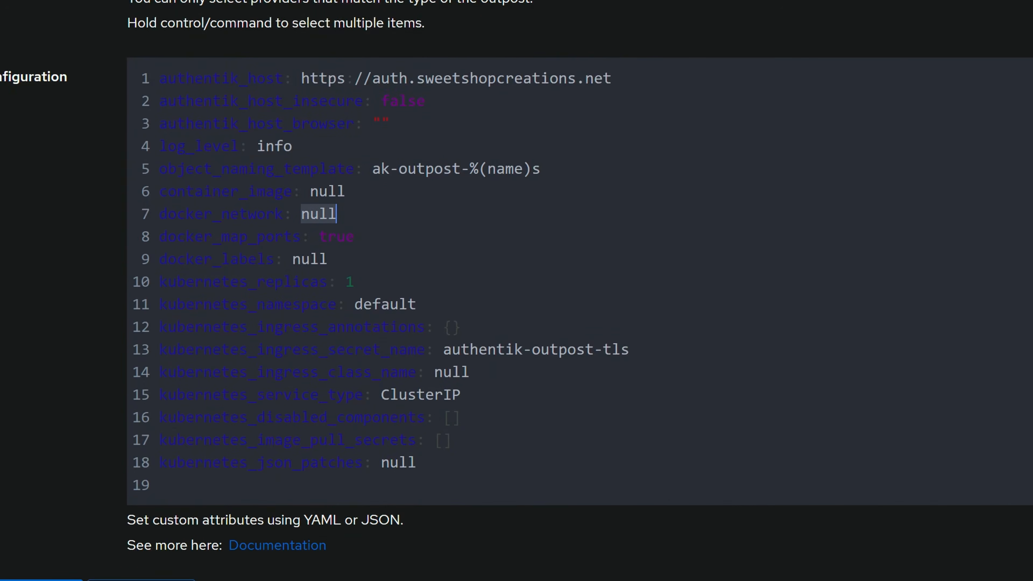
Set docker_network to compose_default and docker_map_ports to false, then create the domain3 outpost.
{"action": "type", "text": "compose_d"}
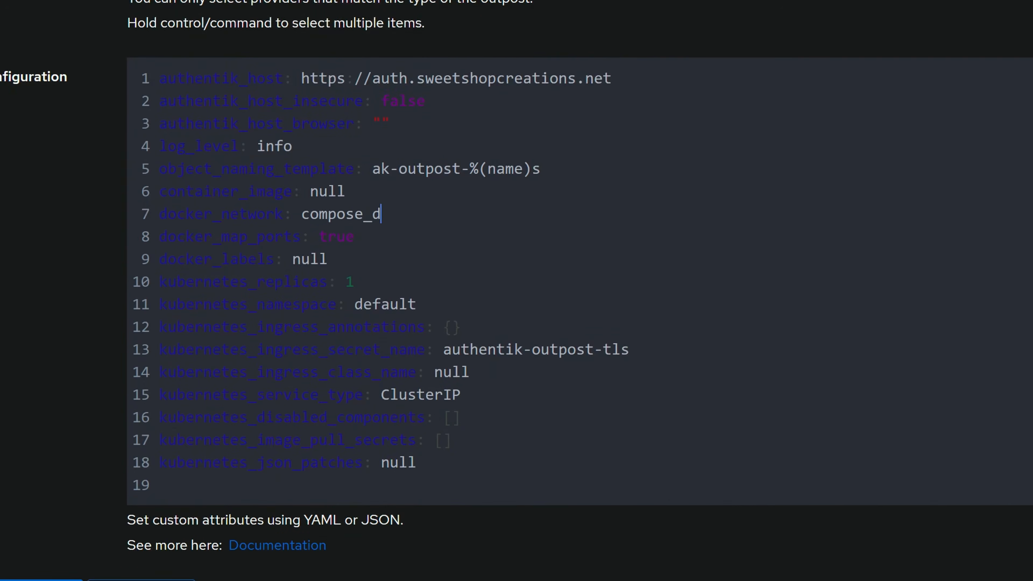
{"action": "type", "text": "efault"}
{"action": "left_click_drag", "start_coordinate": [160, 237], "coordinate": [354, 237]}
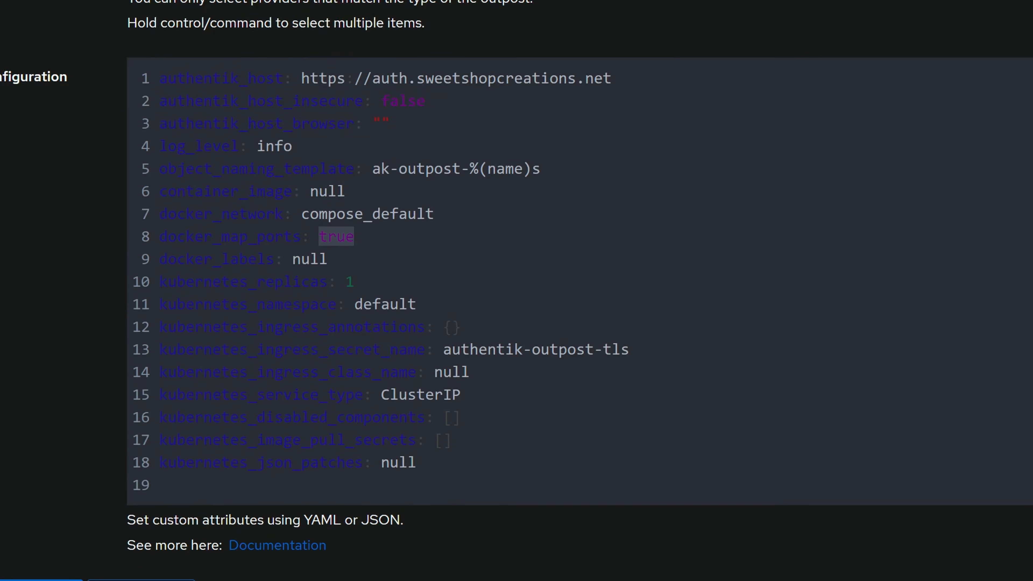
{"action": "type", "text": "false"}
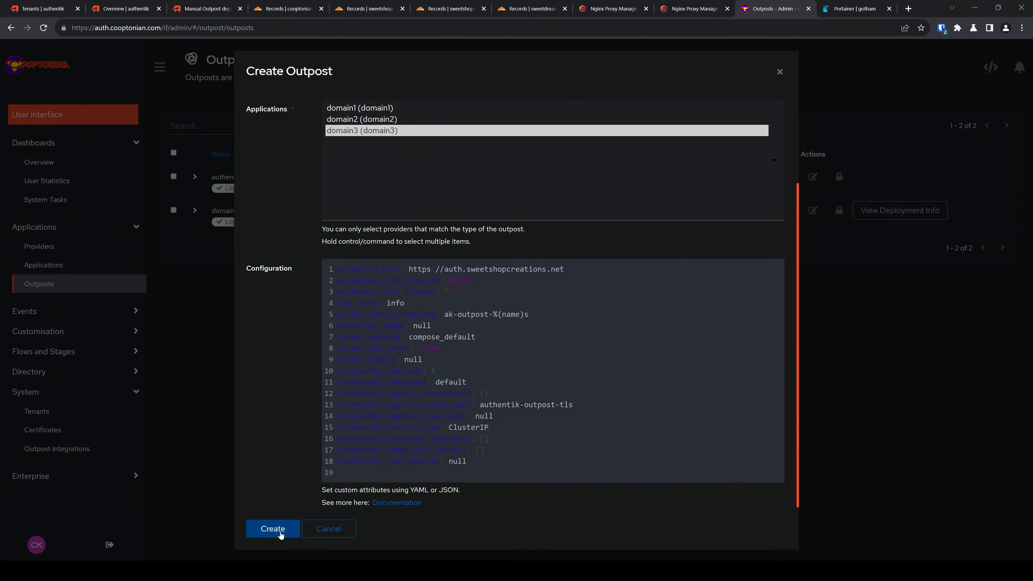
{"action": "left_click", "coordinate": [280, 534]}
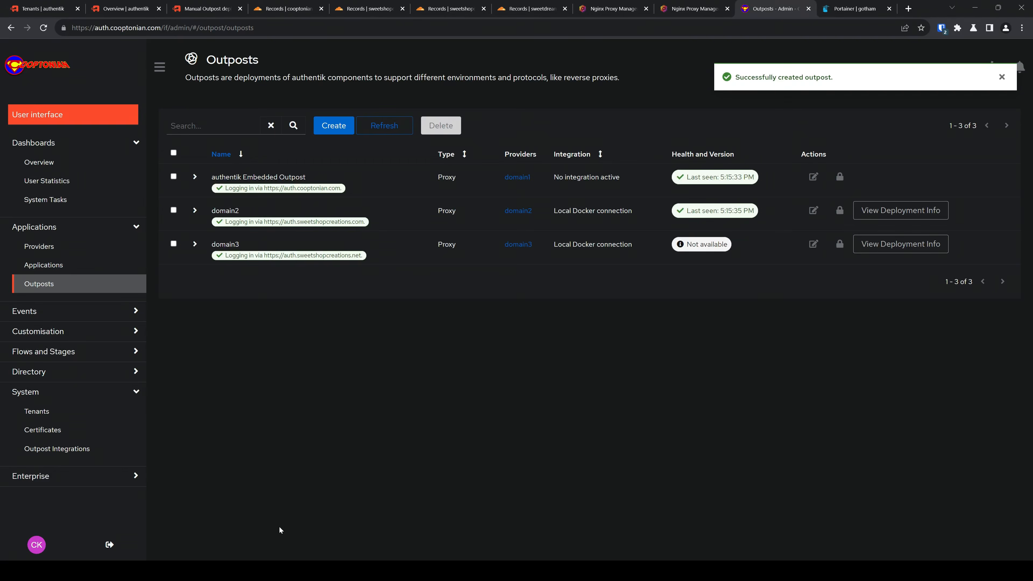
Refresh Portainer's containers to confirm ak-outpost-domain3 is running, then return to authentik Outposts.
{"action": "left_click", "coordinate": [854, 14]}
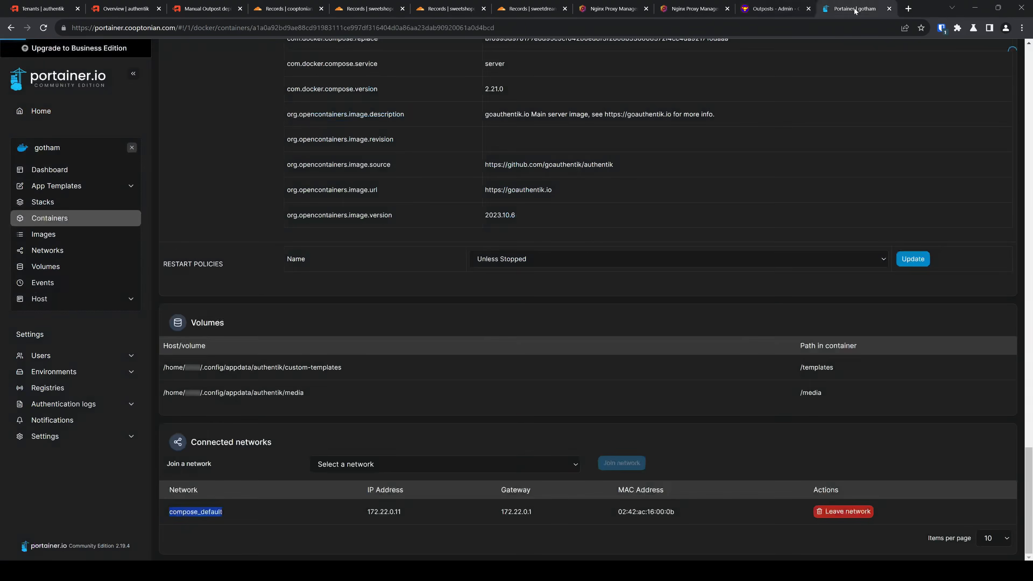
{"action": "left_click", "coordinate": [50, 224]}
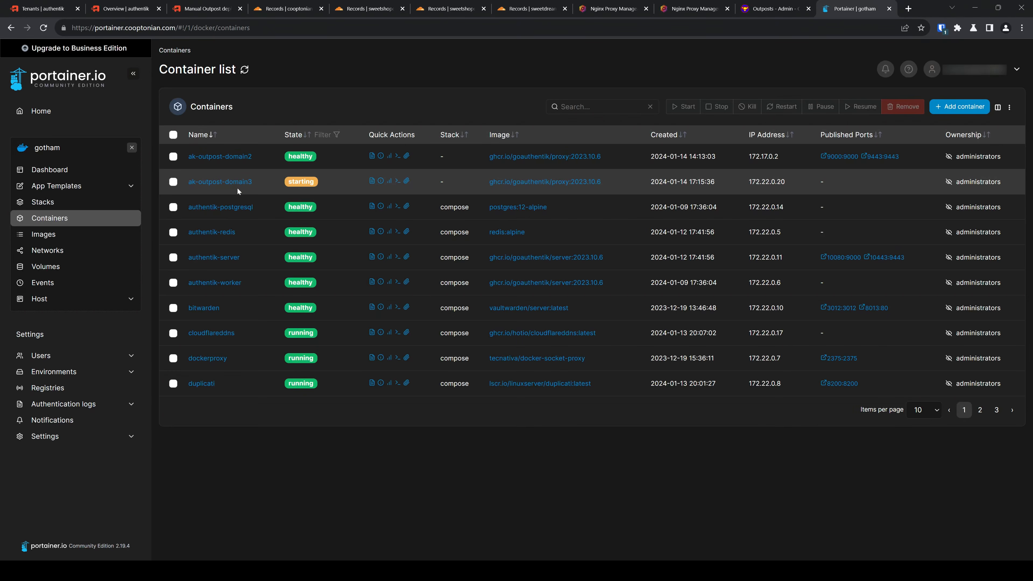
{"action": "left_click", "coordinate": [245, 71]}
{"action": "left_click", "coordinate": [775, 9]}
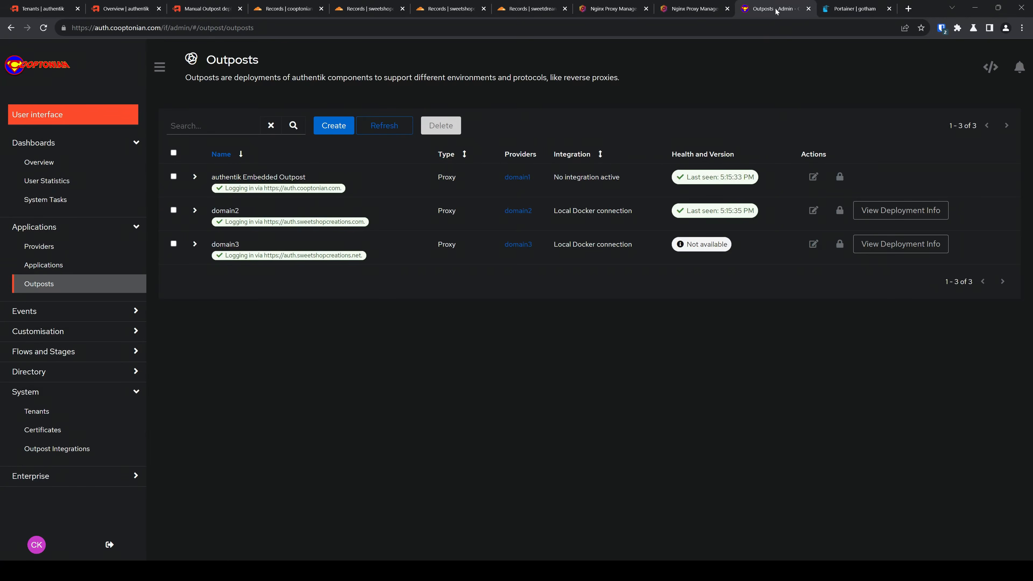
Confirm domain3's outpost is healthy and copy the domain3 provider's Nginx Proxy Manager snippet.
{"action": "left_click", "coordinate": [42, 28]}
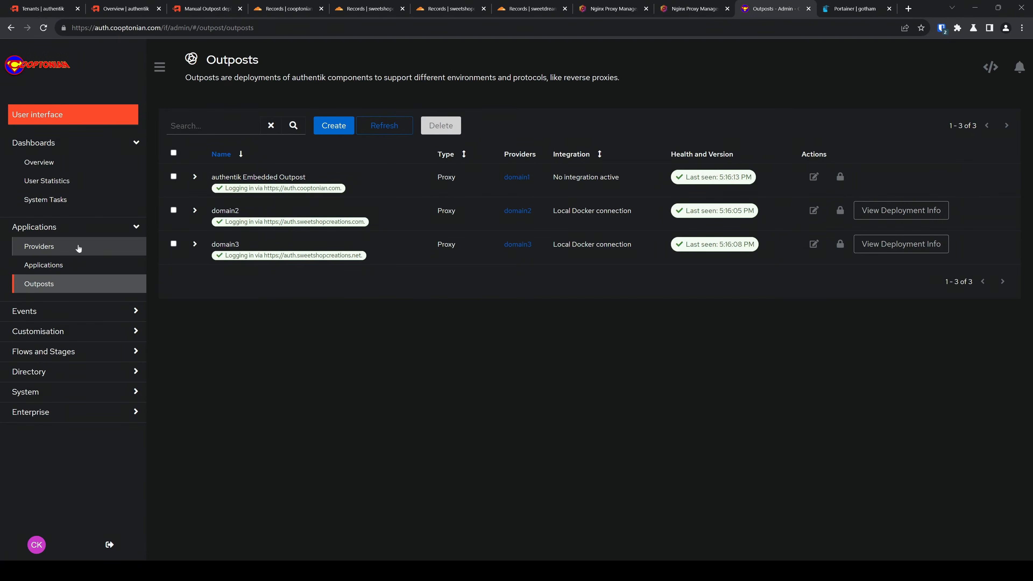
{"action": "left_click", "coordinate": [31, 250]}
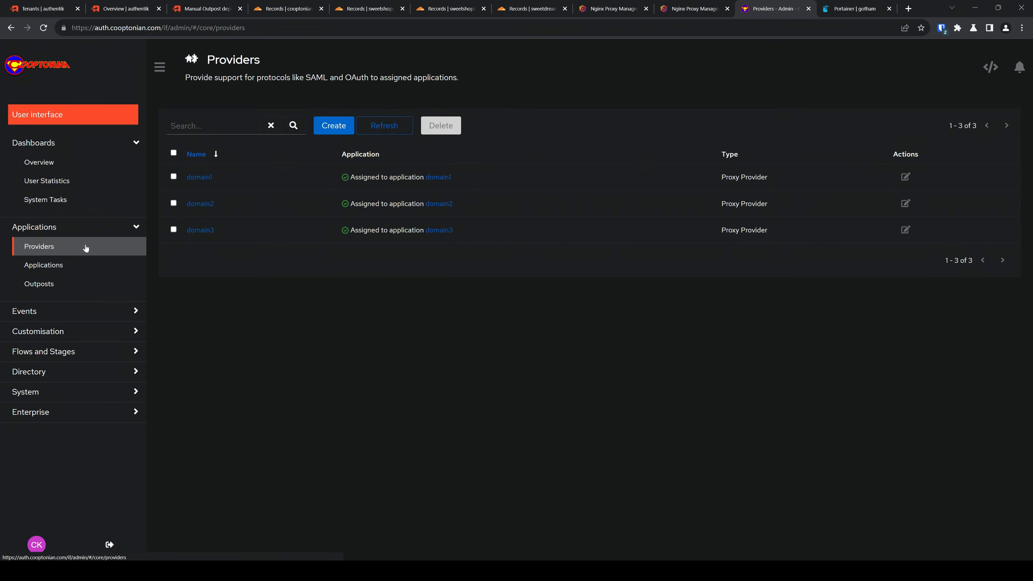
{"action": "left_click", "coordinate": [201, 230]}
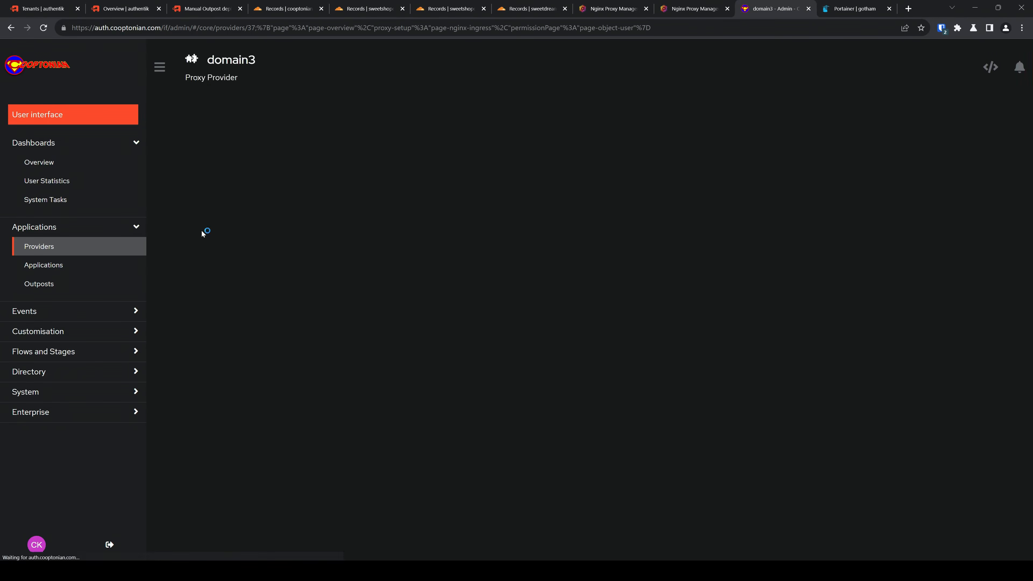
{"action": "scroll", "coordinate": [257, 292], "scroll_direction": "down", "scroll_amount": 5}
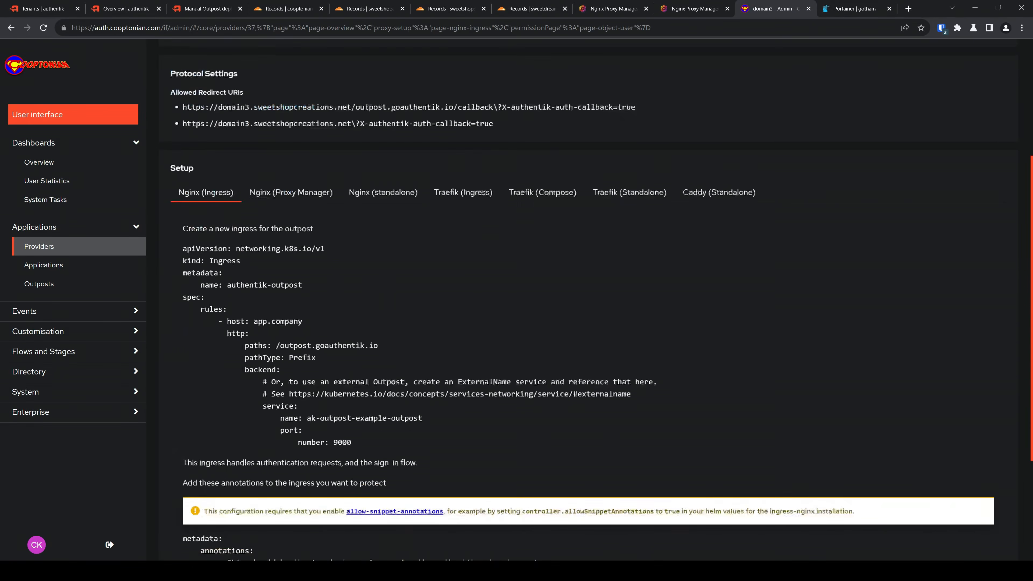
{"action": "left_click", "coordinate": [282, 195]}
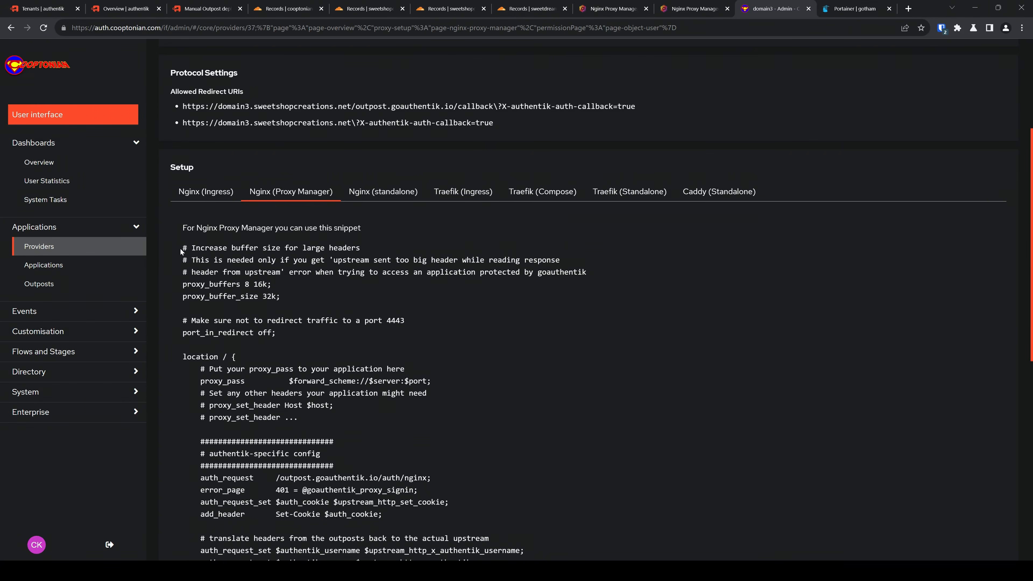
{"action": "left_click_drag", "start_coordinate": [181, 251], "coordinate": [199, 514]}
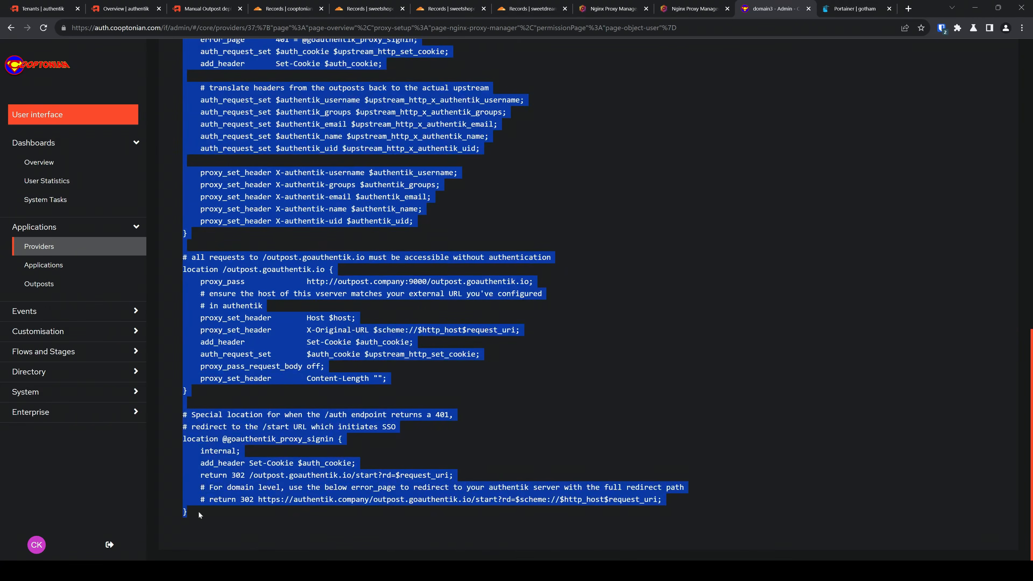
Open the domain3 proxy host's custom Nginx configuration in Nginx Proxy Manager.
{"action": "left_click", "coordinate": [692, 8]}
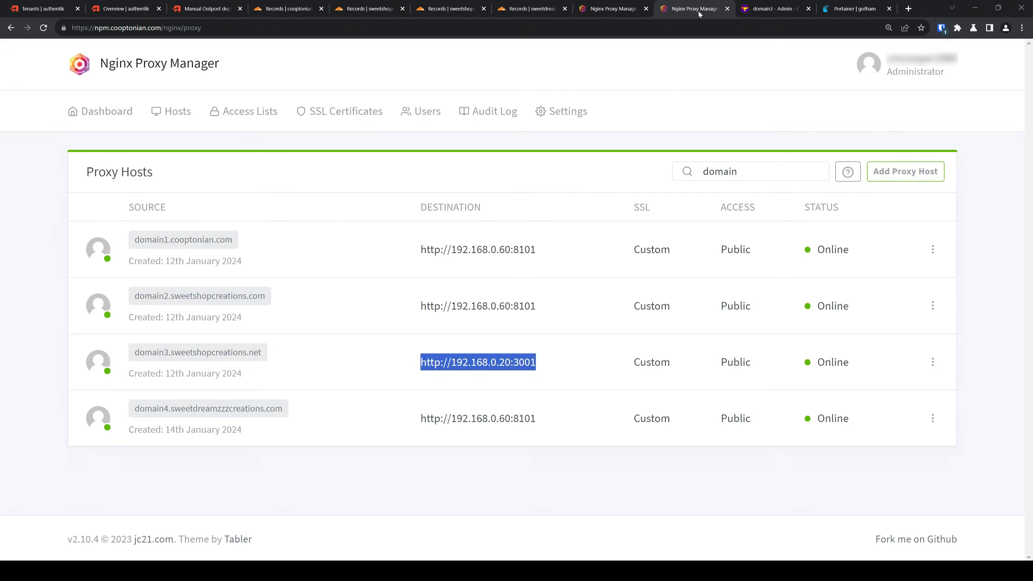
{"action": "left_click", "coordinate": [885, 364]}
{"action": "left_click", "coordinate": [933, 363]}
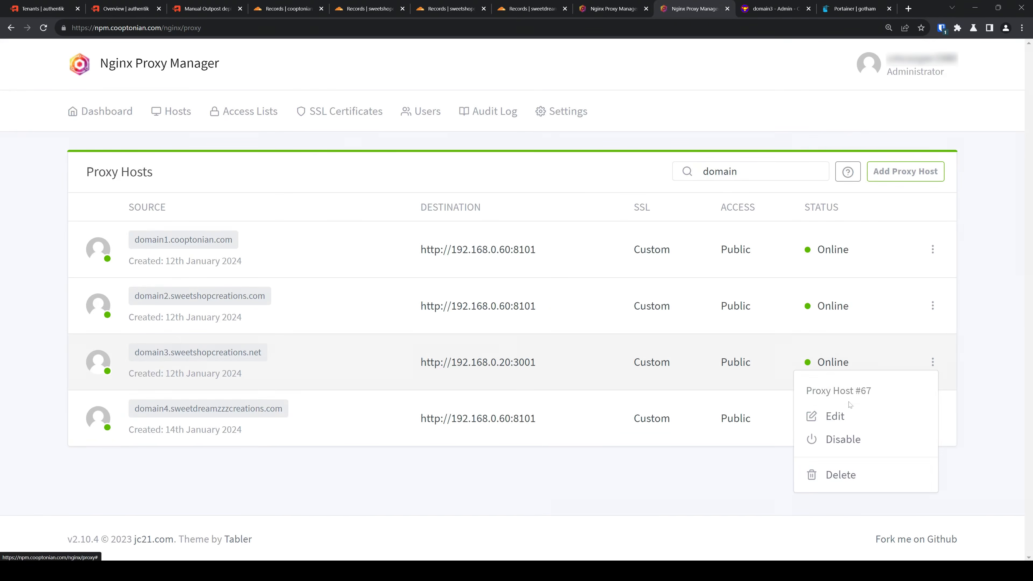
{"action": "left_click", "coordinate": [830, 416]}
{"action": "left_click", "coordinate": [593, 126]}
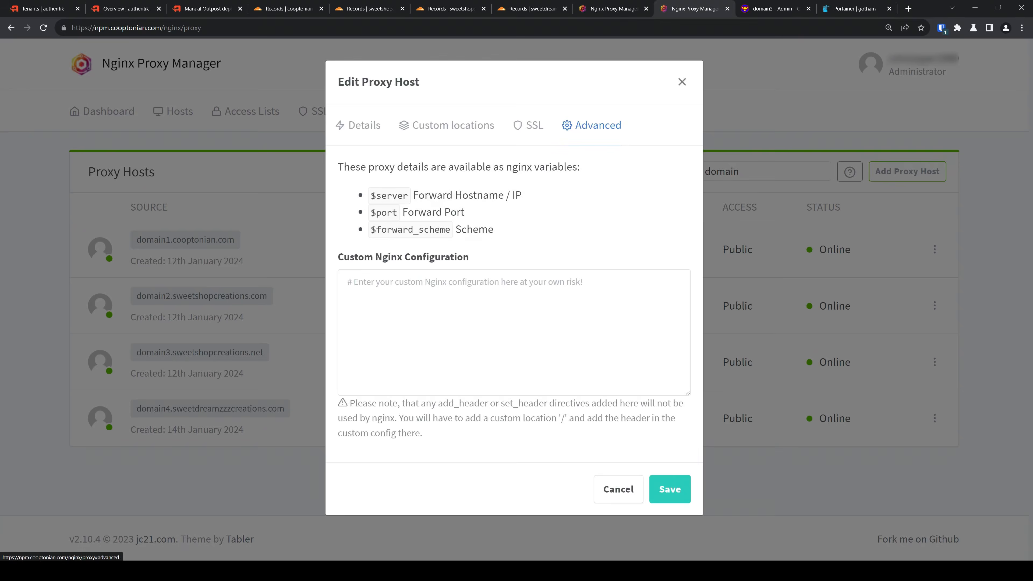
Paste the authentik snippet, replace outpost.company with ak-outpost-domain3, and save the host.
{"action": "key", "text": "ctrl+v"}
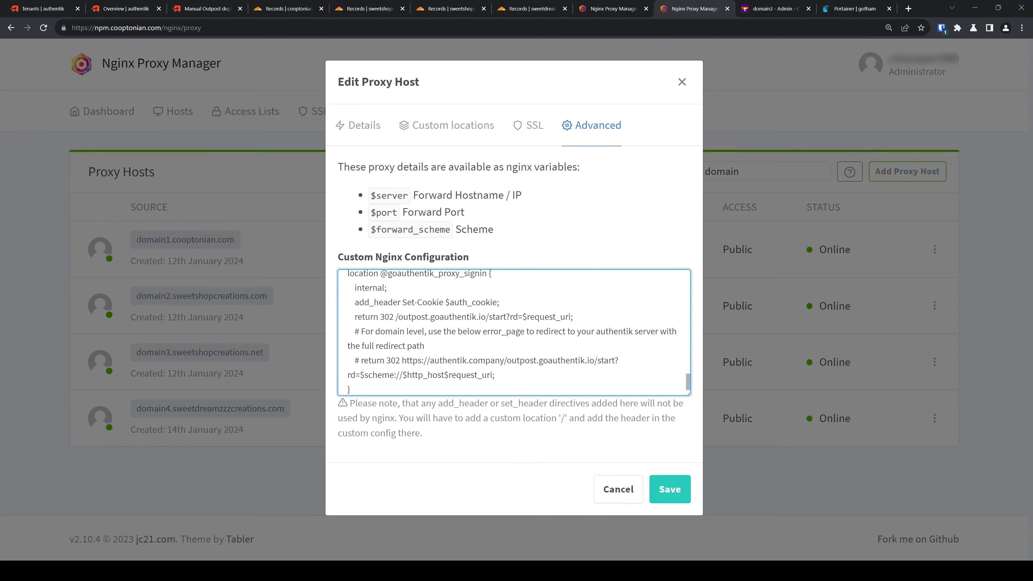
{"action": "scroll", "coordinate": [514, 332], "scroll_direction": "up", "scroll_amount": 5}
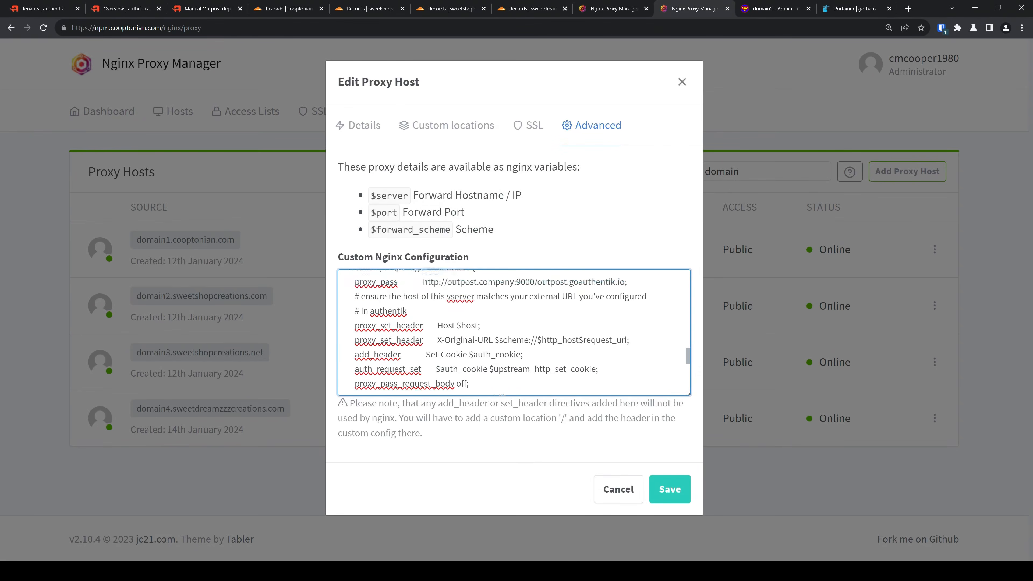
{"action": "scroll", "coordinate": [515, 332], "scroll_direction": "up", "scroll_amount": 1}
{"action": "left_click_drag", "start_coordinate": [447, 310], "coordinate": [515, 310]}
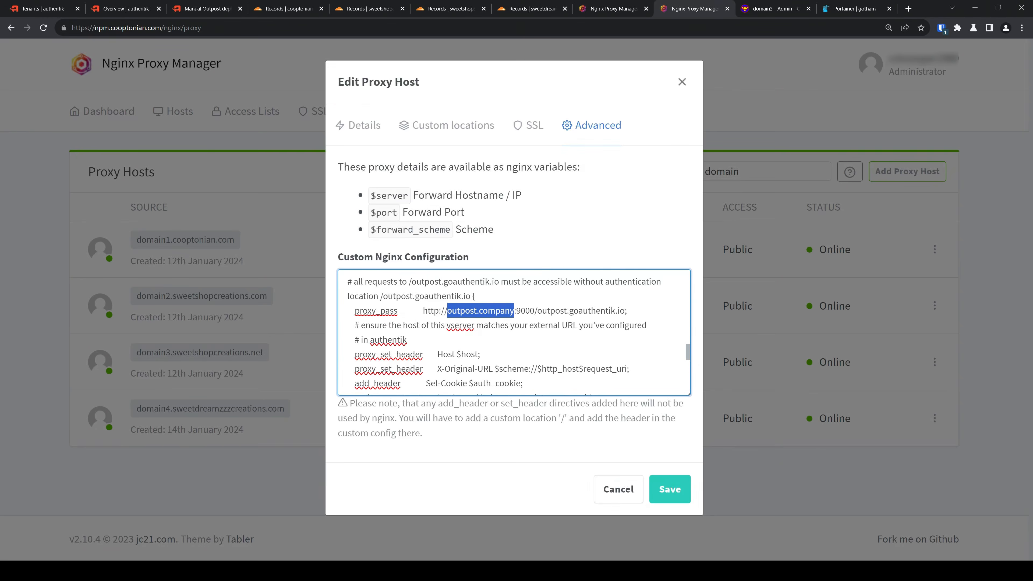
{"action": "type", "text": "ak-out"}
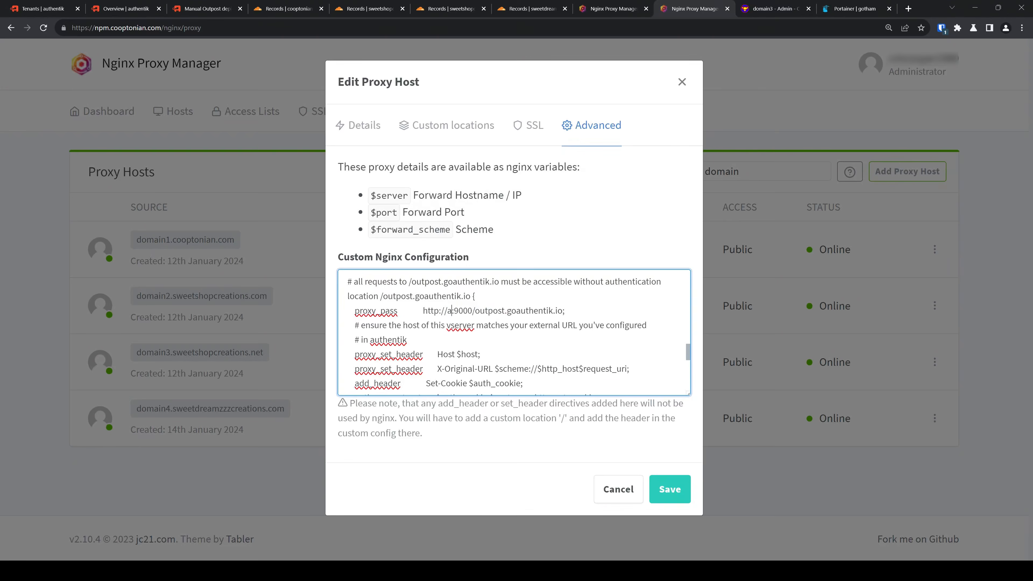
{"action": "type", "text": "post"}
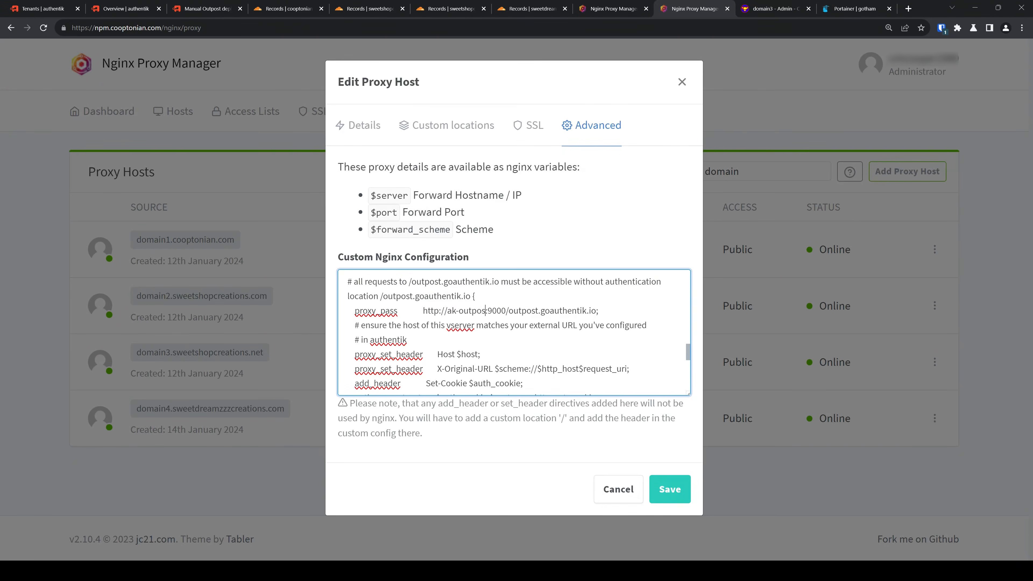
{"action": "type", "text": "-domain3"}
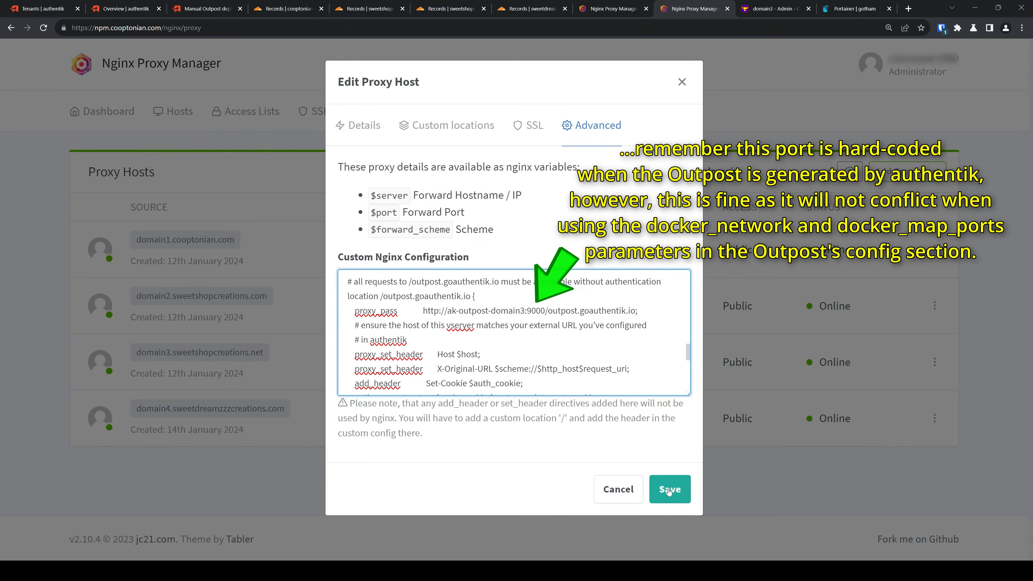
{"action": "left_click", "coordinate": [669, 490]}
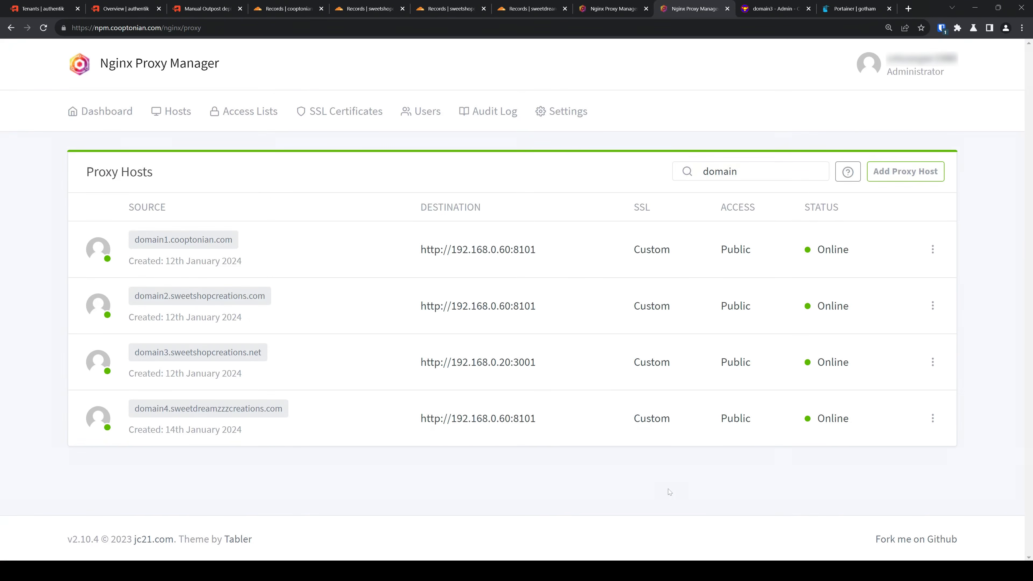
Browse to domain3.sweetshopcreations.net in a private window.
{"action": "key", "text": "ctrl+shift+n"}
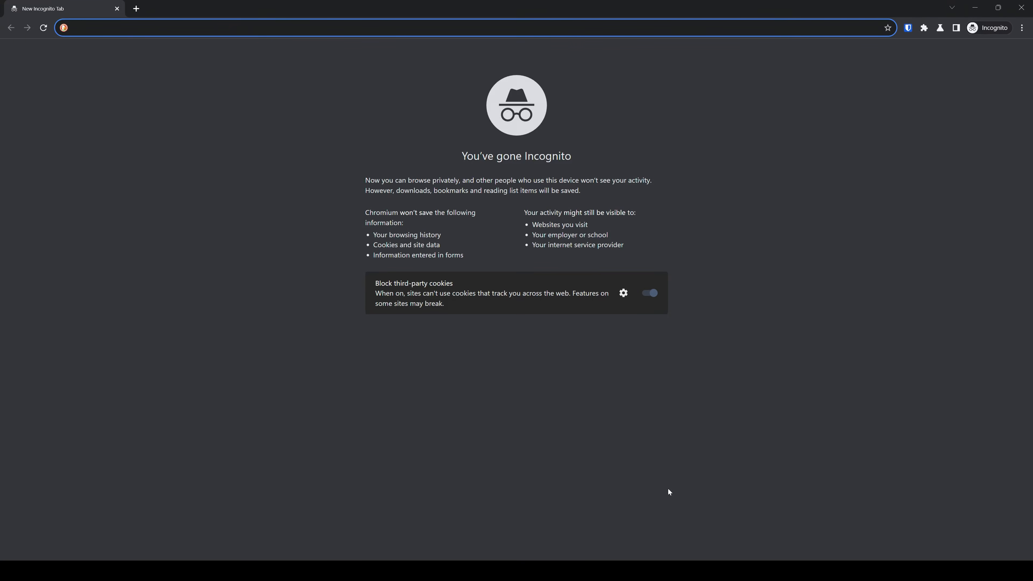
{"action": "type", "text": "domain3."}
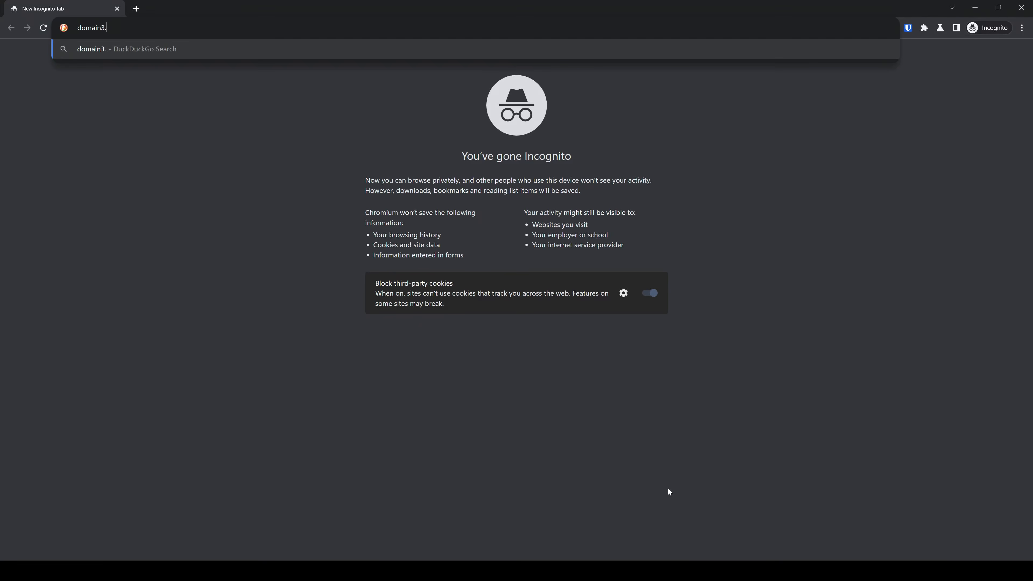
{"action": "type", "text": "sweetshopcreations.net"}
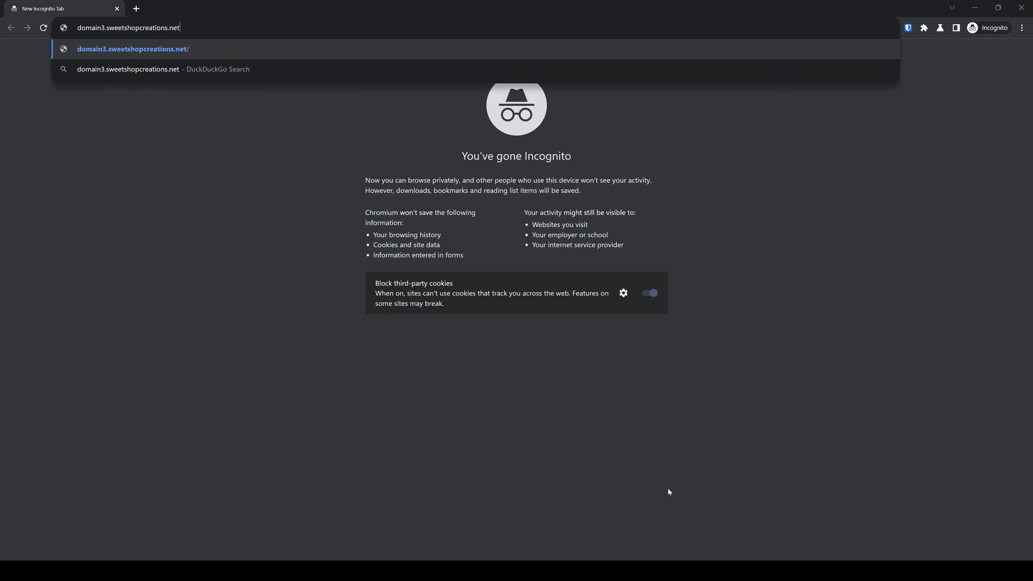
{"action": "key", "text": "Return"}
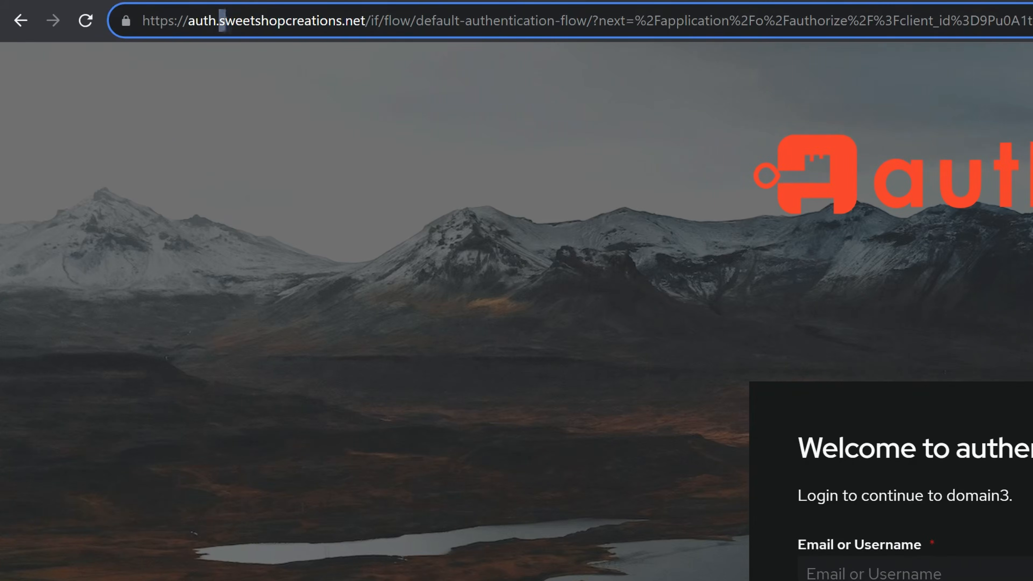
{"action": "left_click_drag", "start_coordinate": [110, 28], "coordinate": [183, 27]}
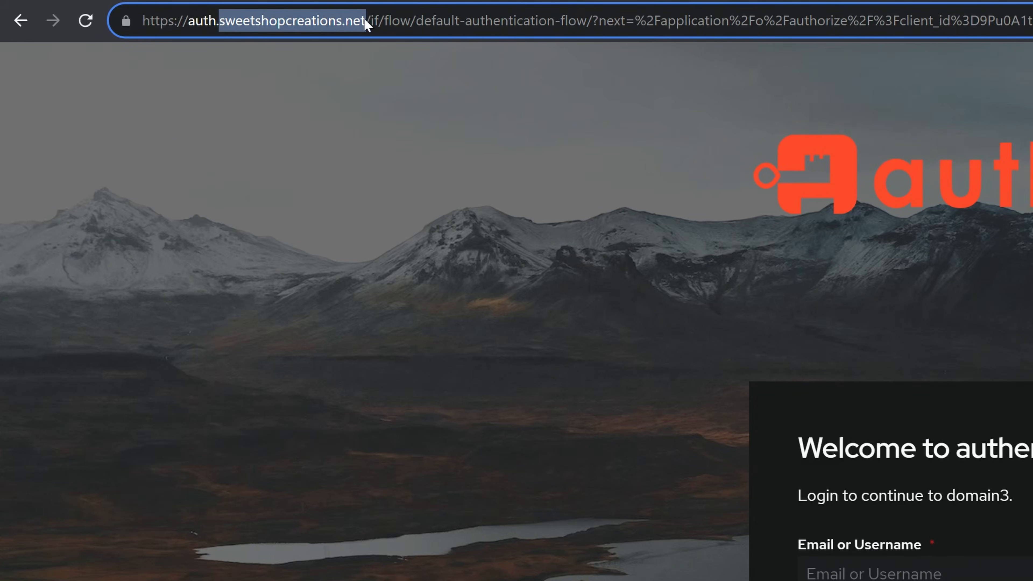
Sign in with the username, password and authenticator code to reach domain3's Uptime Kuma page.
{"action": "left_click", "coordinate": [933, 545]}
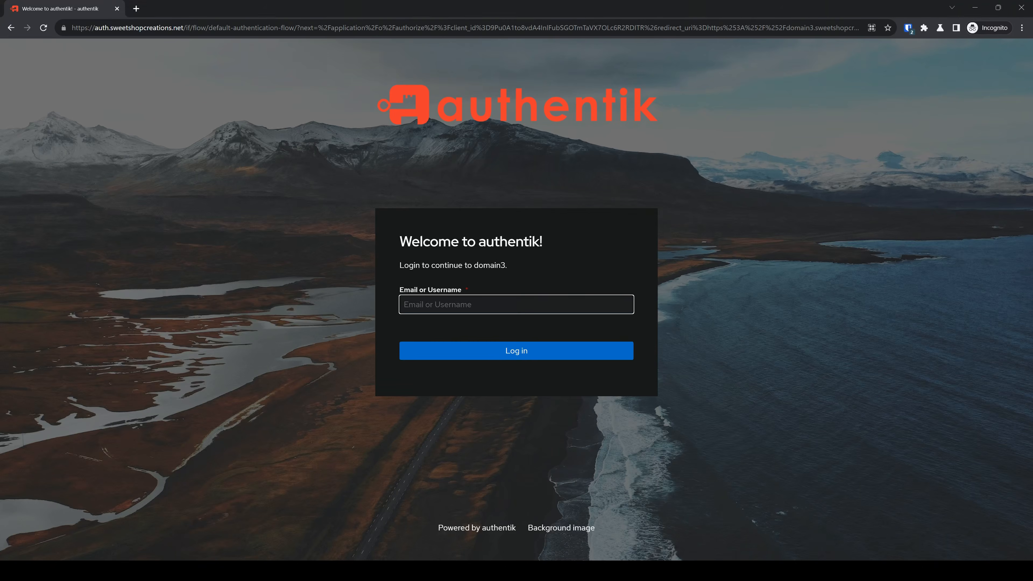
{"action": "type", "text": "CKent"}
{"action": "left_click", "coordinate": [516, 355]}
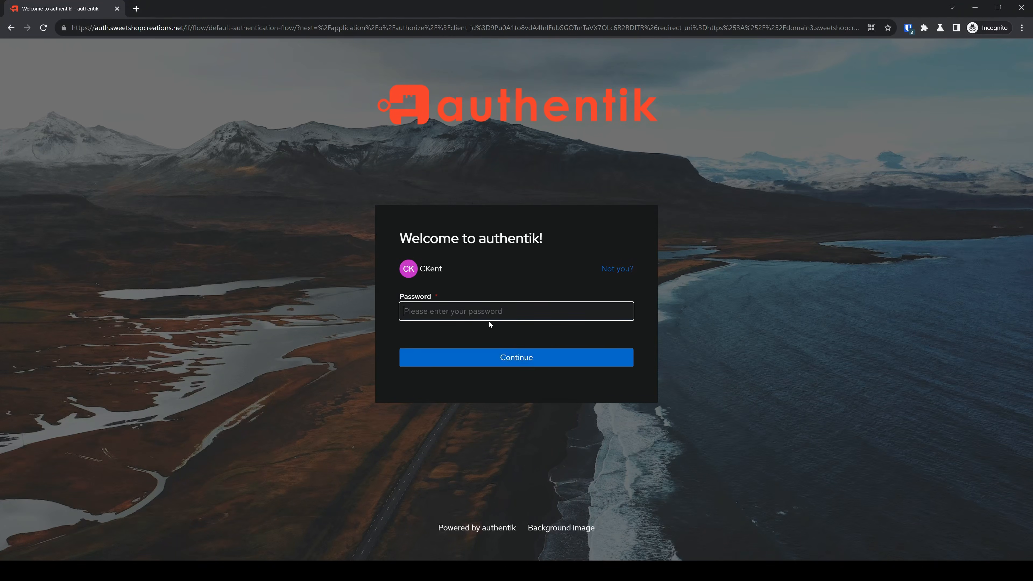
{"action": "left_click", "coordinate": [518, 359]}
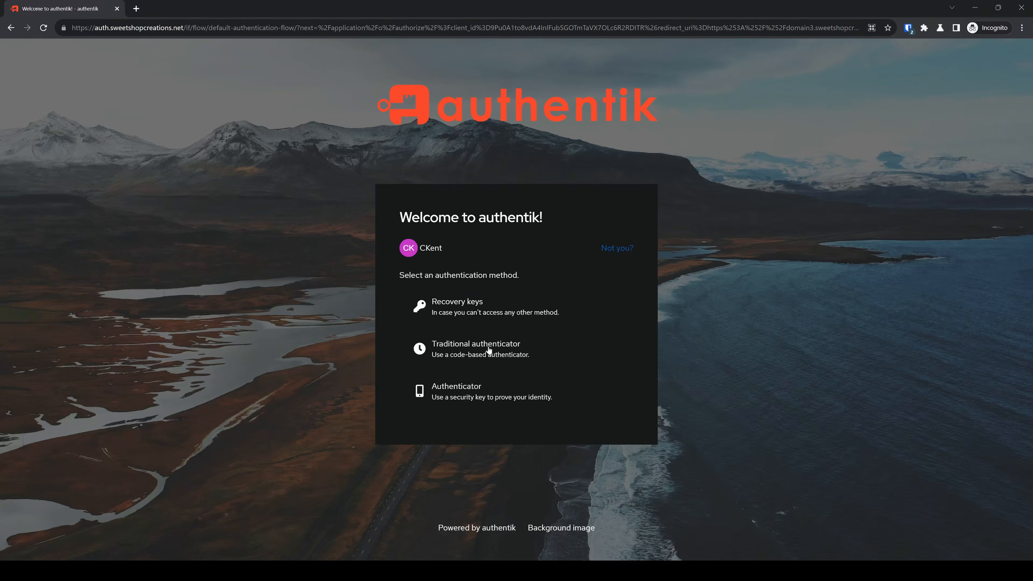
{"action": "left_click", "coordinate": [489, 349]}
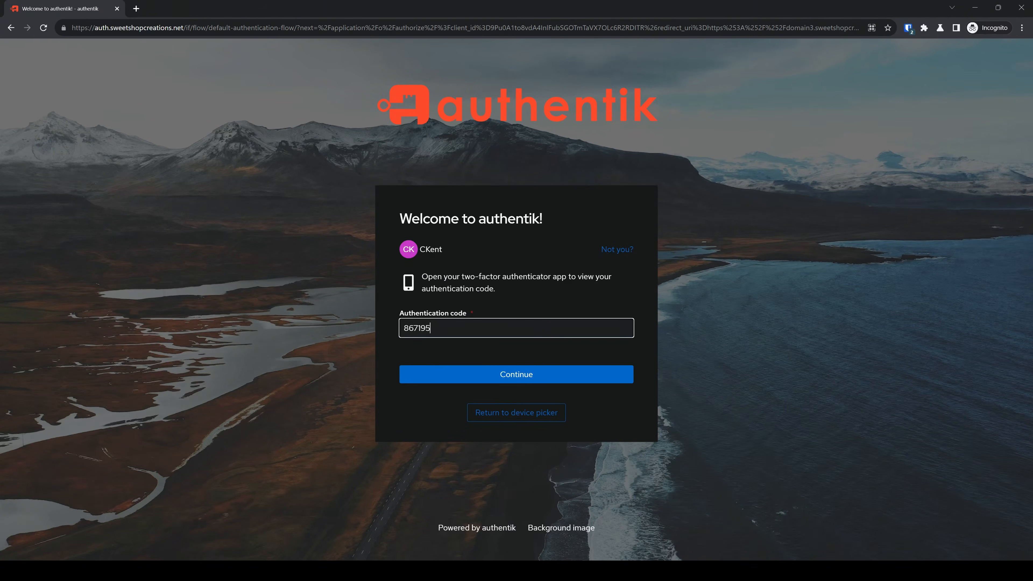
{"action": "left_click", "coordinate": [515, 376]}
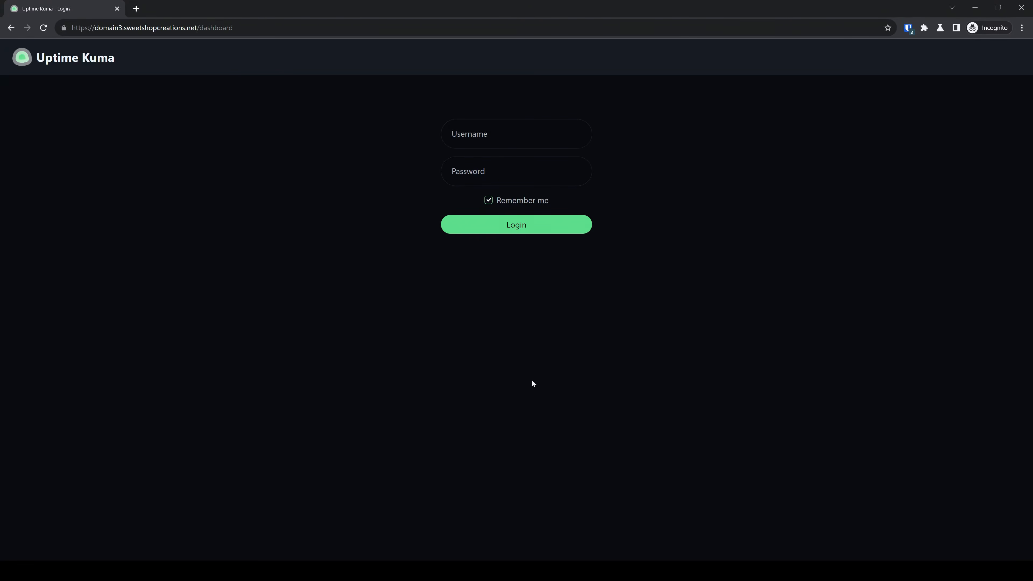
Close the private window and enter auth.sweetshopcreations.net in a fresh one.
{"action": "left_click", "coordinate": [1024, 9]}
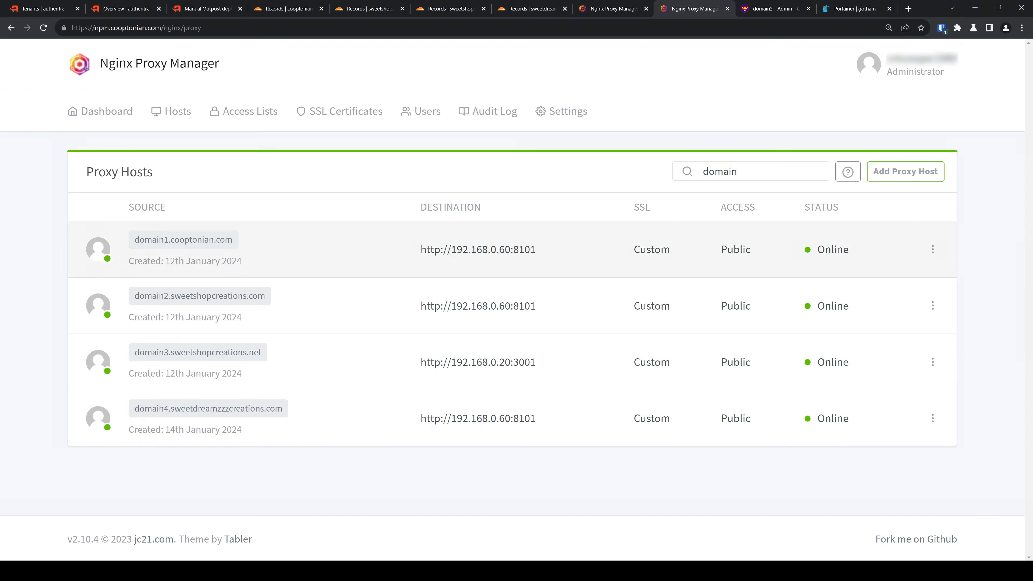
{"action": "key", "text": "ctrl+shift+n"}
{"action": "type", "text": "auth."}
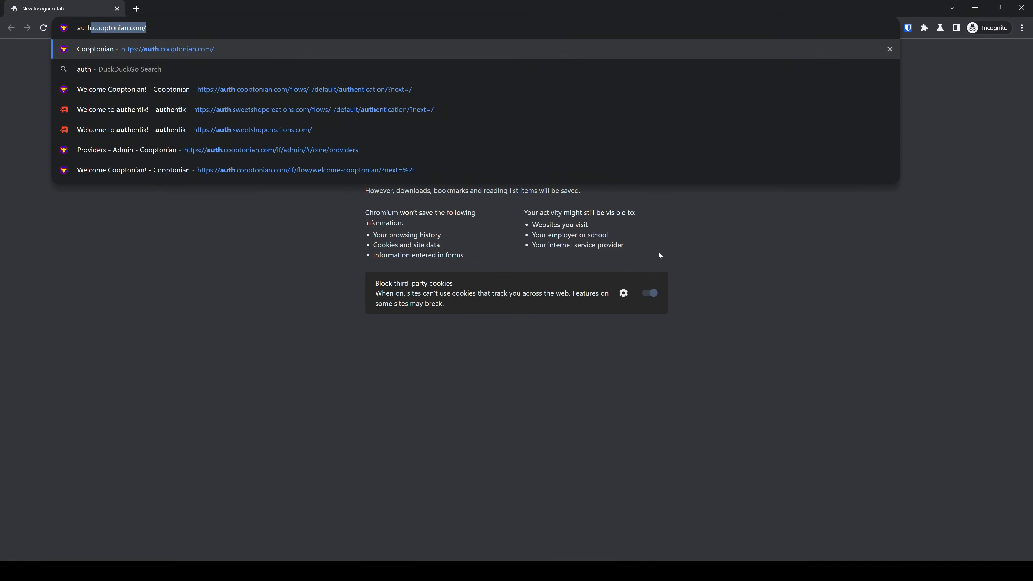
{"action": "type", "text": "sweetshop"}
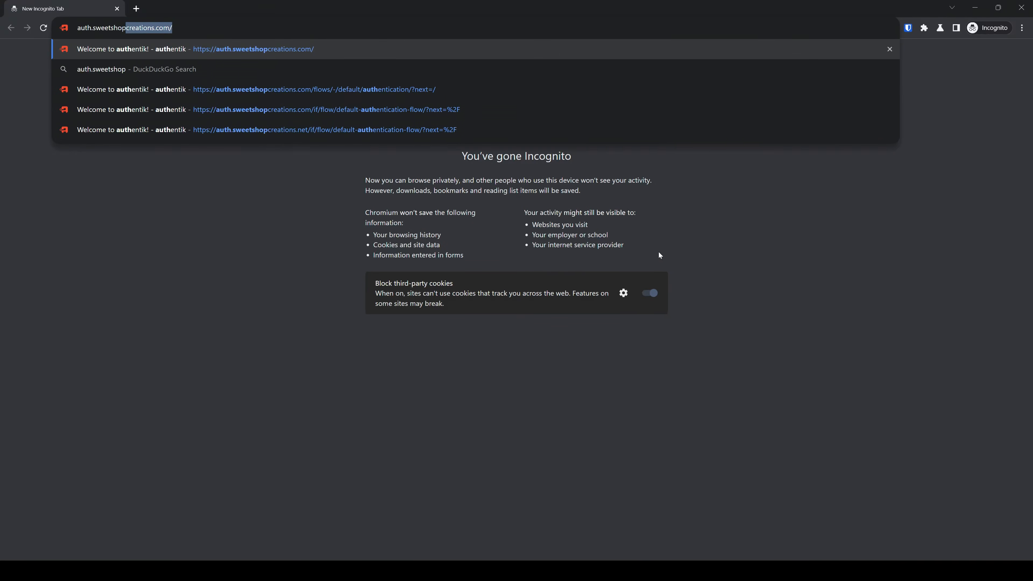
{"action": "type", "text": "creations.net"}
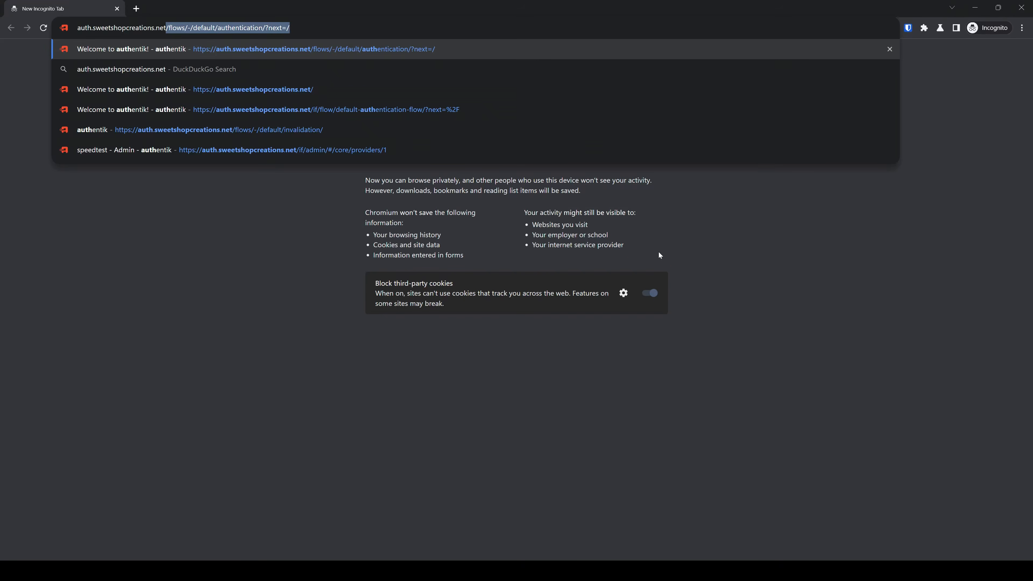
Log in at auth.sweetshopcreations.net with username, password and authenticator code, then launch domain3.
{"action": "key", "text": "Delete"}
{"action": "key", "text": "Return"}
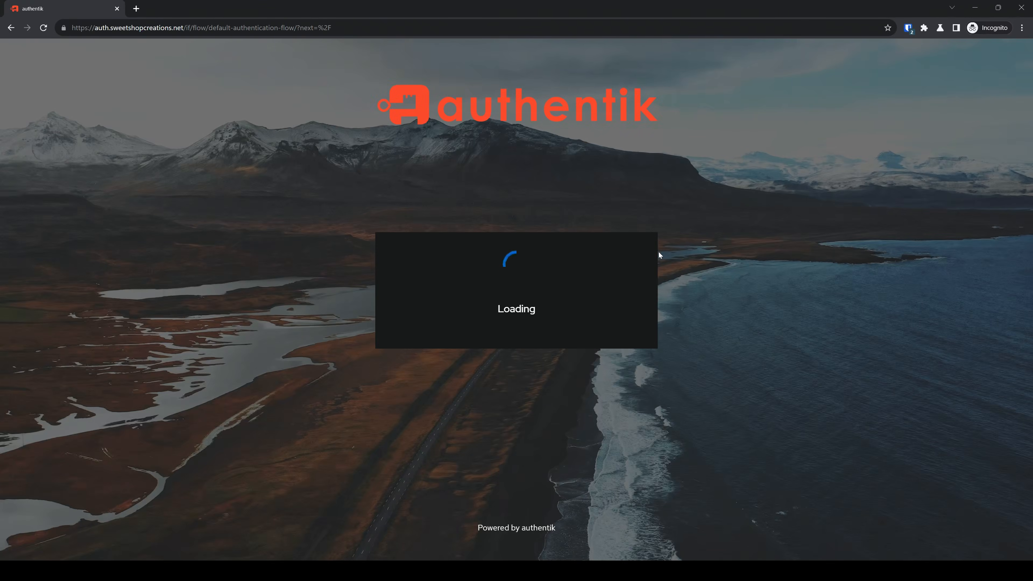
{"action": "type", "text": "CKent"}
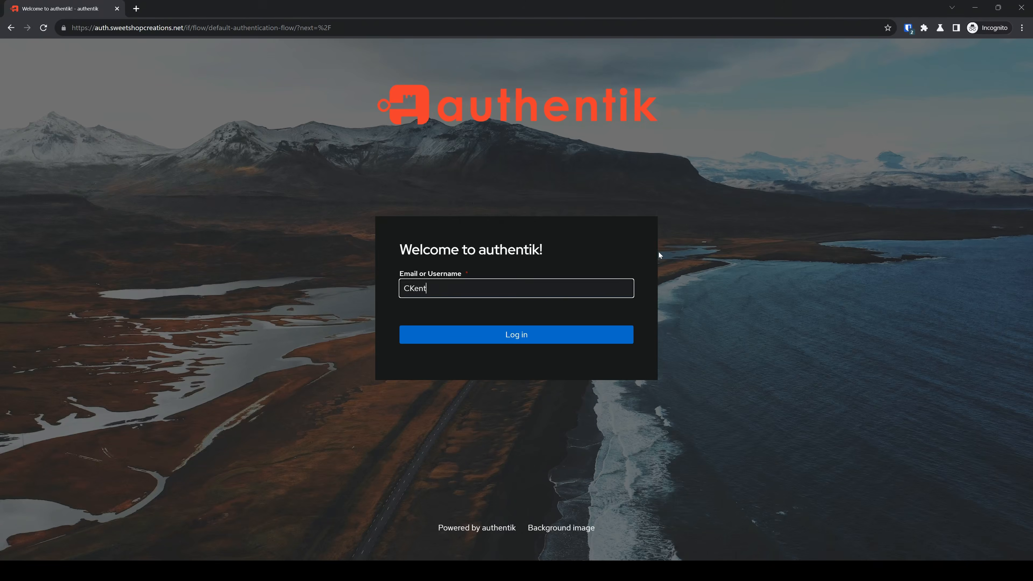
{"action": "key", "text": "Return"}
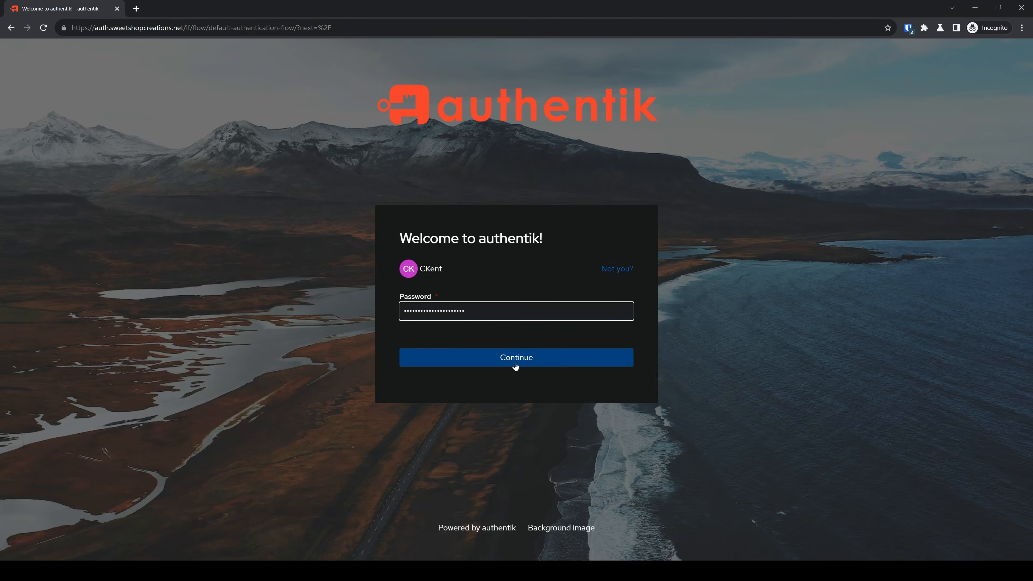
{"action": "left_click", "coordinate": [516, 362]}
{"action": "left_click", "coordinate": [516, 364]}
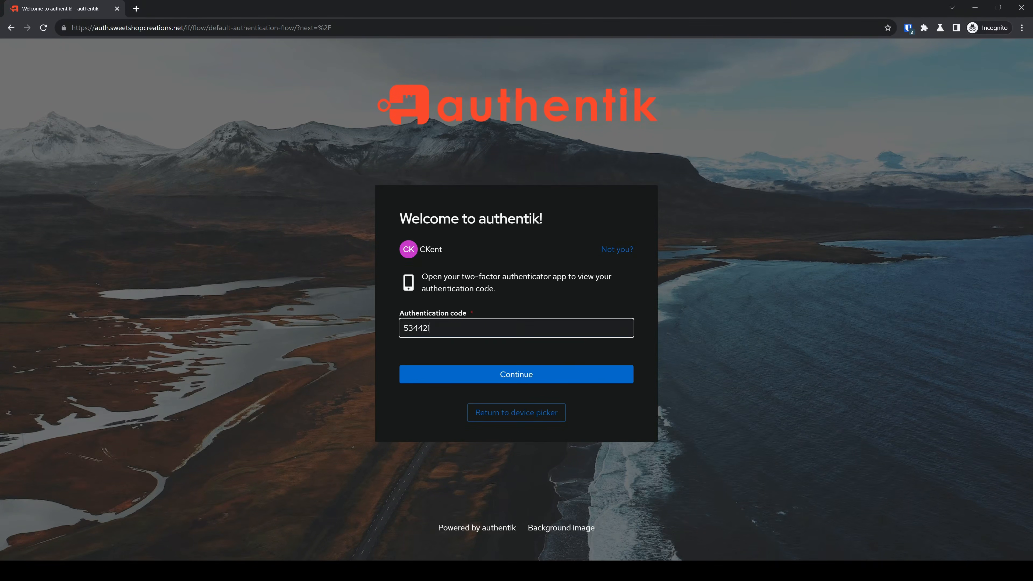
{"action": "left_click", "coordinate": [518, 374]}
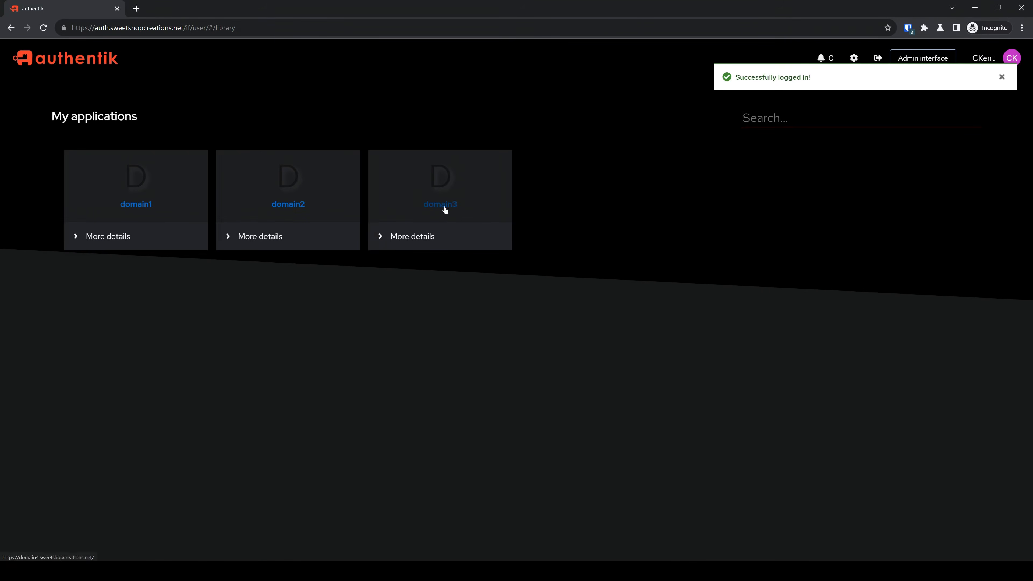
{"action": "left_click", "coordinate": [445, 208]}
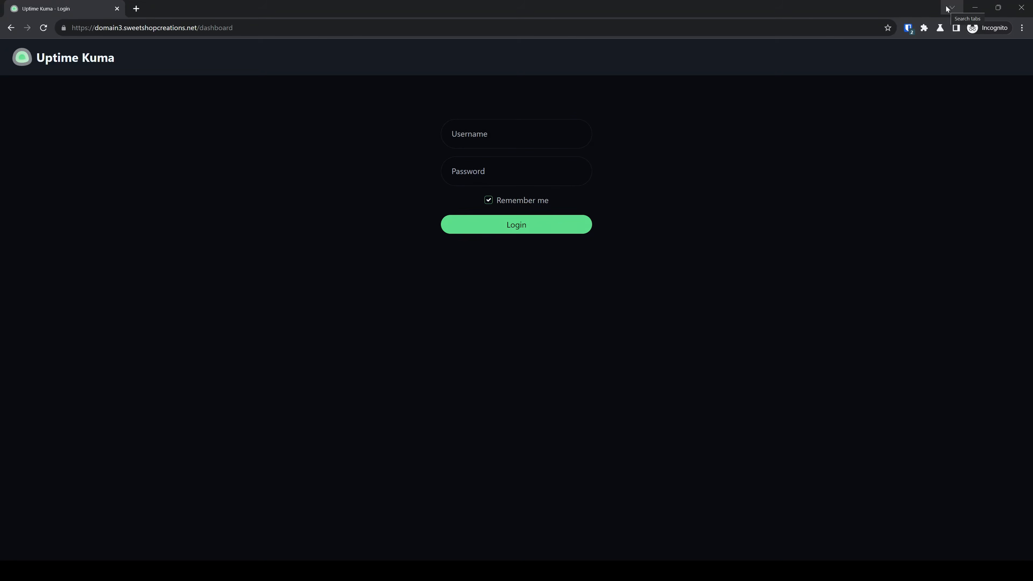
Close the private window and return to the authentik domain3 admin tab.
{"action": "left_click", "coordinate": [1022, 8]}
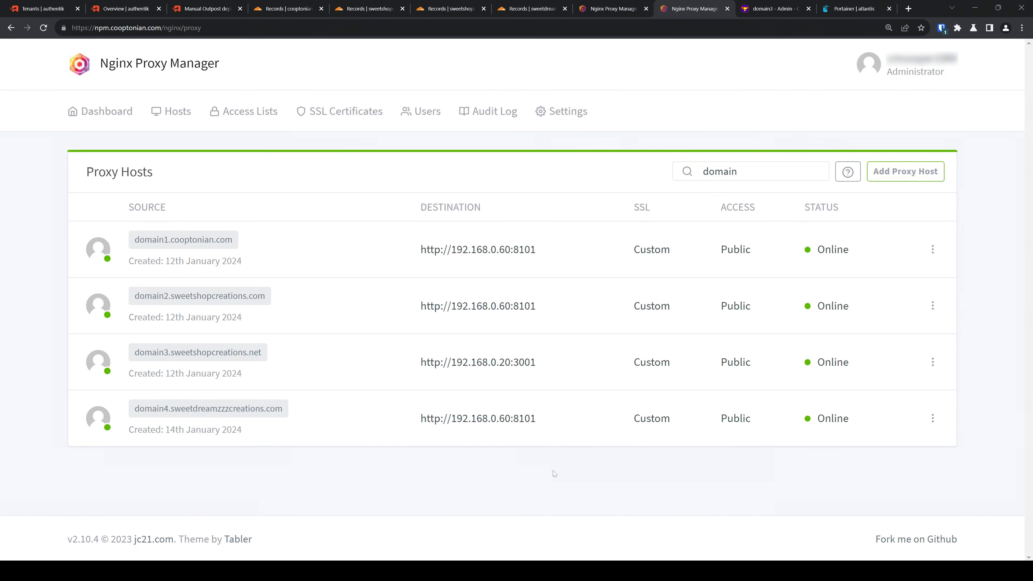
{"action": "left_click", "coordinate": [768, 13]}
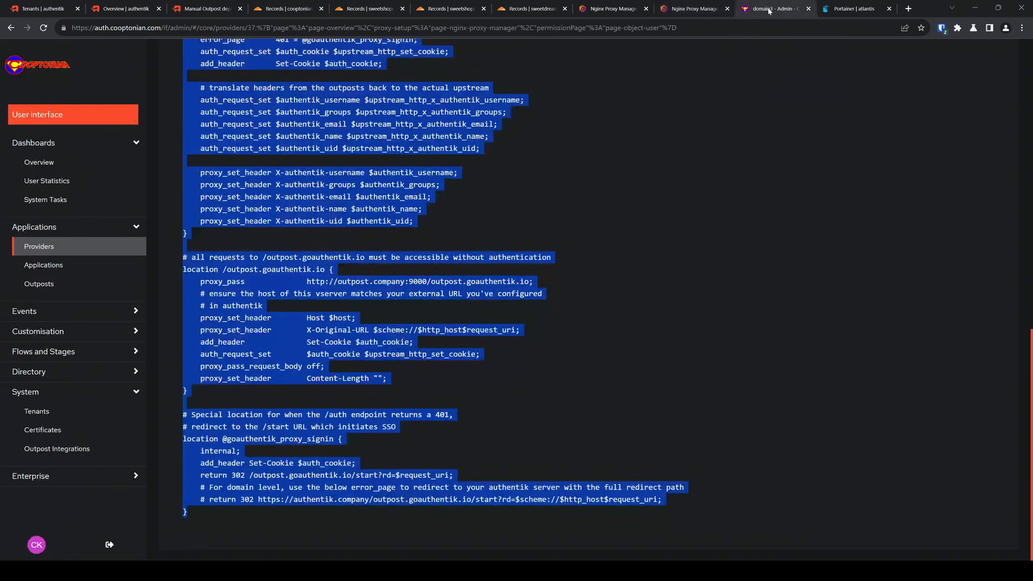
Start a new tenant with domain auth.sweetdreamzzzcreations.com.
{"action": "left_click", "coordinate": [43, 413]}
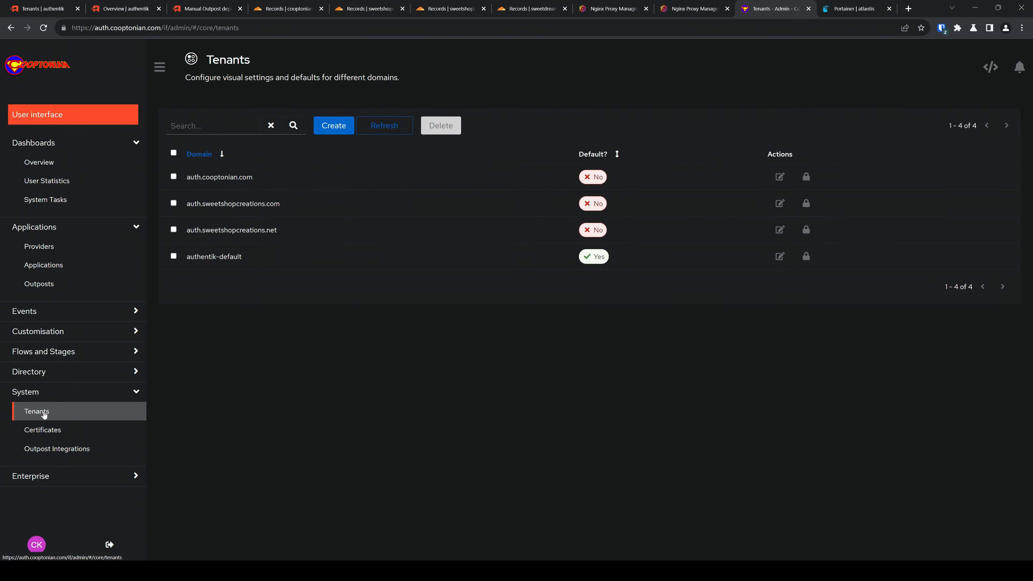
{"action": "left_click", "coordinate": [334, 127]}
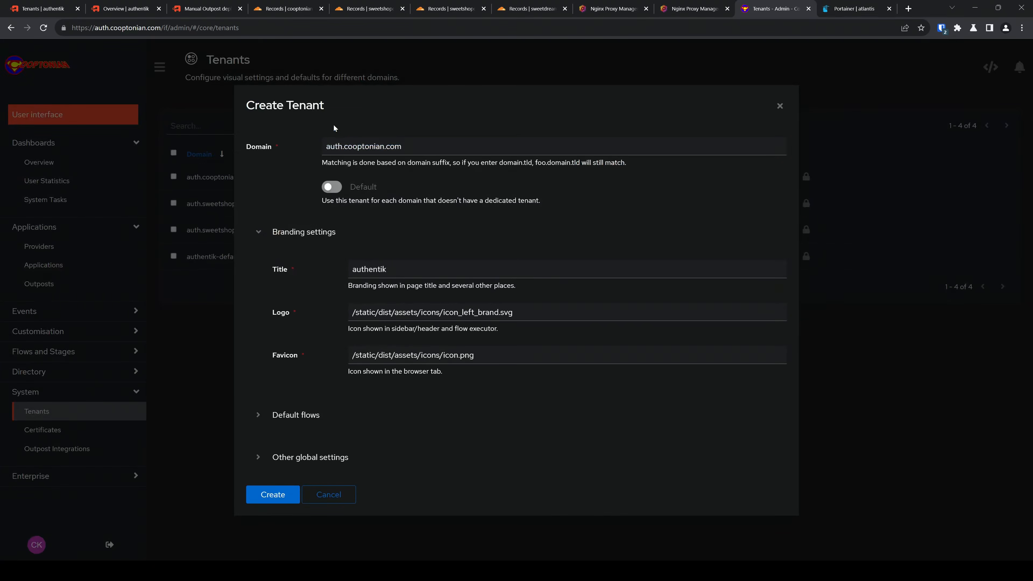
{"action": "left_click_drag", "start_coordinate": [402, 146], "coordinate": [344, 146]}
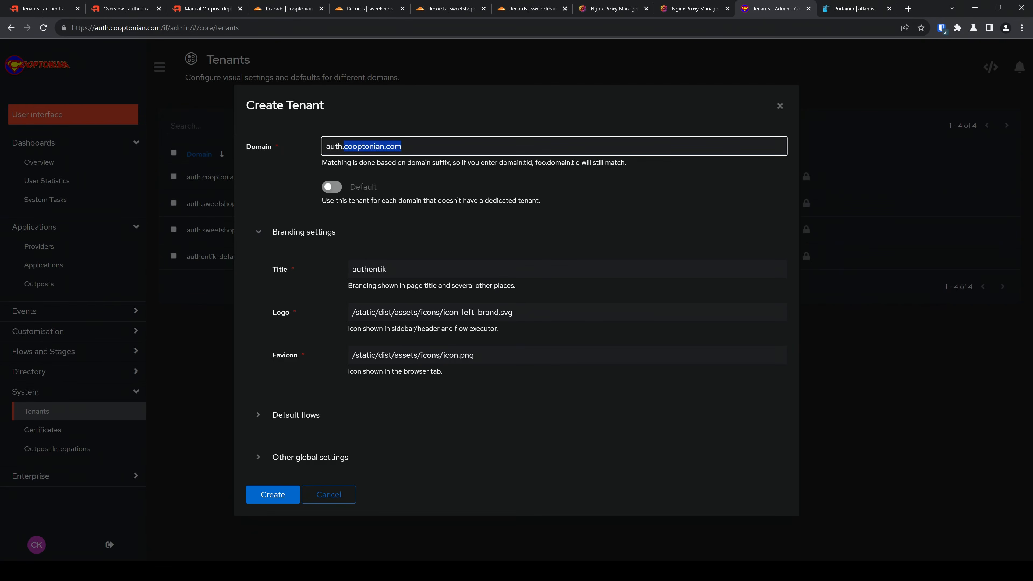
{"action": "type", "text": "sweetdreamz"}
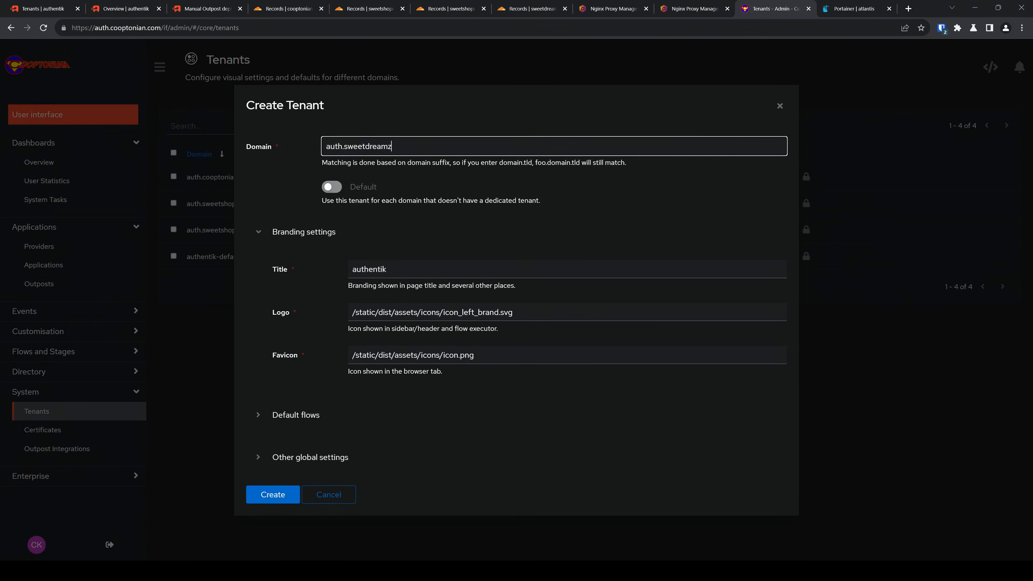
{"action": "type", "text": "zzcreations.com"}
Choose default authentication, invalidation and user-settings flows, then create the tenant.
{"action": "left_click", "coordinate": [259, 415]}
{"action": "scroll", "coordinate": [256, 416], "scroll_direction": "down", "scroll_amount": 5}
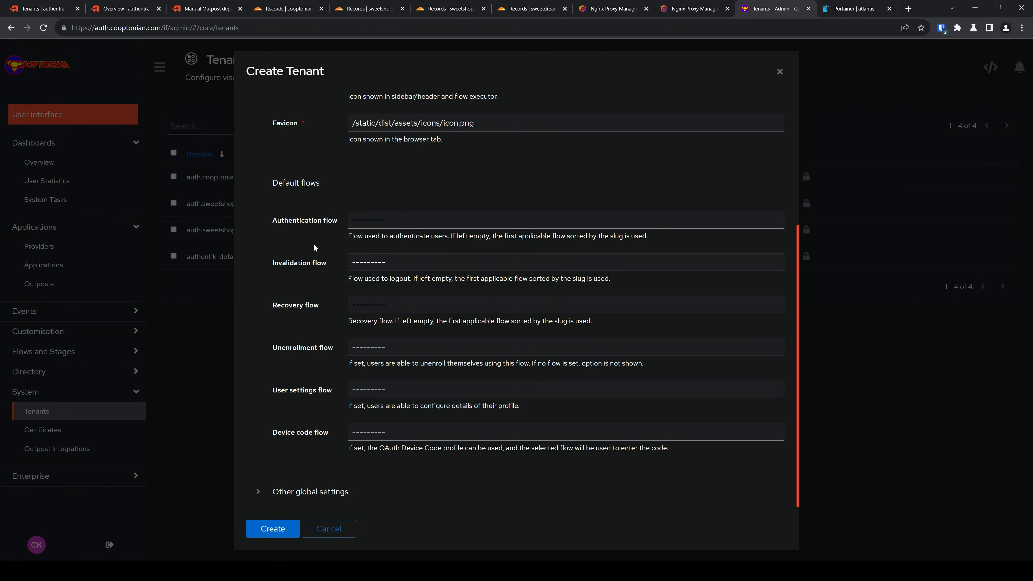
{"action": "left_click", "coordinate": [403, 220]}
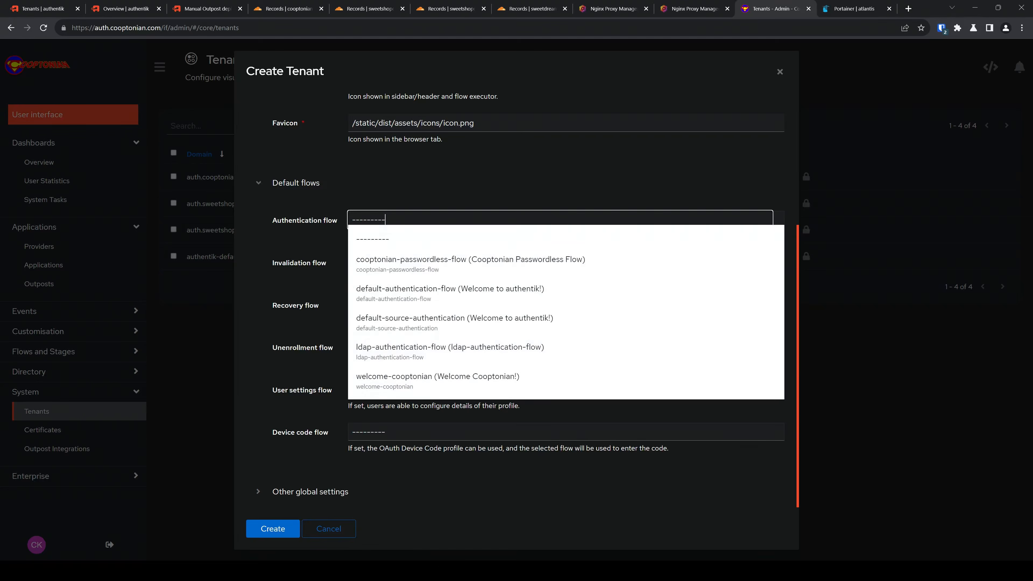
{"action": "left_click", "coordinate": [411, 290]}
{"action": "left_click", "coordinate": [379, 262]}
{"action": "left_click", "coordinate": [377, 330]}
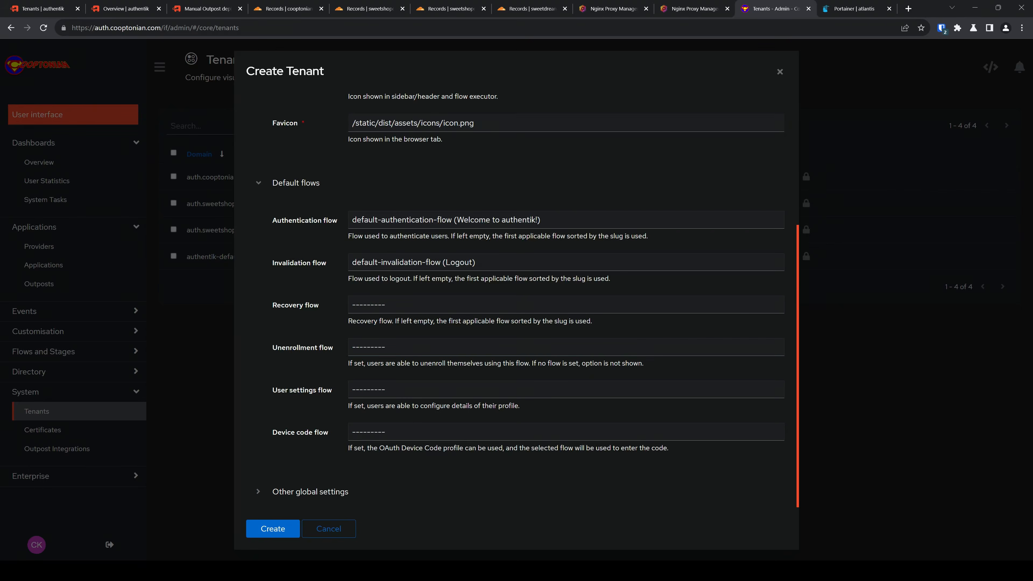
{"action": "left_click", "coordinate": [379, 390]}
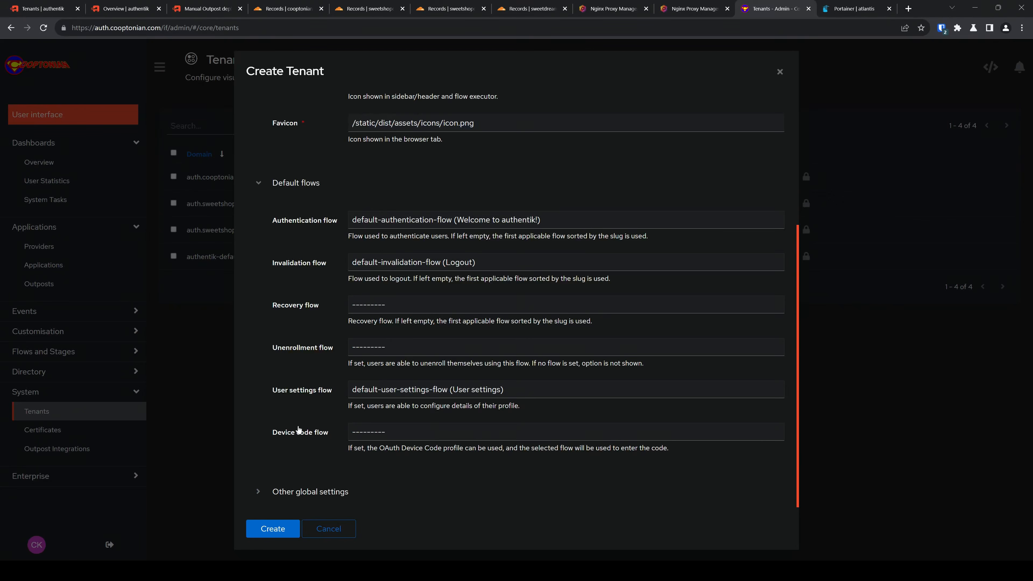
{"action": "left_click", "coordinate": [276, 529]}
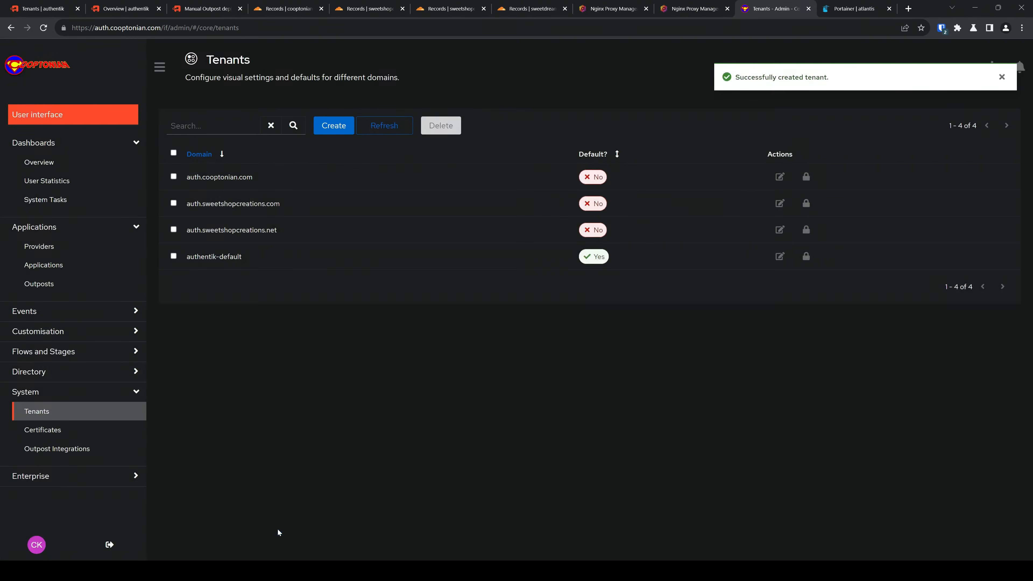
Start a new Proxy Provider from the Providers list.
{"action": "left_click", "coordinate": [85, 249]}
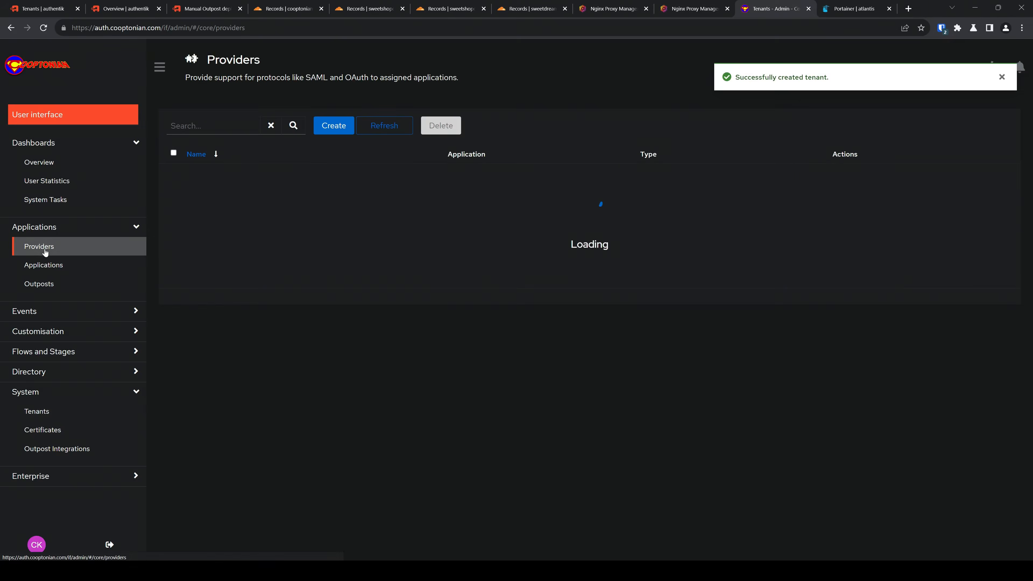
{"action": "left_click", "coordinate": [335, 126]}
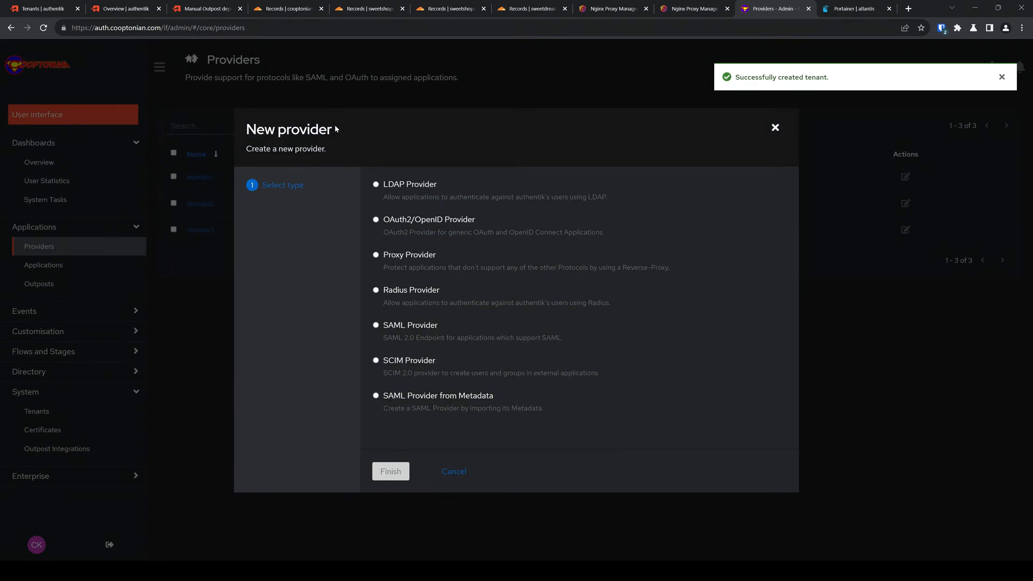
{"action": "left_click", "coordinate": [375, 255]}
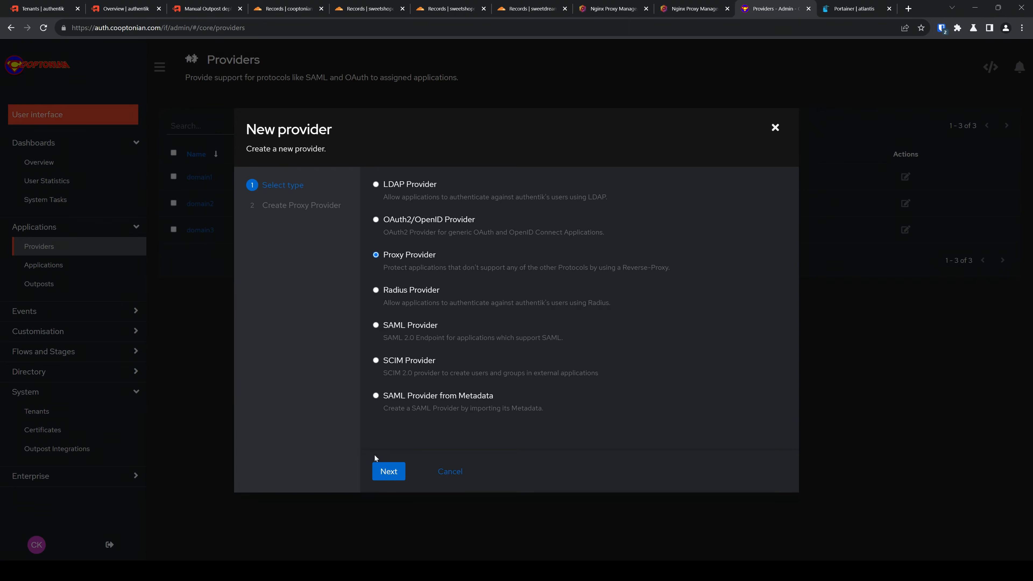
{"action": "left_click", "coordinate": [388, 472]}
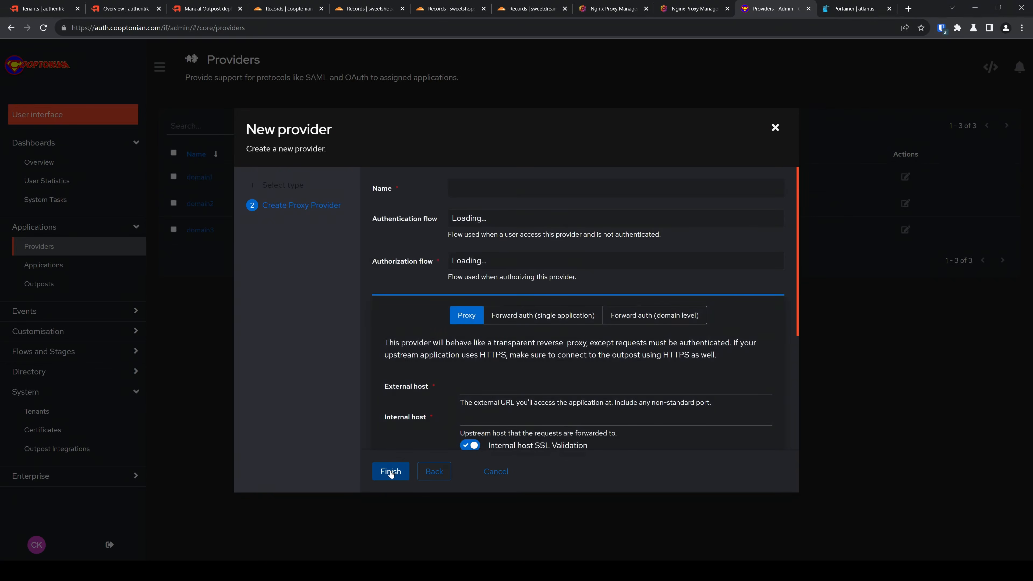
Name the provider domain4 with default-authentication-flow and the implicit-consent authorization flow.
{"action": "left_click", "coordinate": [496, 197]}
{"action": "type", "text": "domain"}
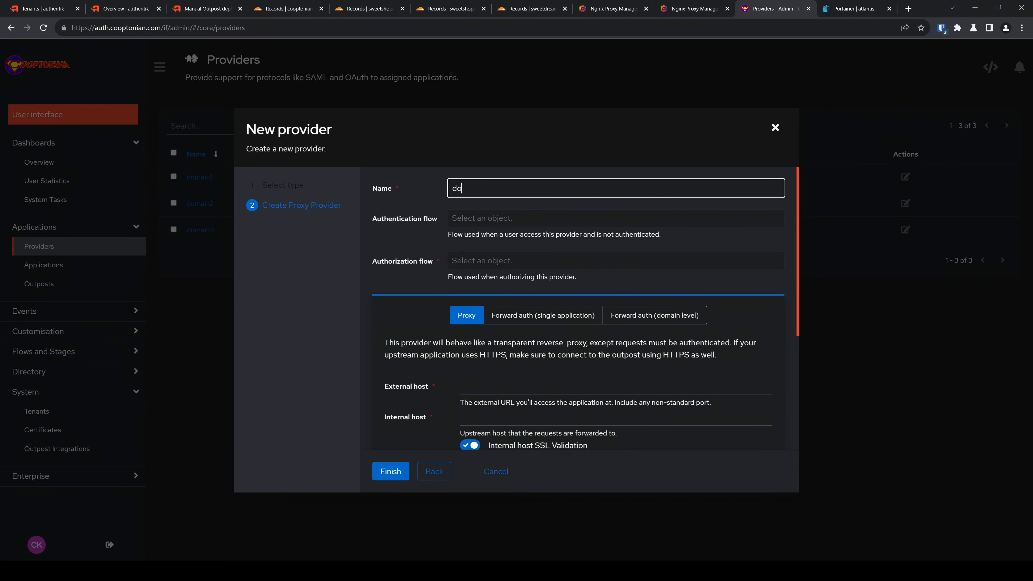
{"action": "key", "text": "BackSpace"}
{"action": "key", "text": "BackSpace"}
{"action": "type", "text": "in4"}
{"action": "key", "text": "Tab"}
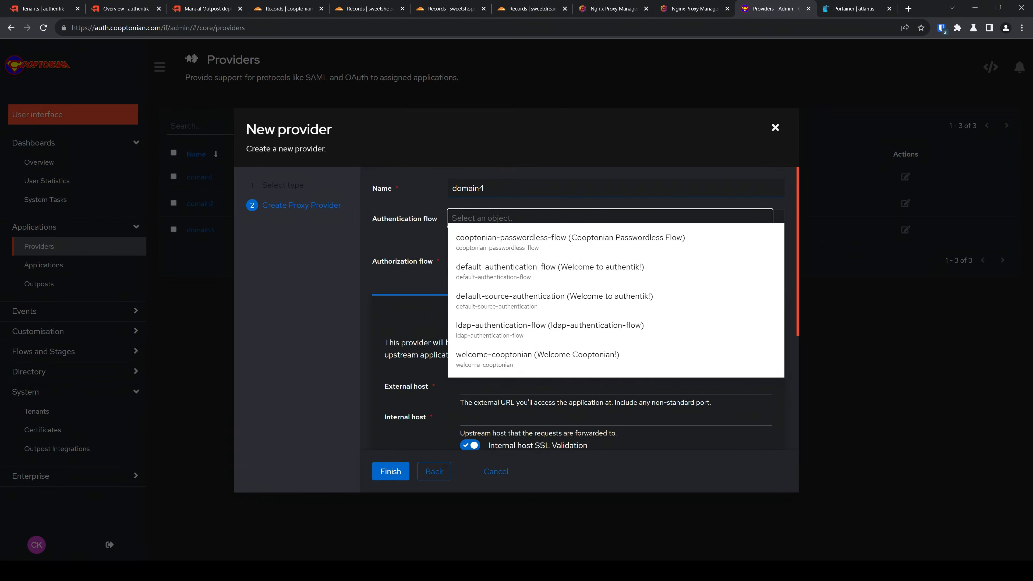
{"action": "left_click", "coordinate": [502, 277]}
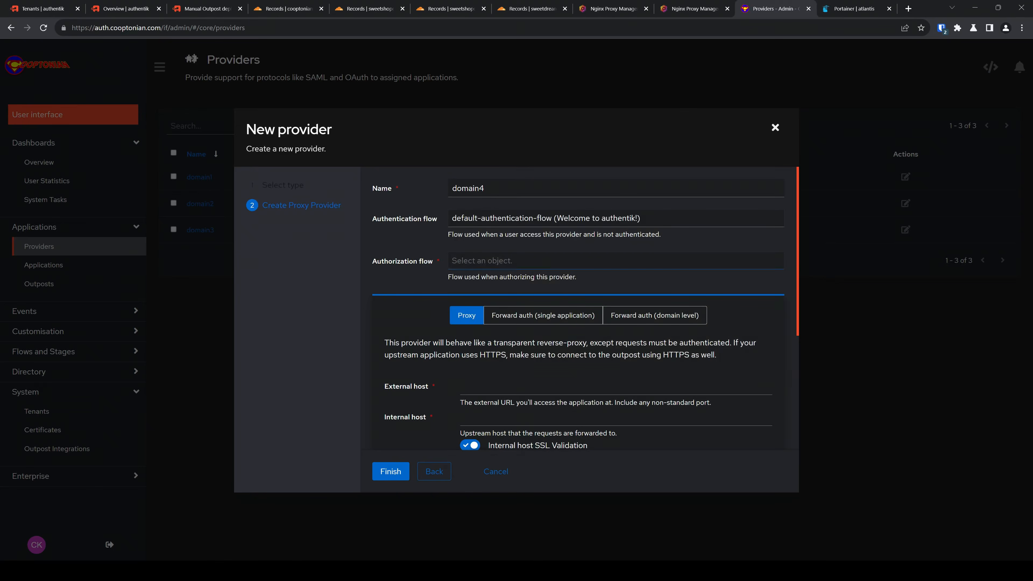
{"action": "key", "text": "Tab"}
{"action": "left_click", "coordinate": [513, 345]}
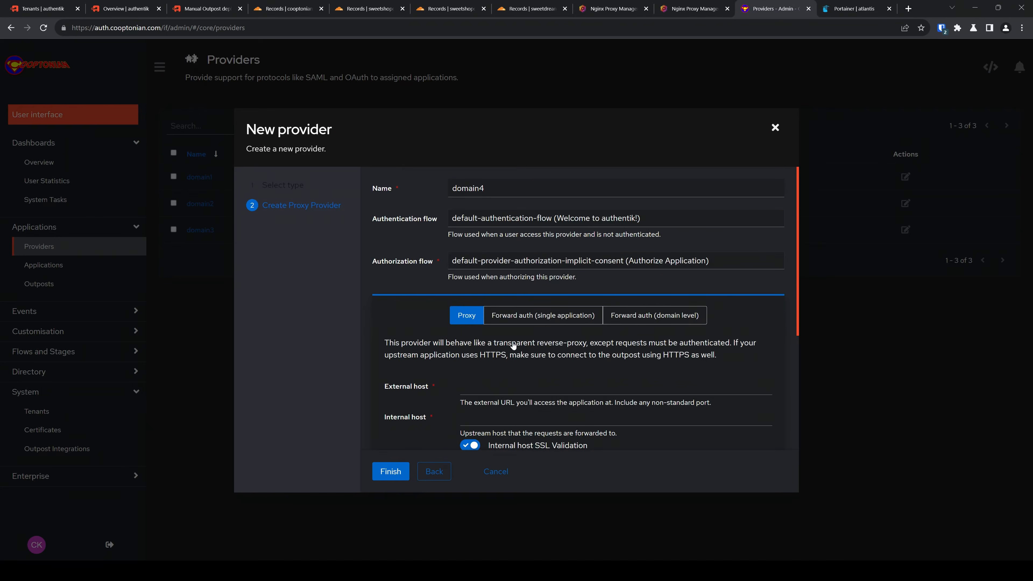
{"action": "left_click", "coordinate": [516, 321]}
{"action": "left_click", "coordinate": [496, 398]}
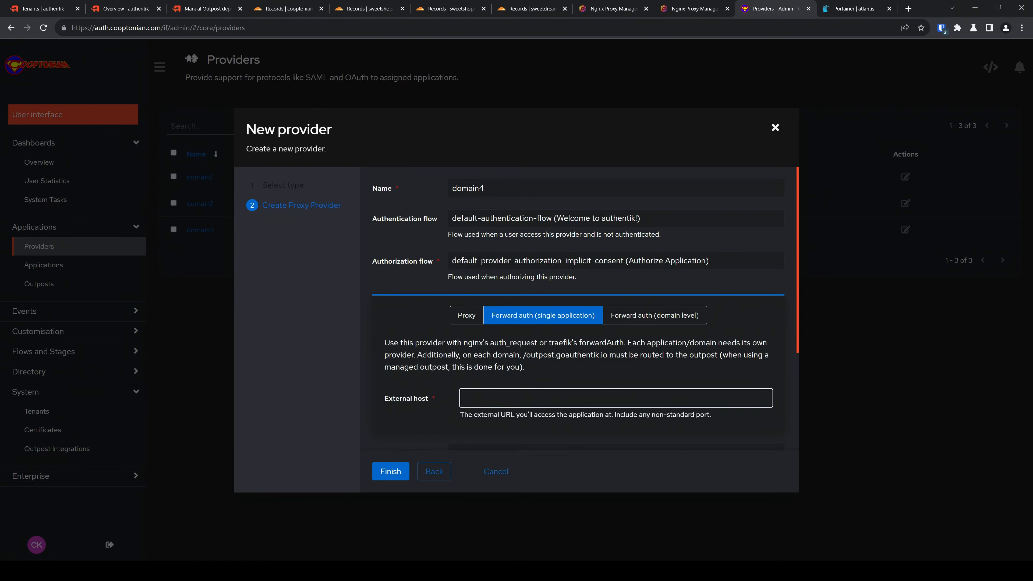
{"action": "type", "text": "https://domain4.sweetdreamzzzcreati"}
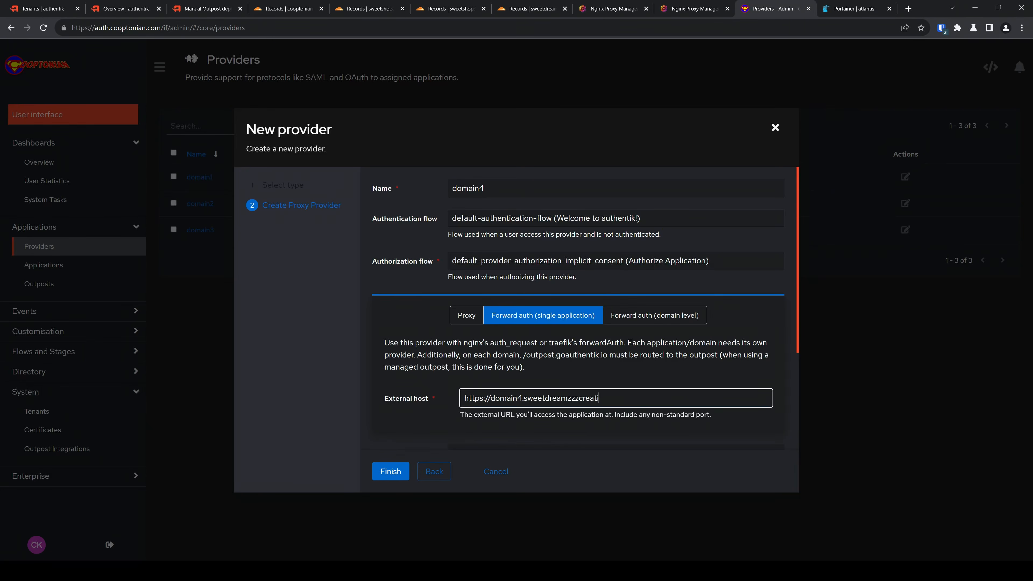
{"action": "type", "text": "ons.com"}
{"action": "scroll", "coordinate": [392, 411], "scroll_direction": "down", "scroll_amount": 3}
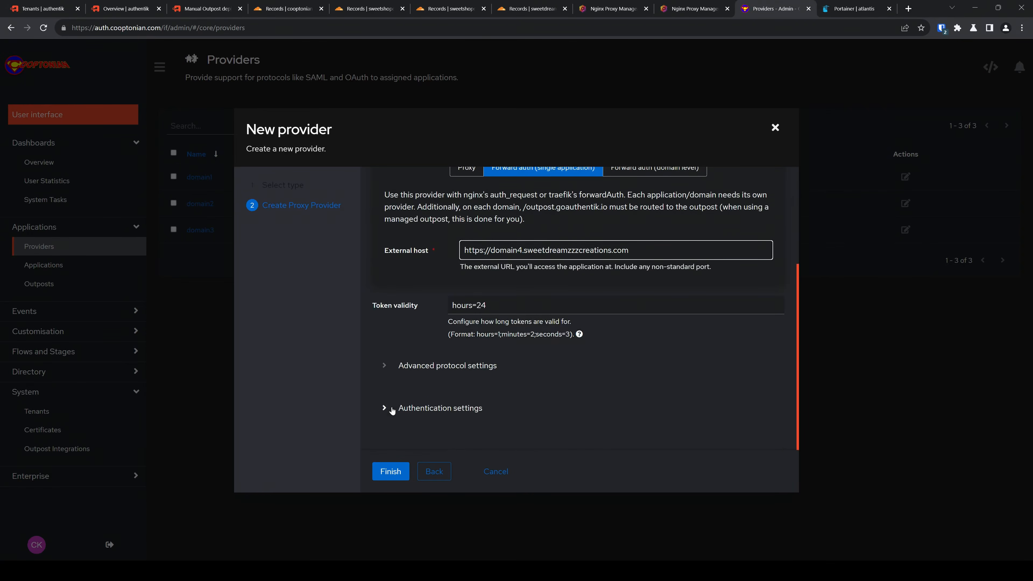
{"action": "left_click", "coordinate": [392, 473]}
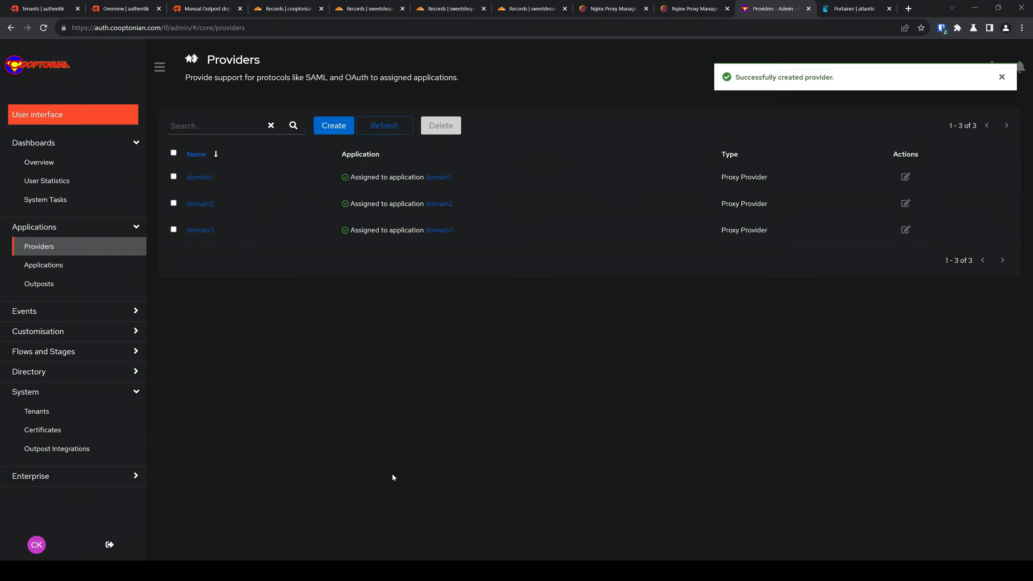
Create application domain4 with slug domain4, linked to the domain4 provider.
{"action": "left_click", "coordinate": [53, 266]}
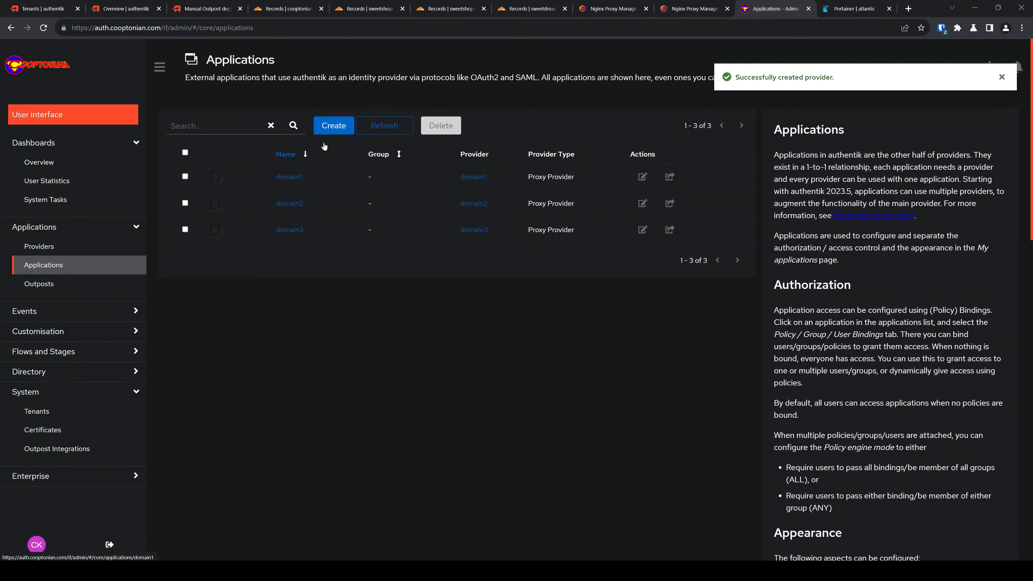
{"action": "left_click", "coordinate": [333, 125]}
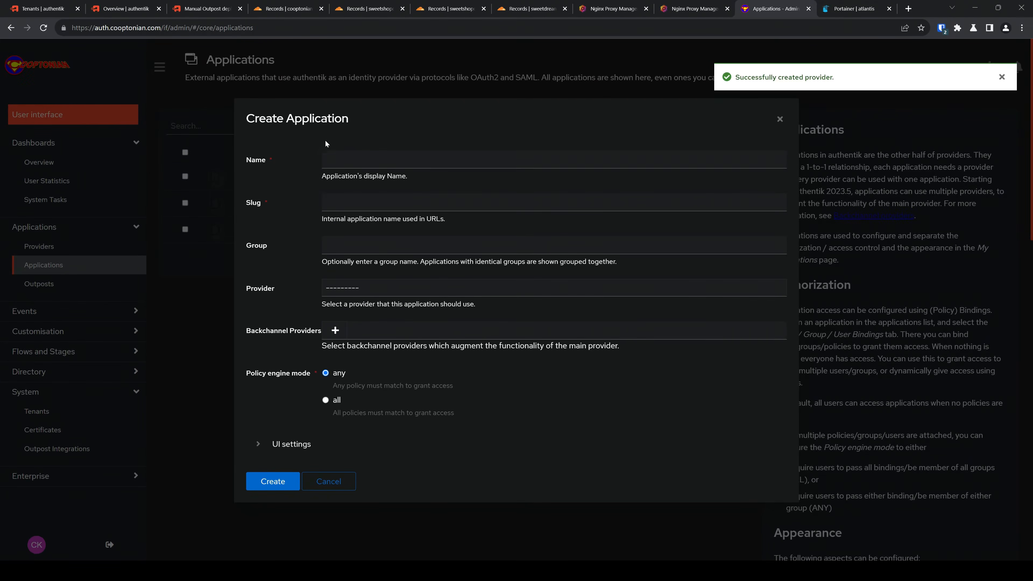
{"action": "left_click", "coordinate": [330, 159]}
{"action": "type", "text": "domain4"}
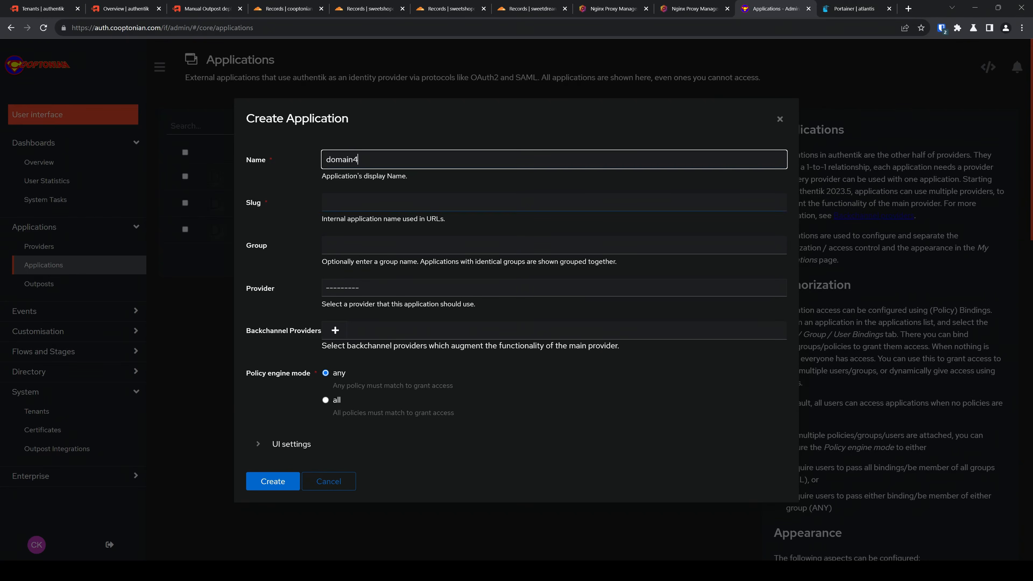
{"action": "left_click", "coordinate": [331, 202]}
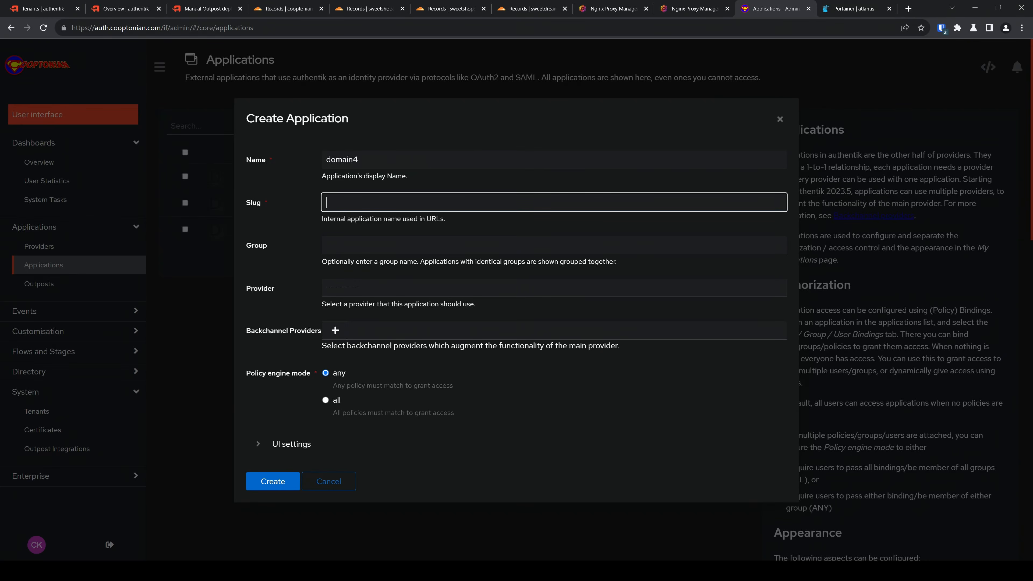
{"action": "type", "text": "d"}
{"action": "key", "text": "BackSpace"}
{"action": "type", "text": "domain4"}
{"action": "left_click", "coordinate": [324, 290]}
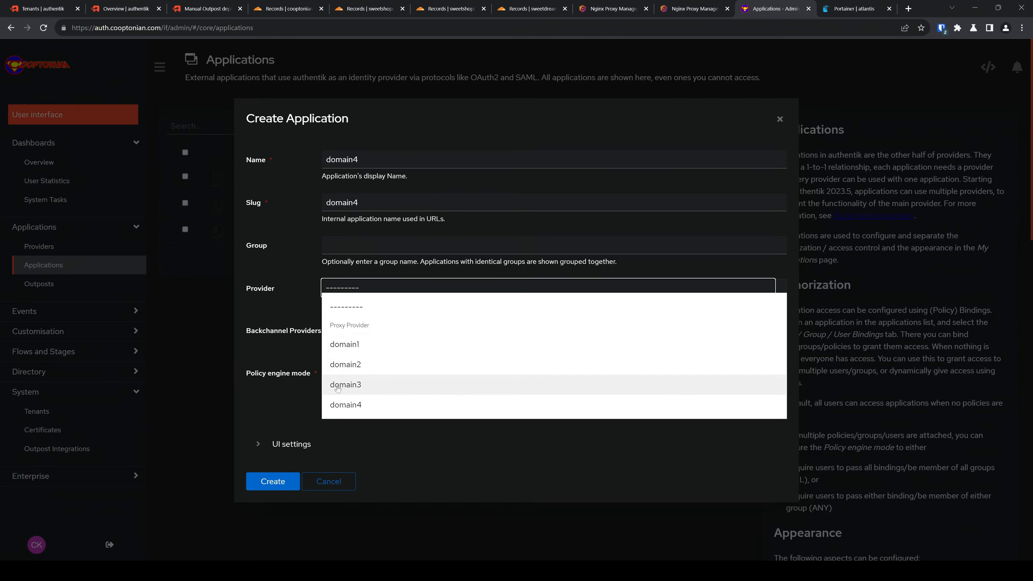
{"action": "left_click", "coordinate": [345, 405]}
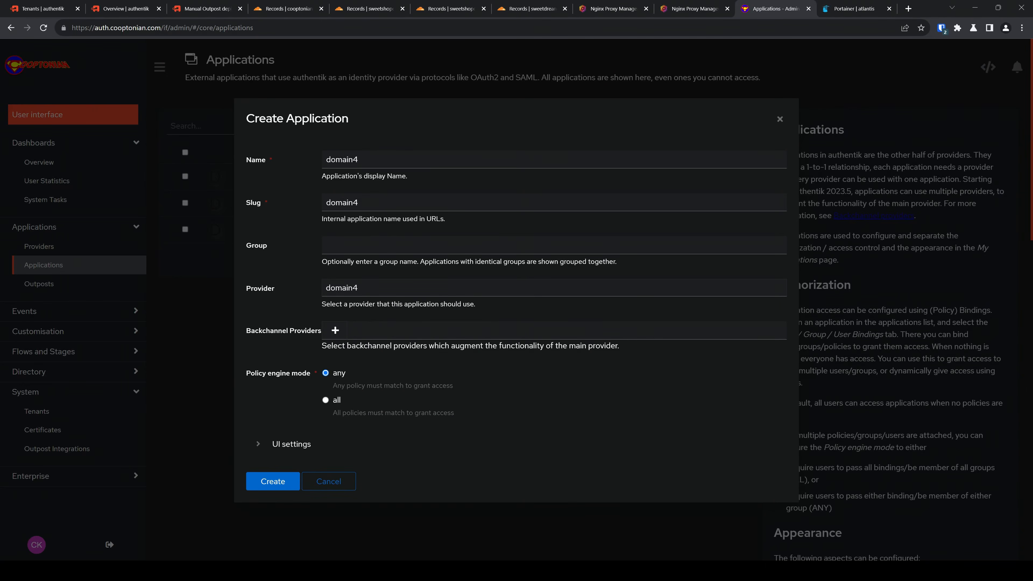
{"action": "left_click", "coordinate": [272, 482]}
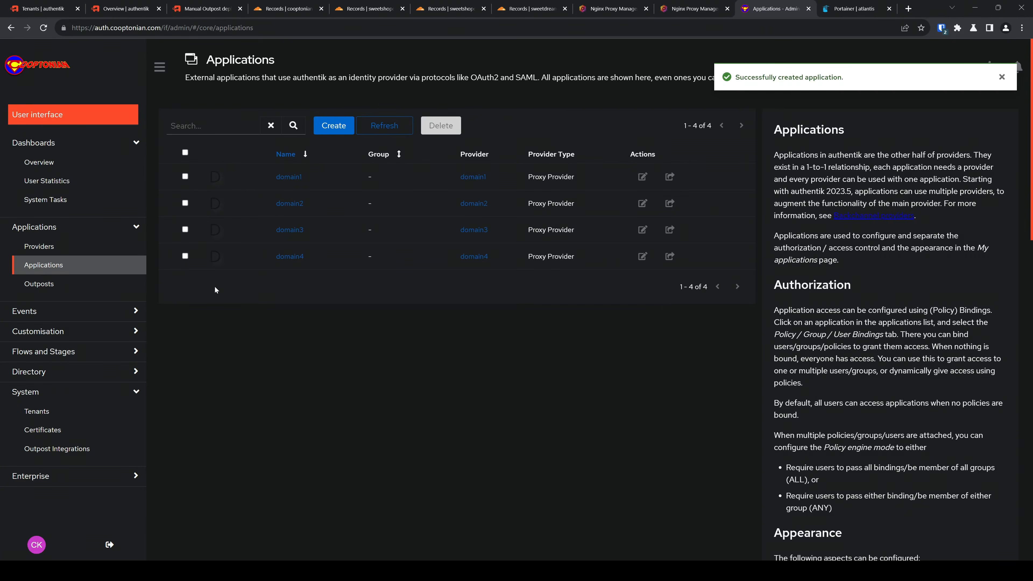
Create outpost domain4 for the domain4 application, with authentik_host set to sweetdreamzzzcreations.com.
{"action": "left_click", "coordinate": [39, 284]}
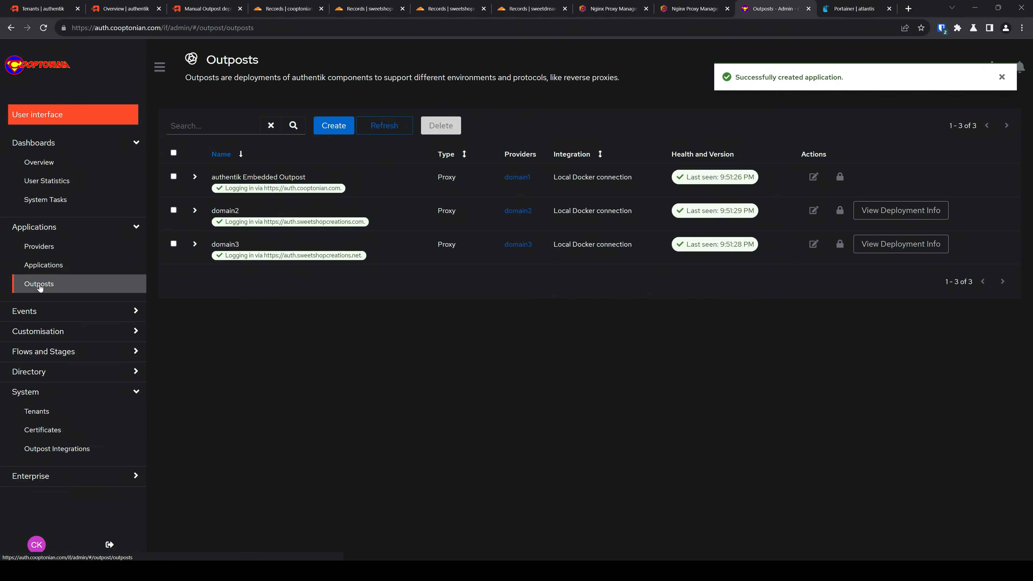
{"action": "left_click", "coordinate": [333, 126]}
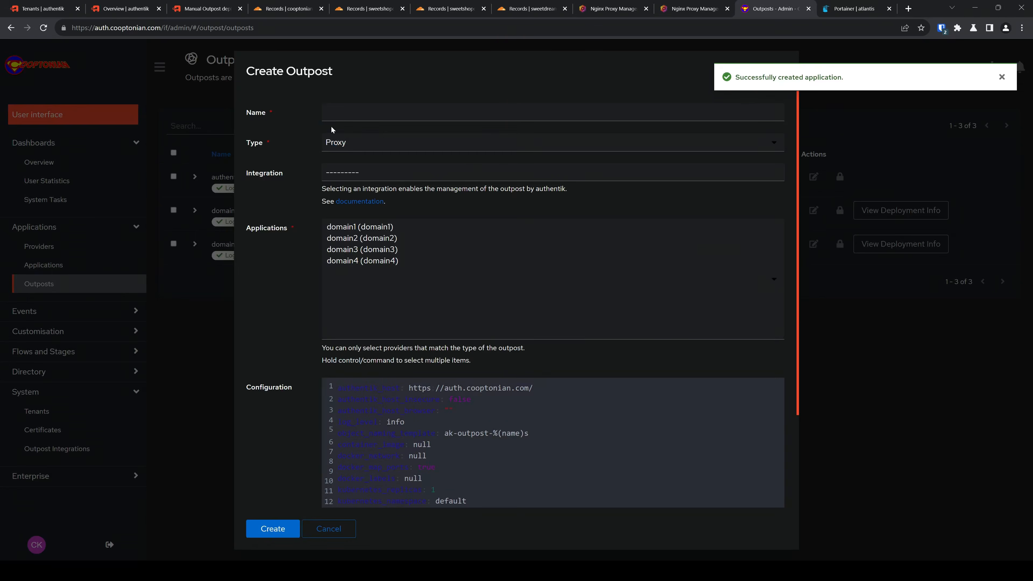
{"action": "left_click", "coordinate": [341, 114]}
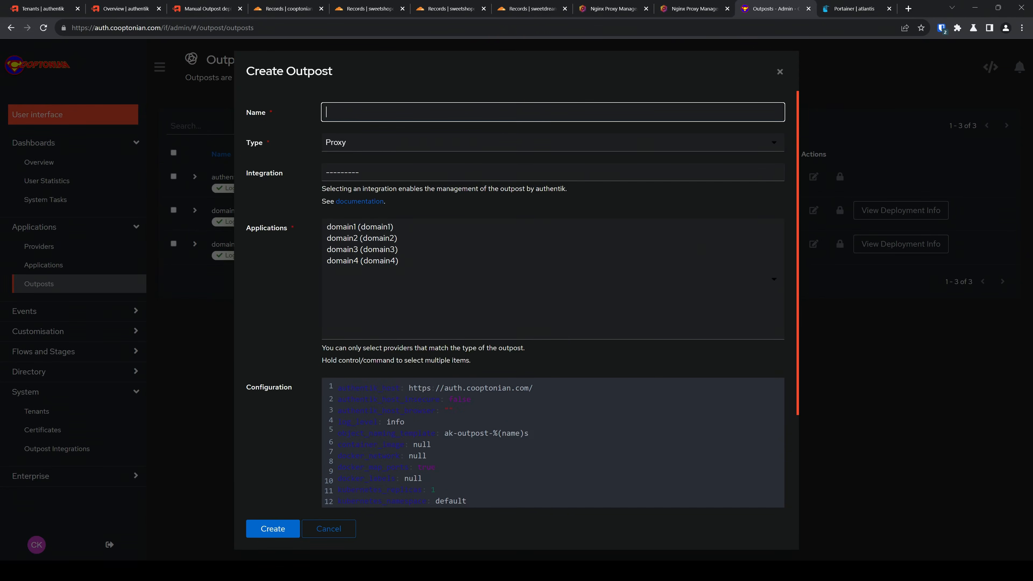
{"action": "type", "text": "domain4"}
{"action": "left_click", "coordinate": [301, 229]}
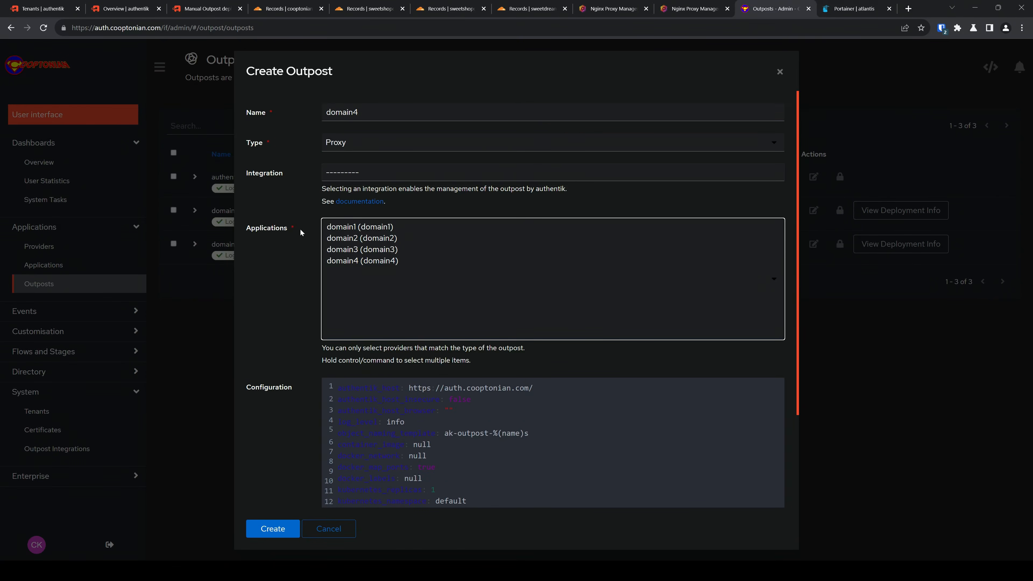
{"action": "left_click", "coordinate": [340, 262]}
{"action": "scroll", "coordinate": [331, 267], "scroll_direction": "down", "scroll_amount": 3}
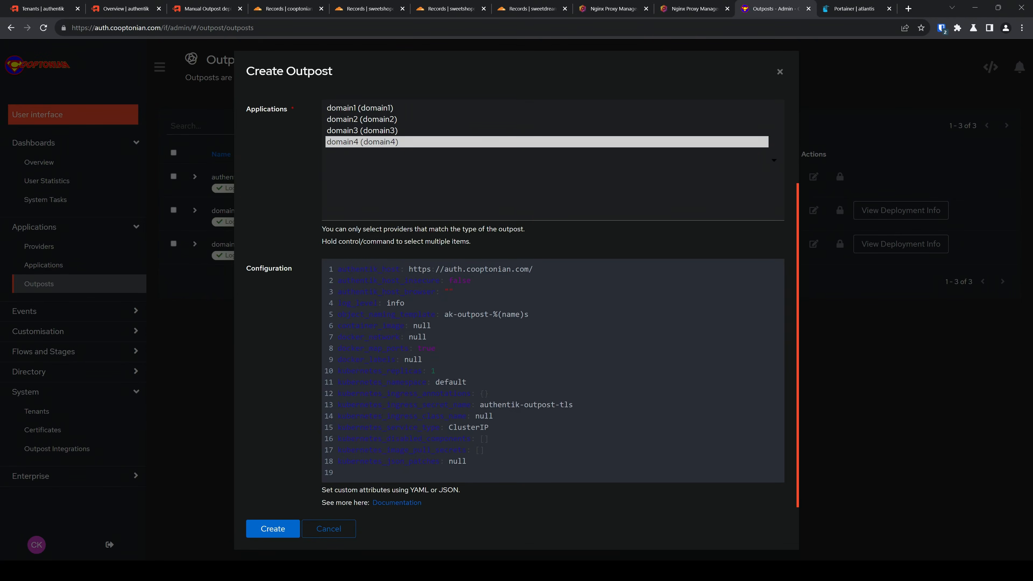
{"action": "left_click_drag", "start_coordinate": [466, 269], "coordinate": [535, 270]}
{"action": "type", "text": "sweetdreamzzzcreations.com"}
{"action": "left_click", "coordinate": [271, 529]}
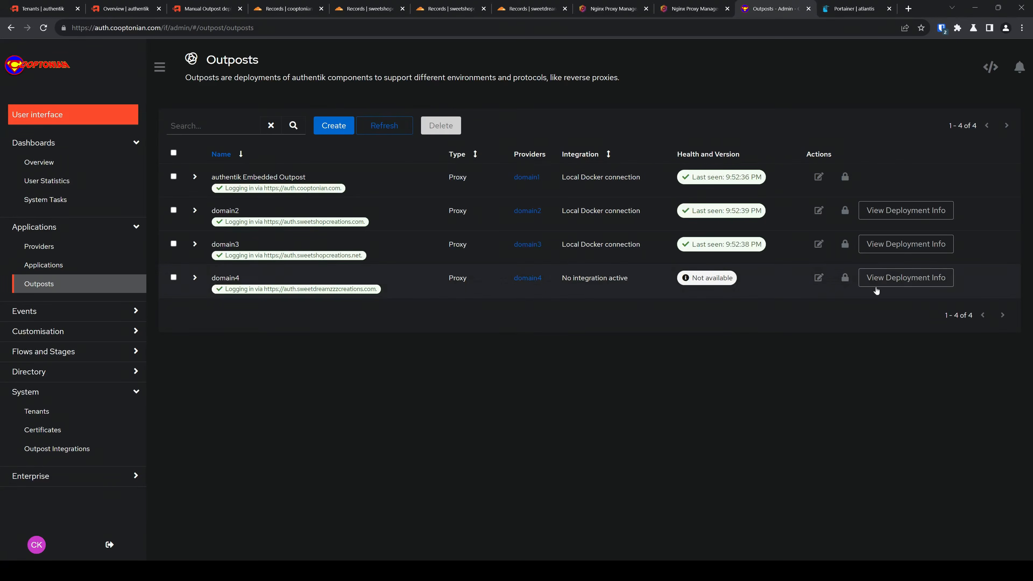
Copy the domain4 outpost token from its deployment info.
{"action": "left_click", "coordinate": [898, 282]}
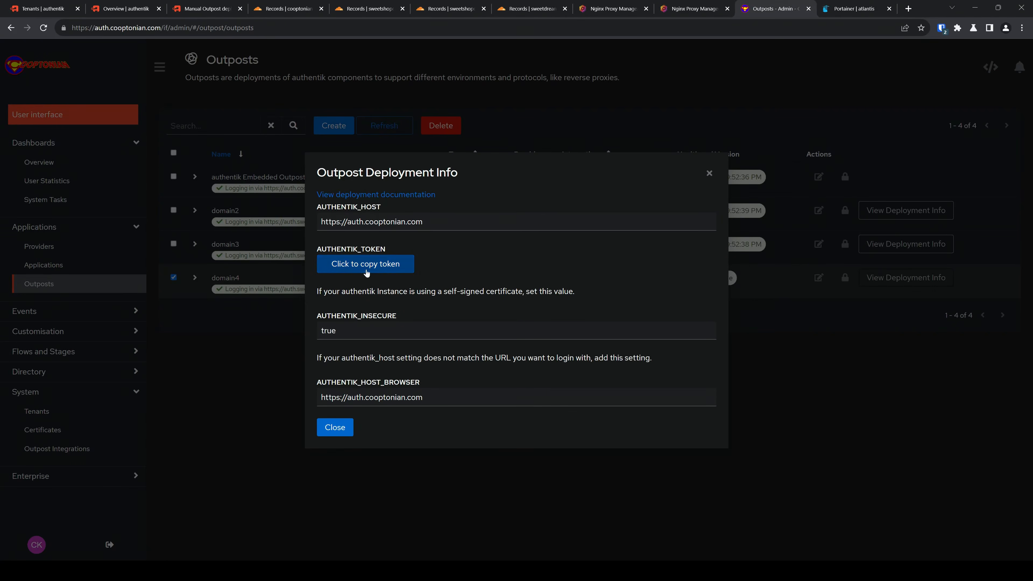
{"action": "left_click", "coordinate": [344, 265]}
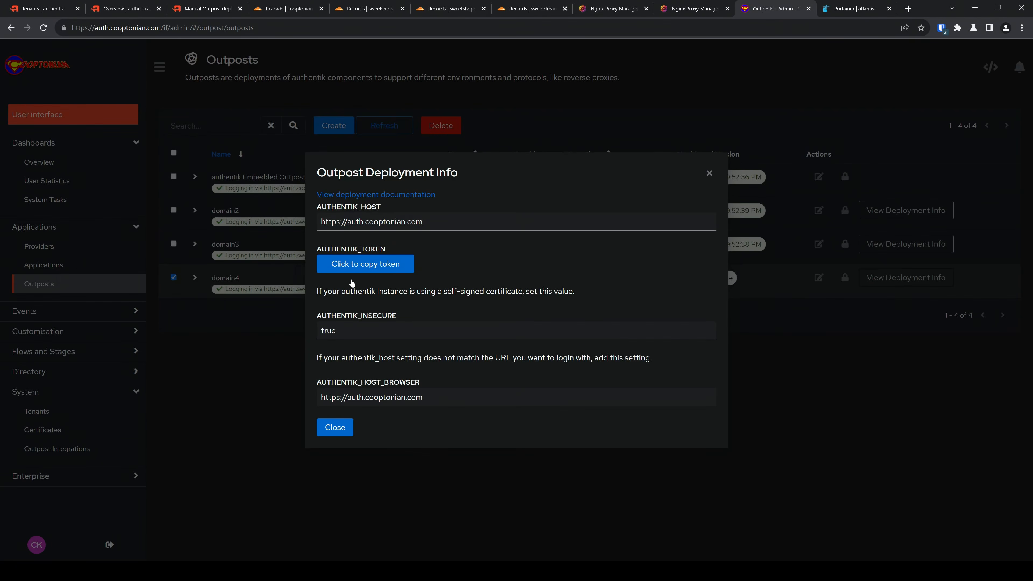
{"action": "left_click", "coordinate": [338, 431]}
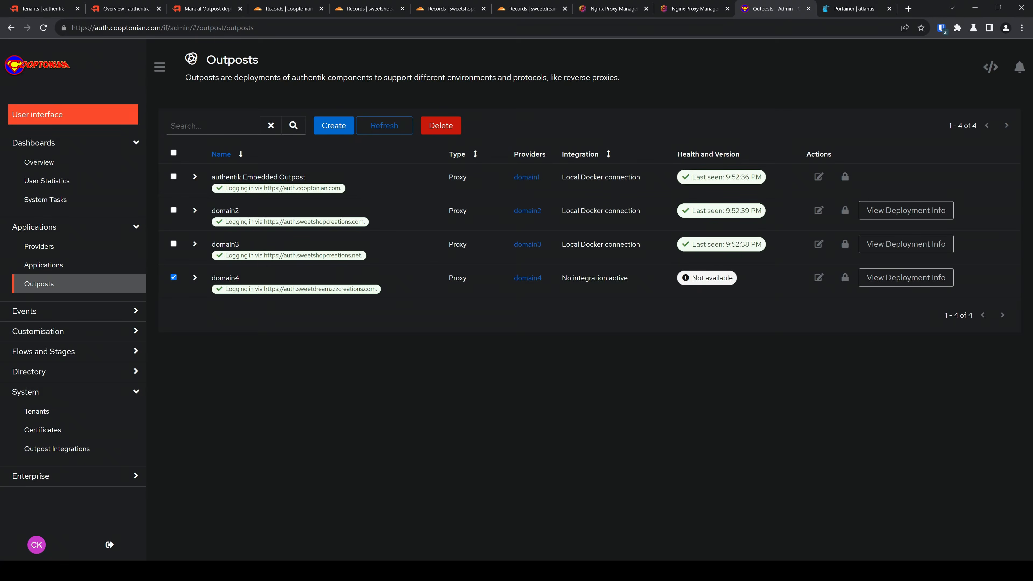
Copy the proxy outpost docker-compose snippet from the manual deployment docs.
{"action": "left_click", "coordinate": [212, 9]}
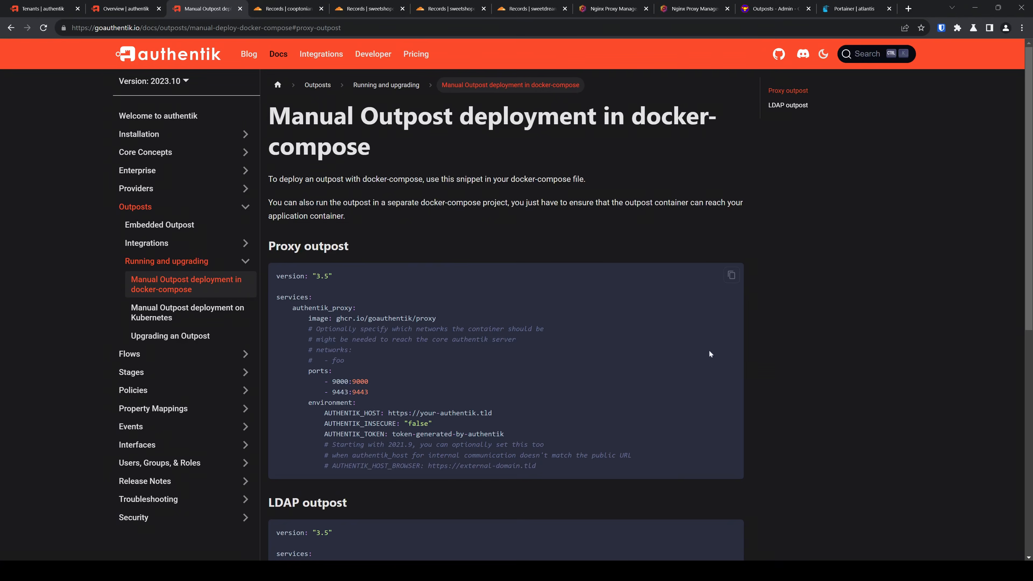
{"action": "left_click", "coordinate": [732, 276]}
{"action": "scroll", "coordinate": [505, 529], "scroll_direction": "down", "scroll_amount": 1}
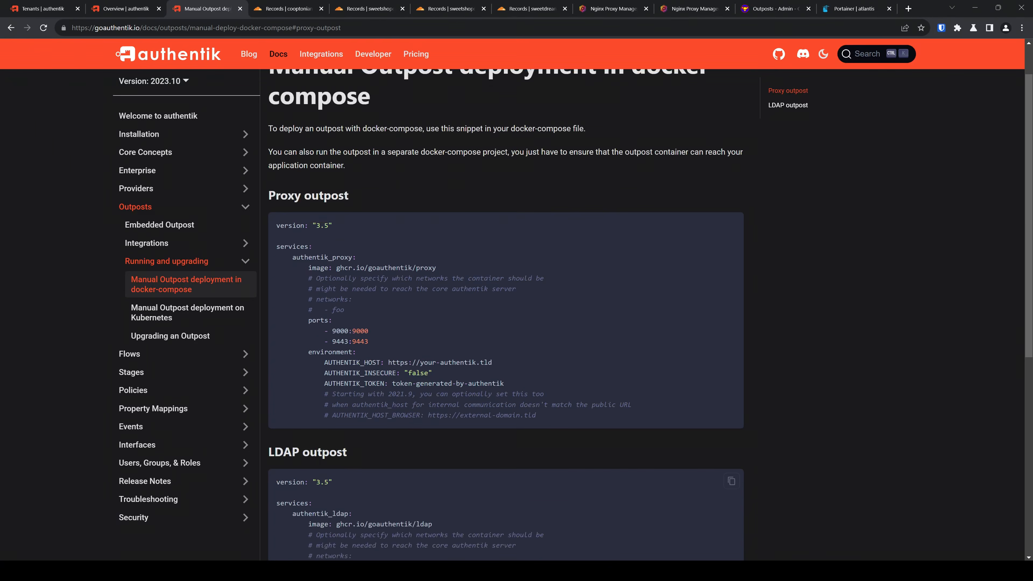
{"action": "key", "text": "alt+Tab"}
Create and enter authentik-outpost, then open docker-compose.yml in nano.
{"action": "type", "text": "mkdir"}
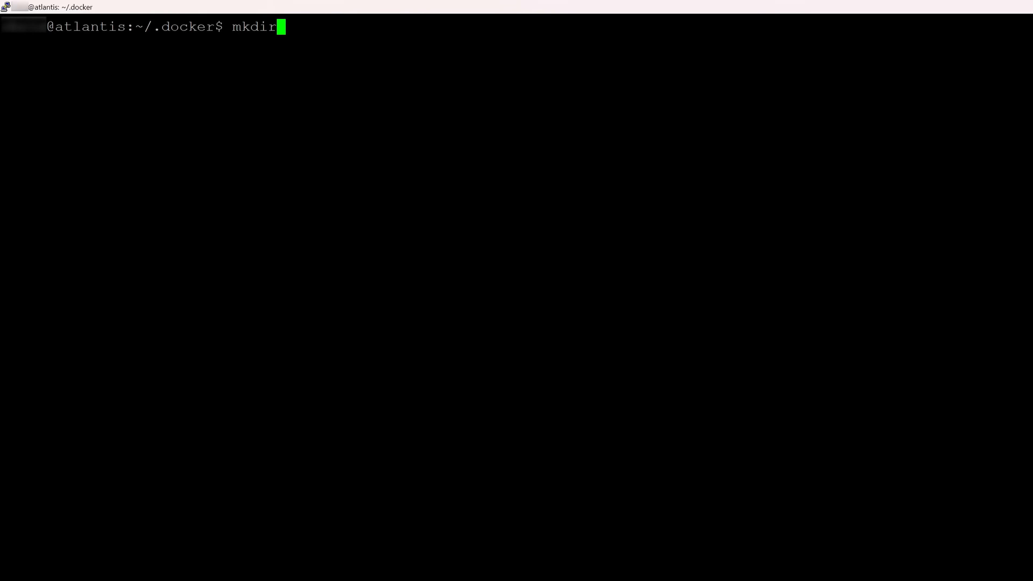
{"action": "type", "text": " authentik-ou"}
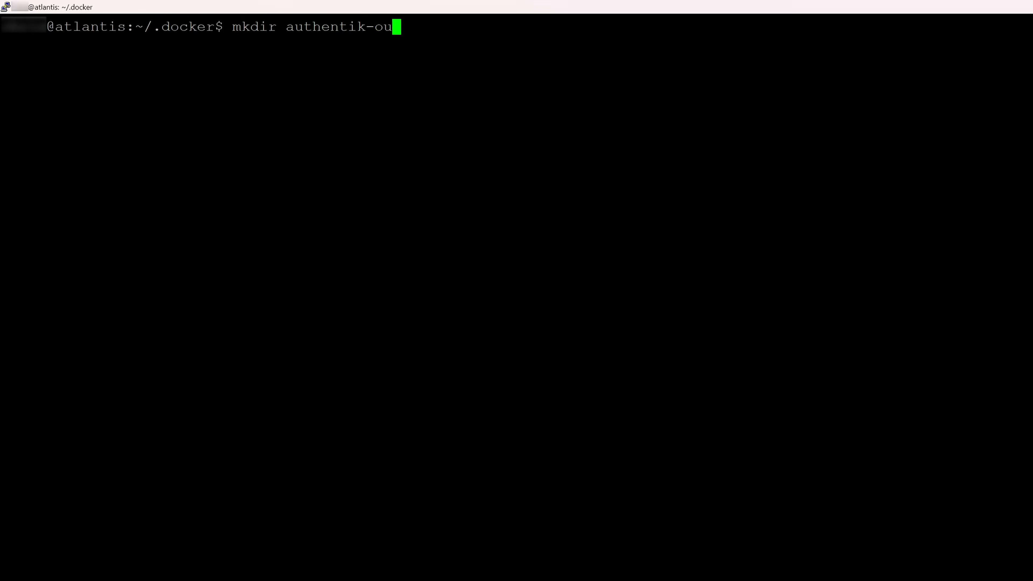
{"action": "type", "text": "tpost &&"}
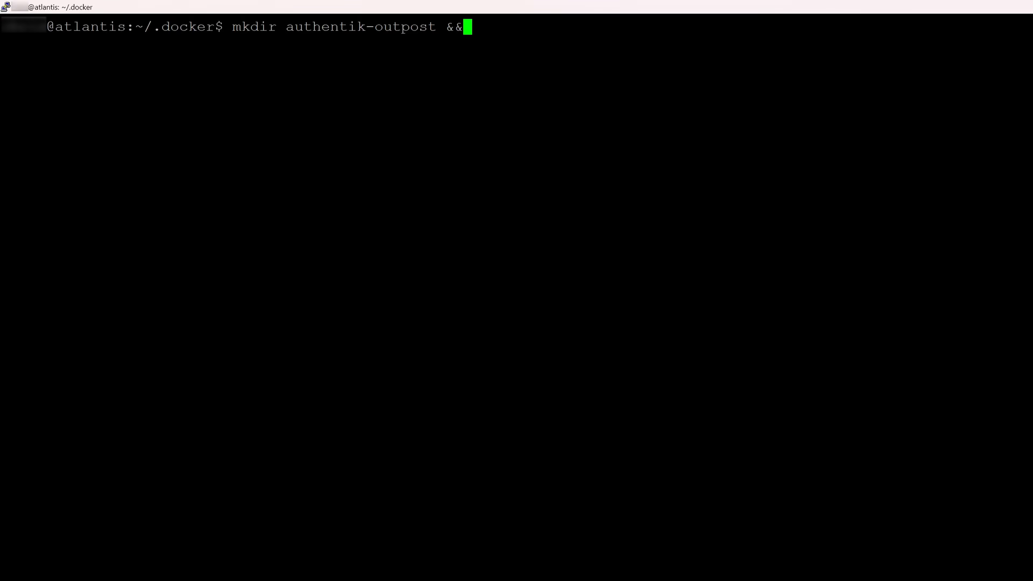
{"action": "type", "text": " cd authentik"}
{"action": "type", "text": "-outpost"}
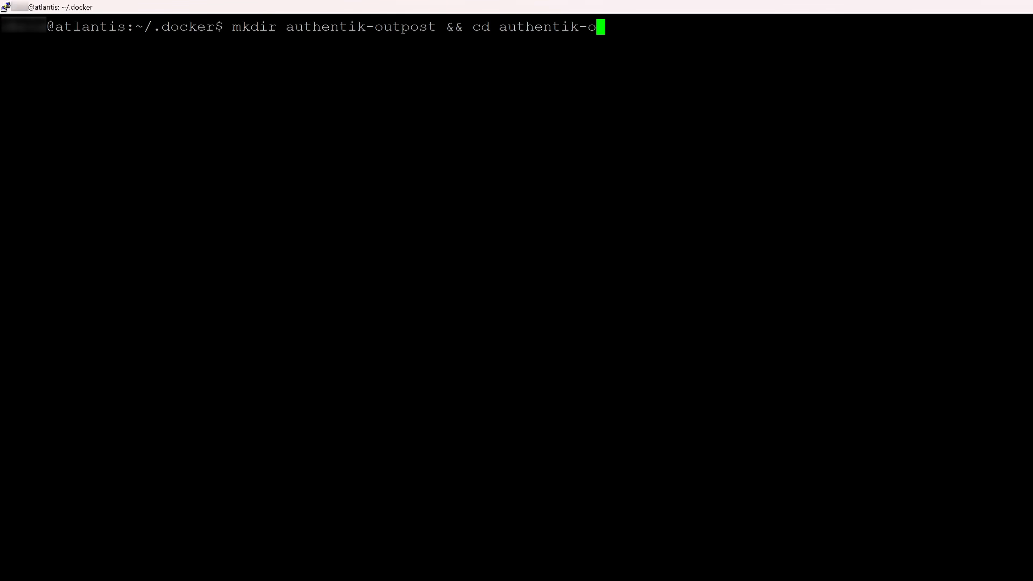
{"action": "key", "text": "Return"}
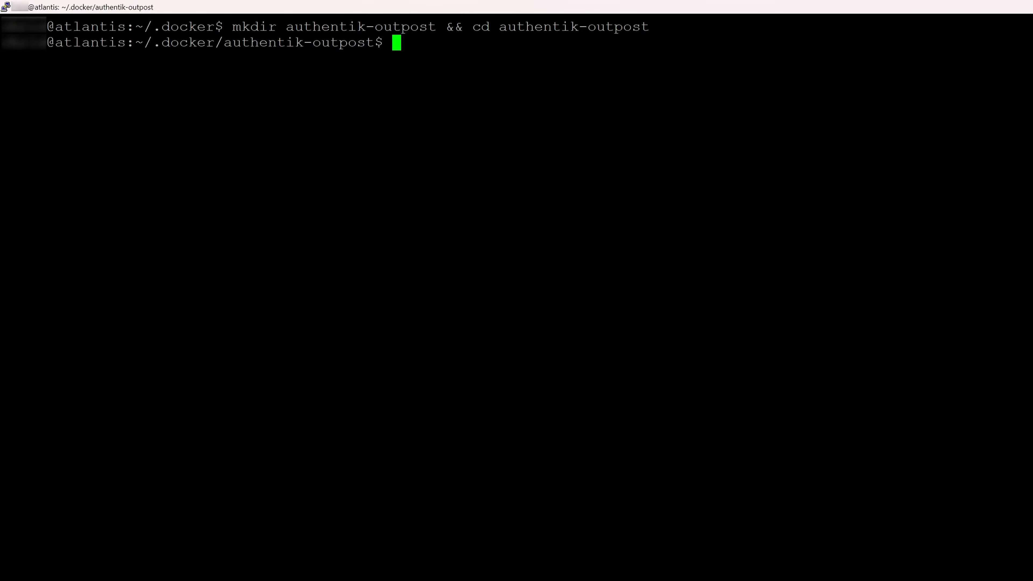
{"action": "type", "text": "nano doc"}
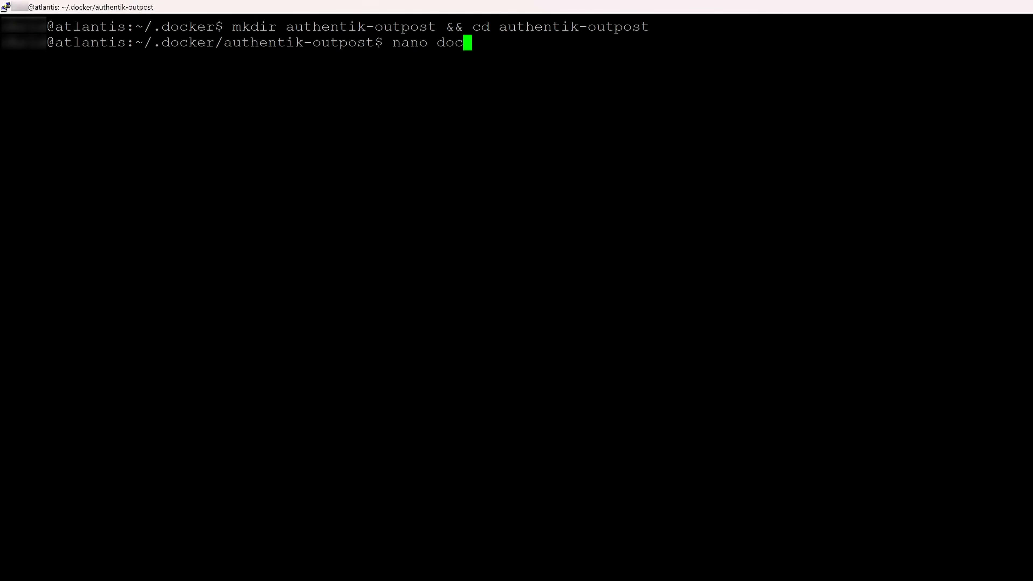
{"action": "type", "text": "ker-compose.y"}
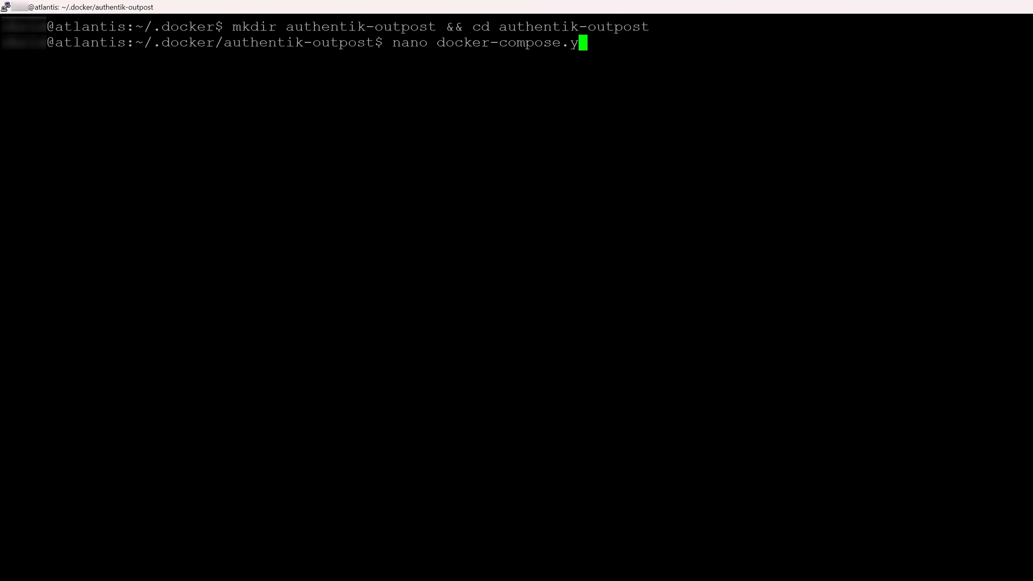
{"action": "type", "text": "ml"}
{"action": "key", "text": "Return"}
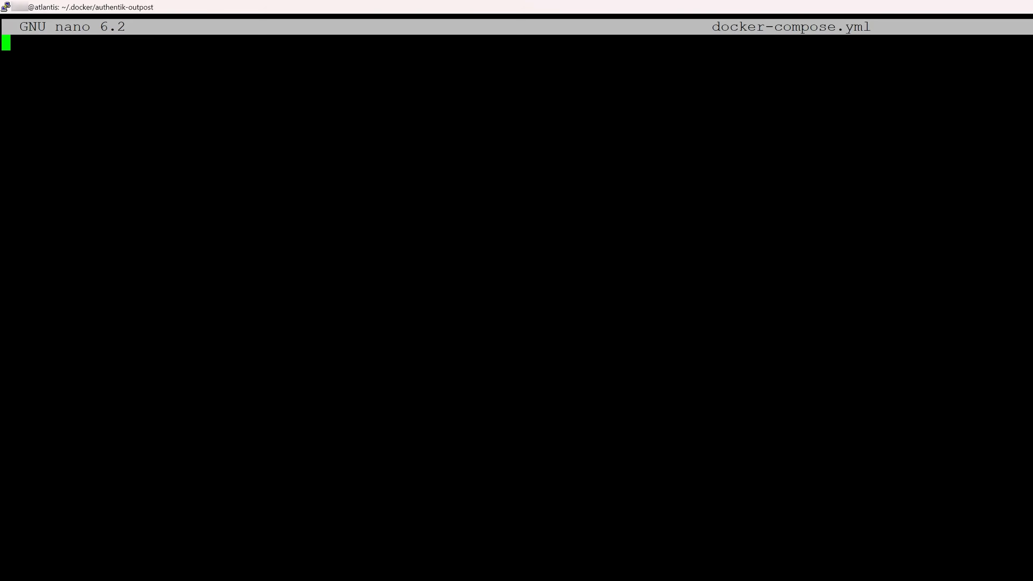
Paste the outpost snippet and add container_name: atlantis-outpost below the image line.
{"action": "type", "text": "version: \"3.5\"  services:     authentik_proxy:         image: ghcr.io/goauthentik/proxy         # Optionally specify which networks the container should be         # might be needed to reach the core authentik server         # networks:         #   - foo         ports:             - 9000:9000             - 9443:9443         environment:             AUTHENTIK_HOST: https://your-authentik.tld             AUTHENTIK_INSECURE: \"false\"             AUTHENTIK_TOKEN: token-generated-by-authentik             # Starting with 2021.9, you can optionally set this too             # when authentik_host for internal communication doesn't match the public URL             # AUTHENTIK_HOST_BROWSER: https://external-domain.tld"}
{"action": "key", "text": "Up"}
{"action": "key", "text": "Up"}
{"action": "key", "text": "Up"}
{"action": "key", "text": "Up"}
{"action": "key", "text": "Up"}
{"action": "key", "text": "Up"}
{"action": "key", "text": "Up"}
{"action": "key", "text": "Up"}
{"action": "key", "text": "Up"}
{"action": "key", "text": "Up"}
{"action": "key", "text": "Up"}
{"action": "key", "text": "Up"}
{"action": "key", "text": "Up"}
{"action": "key", "text": "Up"}
{"action": "key", "text": "Up"}
{"action": "key", "text": "Up"}
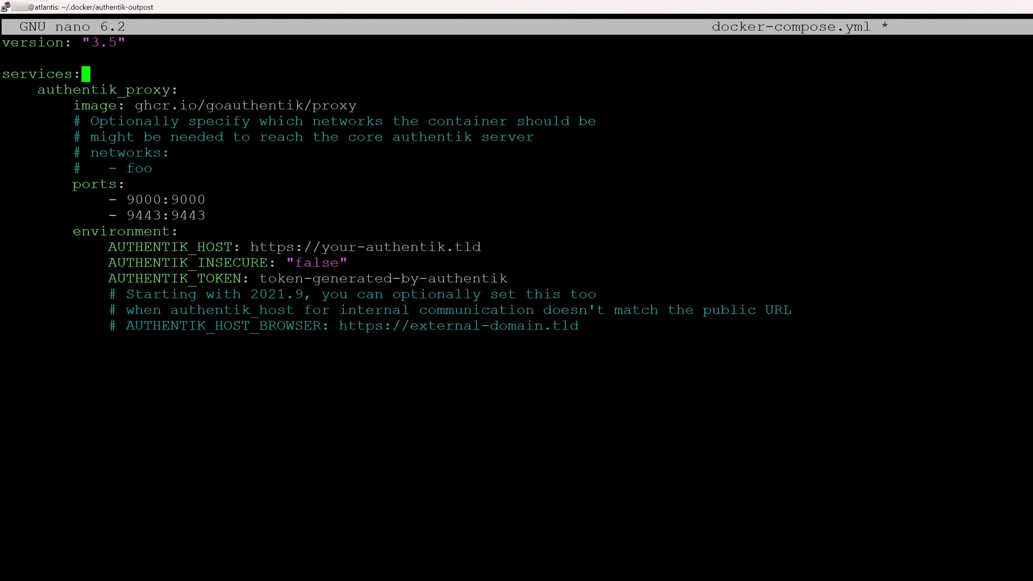
{"action": "key", "text": "Down"}
{"action": "key", "text": "Down"}
{"action": "key", "text": "Down"}
{"action": "key", "text": "Up"}
{"action": "key", "text": "Return"}
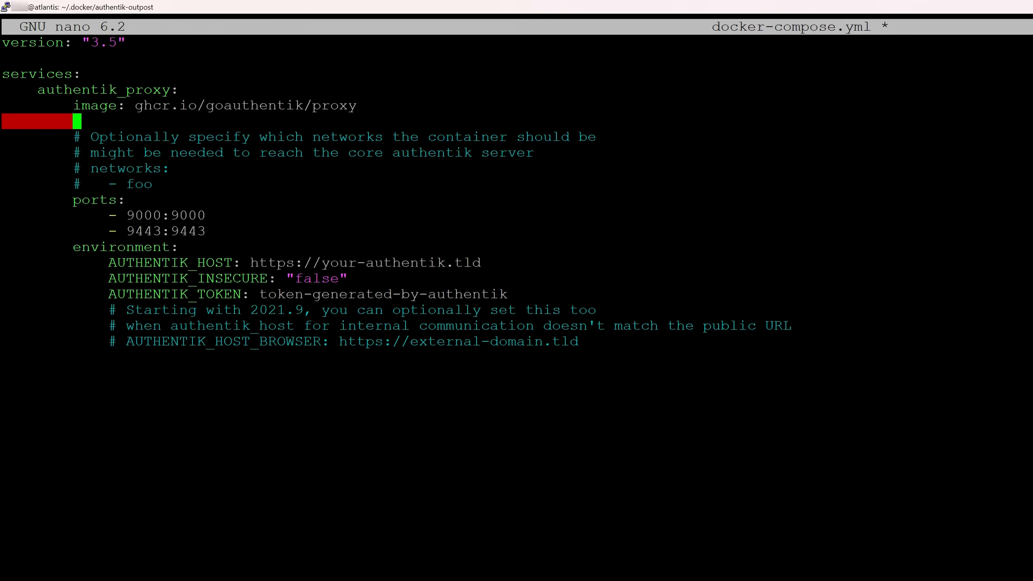
{"action": "type", "text": "containe"}
{"action": "type", "text": "name:"}
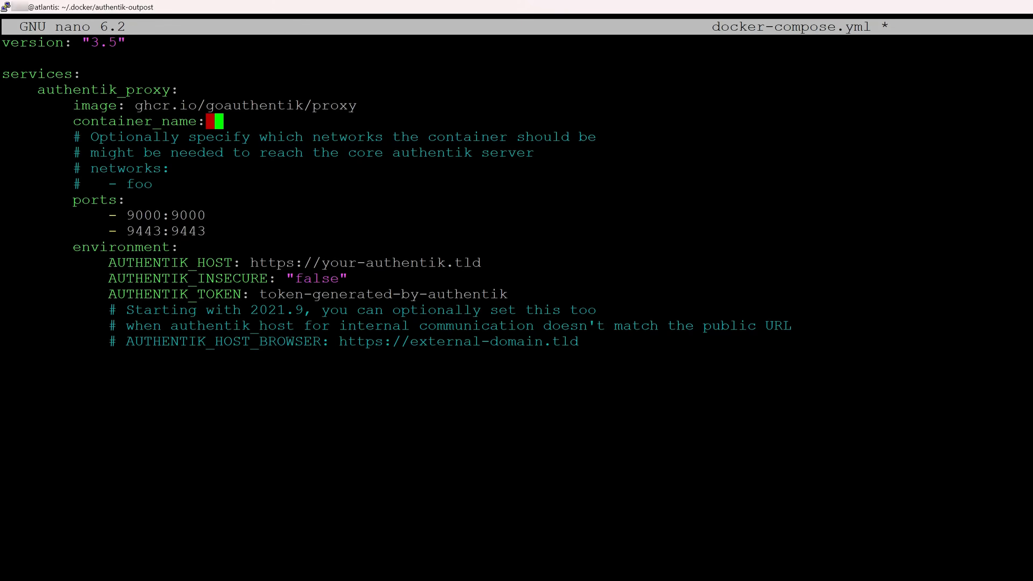
{"action": "type", "text": " atlantis-outpost"}
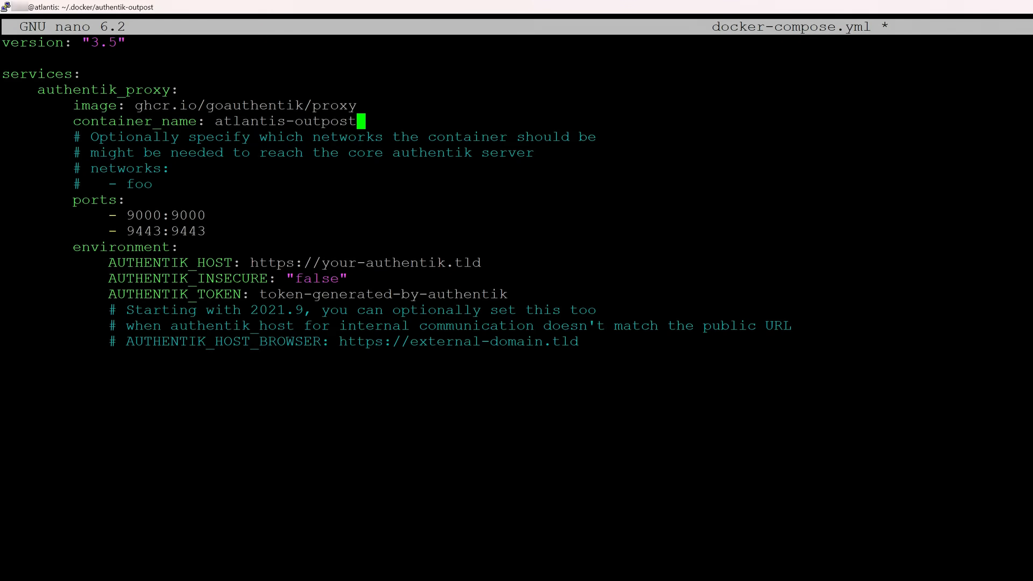
Replace the AUTHENTIK_HOST placeholder with auth.sweetdreamzzzcreations.com.
{"action": "key", "text": "Down"}
{"action": "key", "text": "Down"}
{"action": "key", "text": "Down"}
{"action": "key", "text": "Down"}
{"action": "key", "text": "Down"}
{"action": "key", "text": "Down"}
{"action": "key", "text": "Down"}
{"action": "key", "text": "Down"}
{"action": "key", "text": "Up"}
{"action": "key", "text": "Up"}
{"action": "key", "text": "Down"}
{"action": "key", "text": "Down"}
{"action": "key", "text": "Down"}
{"action": "key", "text": "Left"}
{"action": "key", "text": "Left"}
{"action": "key", "text": "Right"}
{"action": "key", "text": "Left"}
{"action": "key", "text": "Left"}
{"action": "key", "text": "Left"}
{"action": "key", "text": "Delete"}
{"action": "key", "text": "Delete"}
{"action": "key", "text": "Delete"}
{"action": "key", "text": "Delete"}
{"action": "key", "text": "Delete"}
{"action": "key", "text": "Delete"}
{"action": "key", "text": "Delete"}
{"action": "key", "text": "Delete"}
{"action": "key", "text": "Delete"}
{"action": "key", "text": "Delete"}
{"action": "key", "text": "Delete"}
{"action": "key", "text": "Delete"}
{"action": "key", "text": "Delete"}
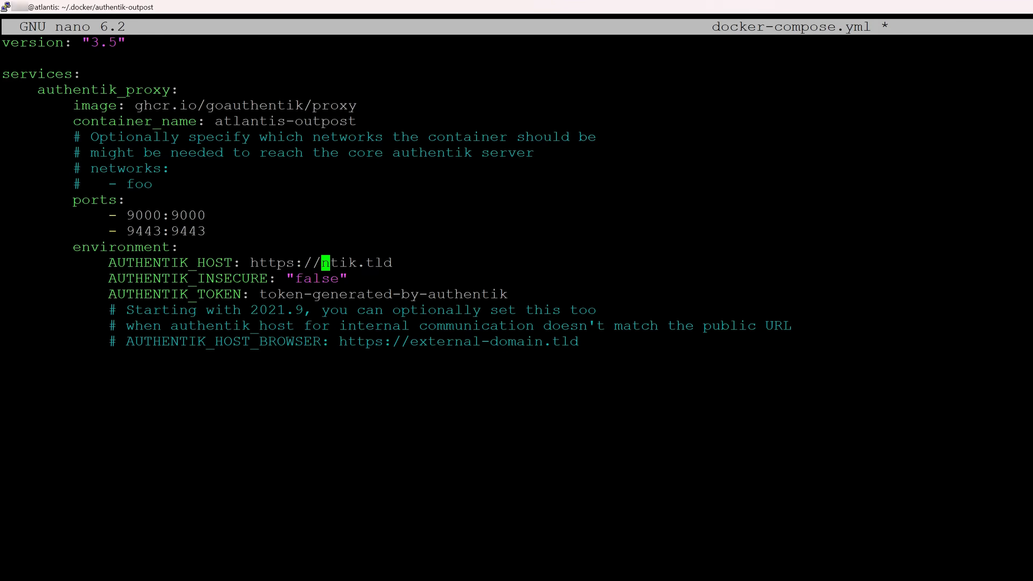
{"action": "key", "text": "Delete"}
{"action": "key", "text": "Delete"}
{"action": "key", "text": "Delete"}
{"action": "key", "text": "Delete"}
{"action": "key", "text": "Delete"}
{"action": "type", "text": "auth.sweet"}
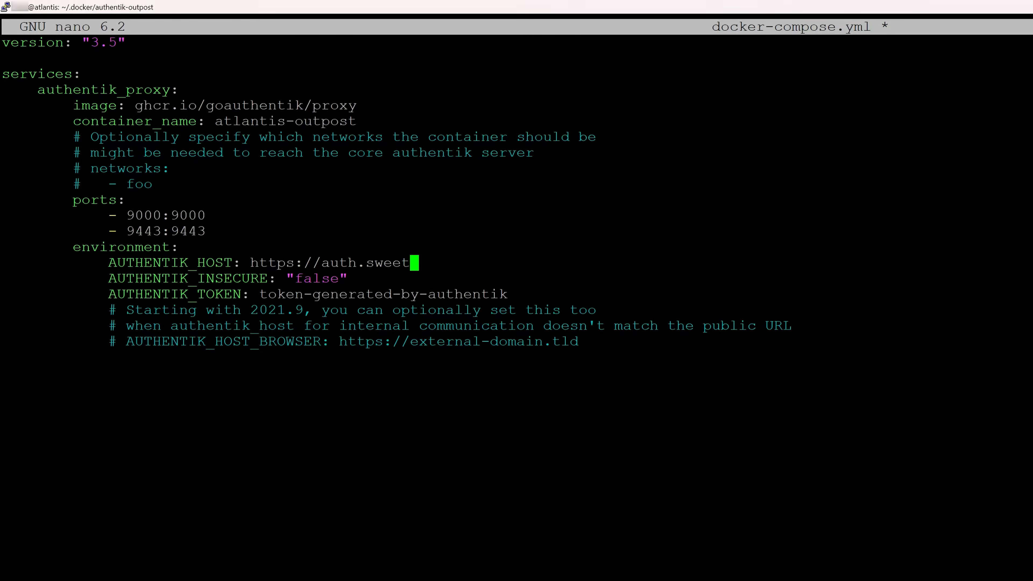
{"action": "type", "text": "dreamzzzcrea"}
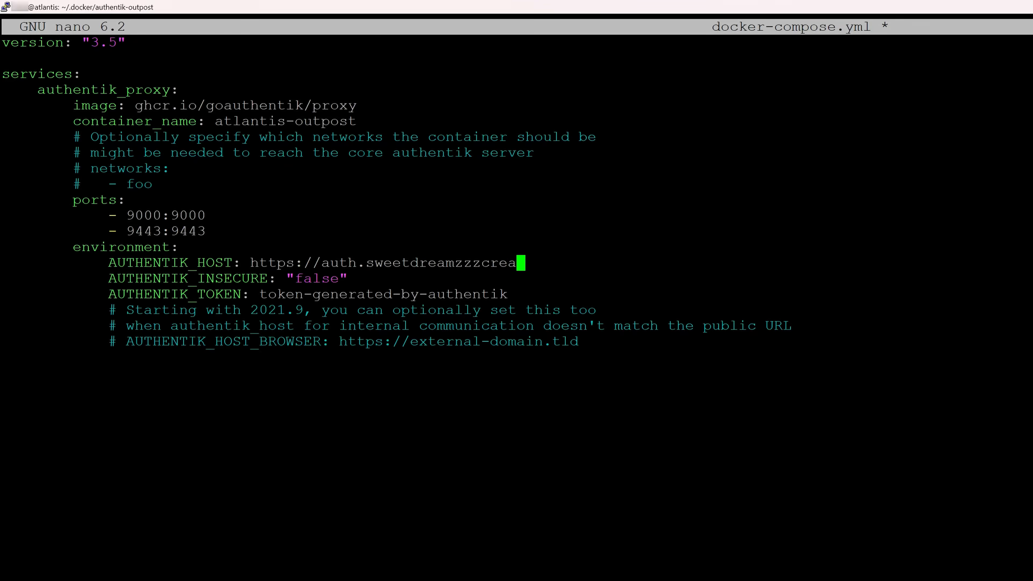
{"action": "type", "text": "tions.com"}
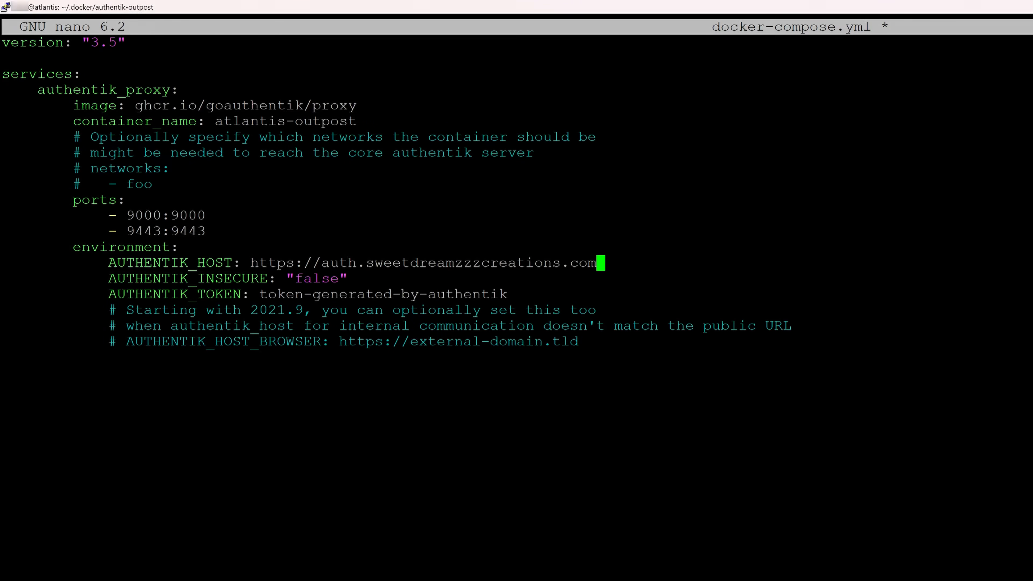
Clear the placeholder AUTHENTIK_TOKEN value.
{"action": "key", "text": "Down"}
{"action": "key", "text": "Down"}
{"action": "key", "text": "BackSpace"}
{"action": "key", "text": "BackSpace"}
{"action": "key", "text": "BackSpace"}
{"action": "key", "text": "BackSpace"}
{"action": "key", "text": "BackSpace"}
{"action": "key", "text": "BackSpace"}
{"action": "key", "text": "BackSpace"}
{"action": "key", "text": "BackSpace"}
{"action": "key", "text": "BackSpace"}
{"action": "key", "text": "BackSpace"}
{"action": "key", "text": "BackSpace"}
{"action": "key", "text": "BackSpace"}
{"action": "key", "text": "BackSpace"}
{"action": "key", "text": "BackSpace"}
{"action": "key", "text": "BackSpace"}
{"action": "key", "text": "BackSpace"}
{"action": "key", "text": "BackSpace"}
{"action": "key", "text": "BackSpace"}
{"action": "key", "text": "BackSpace"}
{"action": "key", "text": "BackSpace"}
{"action": "key", "text": "BackSpace"}
{"action": "key", "text": "BackSpace"}
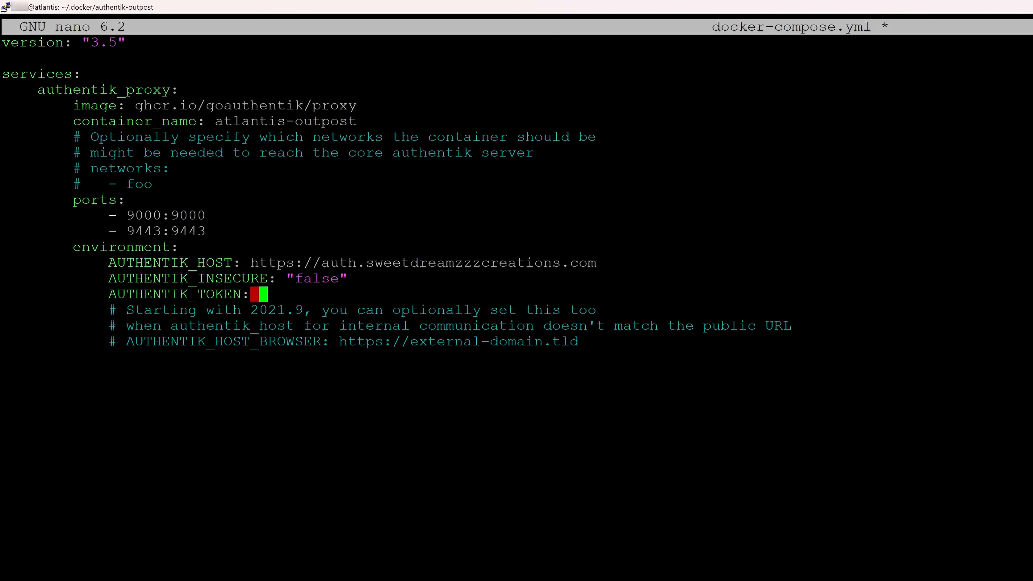
{"action": "key", "text": "alt+Tab"}
Copy the domain4 outpost token again from its deployment info in authentik.
{"action": "scroll", "coordinate": [612, 529], "scroll_direction": "down", "scroll_amount": 1}
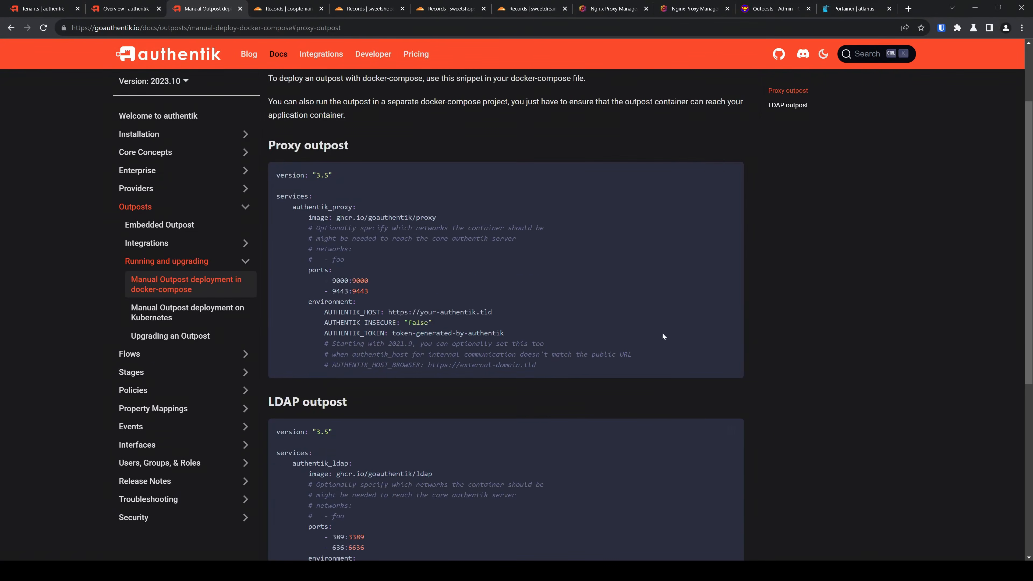
{"action": "left_click", "coordinate": [776, 9]}
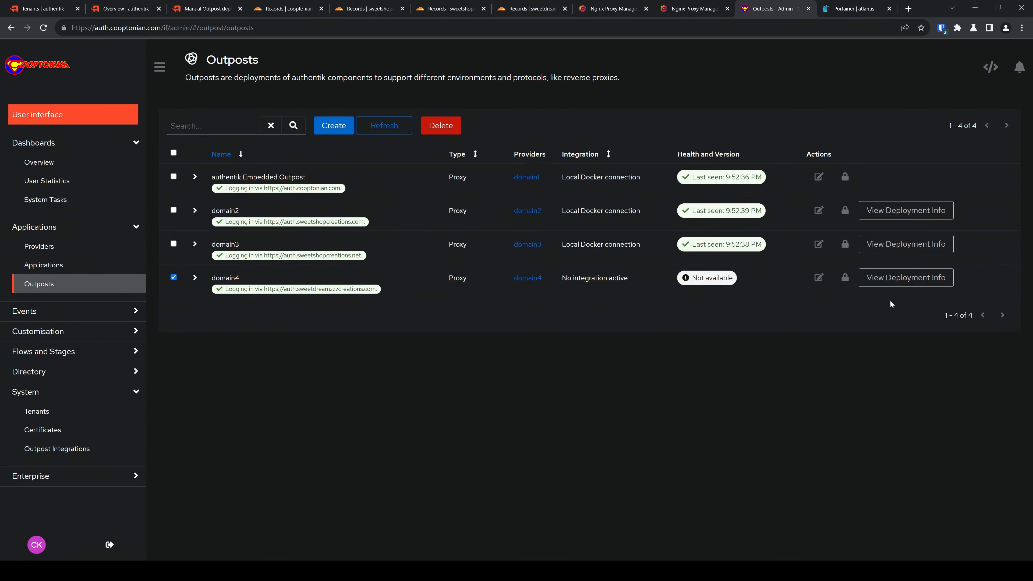
{"action": "left_click", "coordinate": [906, 279]}
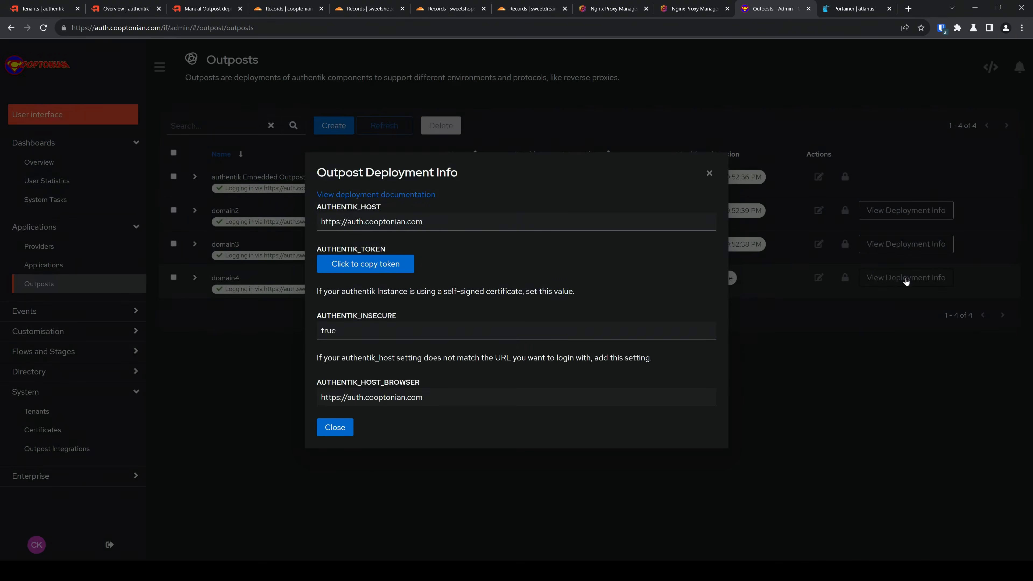
{"action": "left_click", "coordinate": [366, 267]}
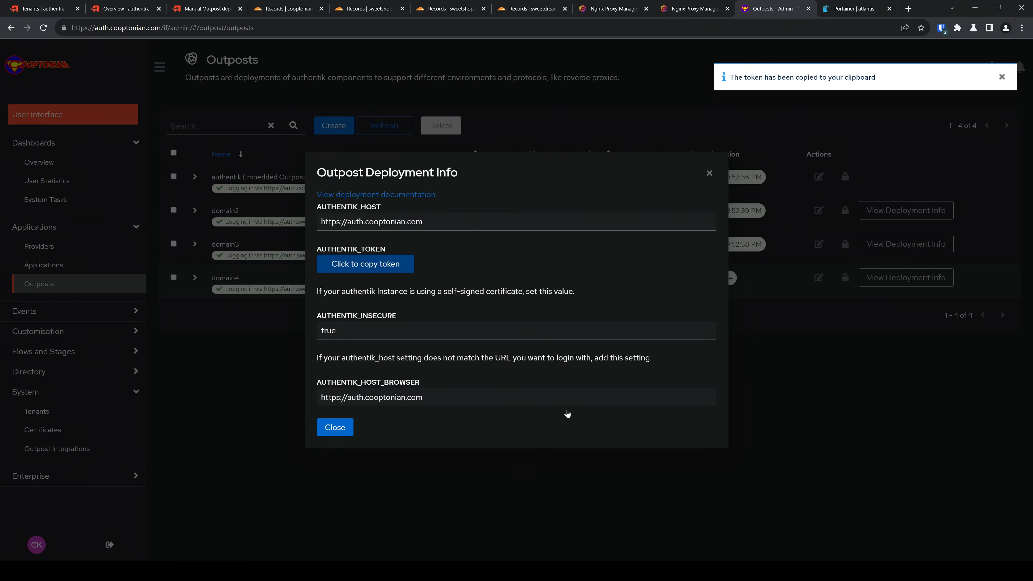
{"action": "left_click", "coordinate": [624, 558]}
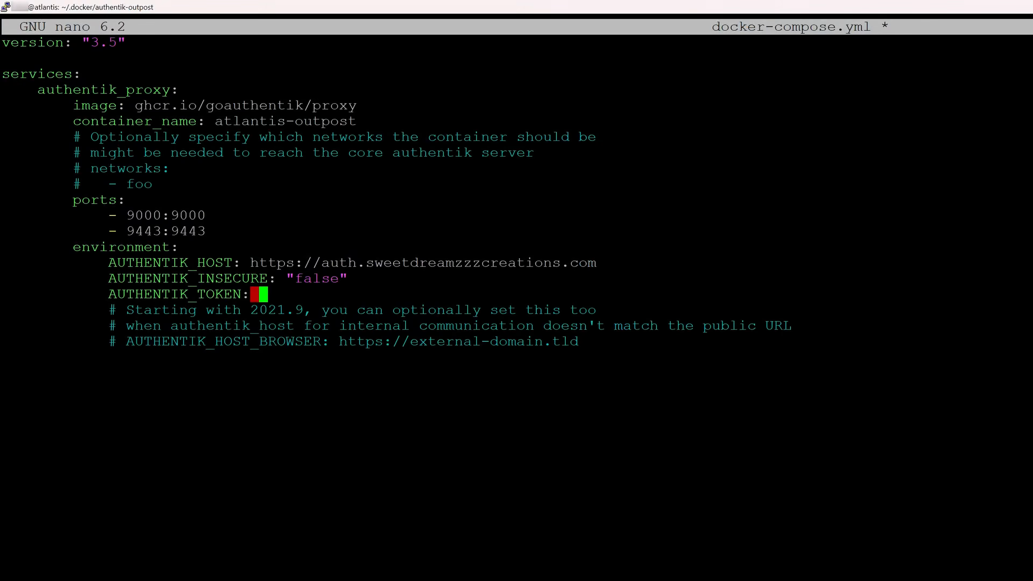
Paste the token after AUTHENTIK_TOKEN and save docker-compose.yml.
{"action": "key", "text": "shift+Insert"}
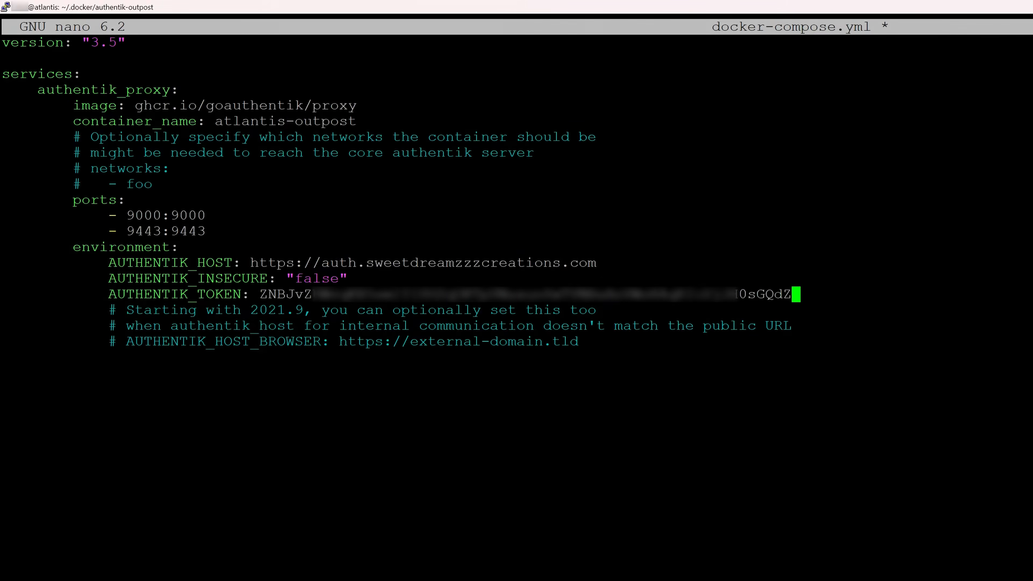
{"action": "key", "text": "ctrl+x"}
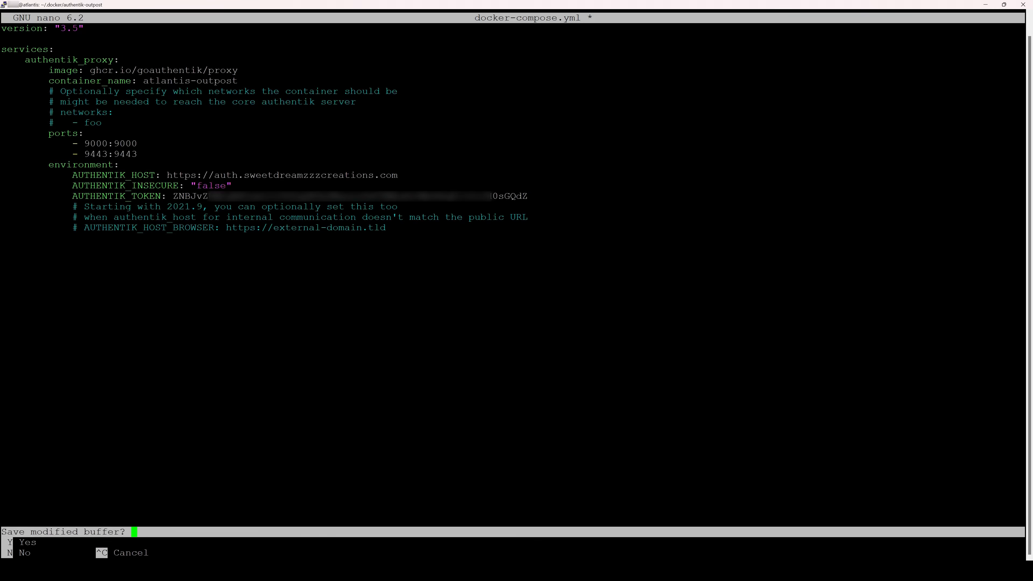
{"action": "key", "text": "y"}
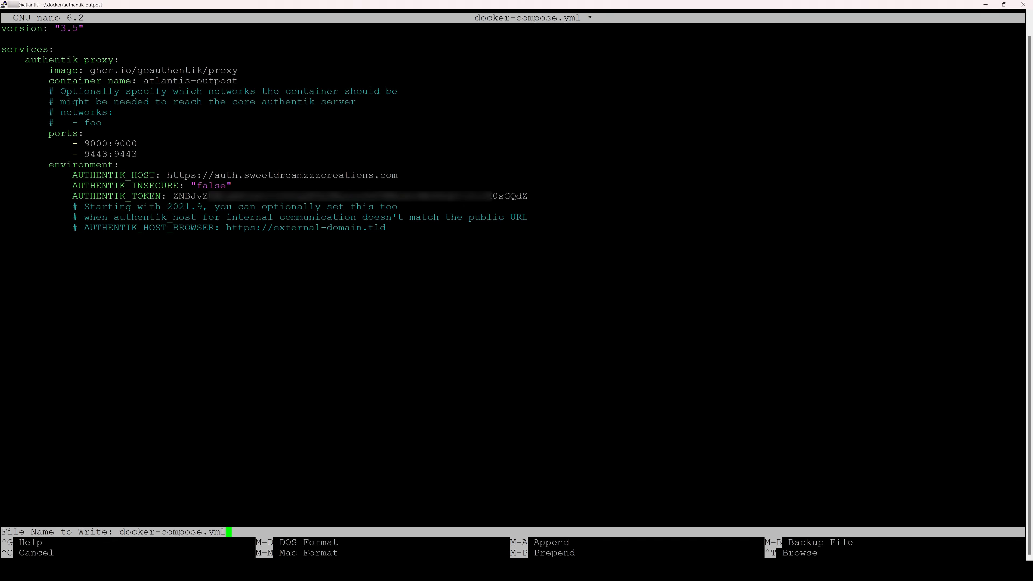
{"action": "key", "text": "Return"}
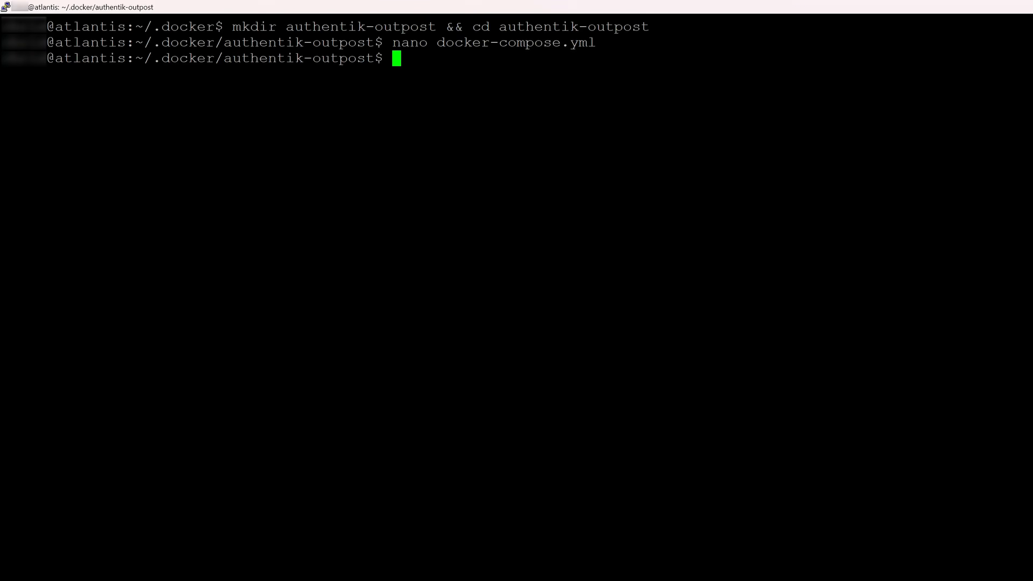
Start the outpost container with docker compose up -d.
{"action": "type", "text": "docker compose"}
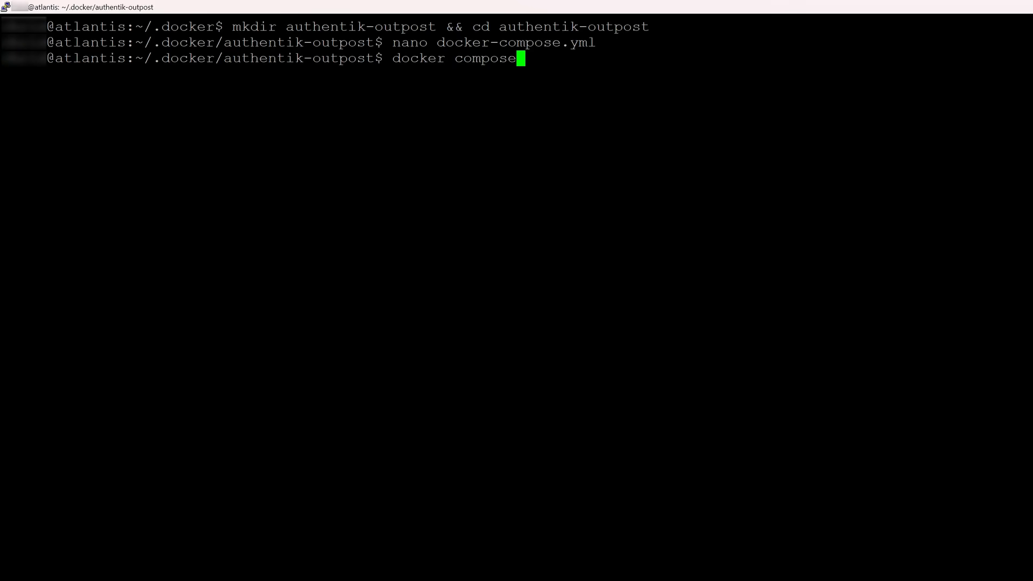
{"action": "type", "text": " up -d"}
{"action": "key", "text": "Return"}
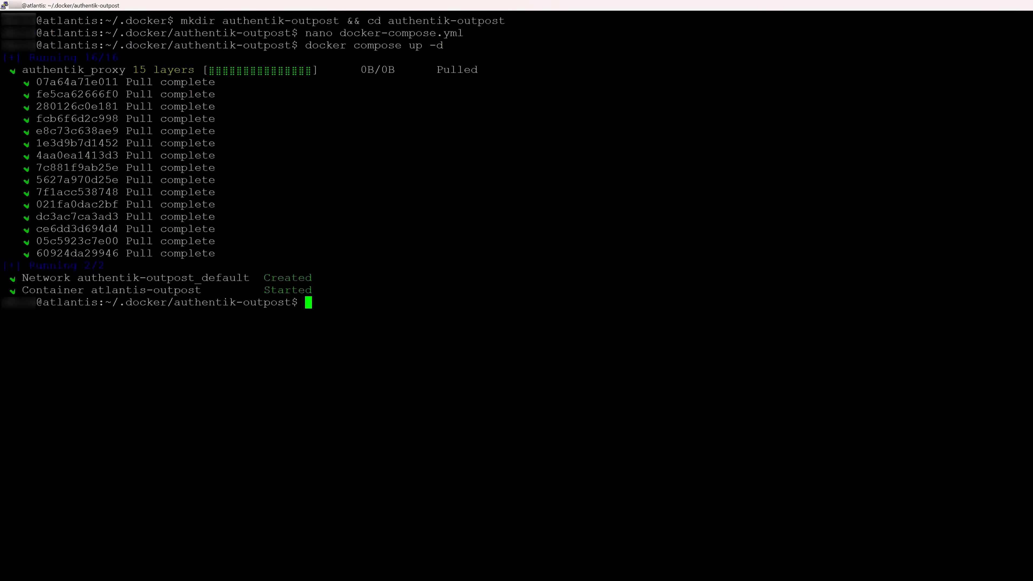
{"action": "key", "text": "alt+Tab"}
Confirm atlantis-outpost is healthy in Portainer, then close authentik's deployment info dialog.
{"action": "left_click", "coordinate": [846, 9]}
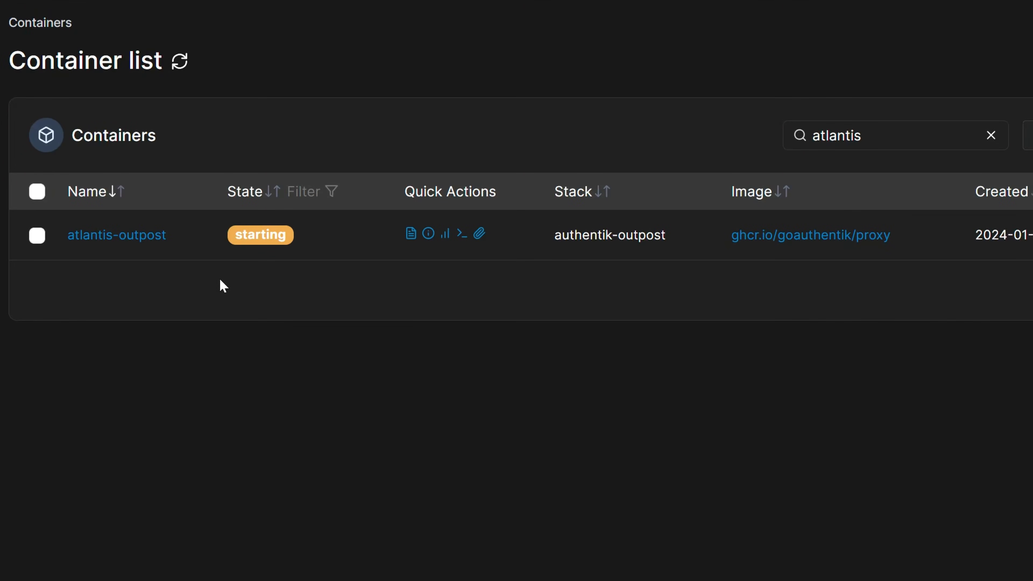
{"action": "left_click", "coordinate": [180, 62]}
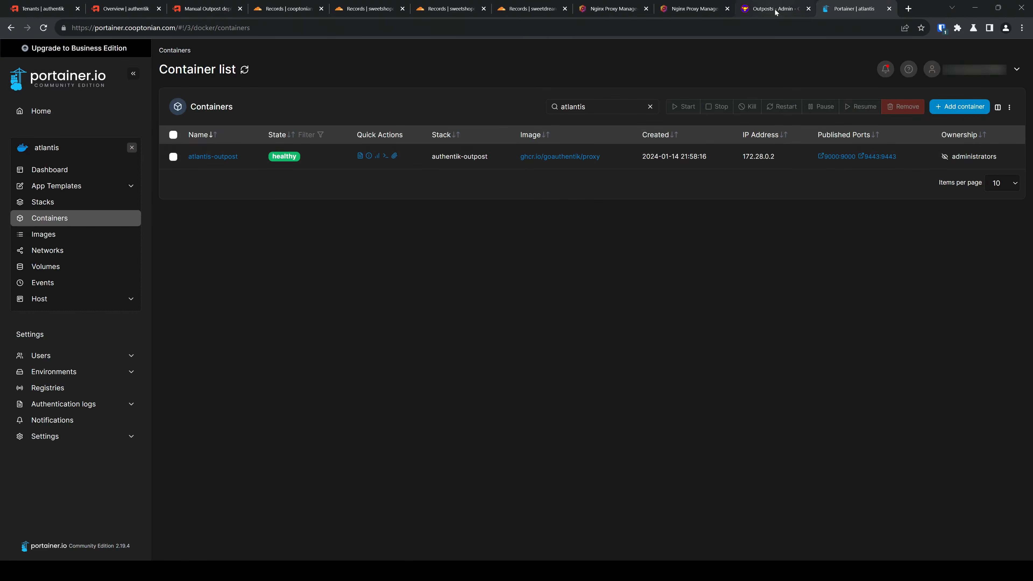
{"action": "left_click", "coordinate": [737, 13]}
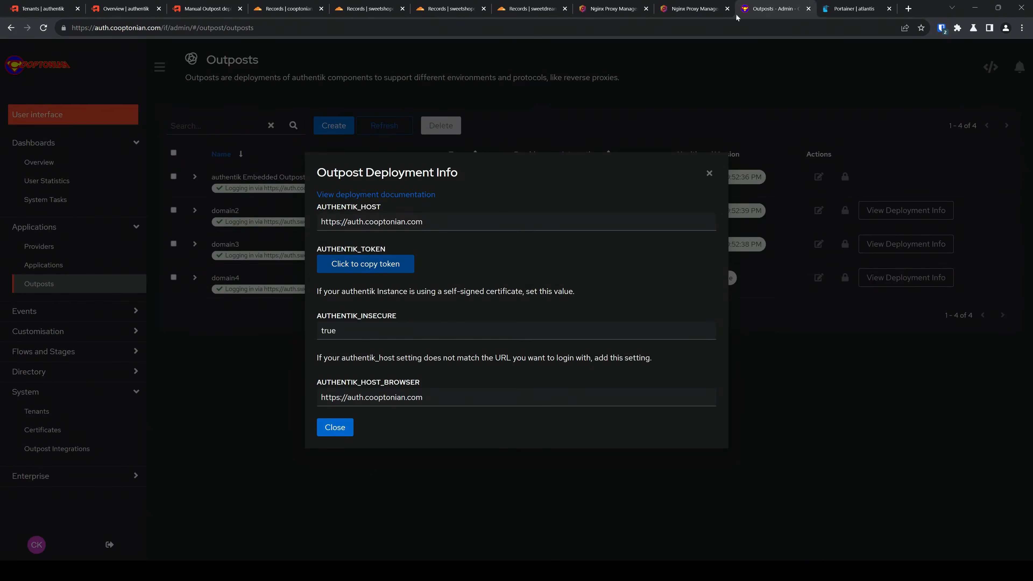
{"action": "left_click", "coordinate": [336, 428]}
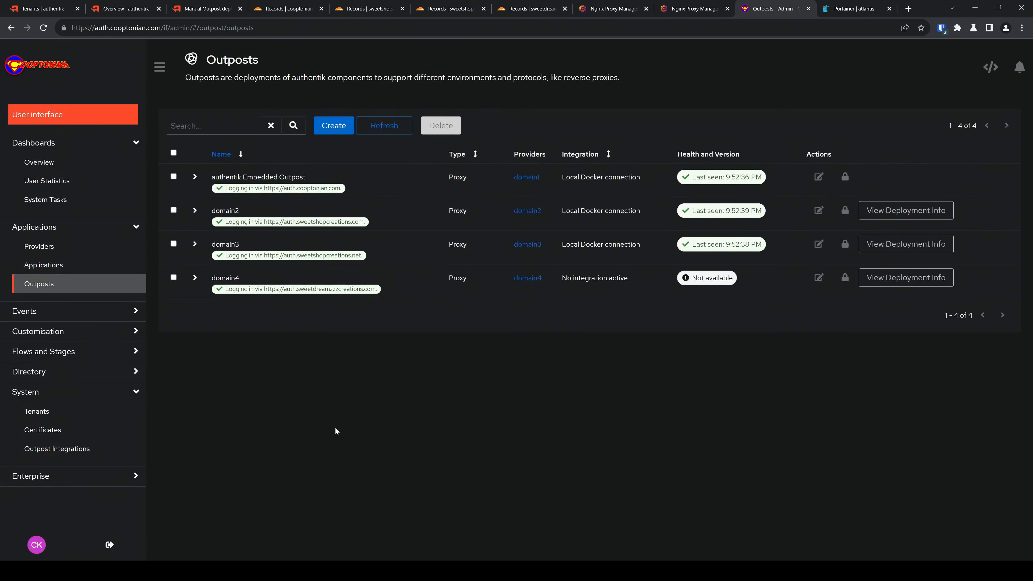
Select the domain4 provider's Nginx Proxy Manager snippet, then go to NPM Proxy Hosts.
{"action": "left_click", "coordinate": [35, 250]}
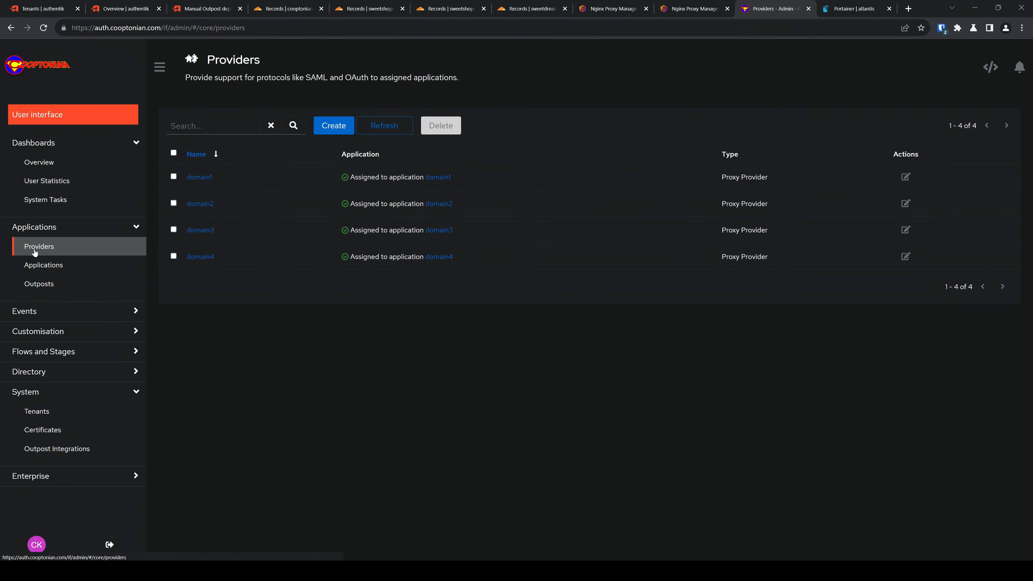
{"action": "left_click", "coordinate": [200, 259]}
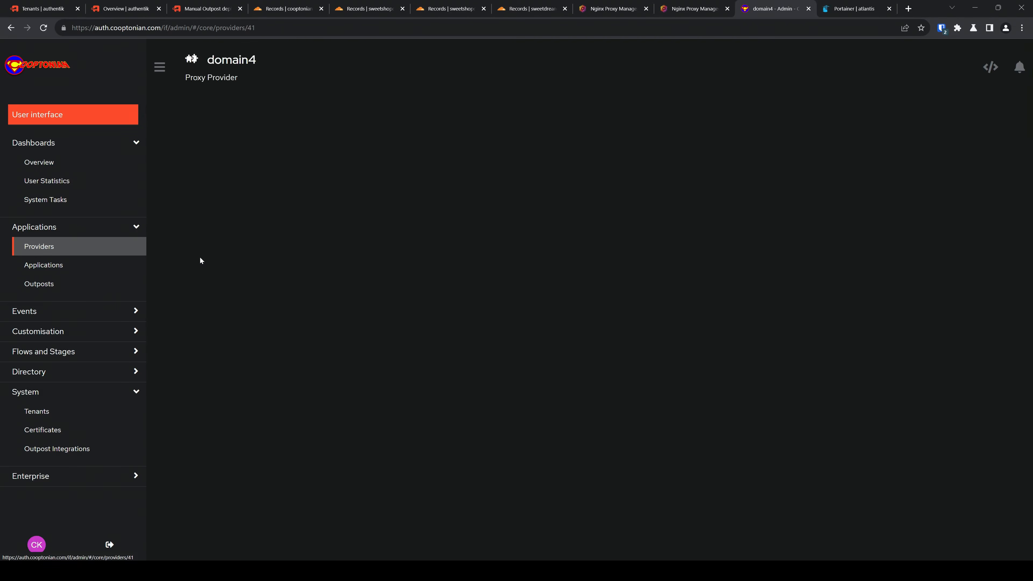
{"action": "scroll", "coordinate": [199, 257], "scroll_direction": "down", "scroll_amount": 5}
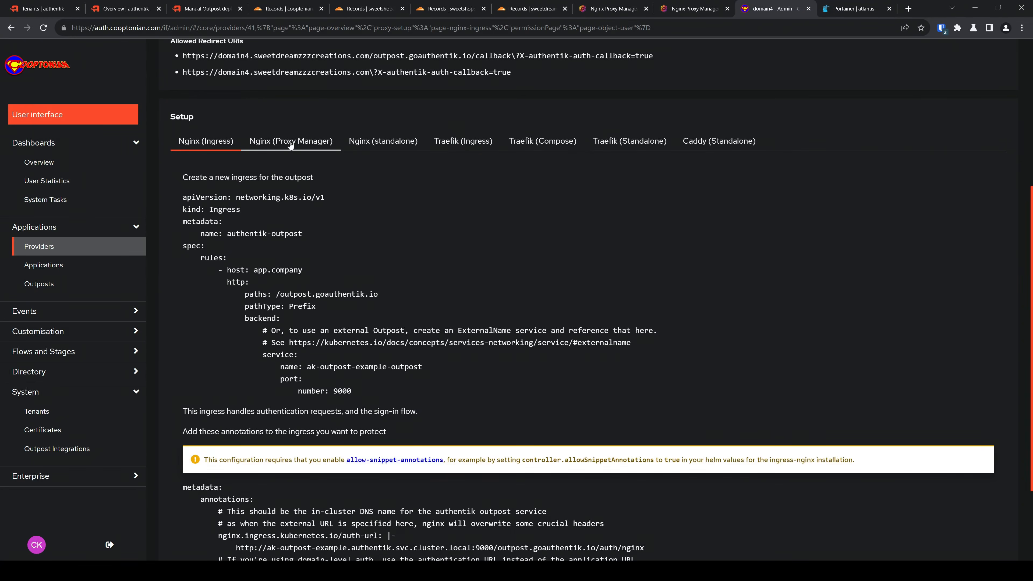
{"action": "left_click", "coordinate": [290, 142]}
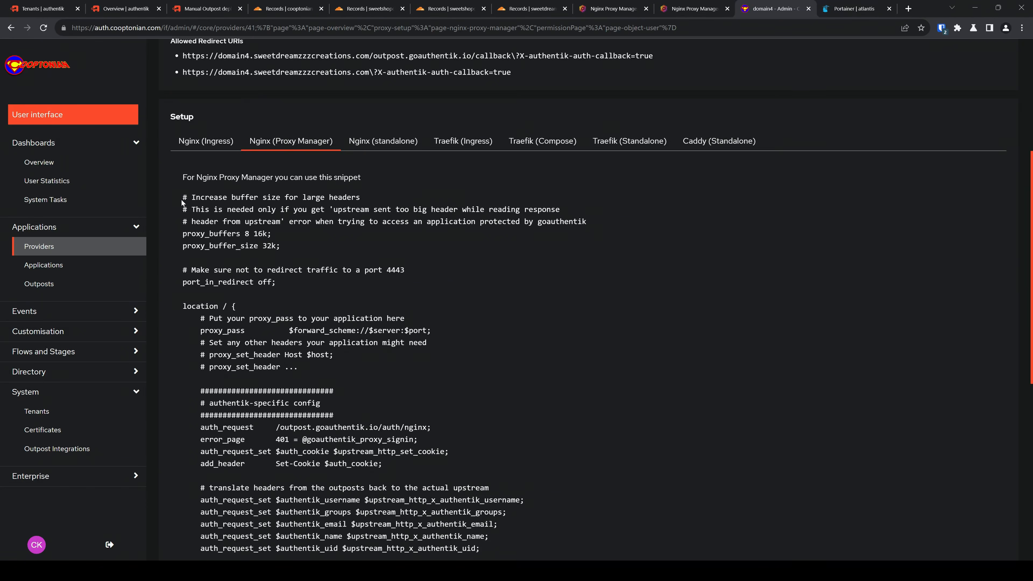
{"action": "left_click_drag", "start_coordinate": [182, 201], "coordinate": [230, 522]}
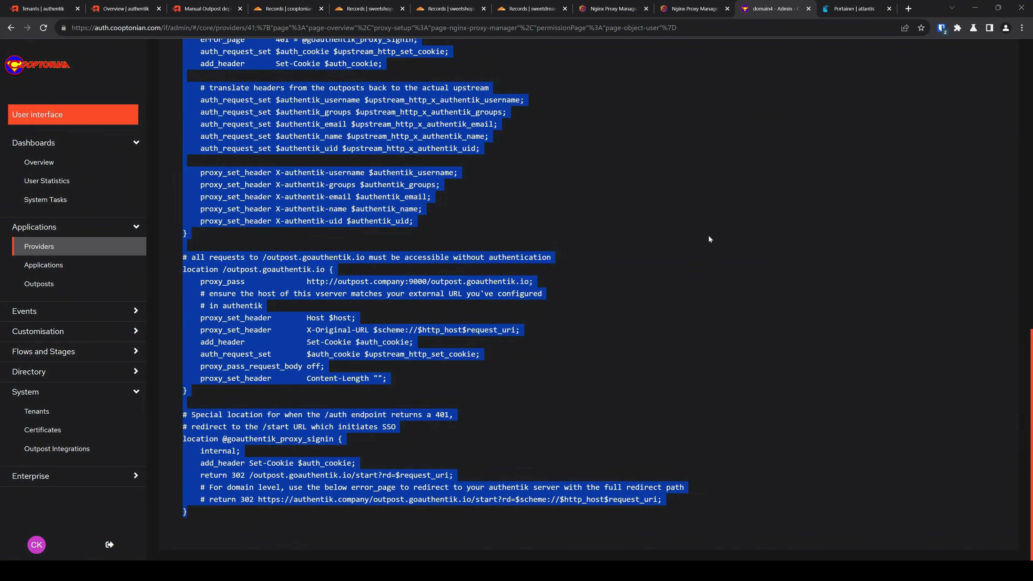
{"action": "left_click", "coordinate": [695, 9]}
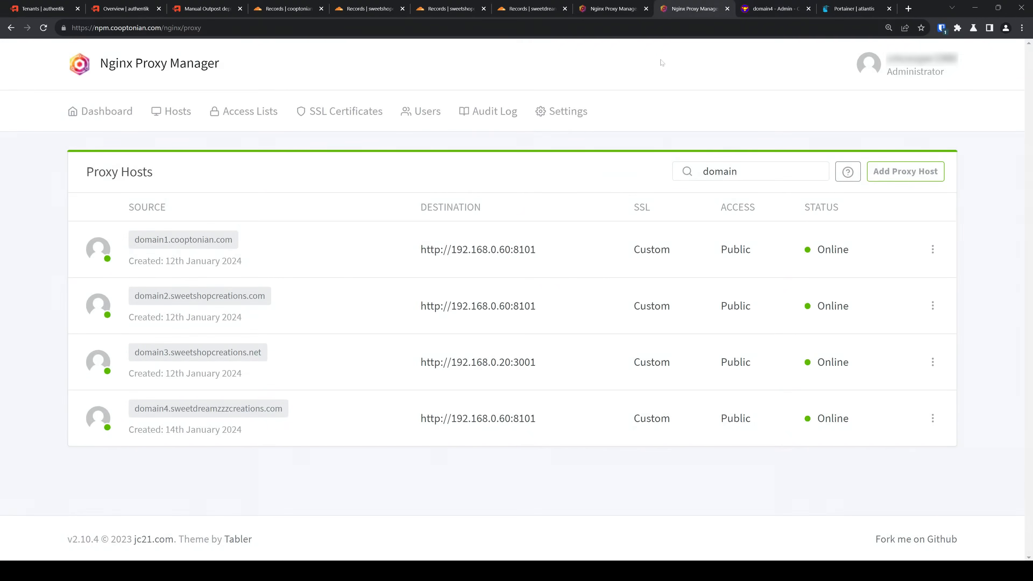
Paste the authentik snippet into the domain4 proxy host's custom Nginx configuration.
{"action": "left_click", "coordinate": [933, 418]}
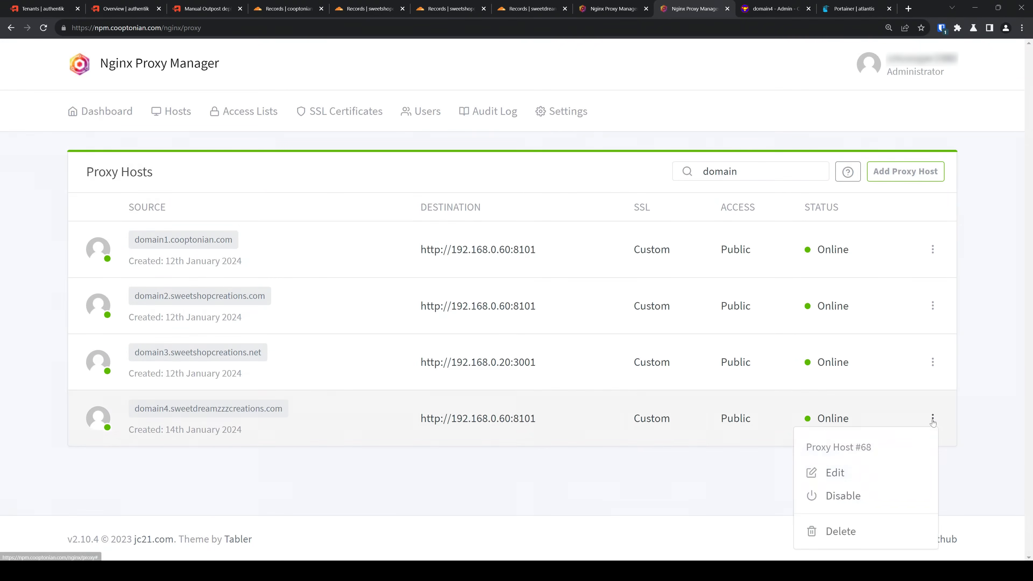
{"action": "left_click", "coordinate": [837, 473]}
{"action": "left_click", "coordinate": [598, 125]}
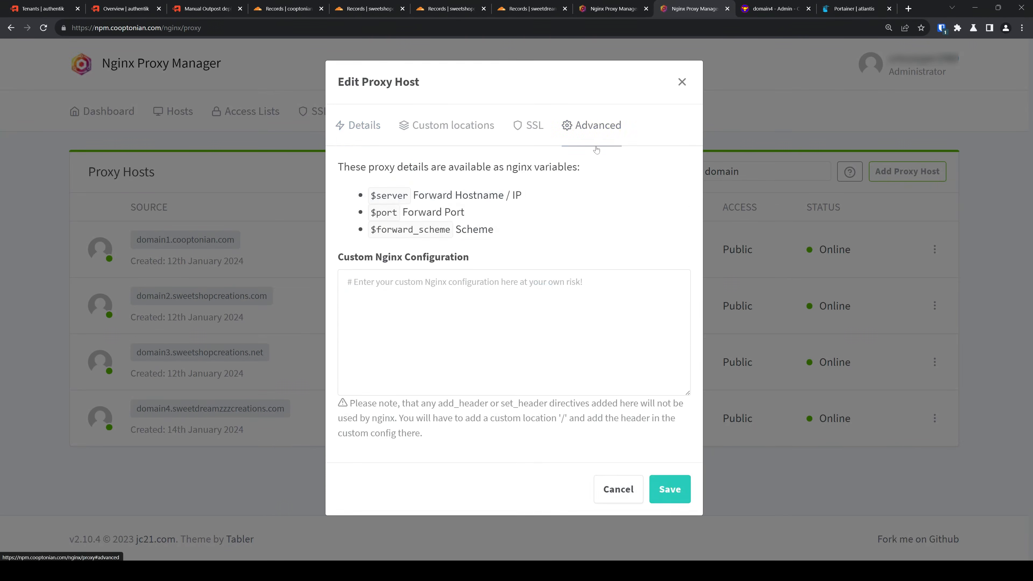
{"action": "left_click", "coordinate": [512, 326]}
{"action": "key", "text": "ctrl+v"}
Replace the outpost.company placeholder in proxy_pass with 192.168.0.60 and save the proxy host.
{"action": "scroll", "coordinate": [514, 333], "scroll_direction": "up", "scroll_amount": 8}
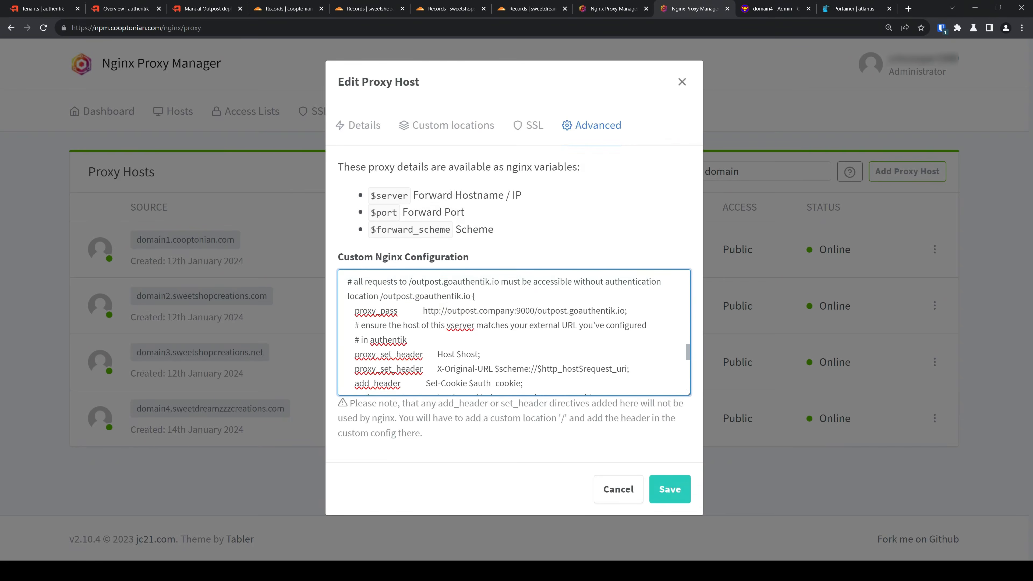
{"action": "left_click_drag", "start_coordinate": [447, 311], "coordinate": [514, 311]}
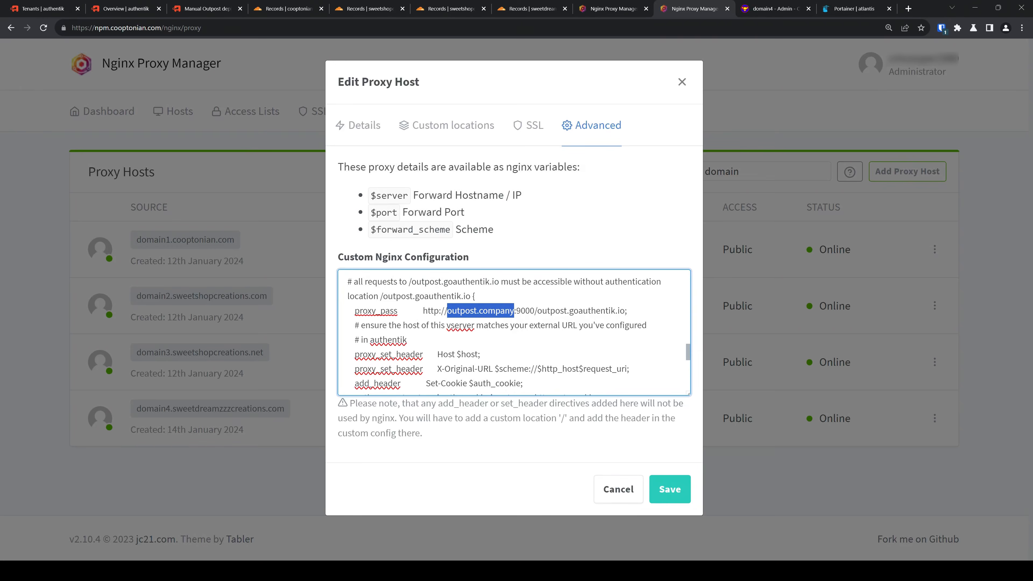
{"action": "type", "text": "192.168"}
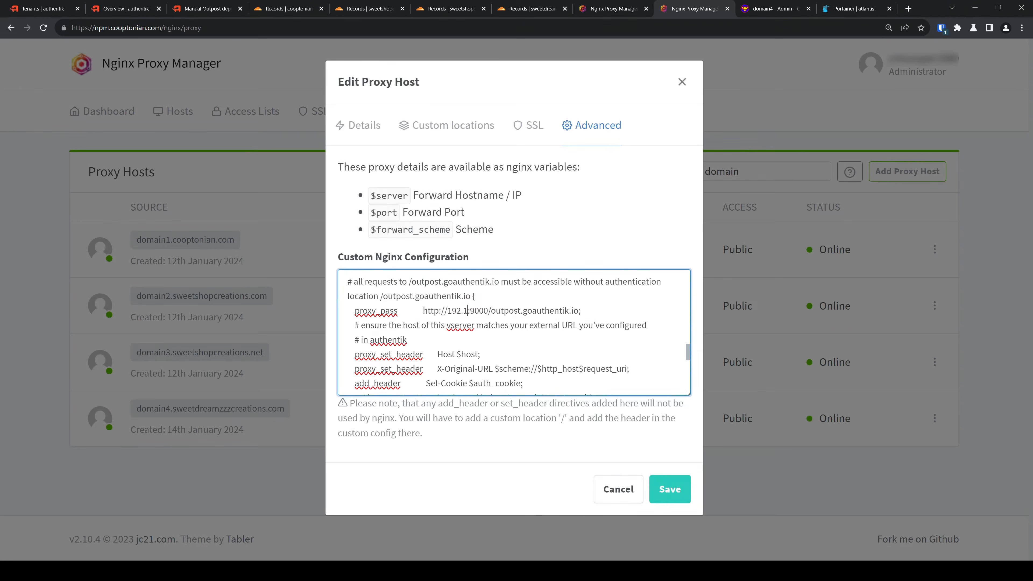
{"action": "type", "text": ".0."}
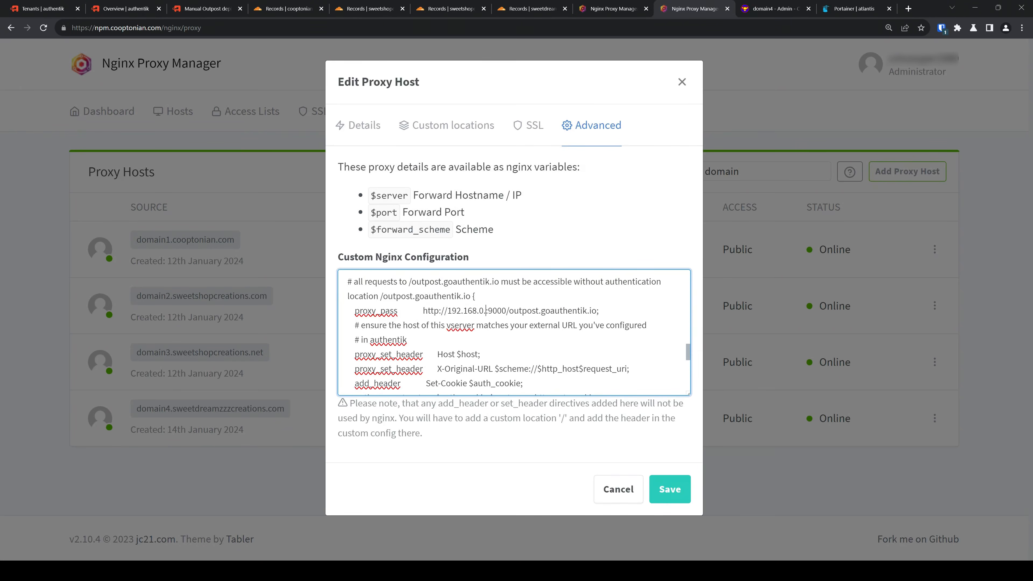
{"action": "type", "text": "60"}
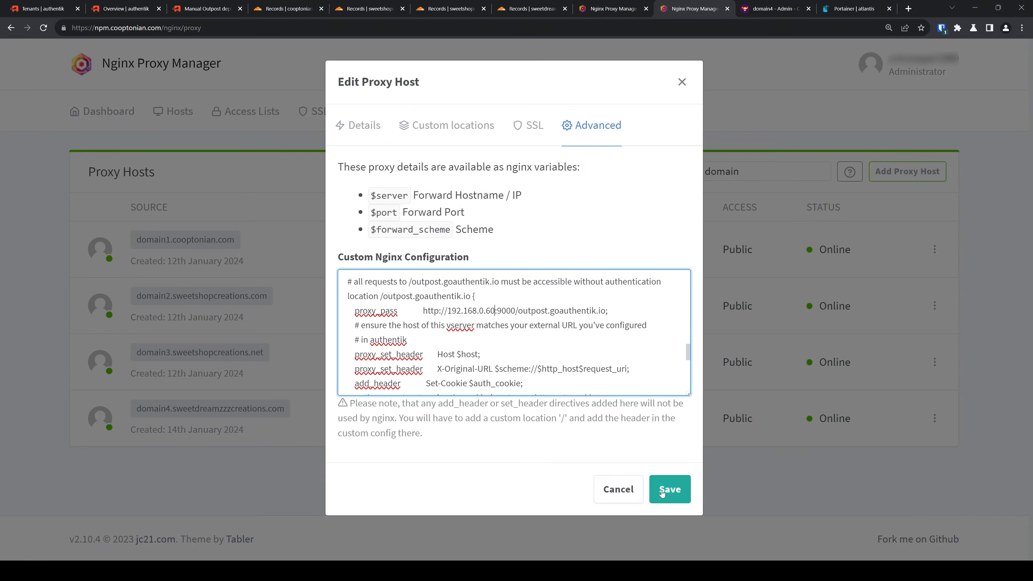
{"action": "left_click", "coordinate": [666, 492]}
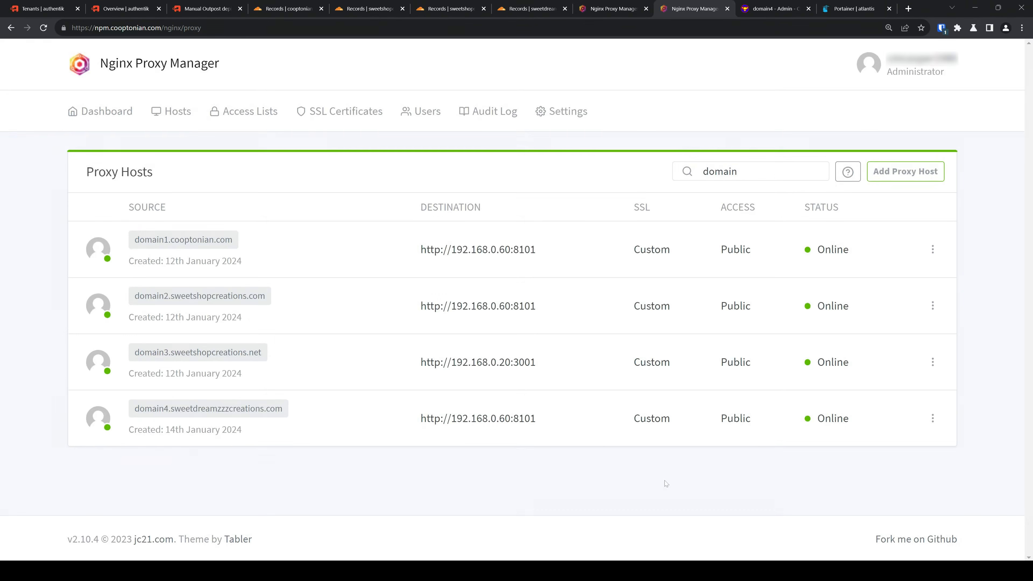
{"action": "left_click", "coordinate": [771, 8]}
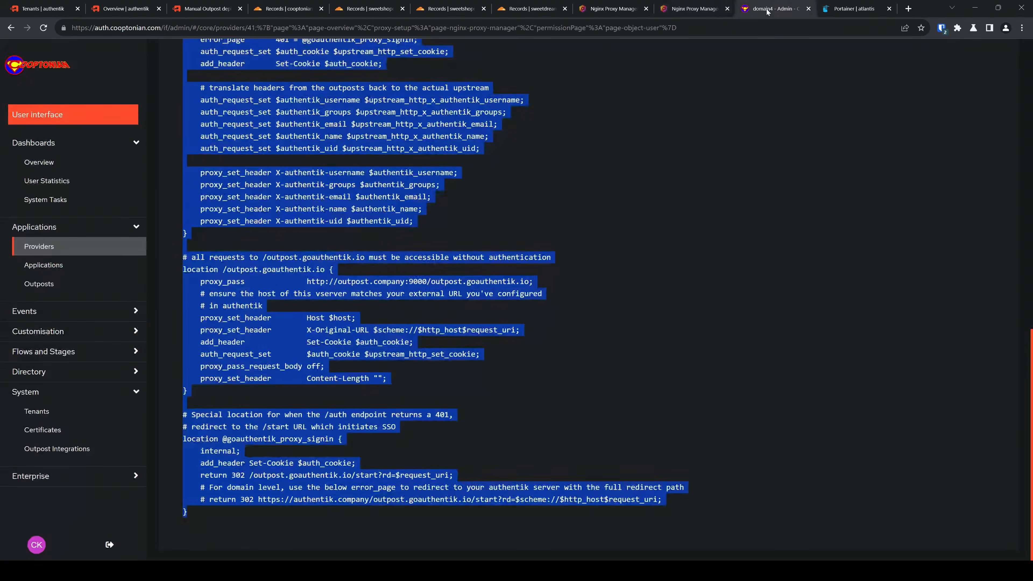
Check that the domain4 outpost reports in on the Outposts list, then start an incognito window.
{"action": "left_click", "coordinate": [48, 286]}
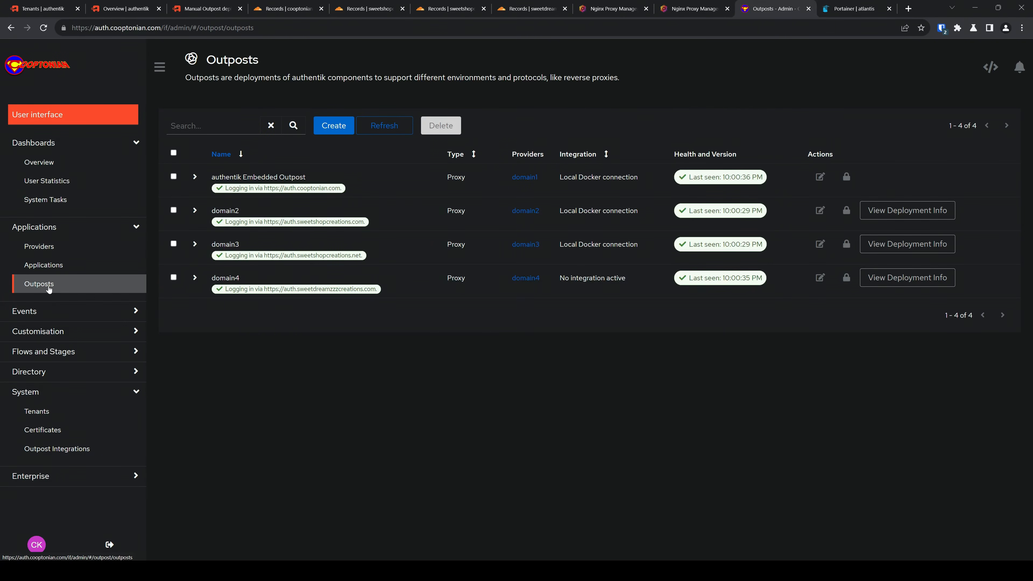
{"action": "key", "text": "ctrl+shift+n"}
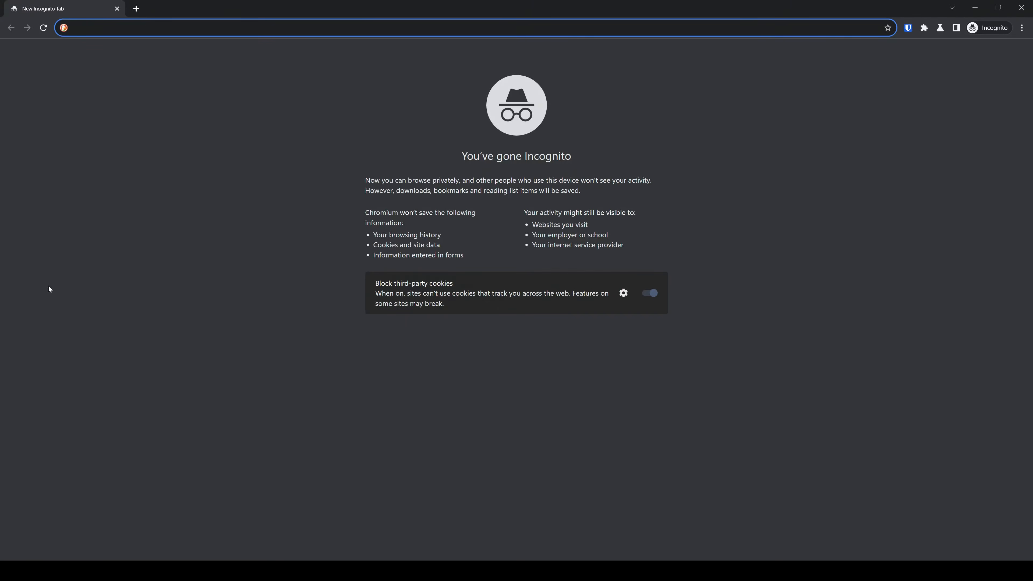
Visit domain4.sweetdreamzzzcreations.com in the incognito window to reach authentik's login.
{"action": "type", "text": "domain4."}
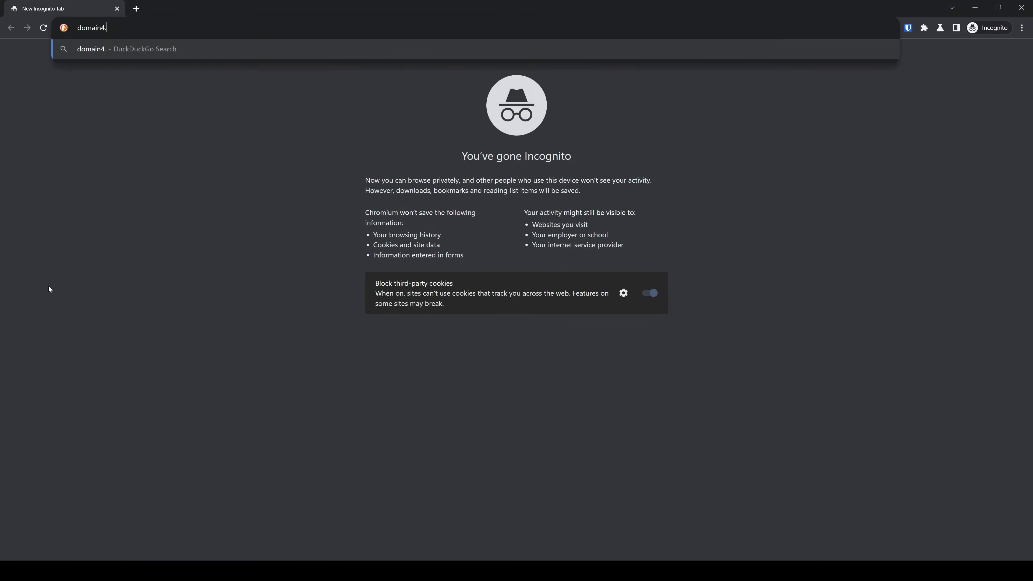
{"action": "type", "text": "sweetdream"}
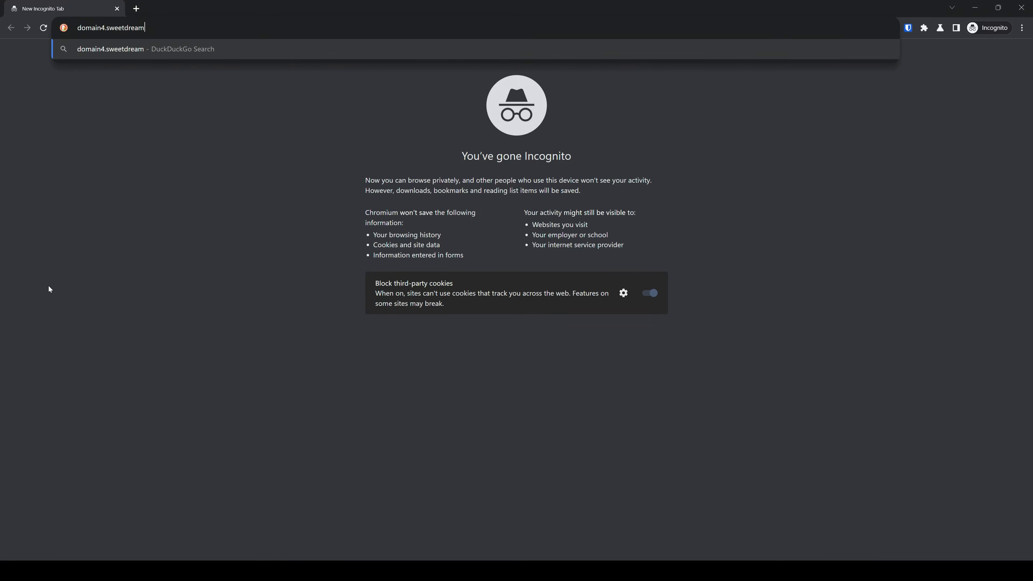
{"action": "type", "text": "zzzcreations.com"}
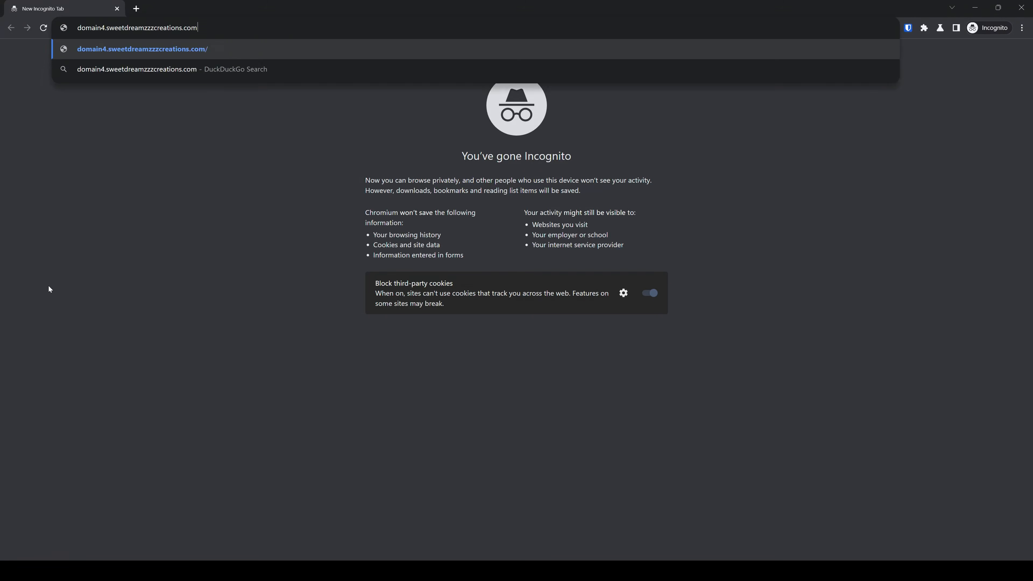
{"action": "key", "text": "Return"}
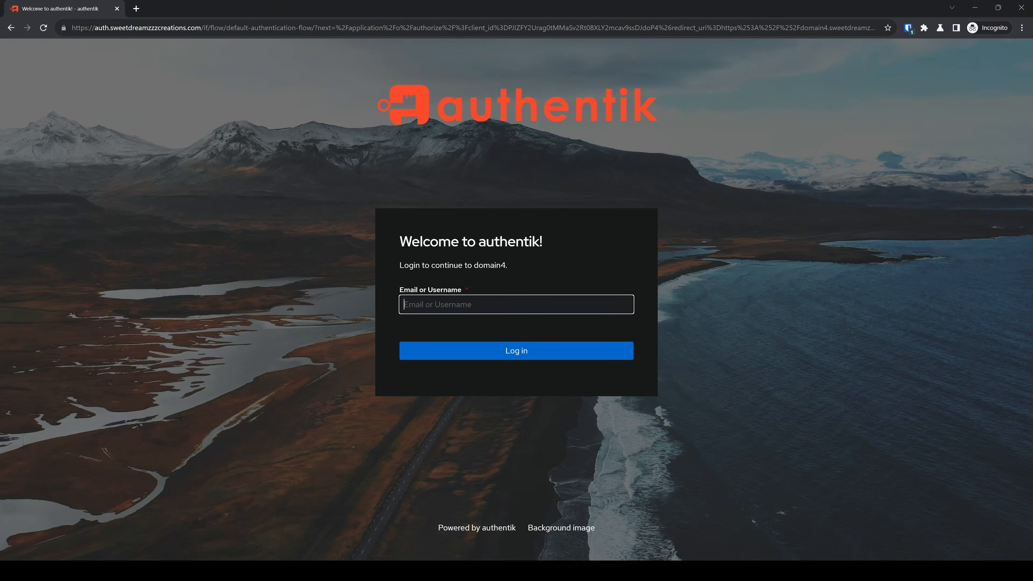
{"action": "left_click_drag", "start_coordinate": [110, 27], "coordinate": [200, 27]}
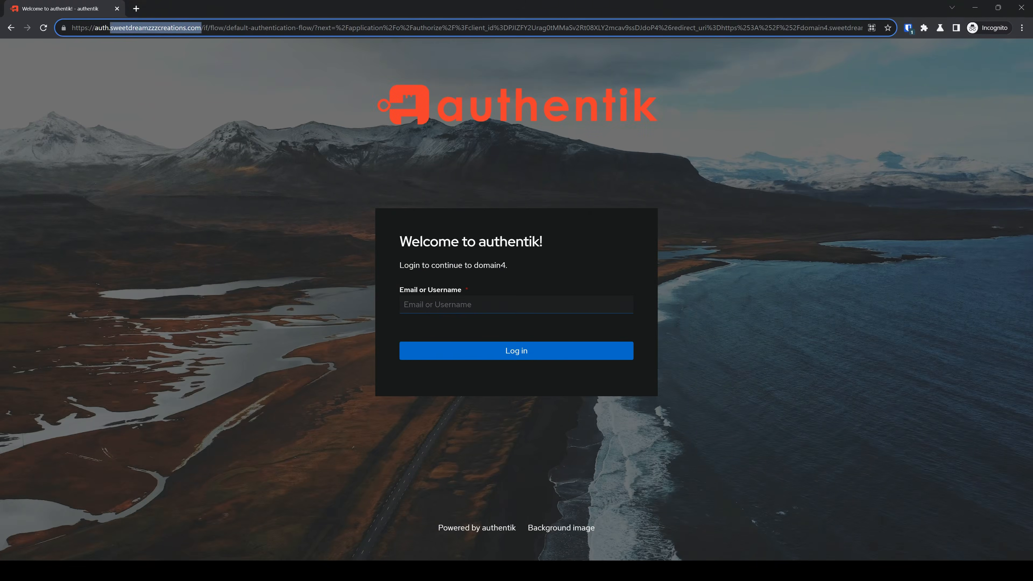
Sign in with the account username, password and TOTP code to reach the Speedtest Tracker dashboard.
{"action": "left_click", "coordinate": [859, 567]}
{"action": "type", "text": "C"}
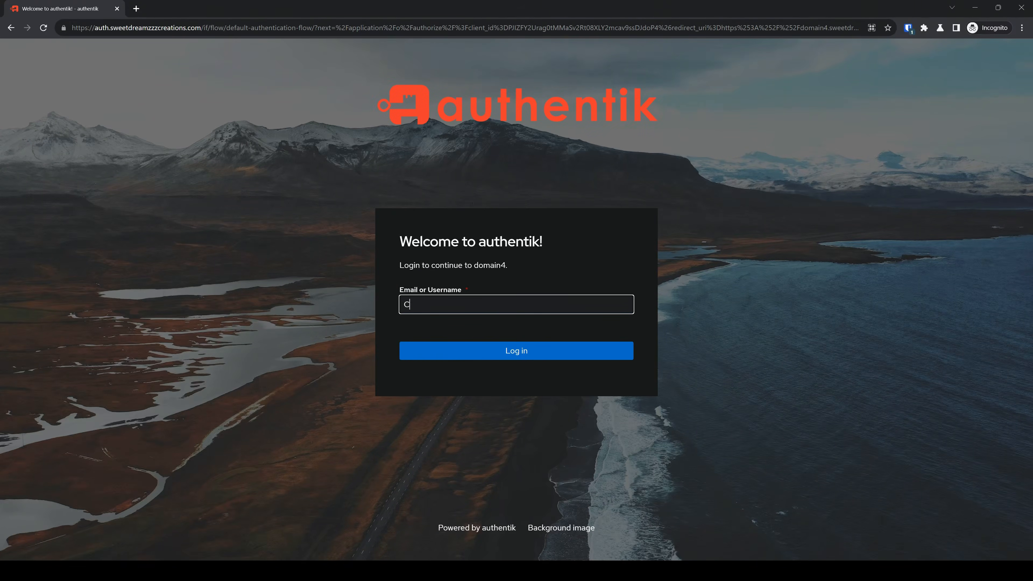
{"action": "type", "text": "Kent"}
{"action": "key", "text": "Return"}
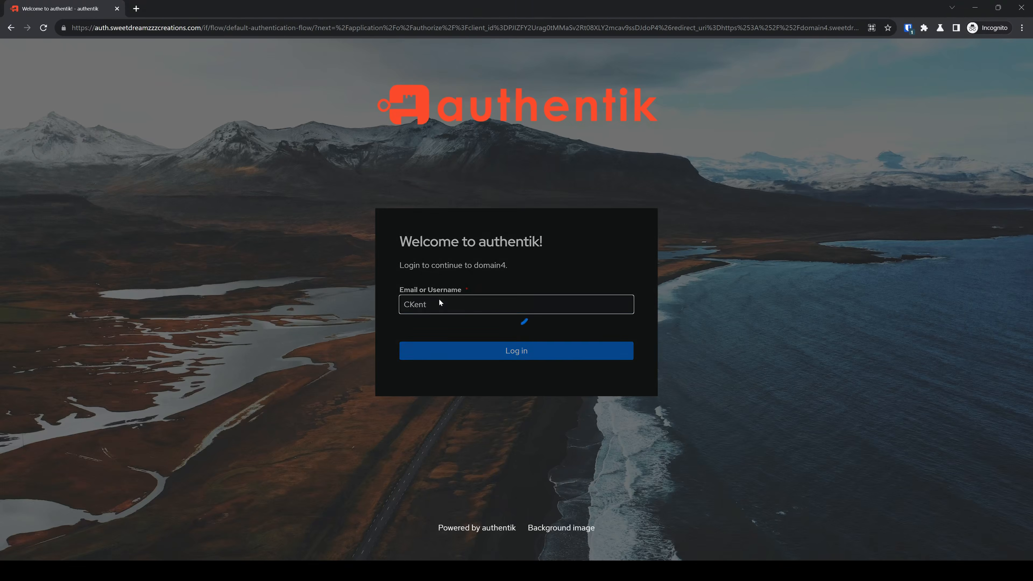
{"action": "key", "text": "ctrl+v"}
{"action": "left_click", "coordinate": [536, 359]}
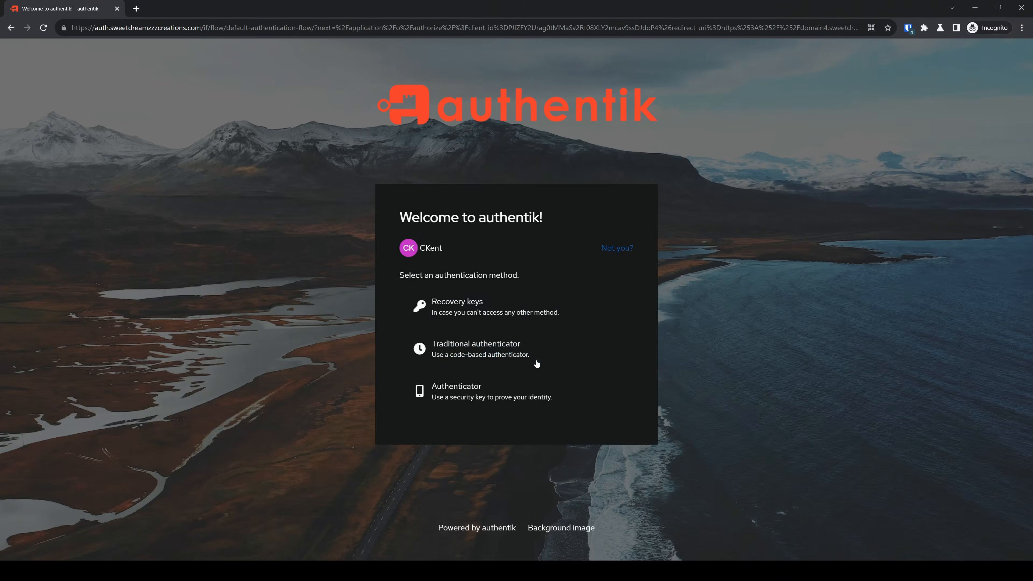
{"action": "left_click", "coordinate": [510, 352]}
{"action": "key", "text": "ctrl+v"}
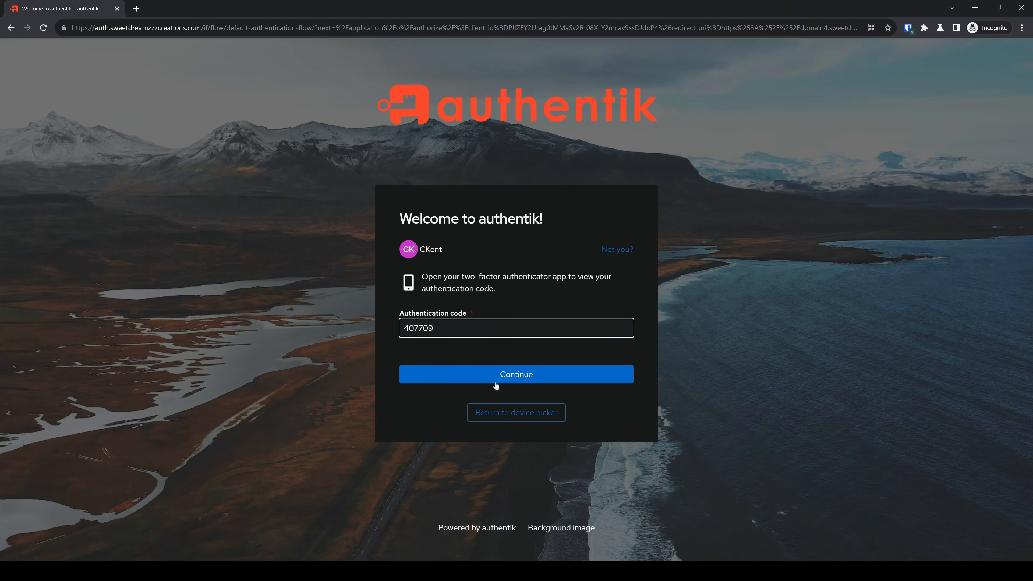
{"action": "left_click", "coordinate": [515, 375]}
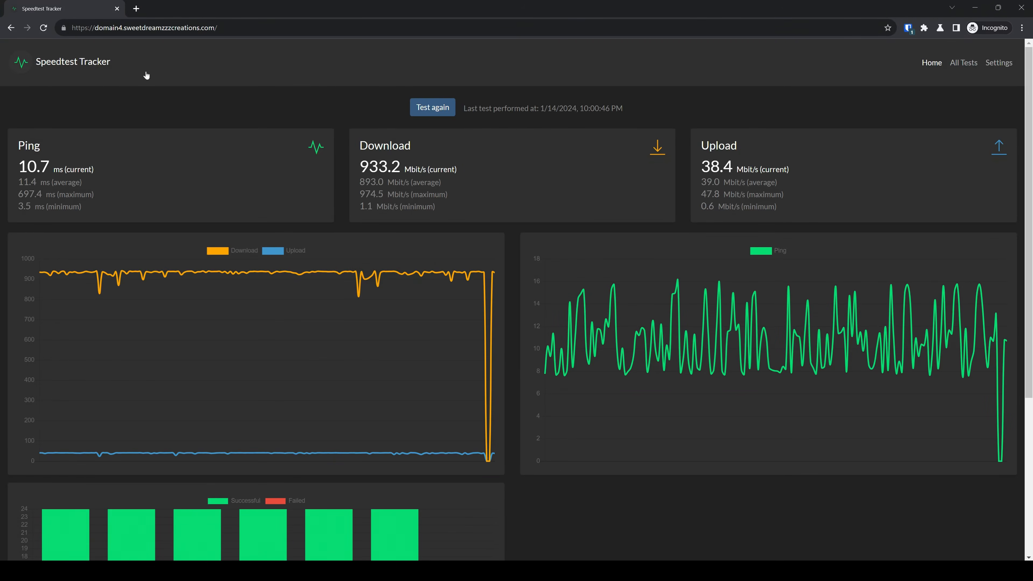
{"action": "left_click_drag", "start_coordinate": [122, 32], "coordinate": [200, 31]}
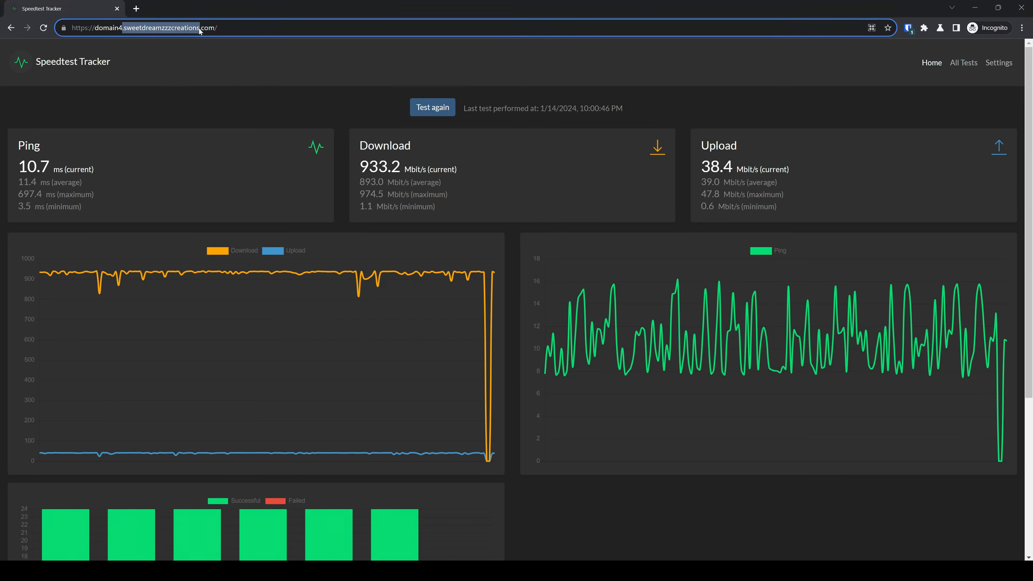
{"action": "left_click", "coordinate": [213, 77]}
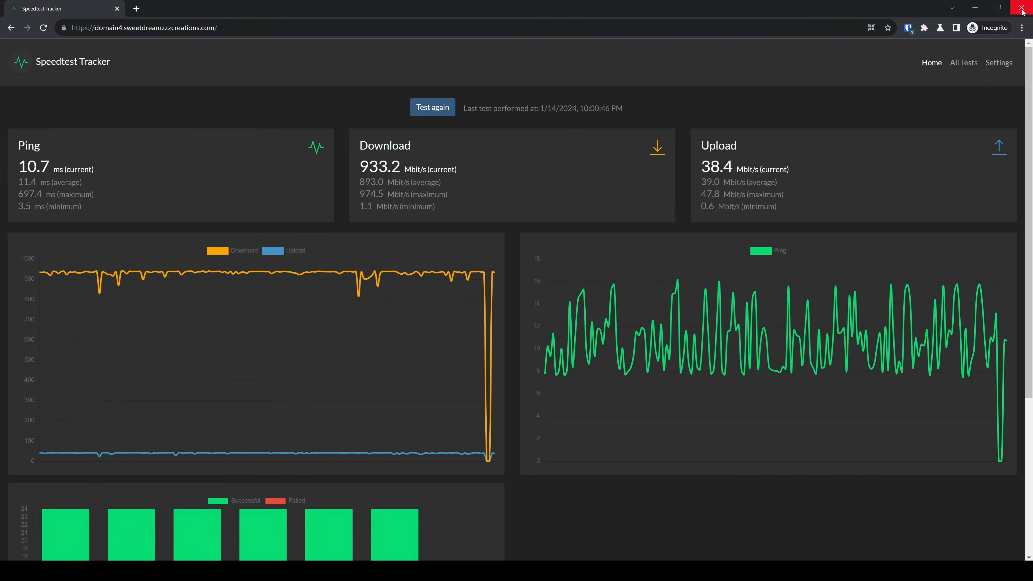
Close the old incognito window and go to auth.sweetdreamzzzcreations.com in a fresh one.
{"action": "left_click", "coordinate": [1023, 10]}
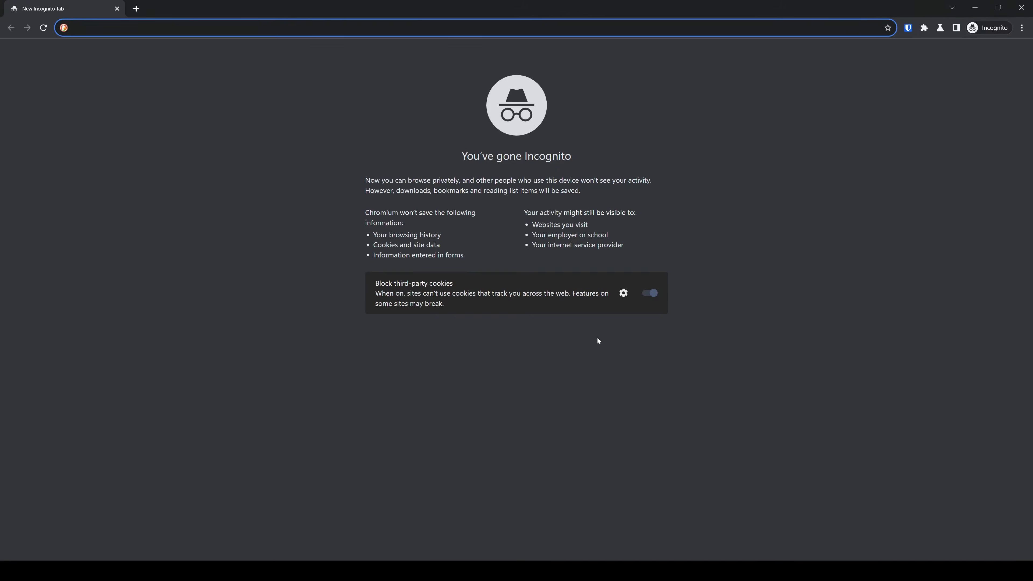
{"action": "type", "text": "au"}
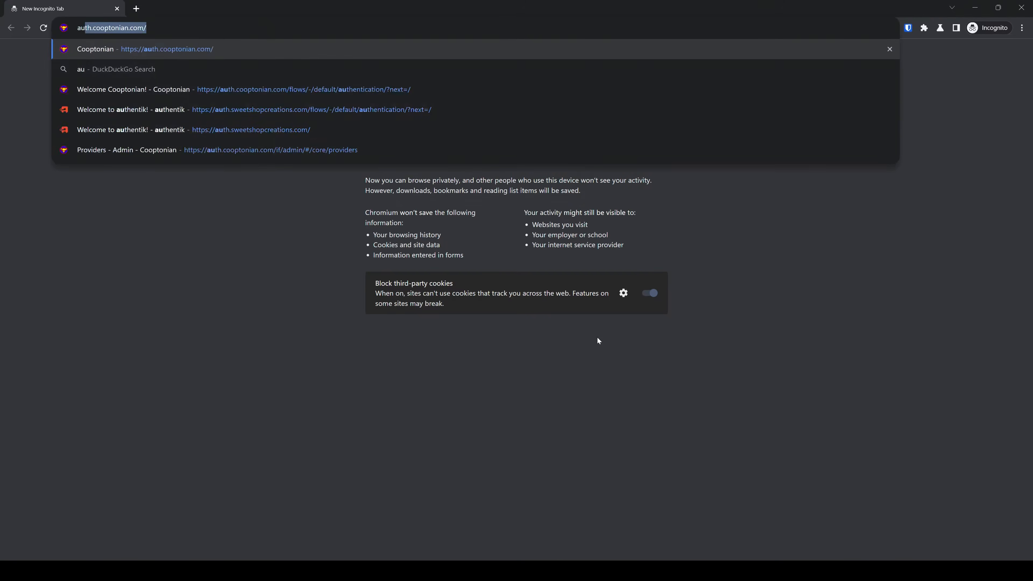
{"action": "type", "text": "th.sweetd"}
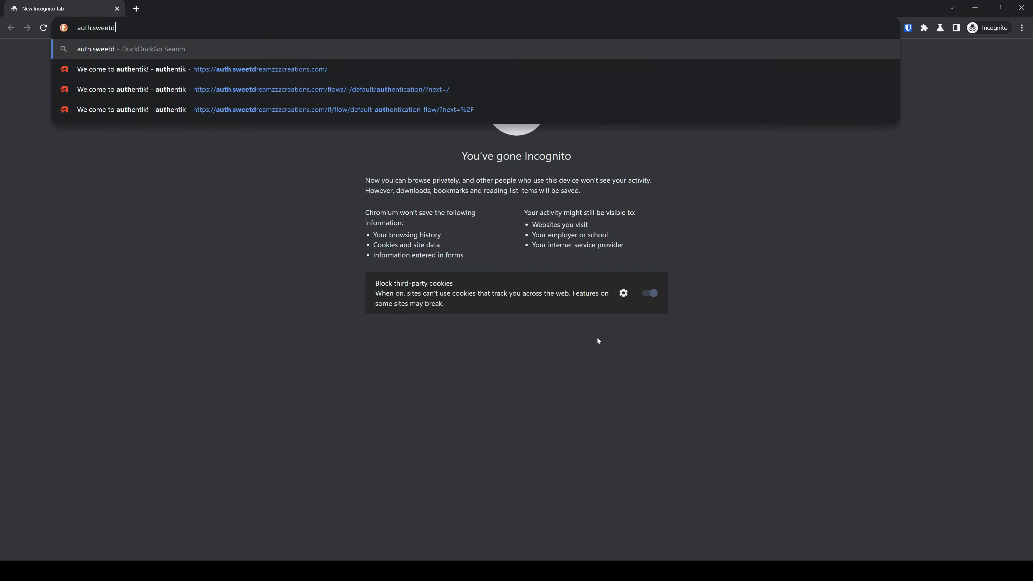
{"action": "type", "text": "reamzzzcreations.com"}
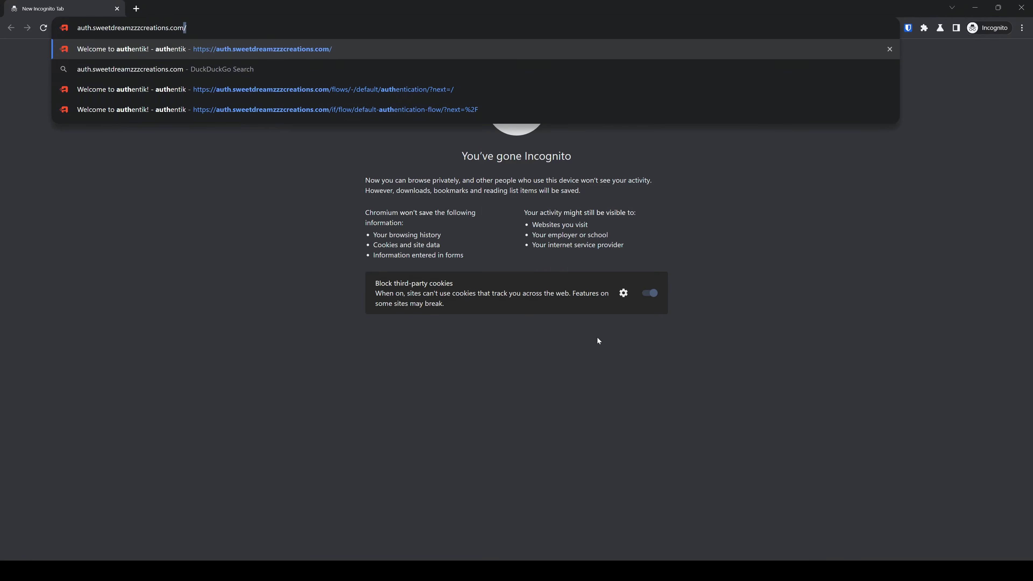
{"action": "key", "text": "Return"}
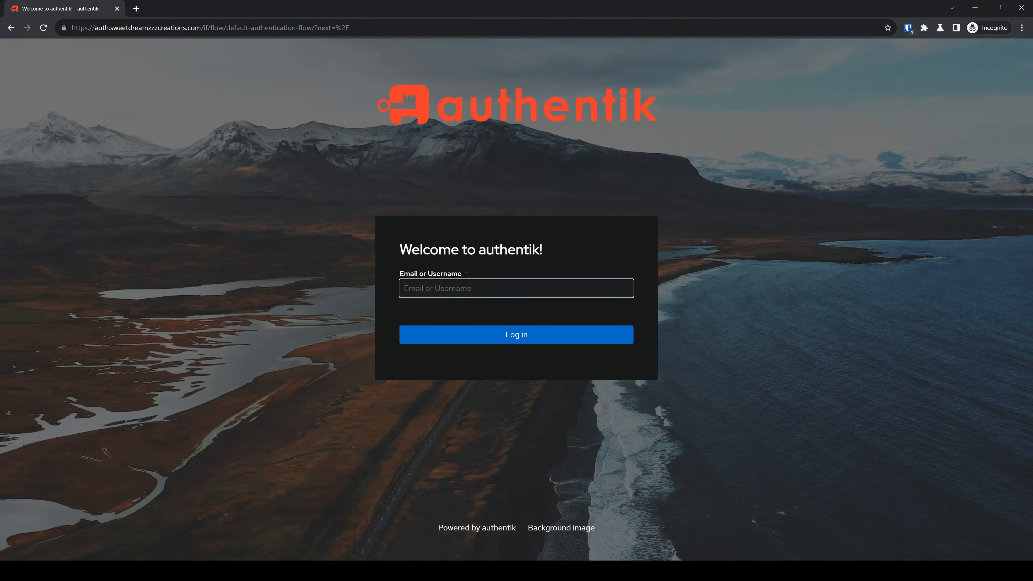
Log in with the account username, password and TOTP code, then launch domain4 from My applications.
{"action": "type", "text": "CKent"}
{"action": "key", "text": "Return"}
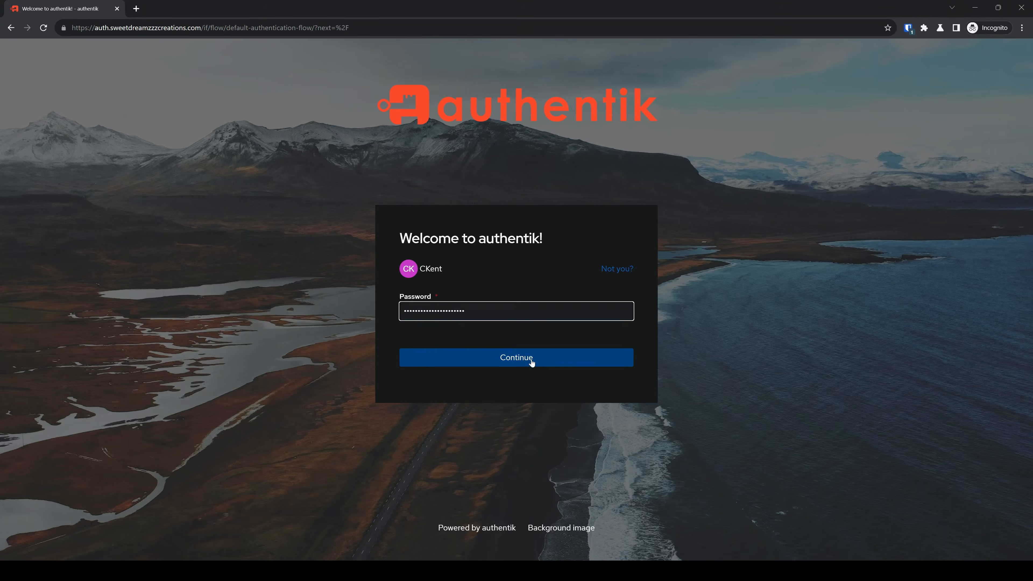
{"action": "left_click", "coordinate": [532, 362]}
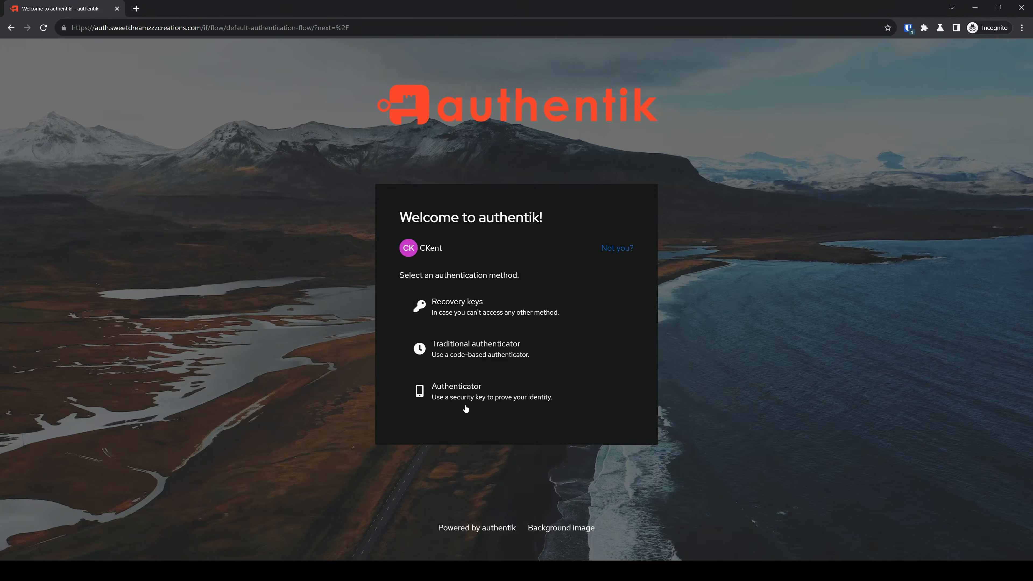
{"action": "left_click", "coordinate": [466, 353]}
{"action": "key", "text": "ctrl+v"}
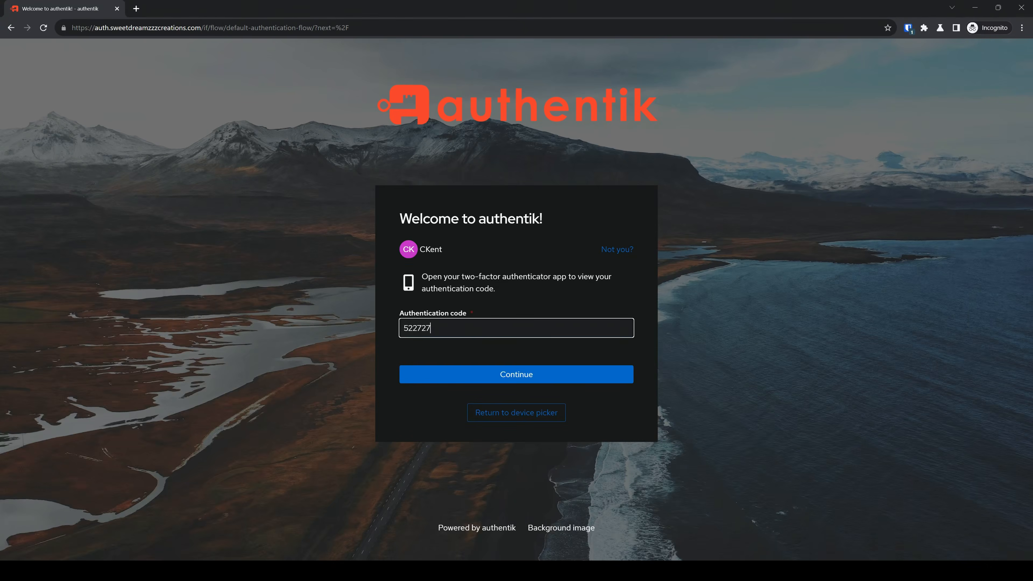
{"action": "left_click", "coordinate": [516, 377]}
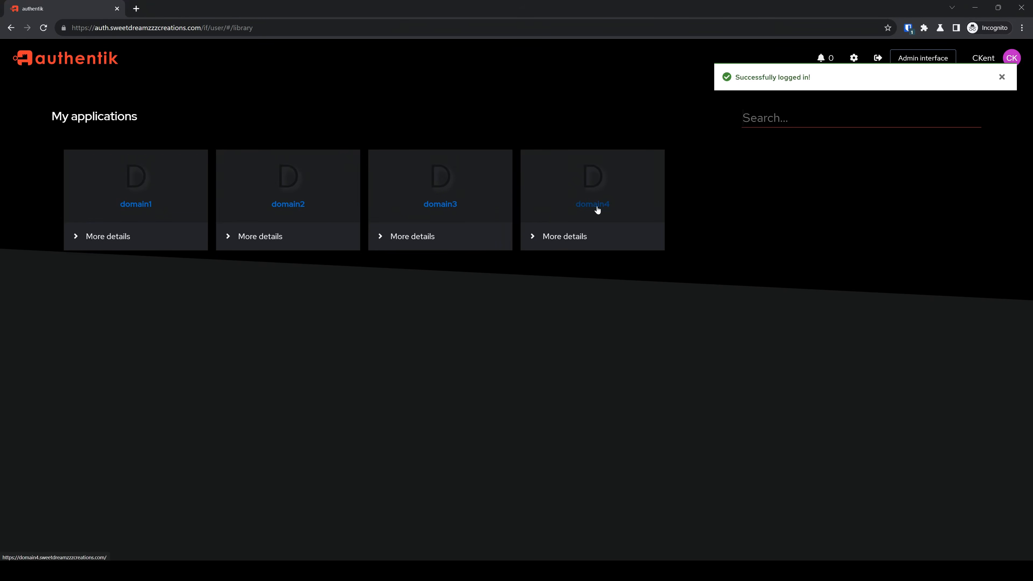
{"action": "left_click", "coordinate": [598, 210]}
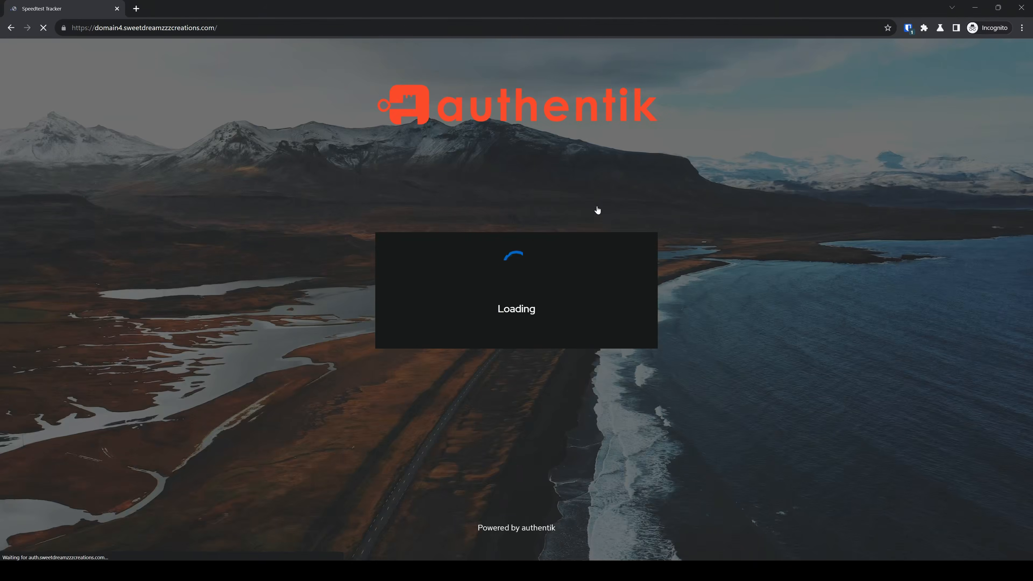